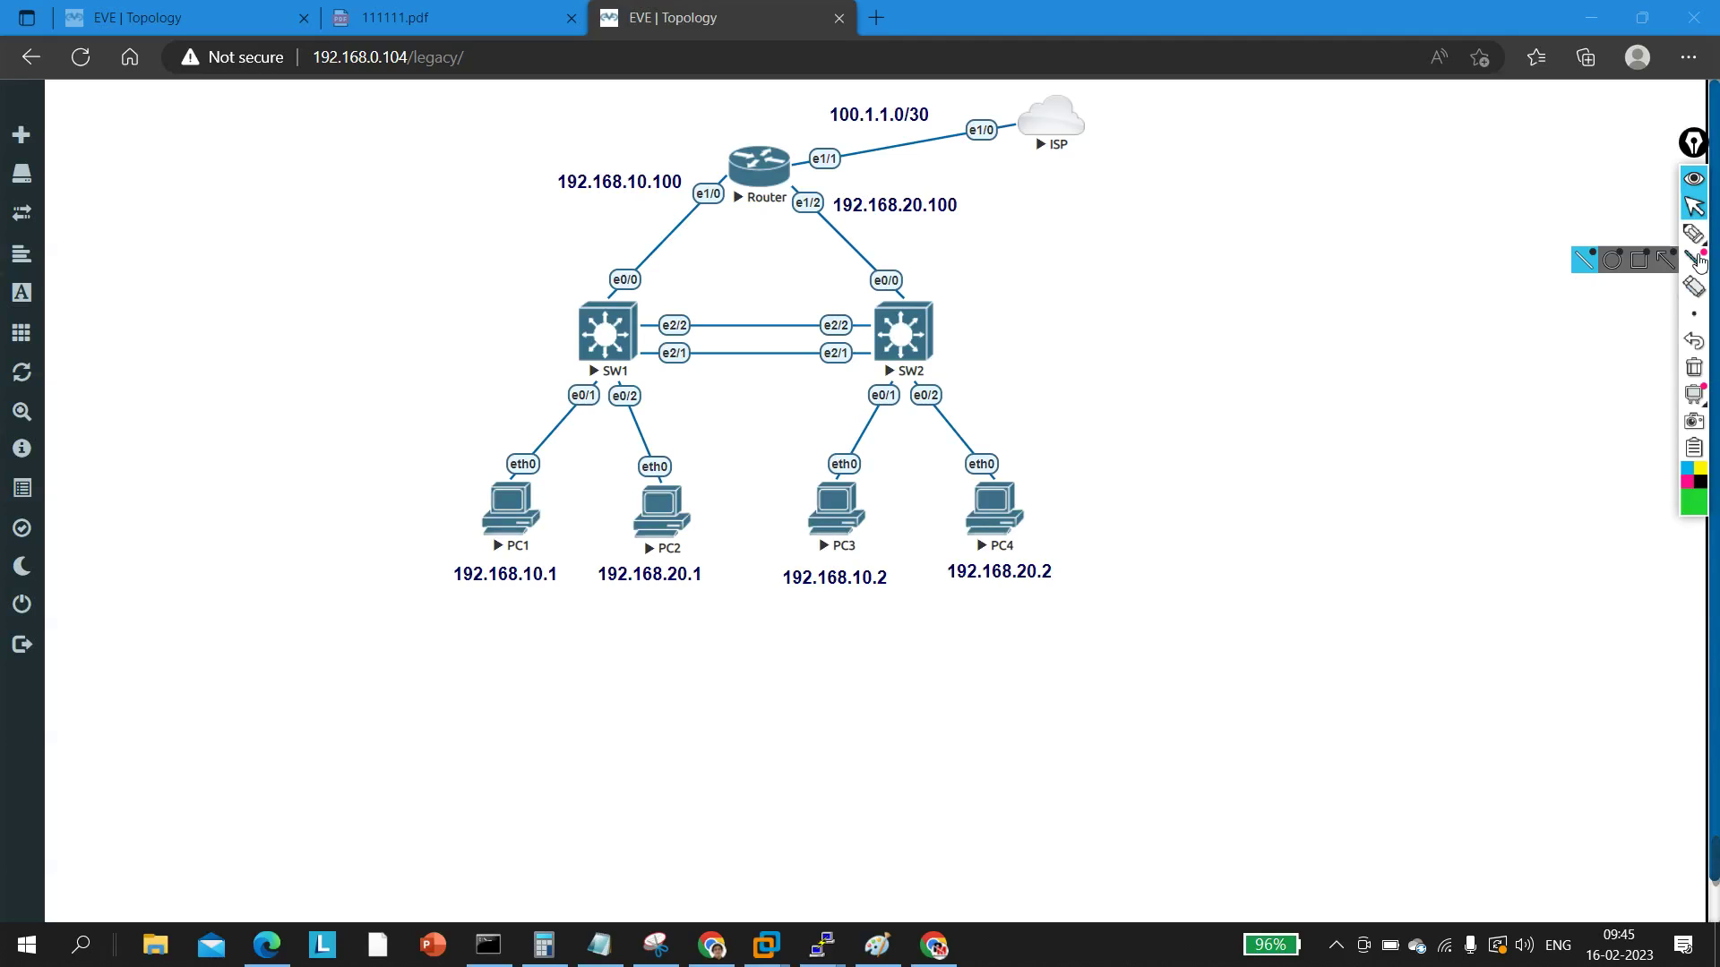
# Step: Circle PC1 and PC2 with the green pen, label the four PCs 10, 20, 10 and 20, and clear the markings
pyautogui.click(1693, 234)
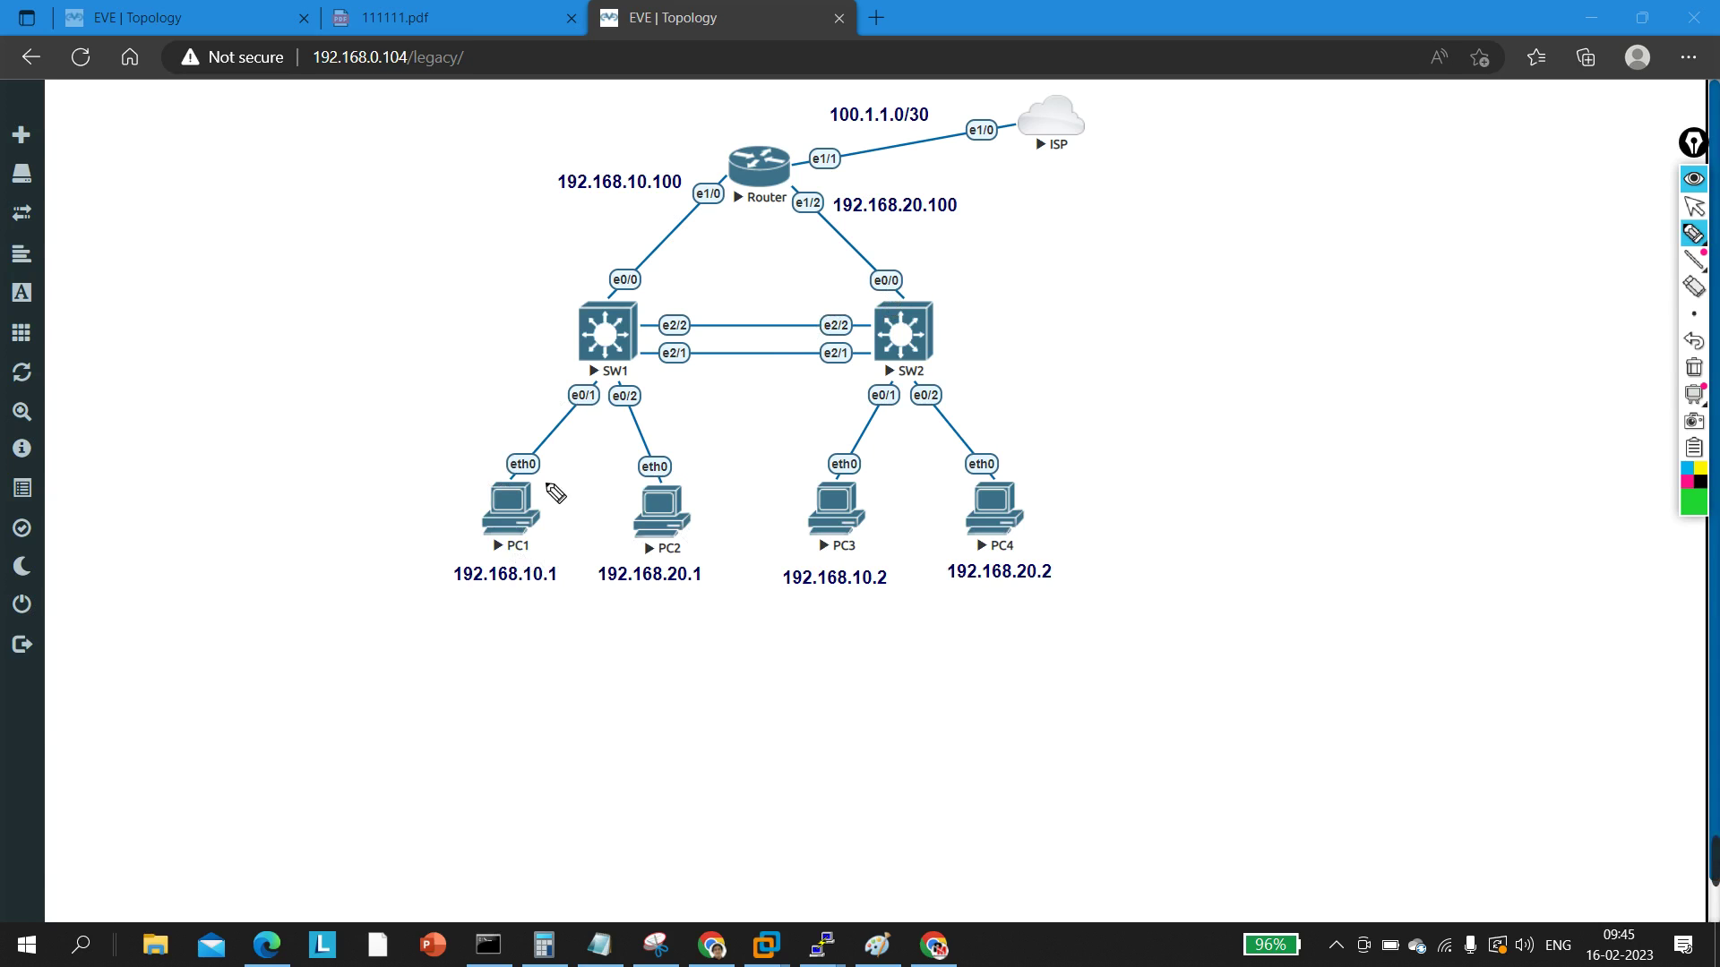
pyautogui.moveTo(559, 441)
pyautogui.mouseDown()
pyautogui.moveTo(424, 450)
pyautogui.moveTo(376, 527)
pyautogui.moveTo(419, 592)
pyautogui.moveTo(505, 620)
pyautogui.moveTo(577, 606)
pyautogui.moveTo(590, 489)
pyautogui.moveTo(555, 439)
pyautogui.mouseUp()
pyautogui.moveTo(346, 379); pyautogui.dragTo(346, 413)
pyautogui.moveTo(394, 385); pyautogui.dragTo(375, 387)
pyautogui.moveTo(698, 418)
pyautogui.mouseDown()
pyautogui.moveTo(637, 443)
pyautogui.moveTo(602, 499)
pyautogui.moveTo(594, 611)
pyautogui.moveTo(671, 644)
pyautogui.moveTo(761, 600)
pyautogui.moveTo(786, 490)
pyautogui.moveTo(691, 428)
pyautogui.moveTo(729, 405)
pyautogui.mouseUp()
pyautogui.moveTo(758, 394); pyautogui.dragTo(737, 401)
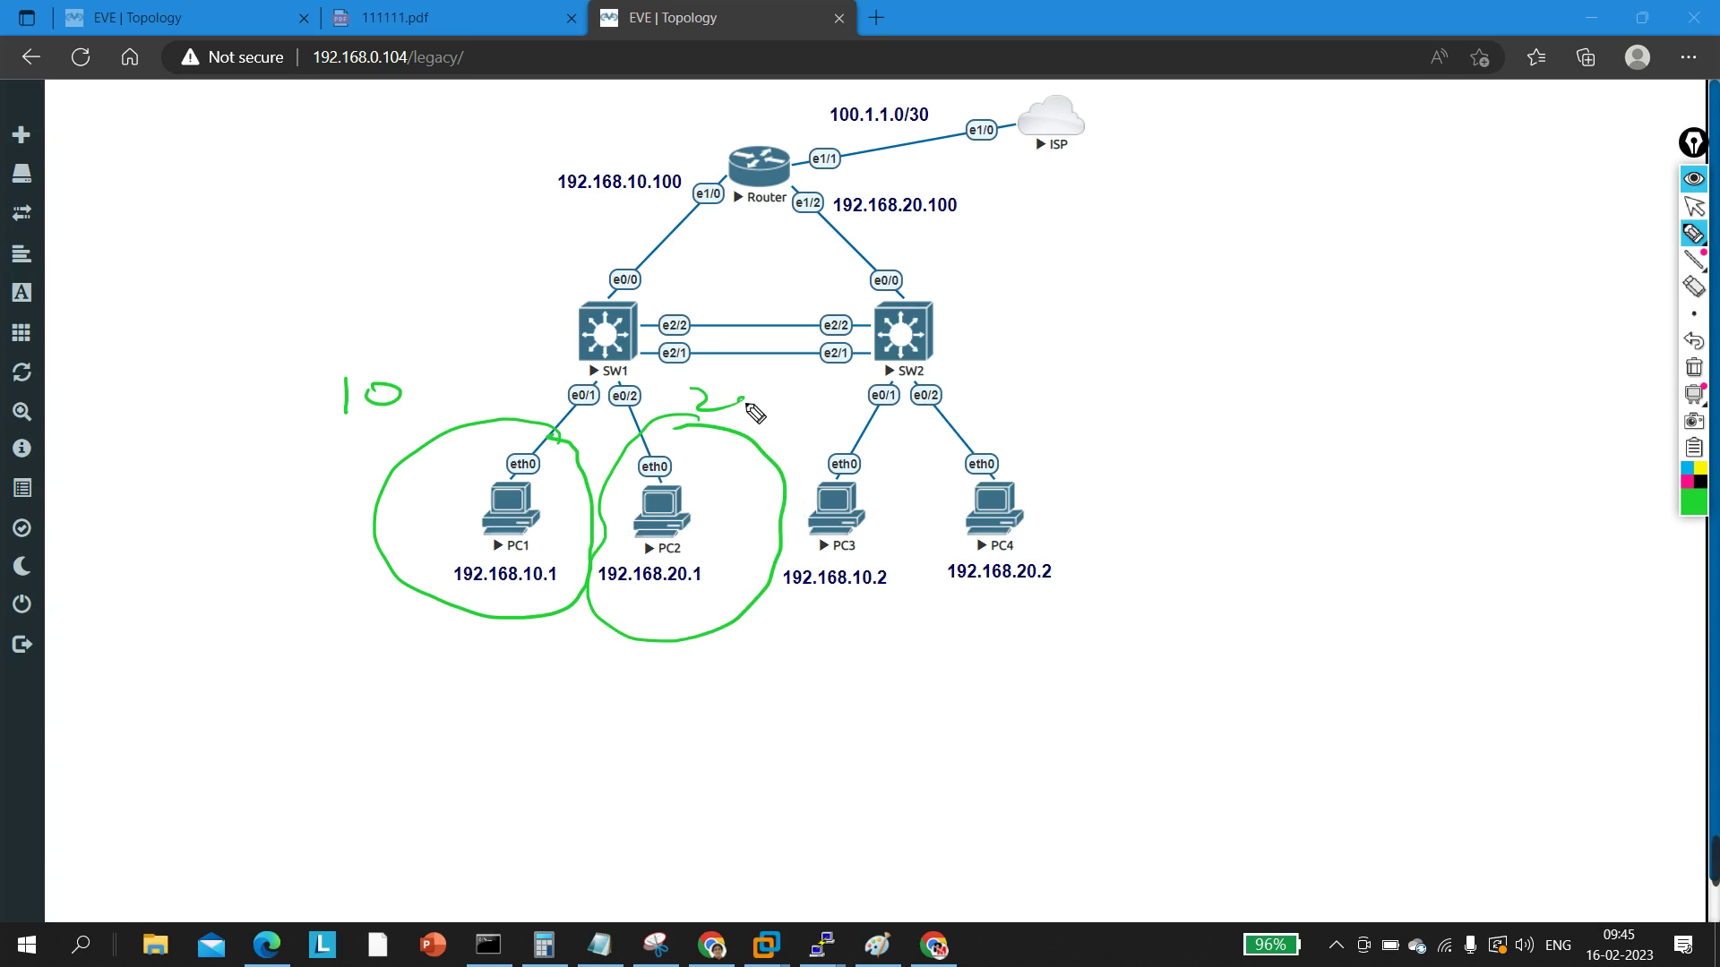
pyautogui.moveTo(872, 472); pyautogui.dragTo(869, 492)
pyautogui.moveTo(899, 471); pyautogui.dragTo(895, 473)
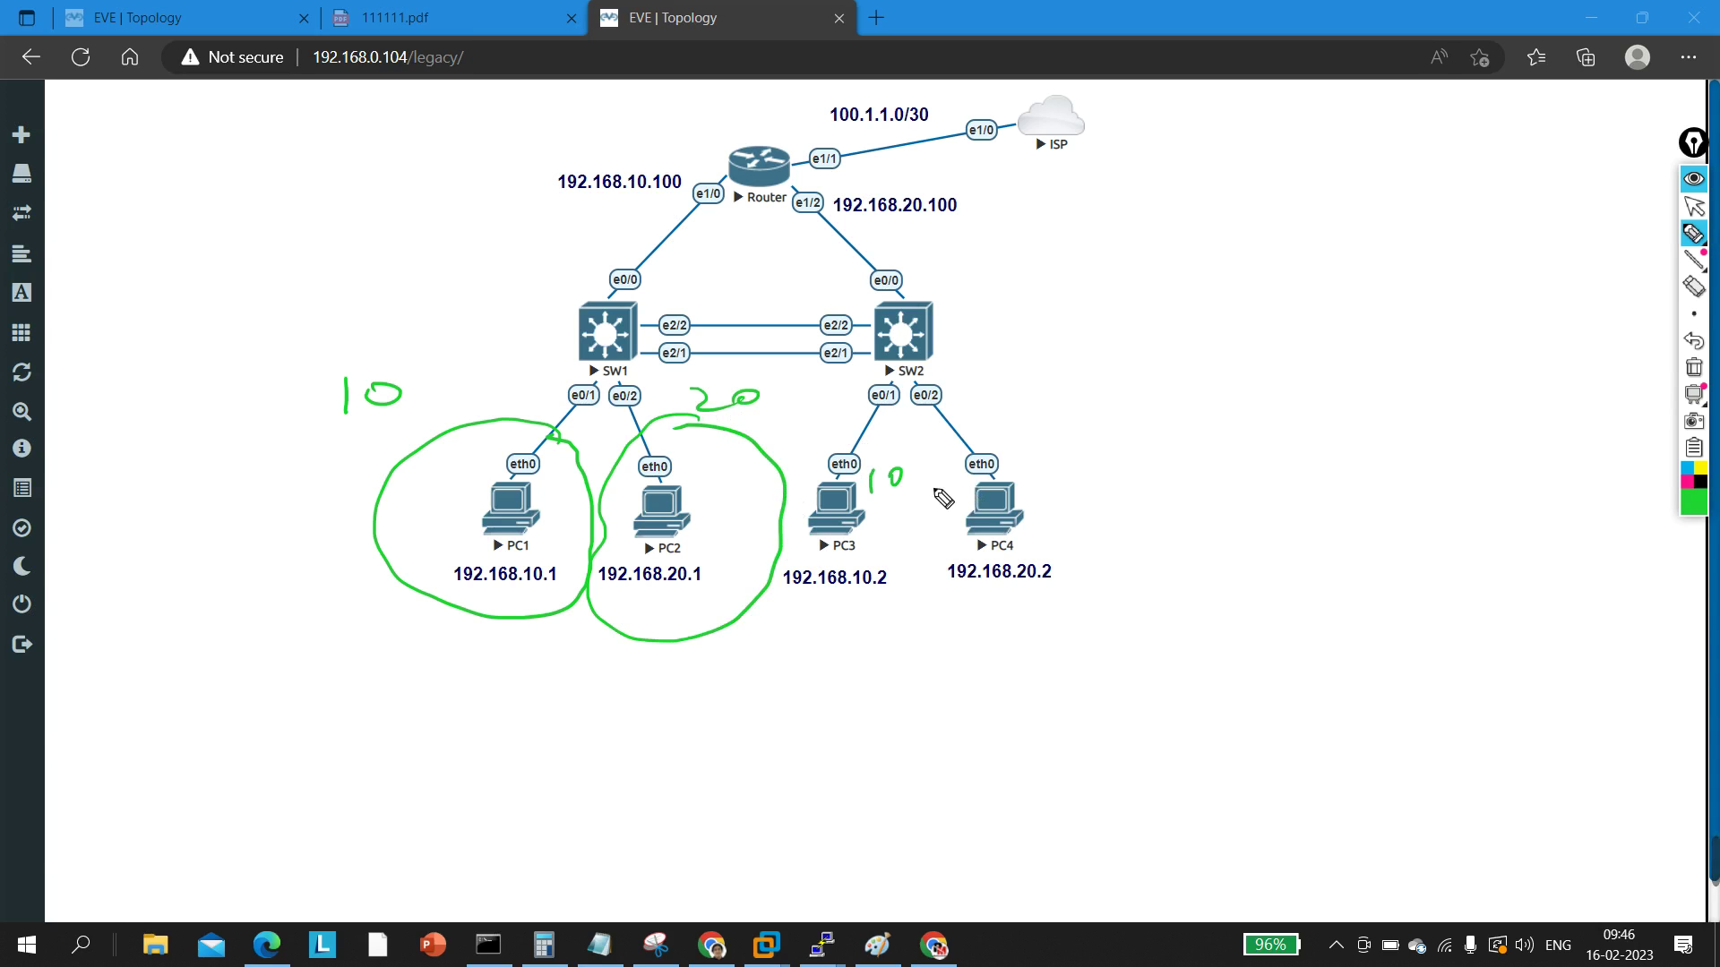
pyautogui.moveTo(1035, 468); pyautogui.dragTo(1062, 481)
pyautogui.moveTo(1077, 471); pyautogui.dragTo(1100, 468)
pyautogui.click(1694, 367)
# Step: Write 10, 20, 10 and 20 below the four PC addresses, circle router address 192.168.10.100, and clear the annotations
pyautogui.moveTo(467, 616); pyautogui.dragTo(464, 642)
pyautogui.moveTo(494, 620); pyautogui.dragTo(492, 622)
pyautogui.moveTo(633, 621); pyautogui.dragTo(663, 637)
pyautogui.moveTo(674, 623); pyautogui.dragTo(672, 624)
pyautogui.moveTo(825, 610)
pyautogui.mouseDown()
pyautogui.moveTo(822, 641)
pyautogui.moveTo(848, 629)
pyautogui.mouseUp()
pyautogui.moveTo(1021, 610); pyautogui.dragTo(1098, 619)
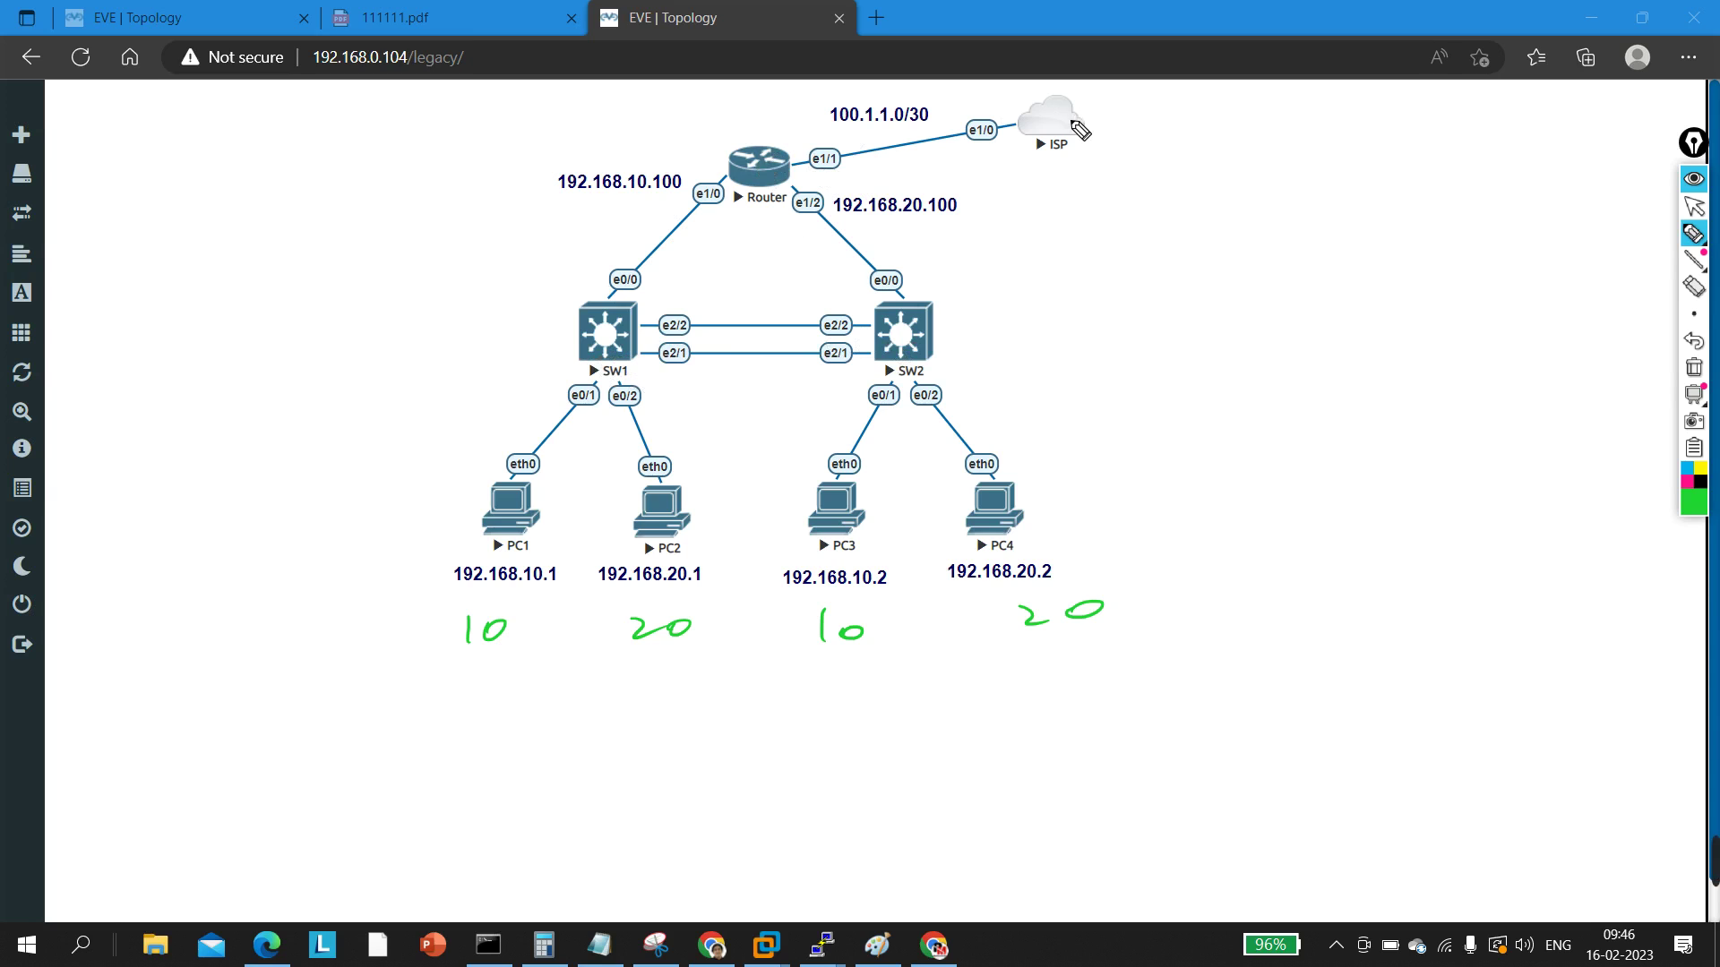
pyautogui.moveTo(686, 158)
pyautogui.mouseDown()
pyautogui.moveTo(567, 155)
pyautogui.moveTo(523, 182)
pyautogui.moveTo(533, 206)
pyautogui.moveTo(663, 224)
pyautogui.moveTo(710, 226)
pyautogui.moveTo(734, 204)
pyautogui.moveTo(671, 163)
pyautogui.mouseUp()
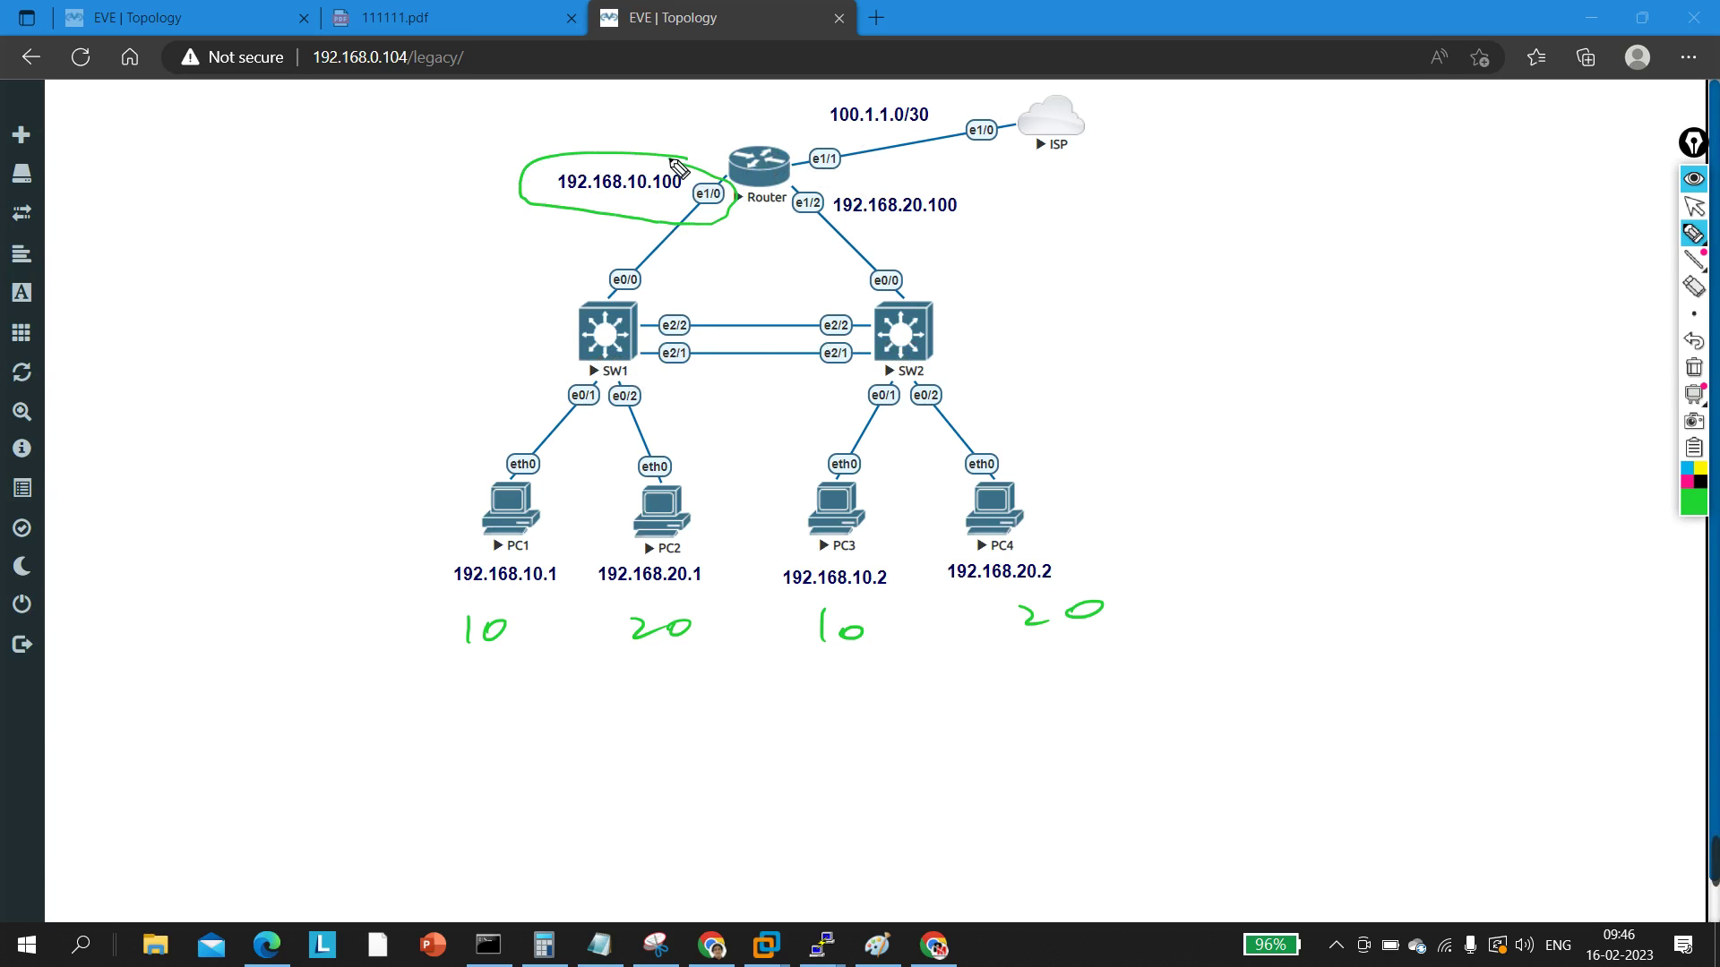
pyautogui.click(1692, 368)
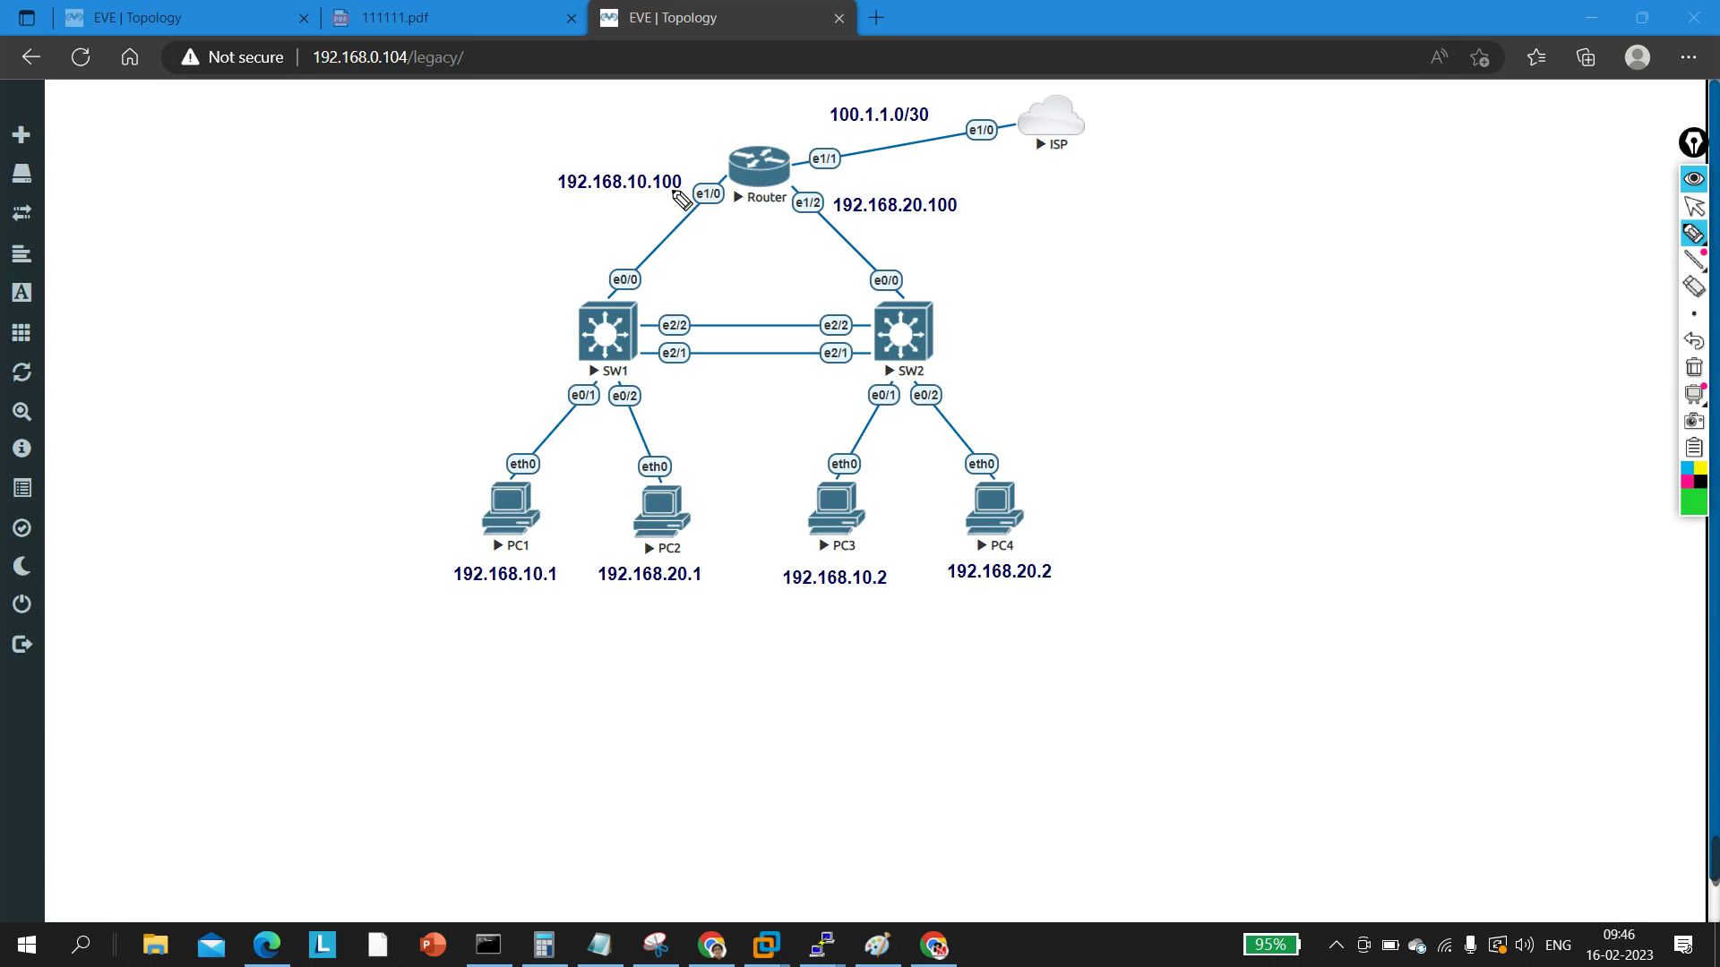
# Step: Handwrite the subinterface names e1/0.10 and e1/2.20 beside the router's two LAN addresses, with an arrow at e1/2.20
pyautogui.moveTo(512, 233); pyautogui.dragTo(616, 240)
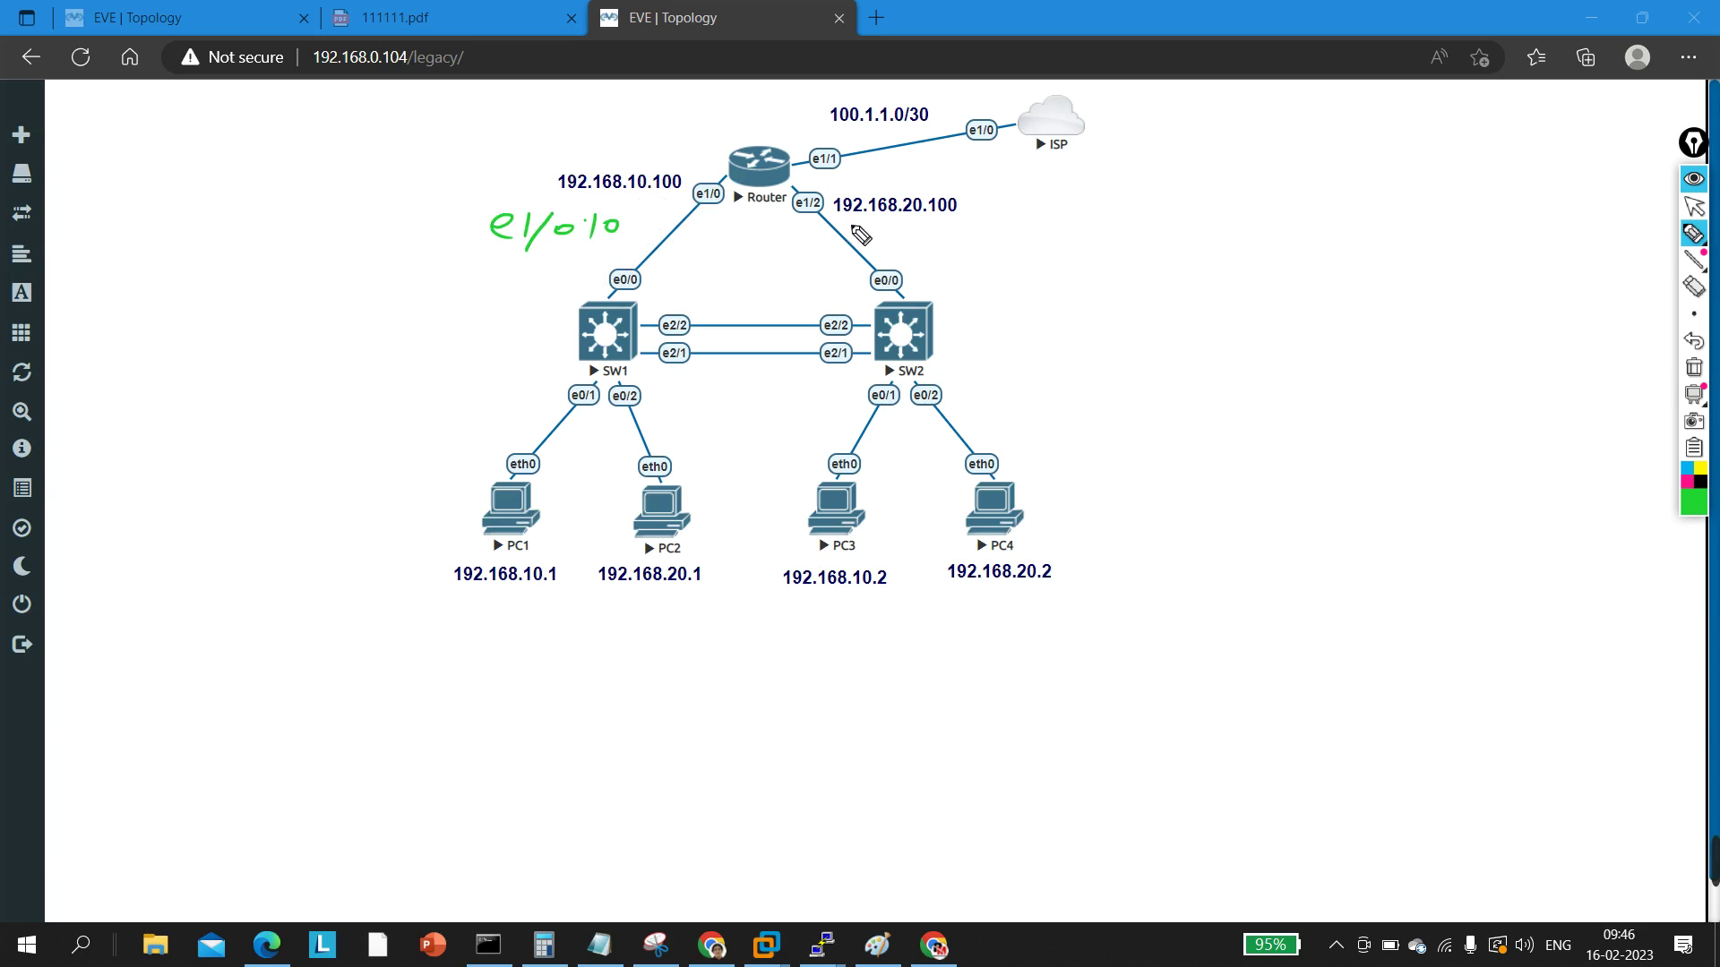
pyautogui.moveTo(898, 233)
pyautogui.mouseDown()
pyautogui.moveTo(1098, 244)
pyautogui.moveTo(1059, 206)
pyautogui.moveTo(1034, 216)
pyautogui.mouseUp()
pyautogui.click(1060, 238)
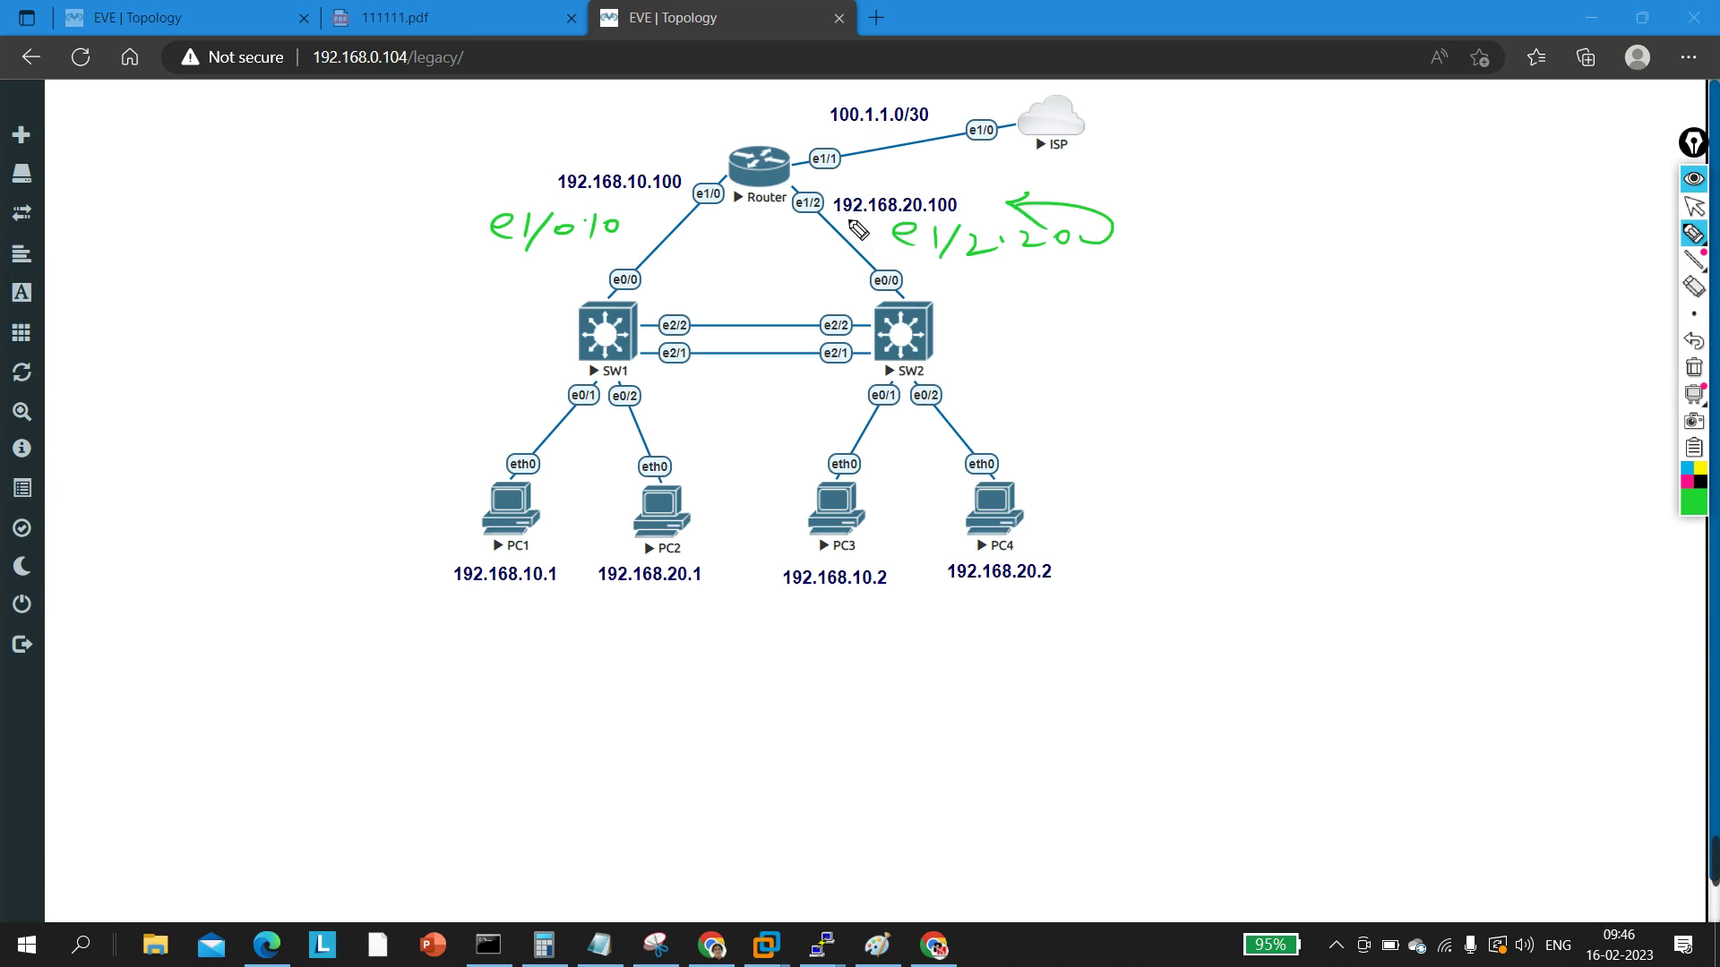
# Step: Write NAT above the router, outline its e1/1 port and the group of four PCs, and clear all annotations
pyautogui.moveTo(708, 148)
pyautogui.mouseDown()
pyautogui.moveTo(771, 124)
pyautogui.moveTo(791, 146)
pyautogui.moveTo(810, 110)
pyautogui.mouseUp()
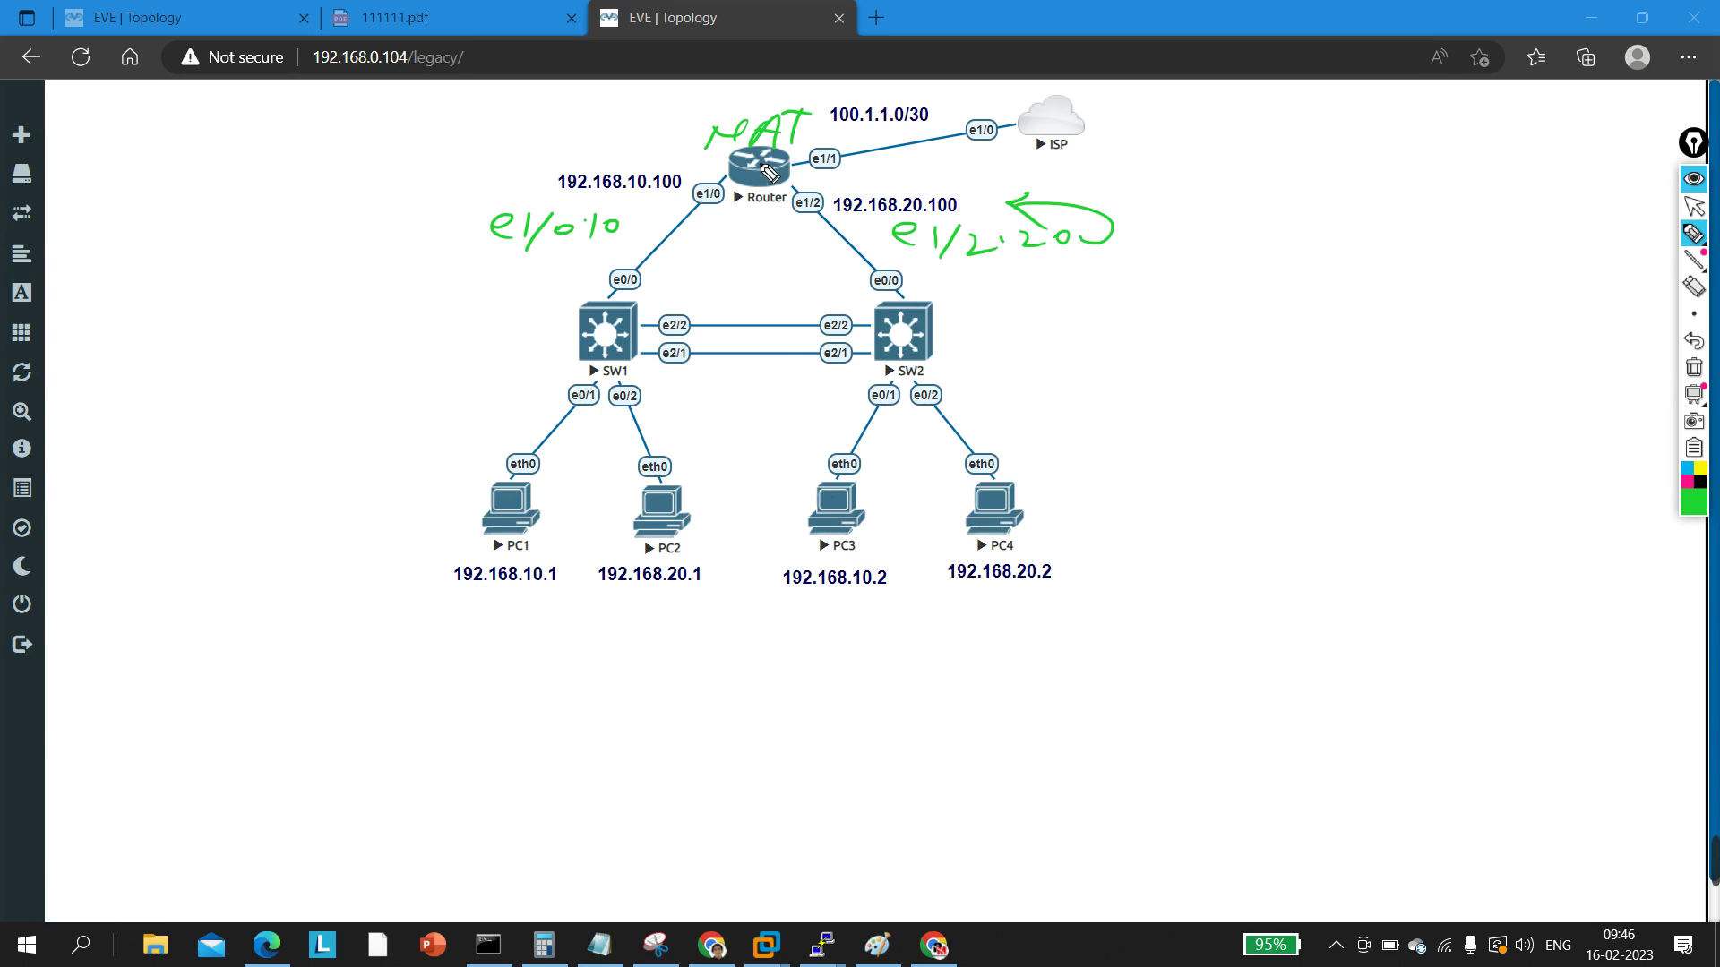
pyautogui.moveTo(858, 151)
pyautogui.mouseDown()
pyautogui.moveTo(799, 152)
pyautogui.moveTo(802, 179)
pyautogui.moveTo(860, 154)
pyautogui.mouseUp()
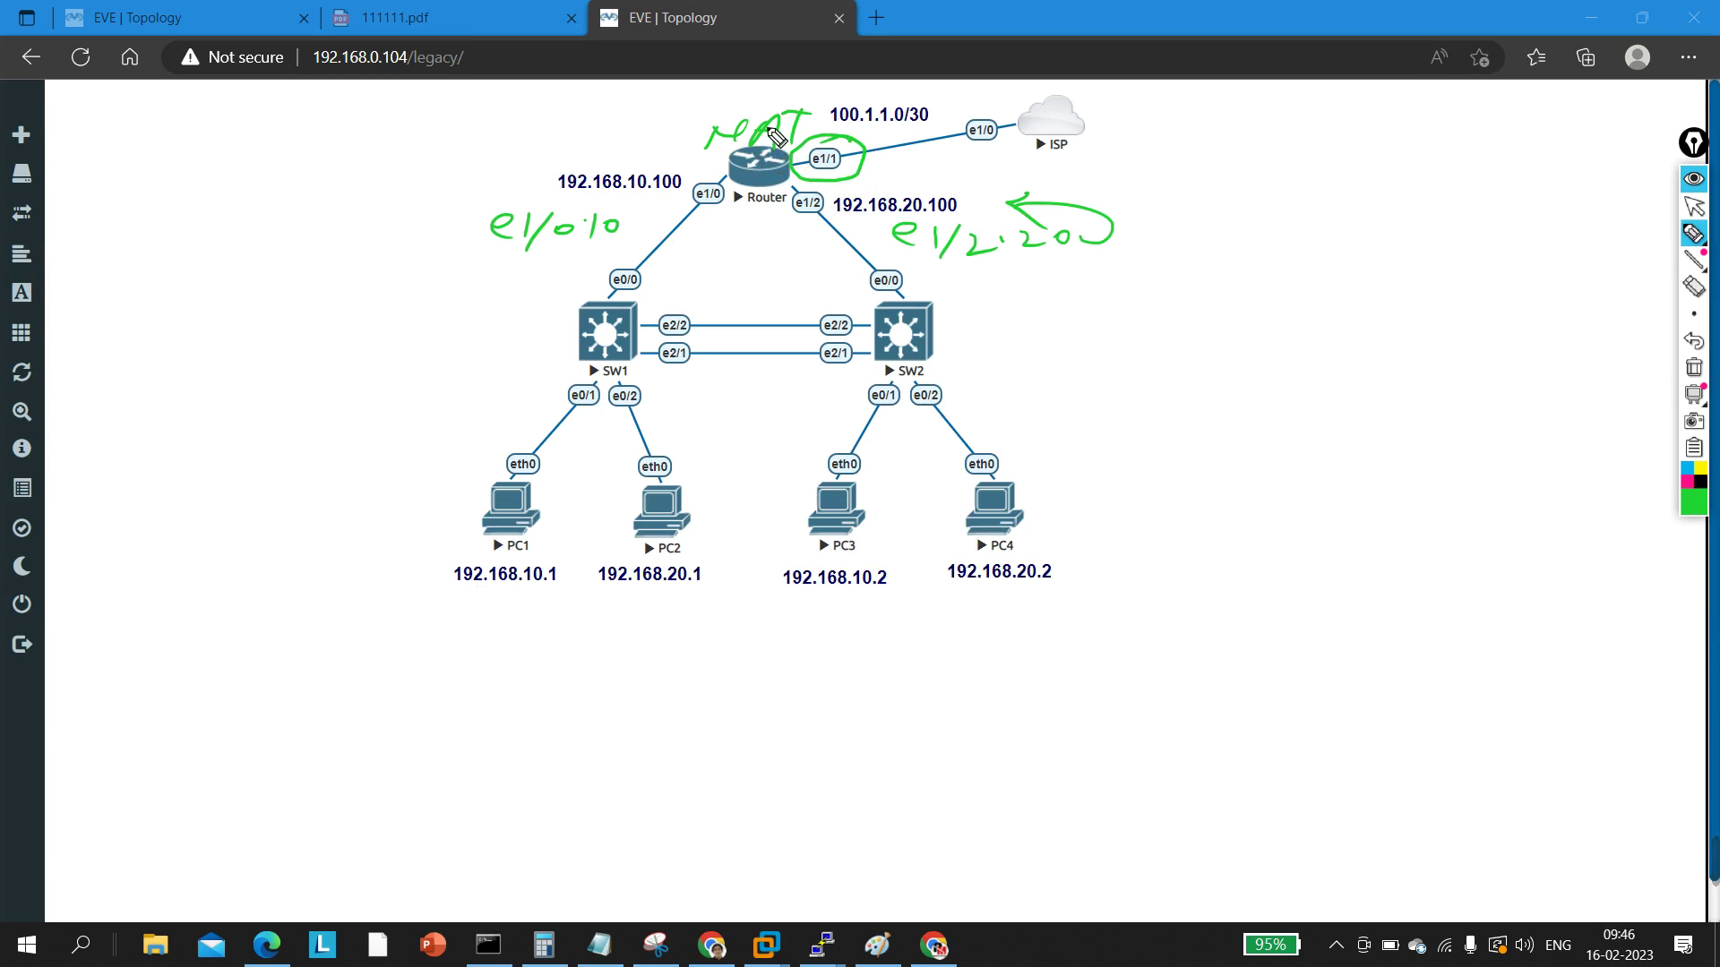
pyautogui.moveTo(750, 445)
pyautogui.mouseDown()
pyautogui.moveTo(460, 466)
pyautogui.moveTo(463, 620)
pyautogui.moveTo(1066, 644)
pyautogui.moveTo(1201, 494)
pyautogui.moveTo(681, 468)
pyautogui.mouseUp()
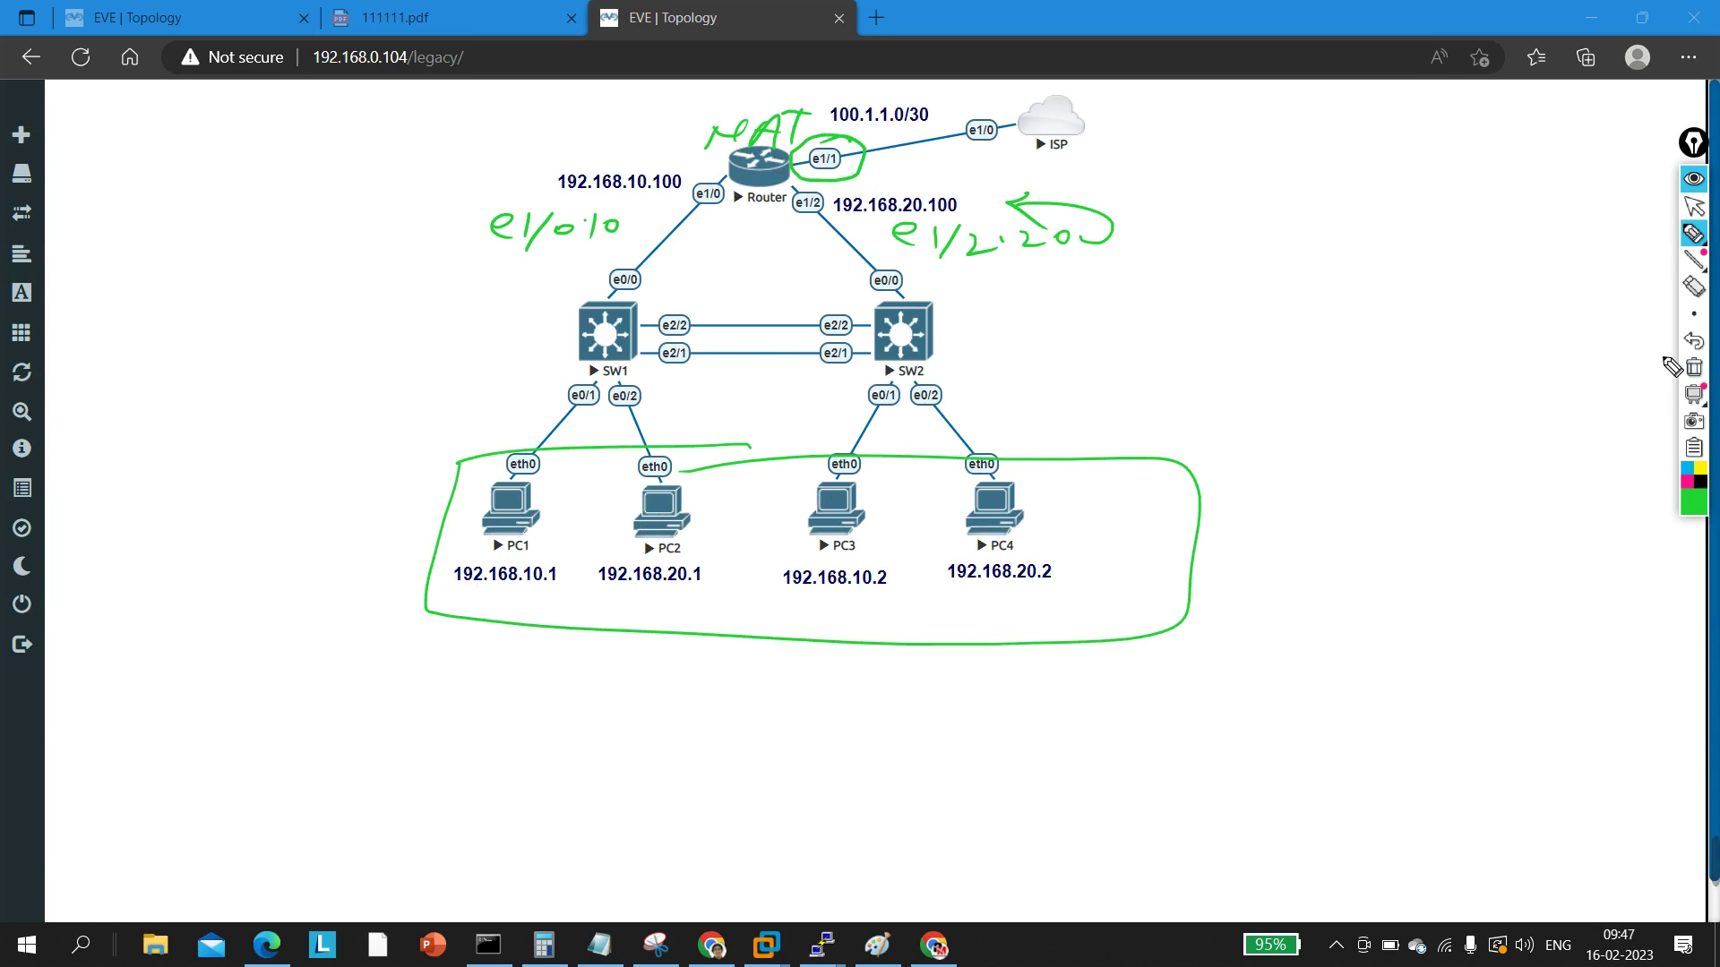
pyautogui.click(1693, 367)
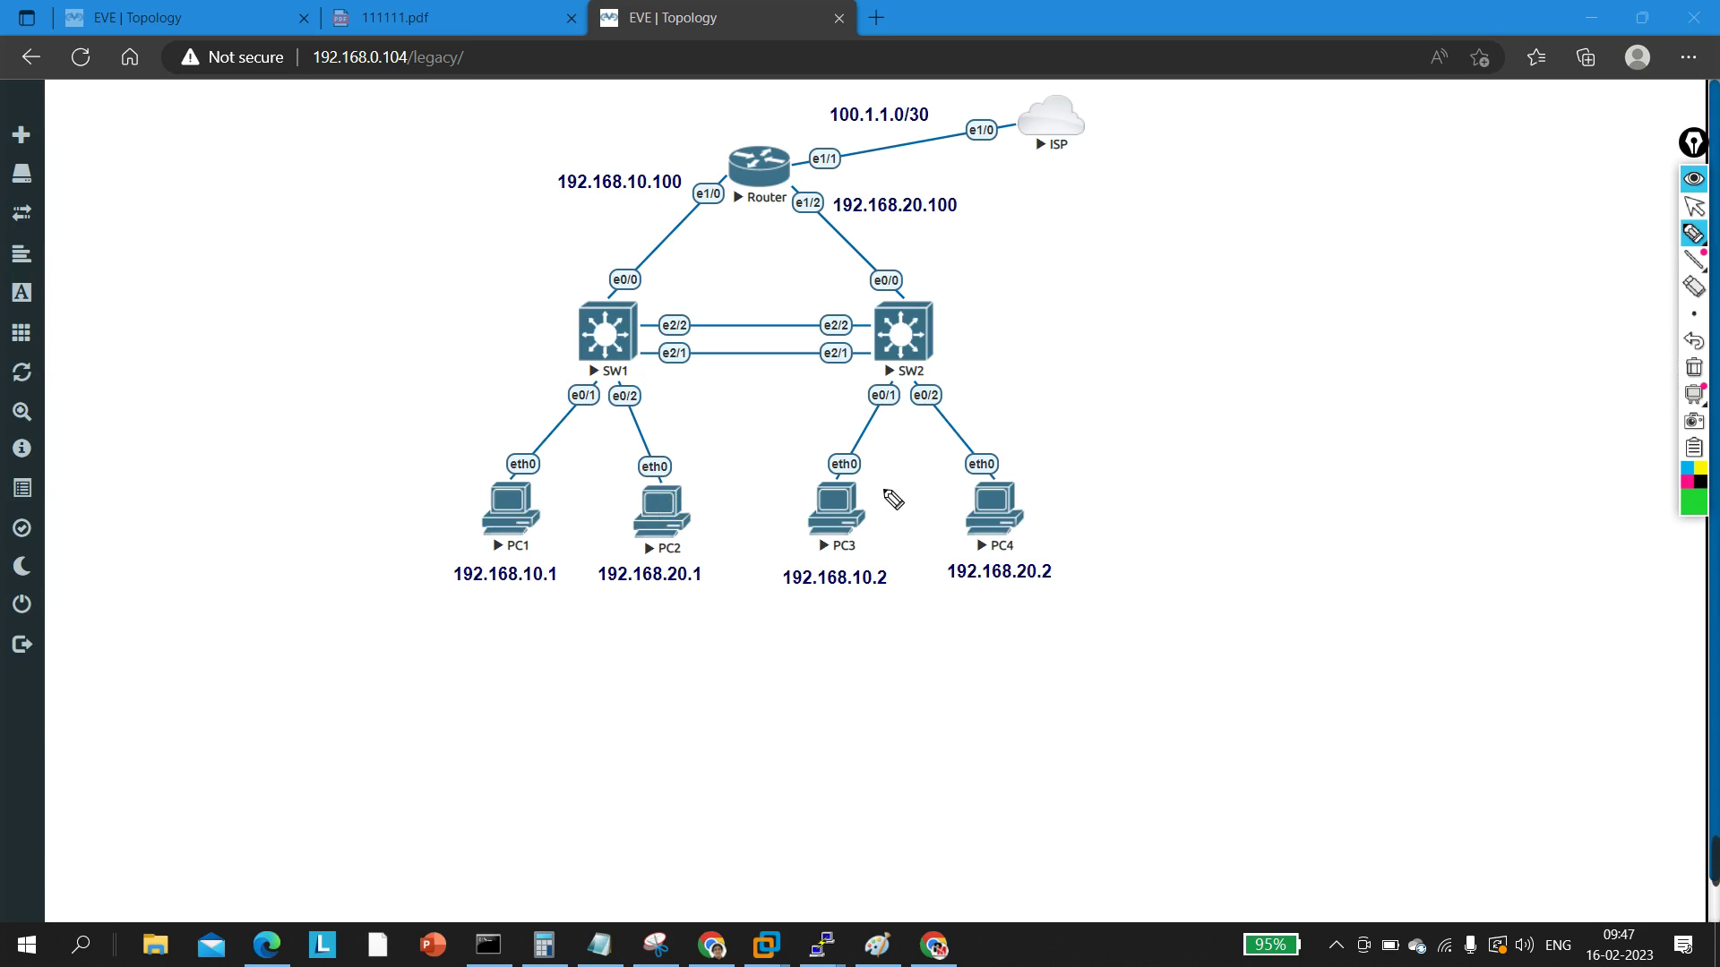
# Step: Circle PC1 with an arrow to PC2, circle the inter-switch links and both e0/0 ports, and tick the router's two LAN addresses
pyautogui.moveTo(567, 477)
pyautogui.mouseDown()
pyautogui.moveTo(447, 481)
pyautogui.moveTo(472, 614)
pyautogui.moveTo(568, 548)
pyautogui.moveTo(459, 625)
pyautogui.mouseUp()
pyautogui.moveTo(544, 528)
pyautogui.mouseDown()
pyautogui.moveTo(599, 513)
pyautogui.moveTo(583, 543)
pyautogui.mouseUp()
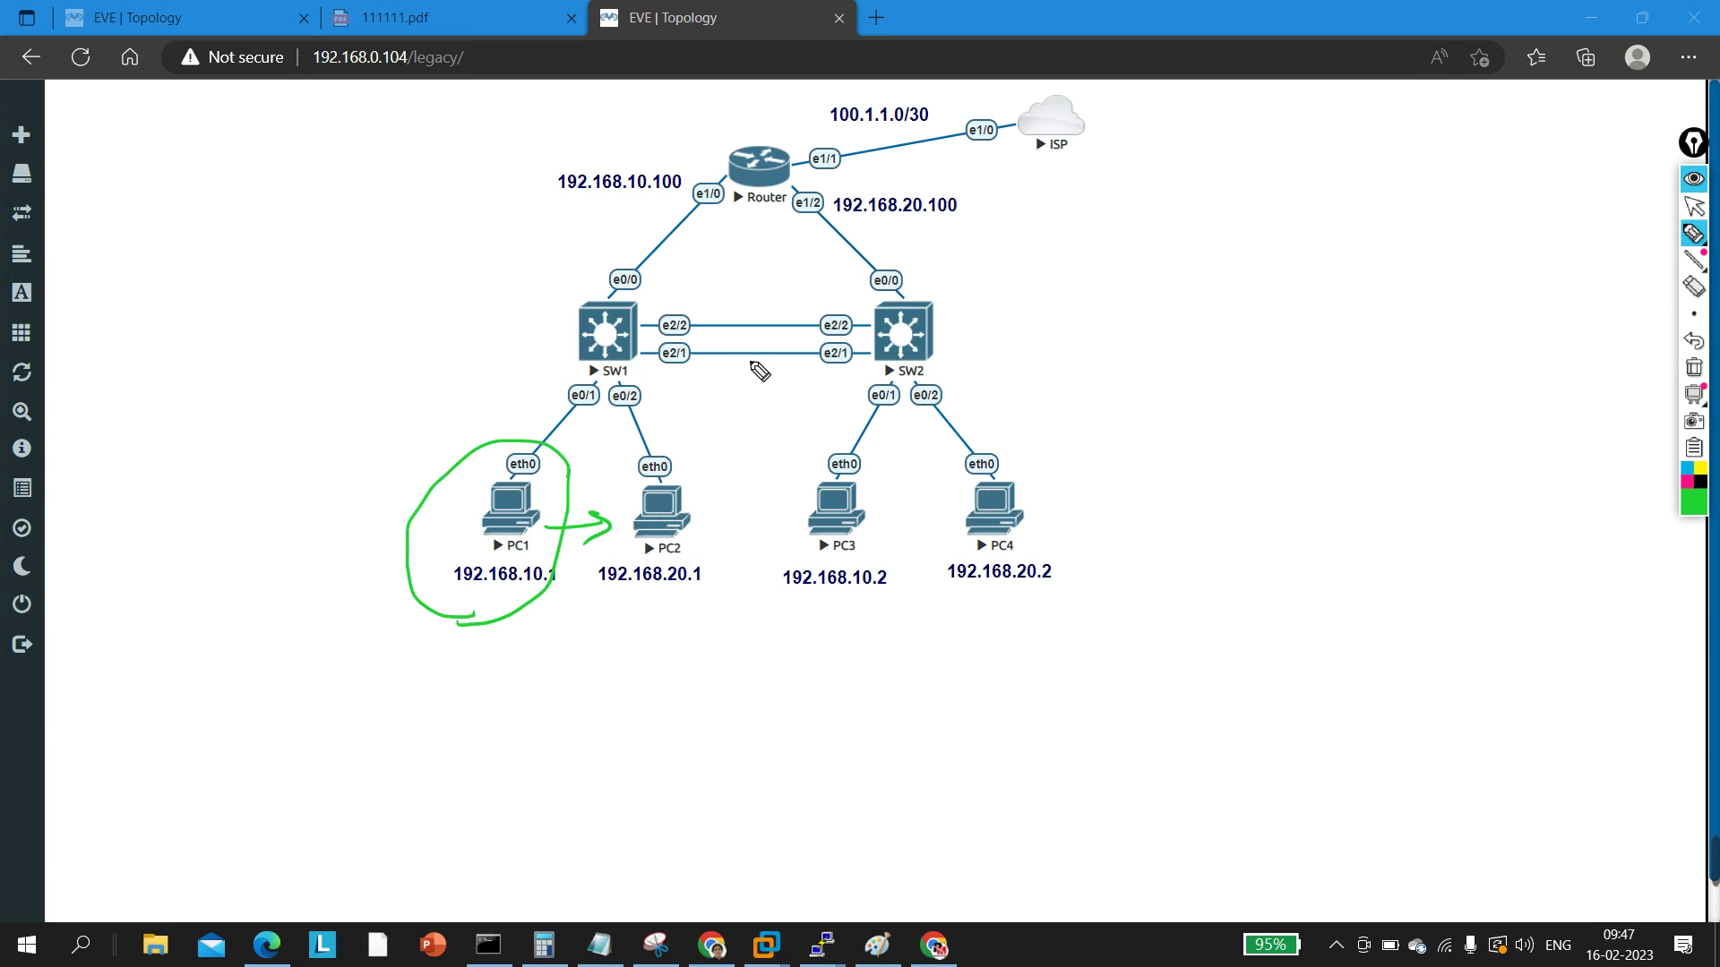
pyautogui.moveTo(755, 333); pyautogui.dragTo(739, 356)
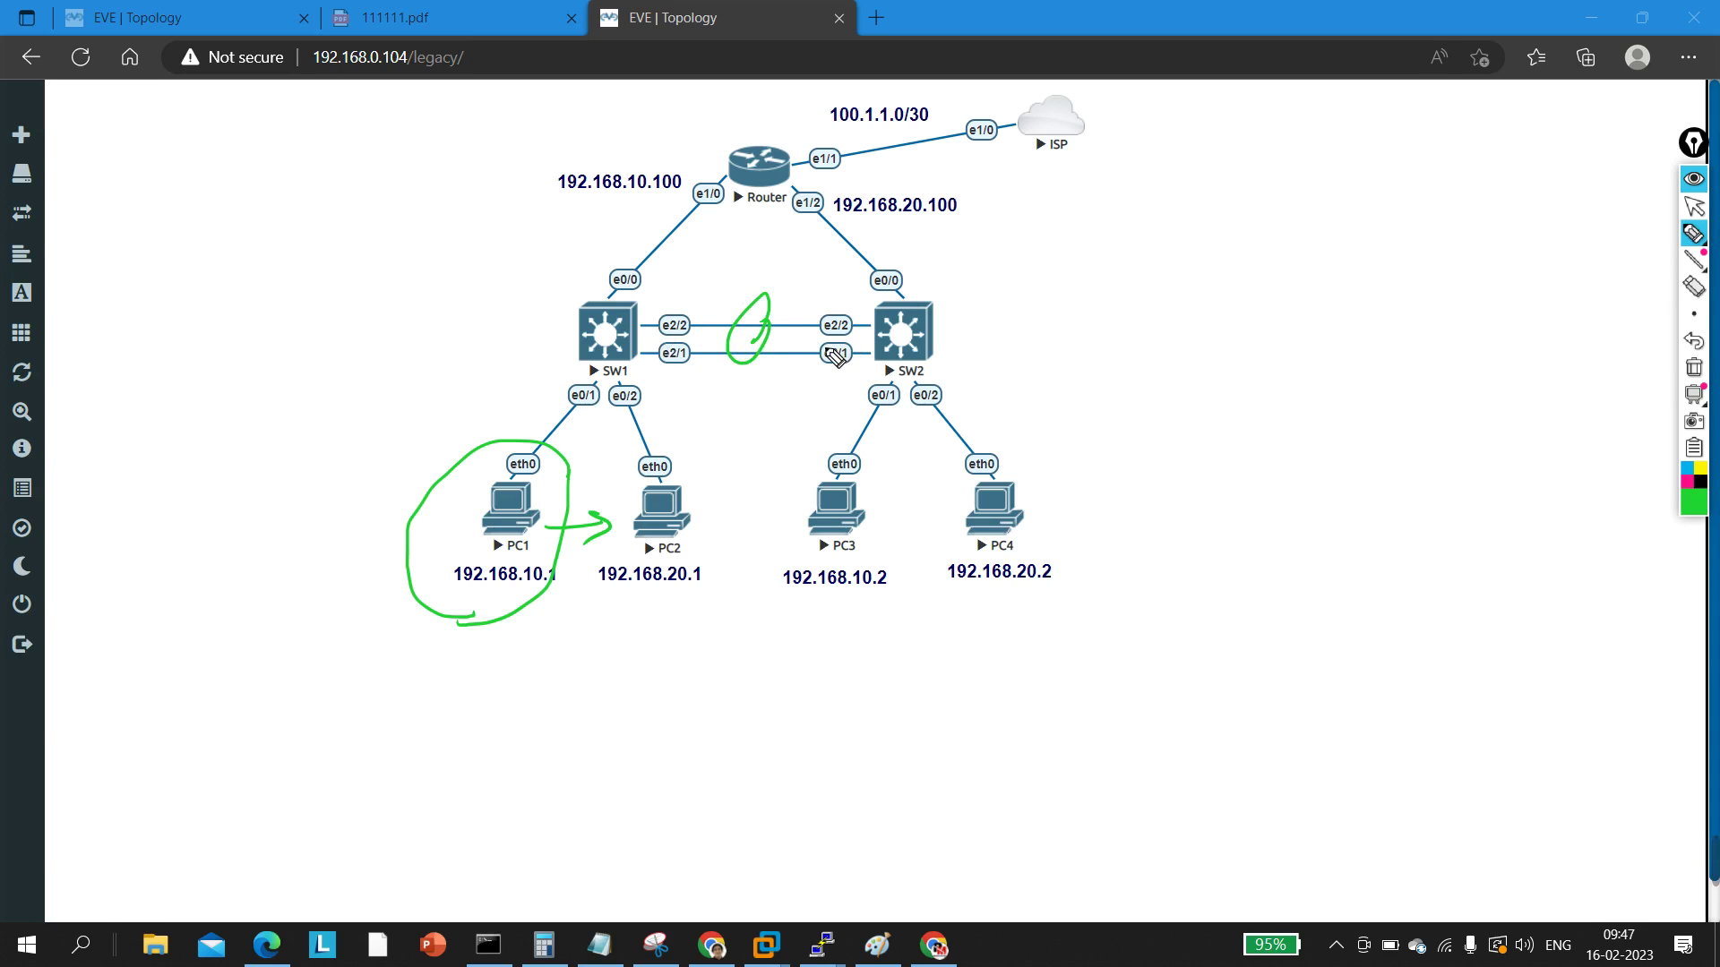
pyautogui.moveTo(660, 262)
pyautogui.mouseDown()
pyautogui.moveTo(593, 289)
pyautogui.moveTo(661, 260)
pyautogui.mouseUp()
pyautogui.moveTo(906, 255); pyautogui.dragTo(817, 260)
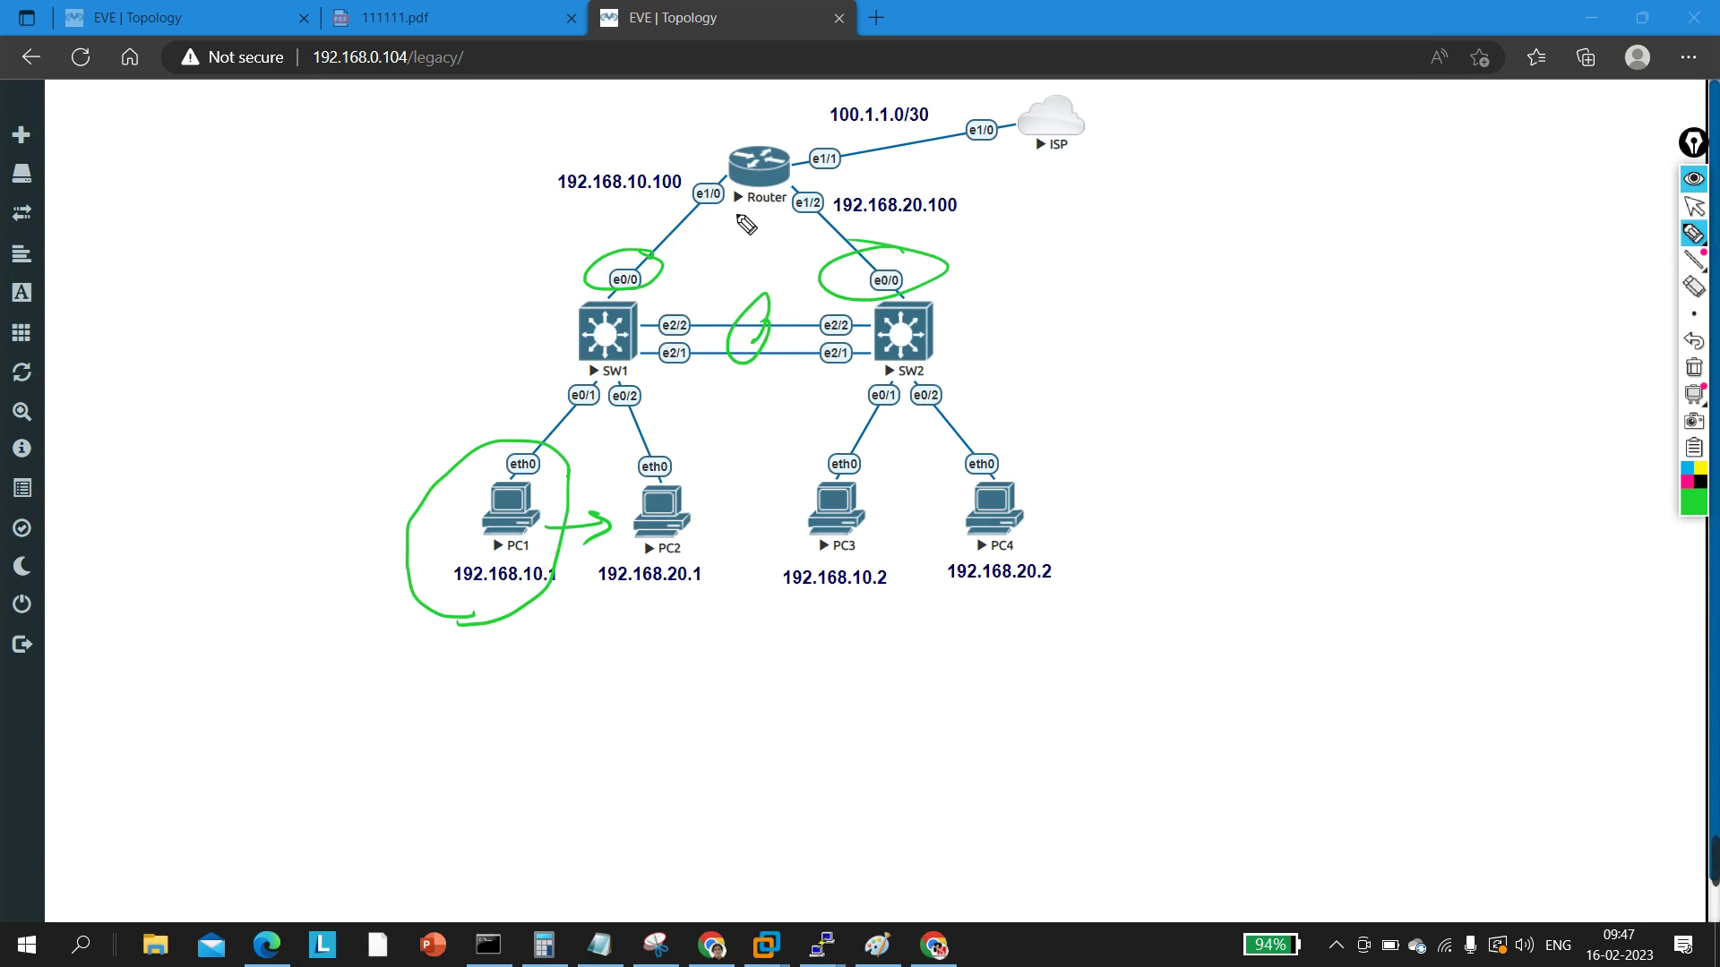
pyautogui.moveTo(650, 150); pyautogui.dragTo(679, 129)
pyautogui.moveTo(940, 164); pyautogui.dragTo(907, 187)
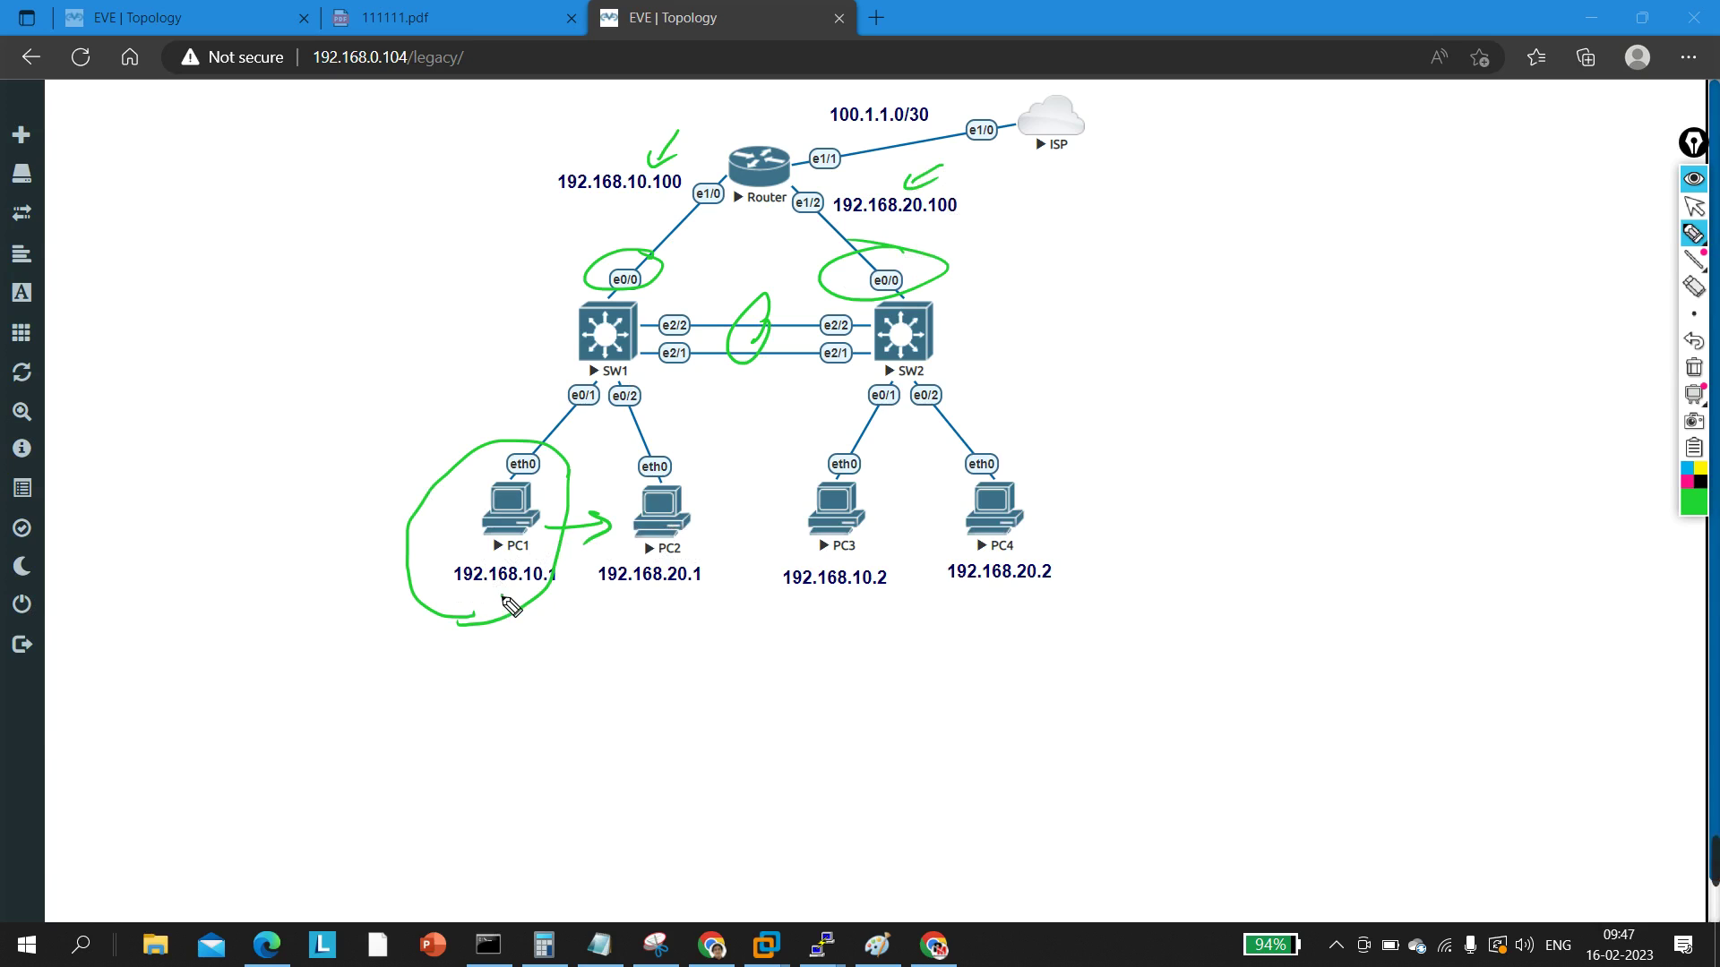
# Step: Draw arrows from PC1 to PC3 and PC4, circle PC4 with arrows towards PC3 and PC2, and clear the drawing
pyautogui.moveTo(504, 597)
pyautogui.mouseDown()
pyautogui.moveTo(721, 657)
pyautogui.moveTo(824, 641)
pyautogui.moveTo(823, 593)
pyautogui.moveTo(839, 606)
pyautogui.mouseUp()
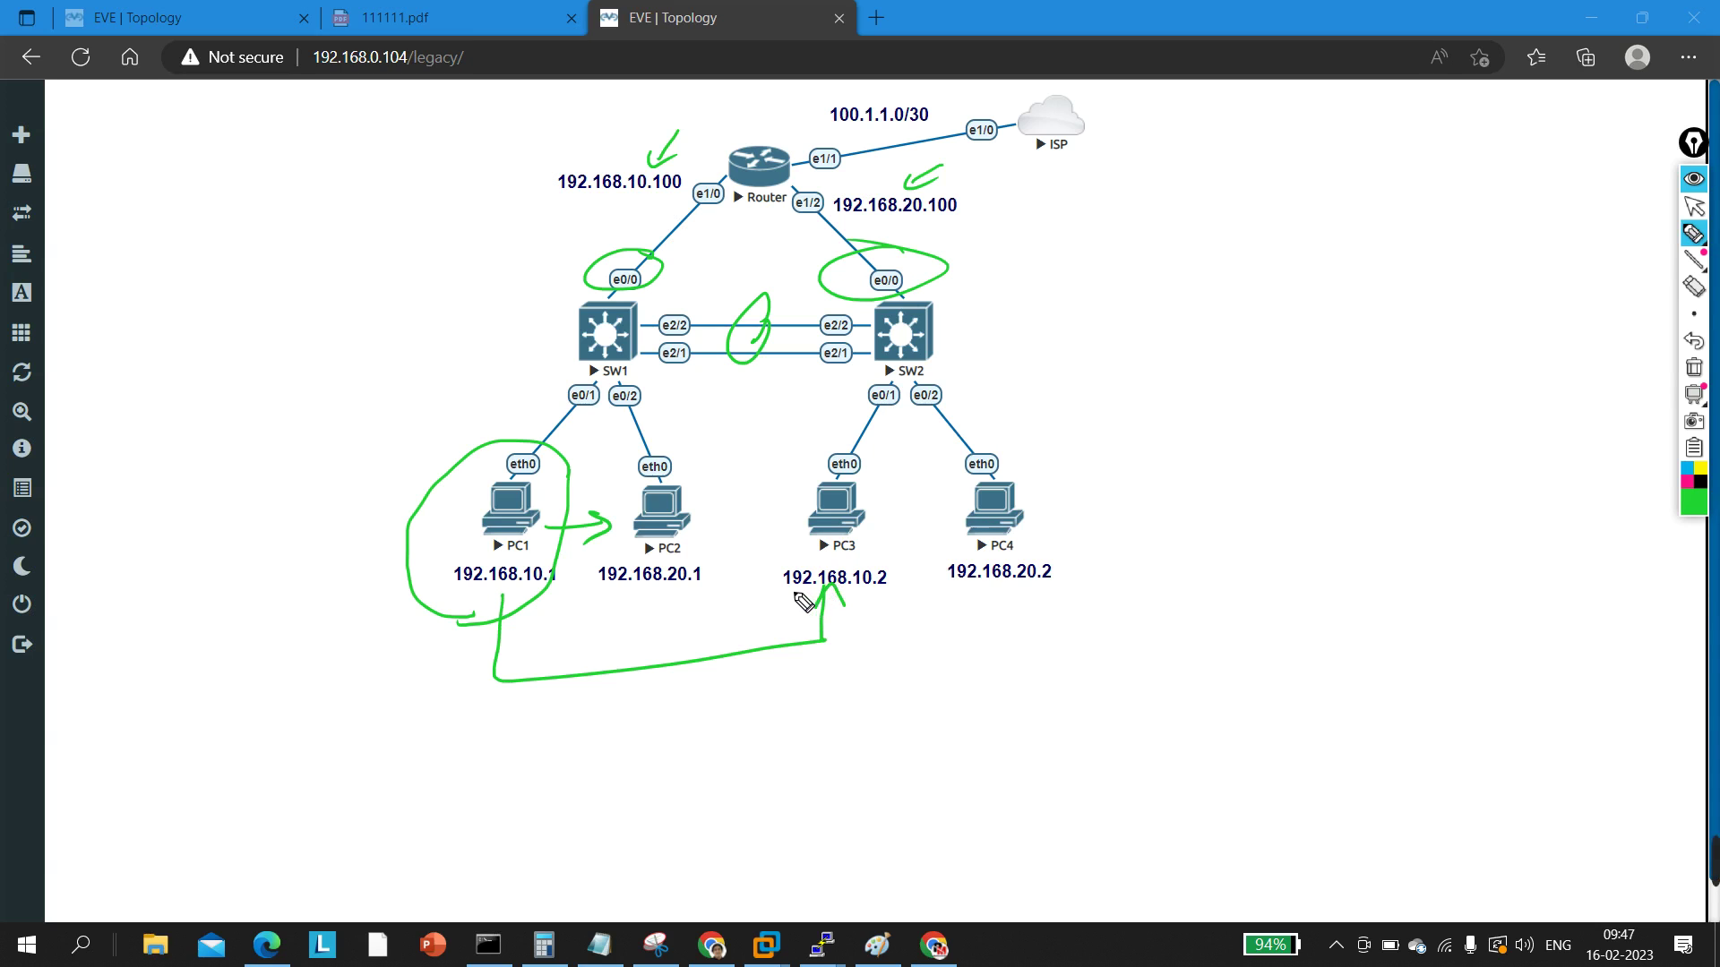
pyautogui.moveTo(459, 591)
pyautogui.mouseDown()
pyautogui.moveTo(421, 733)
pyautogui.moveTo(706, 784)
pyautogui.moveTo(1036, 713)
pyautogui.moveTo(1017, 627)
pyautogui.mouseUp()
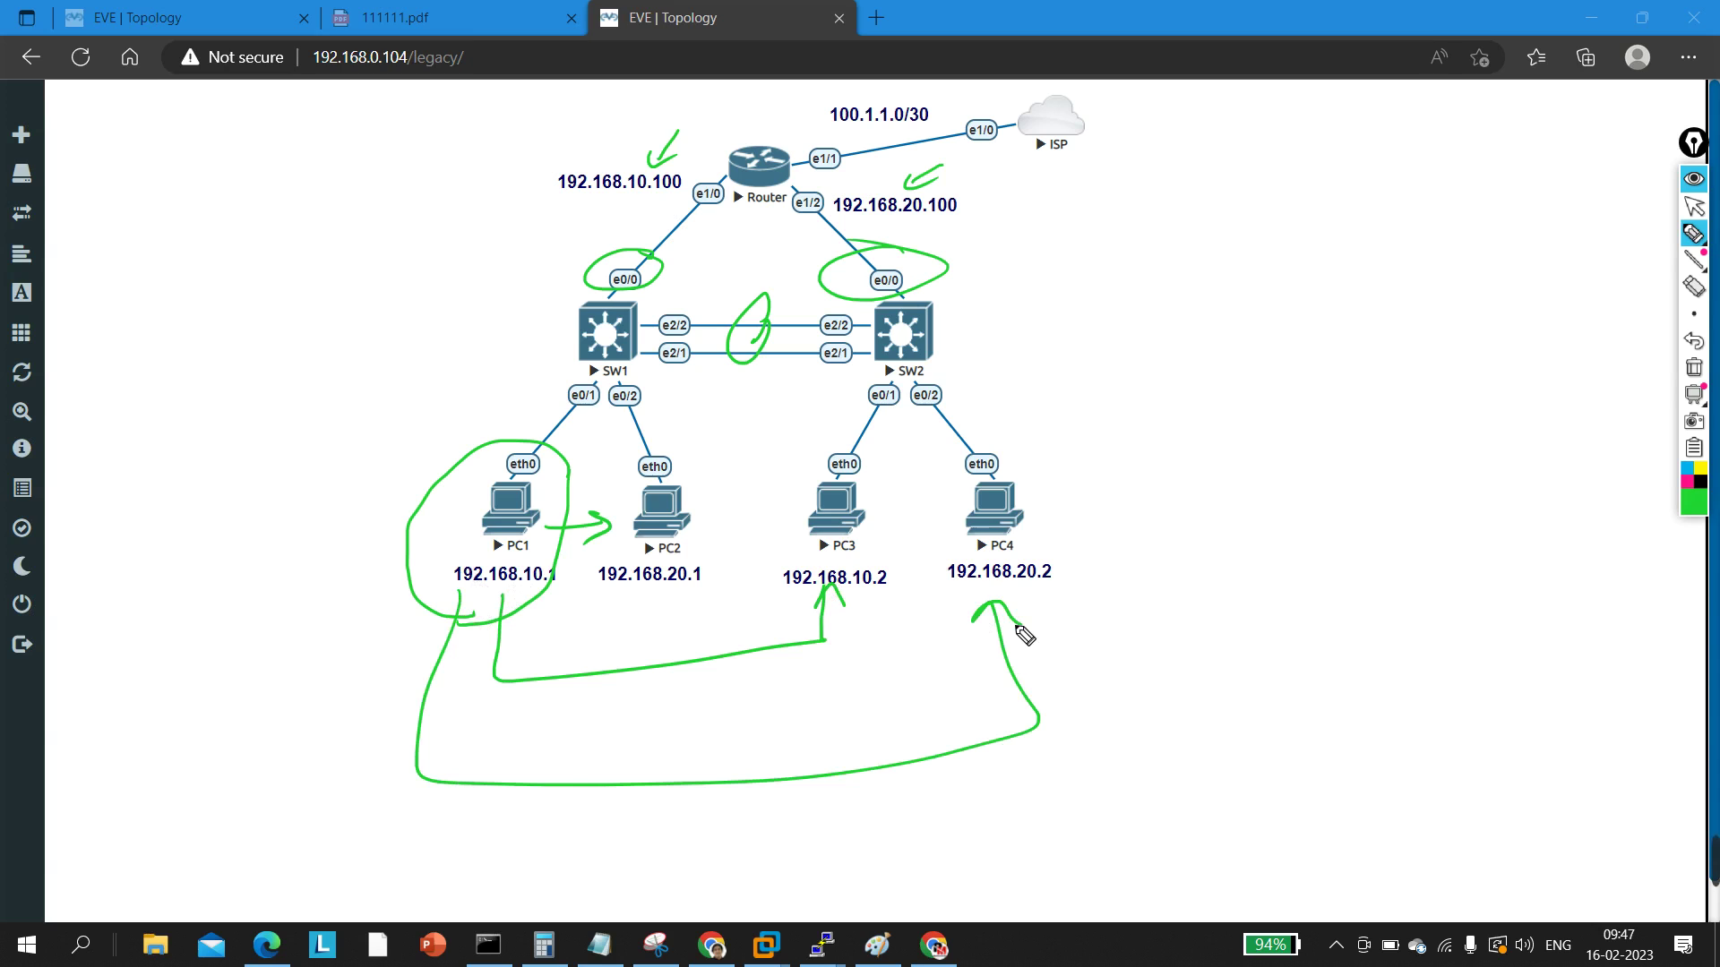
pyautogui.moveTo(985, 497)
pyautogui.mouseDown()
pyautogui.moveTo(1019, 467)
pyautogui.moveTo(1021, 485)
pyautogui.mouseUp()
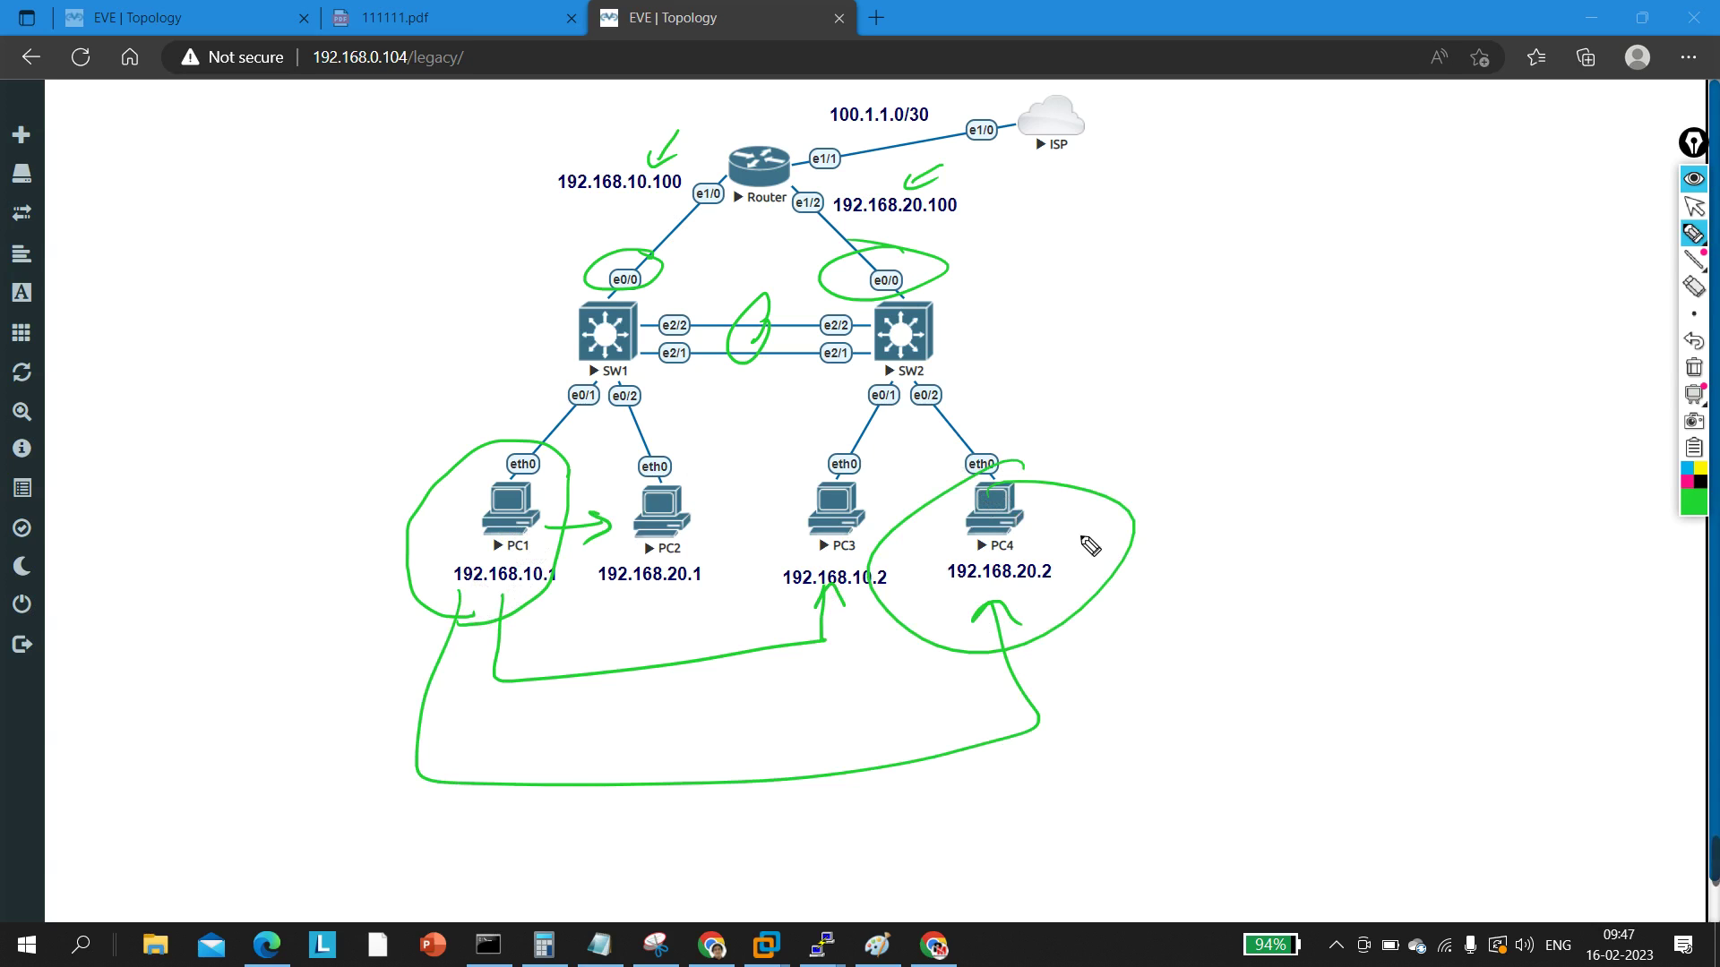
pyautogui.moveTo(936, 484)
pyautogui.mouseDown()
pyautogui.moveTo(889, 485)
pyautogui.moveTo(891, 516)
pyautogui.moveTo(767, 440)
pyautogui.moveTo(729, 450)
pyautogui.moveTo(738, 436)
pyautogui.moveTo(751, 478)
pyautogui.mouseUp()
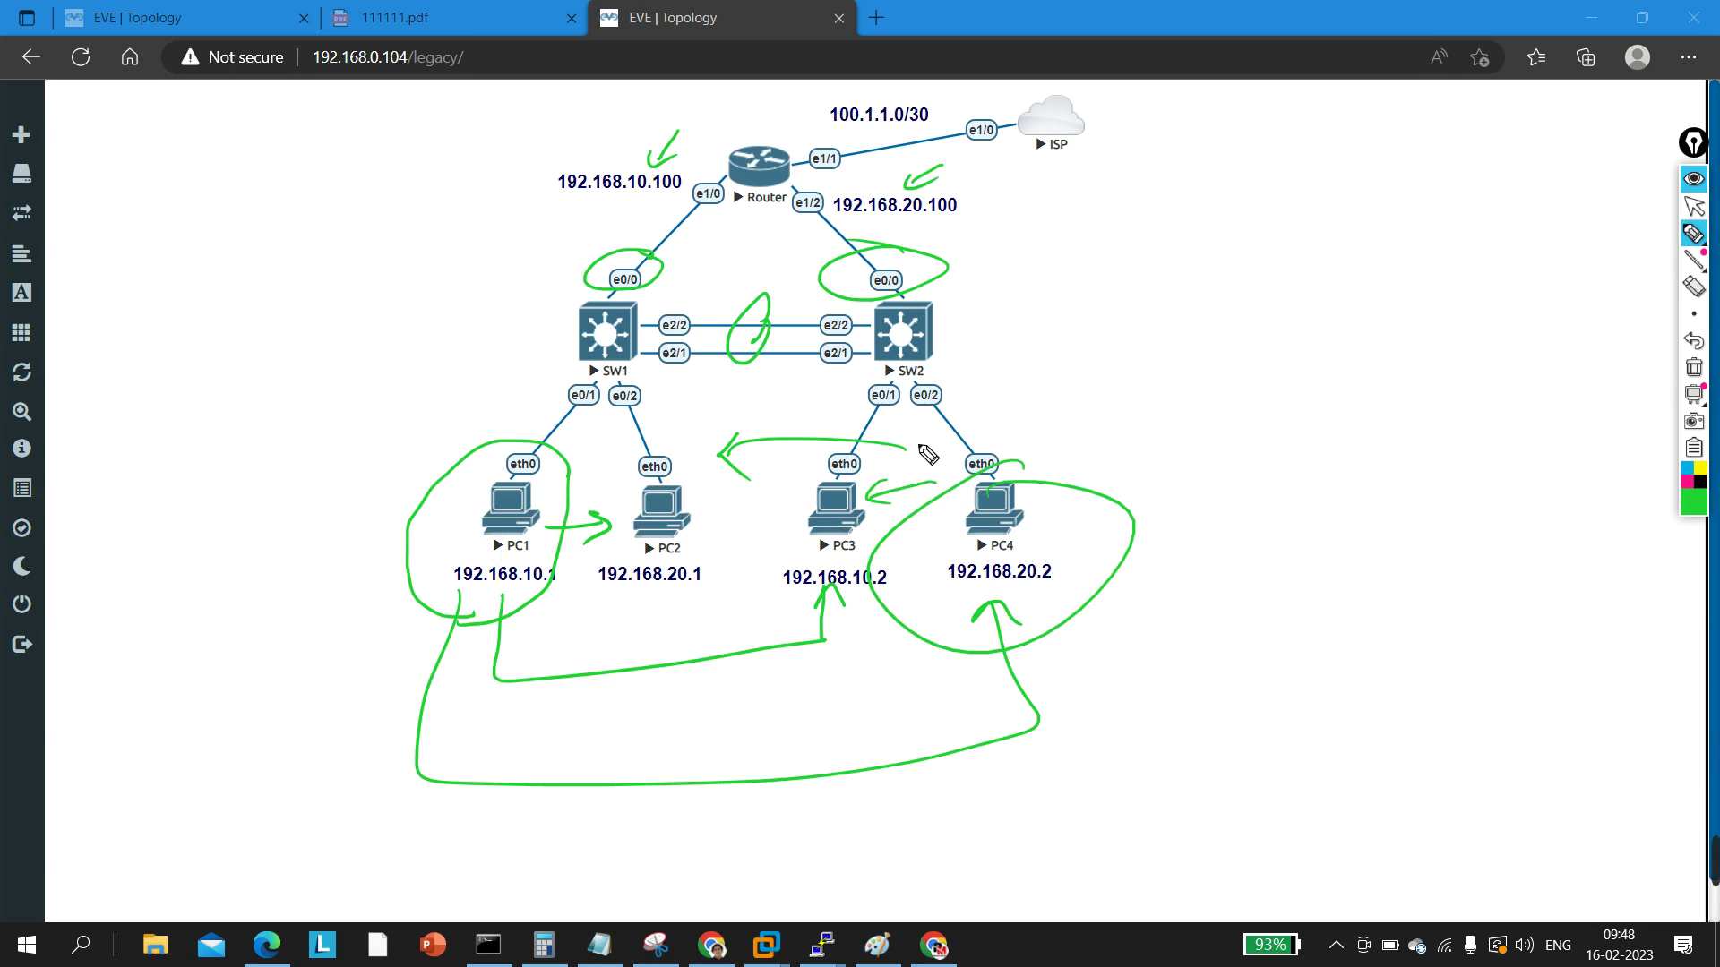
pyautogui.click(1707, 367)
# Step: Bracket the four PCs, circle both router gateway addresses, draw an arrow from PC1 to 192.168.10.100, and underline 20.100
pyautogui.moveTo(446, 500)
pyautogui.mouseDown()
pyautogui.moveTo(646, 623)
pyautogui.moveTo(1156, 583)
pyautogui.moveTo(1161, 518)
pyautogui.mouseUp()
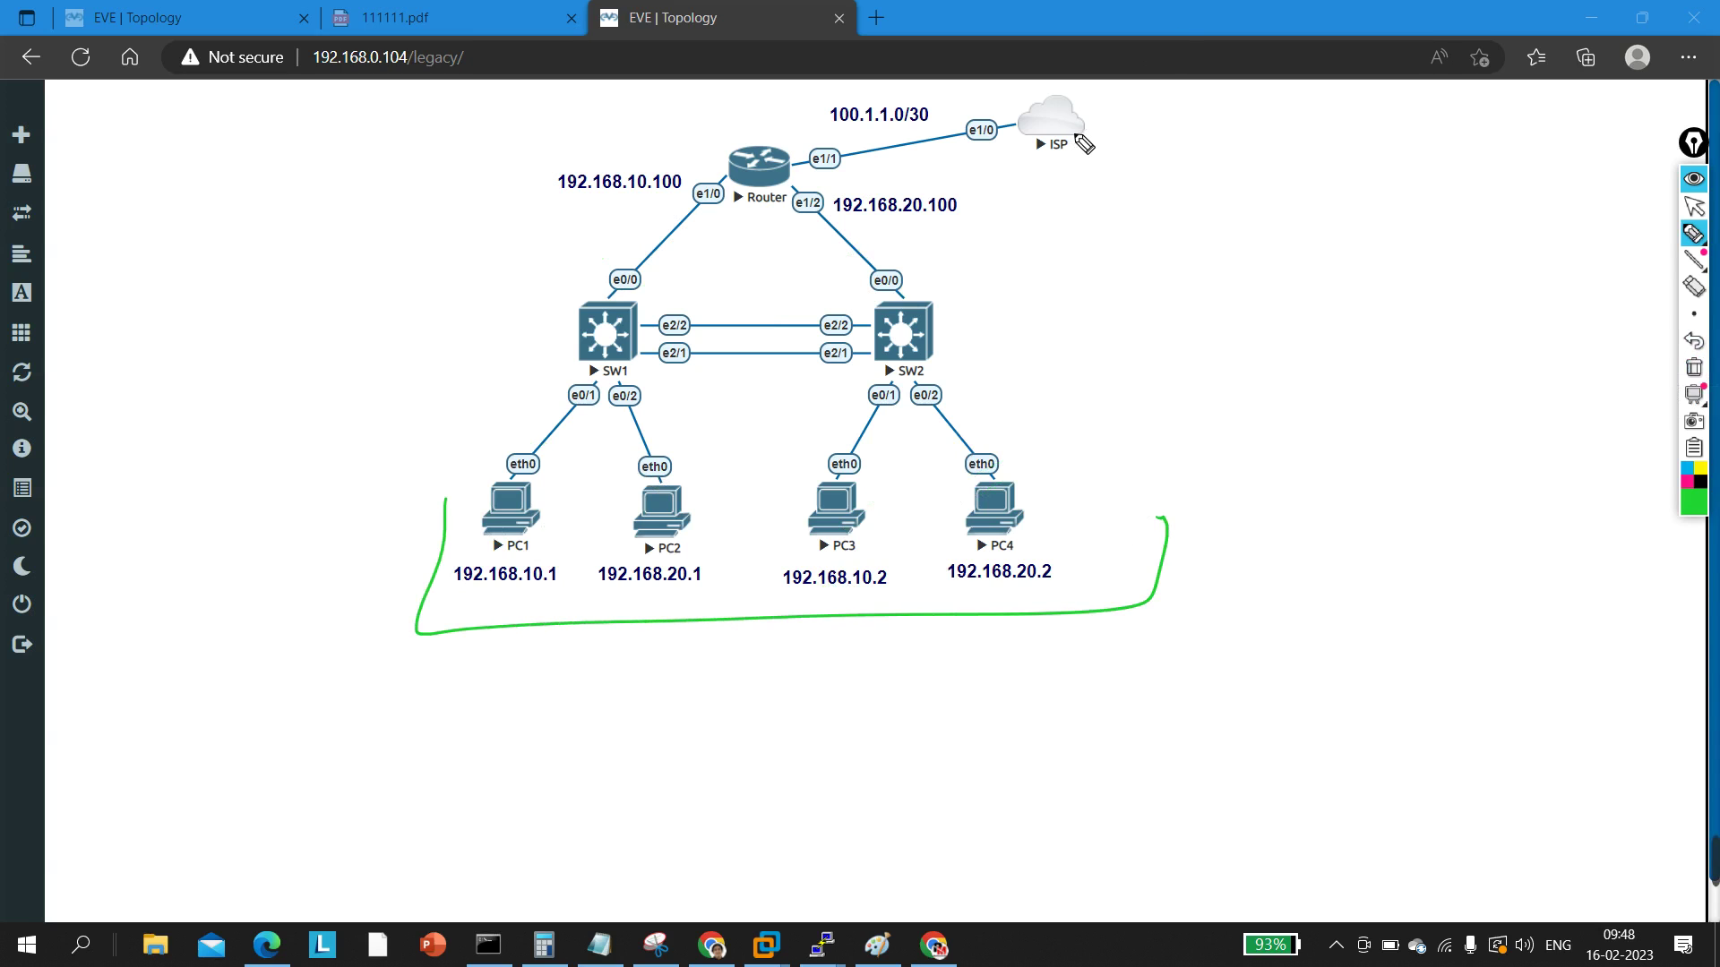
pyautogui.moveTo(696, 161); pyautogui.dragTo(624, 152)
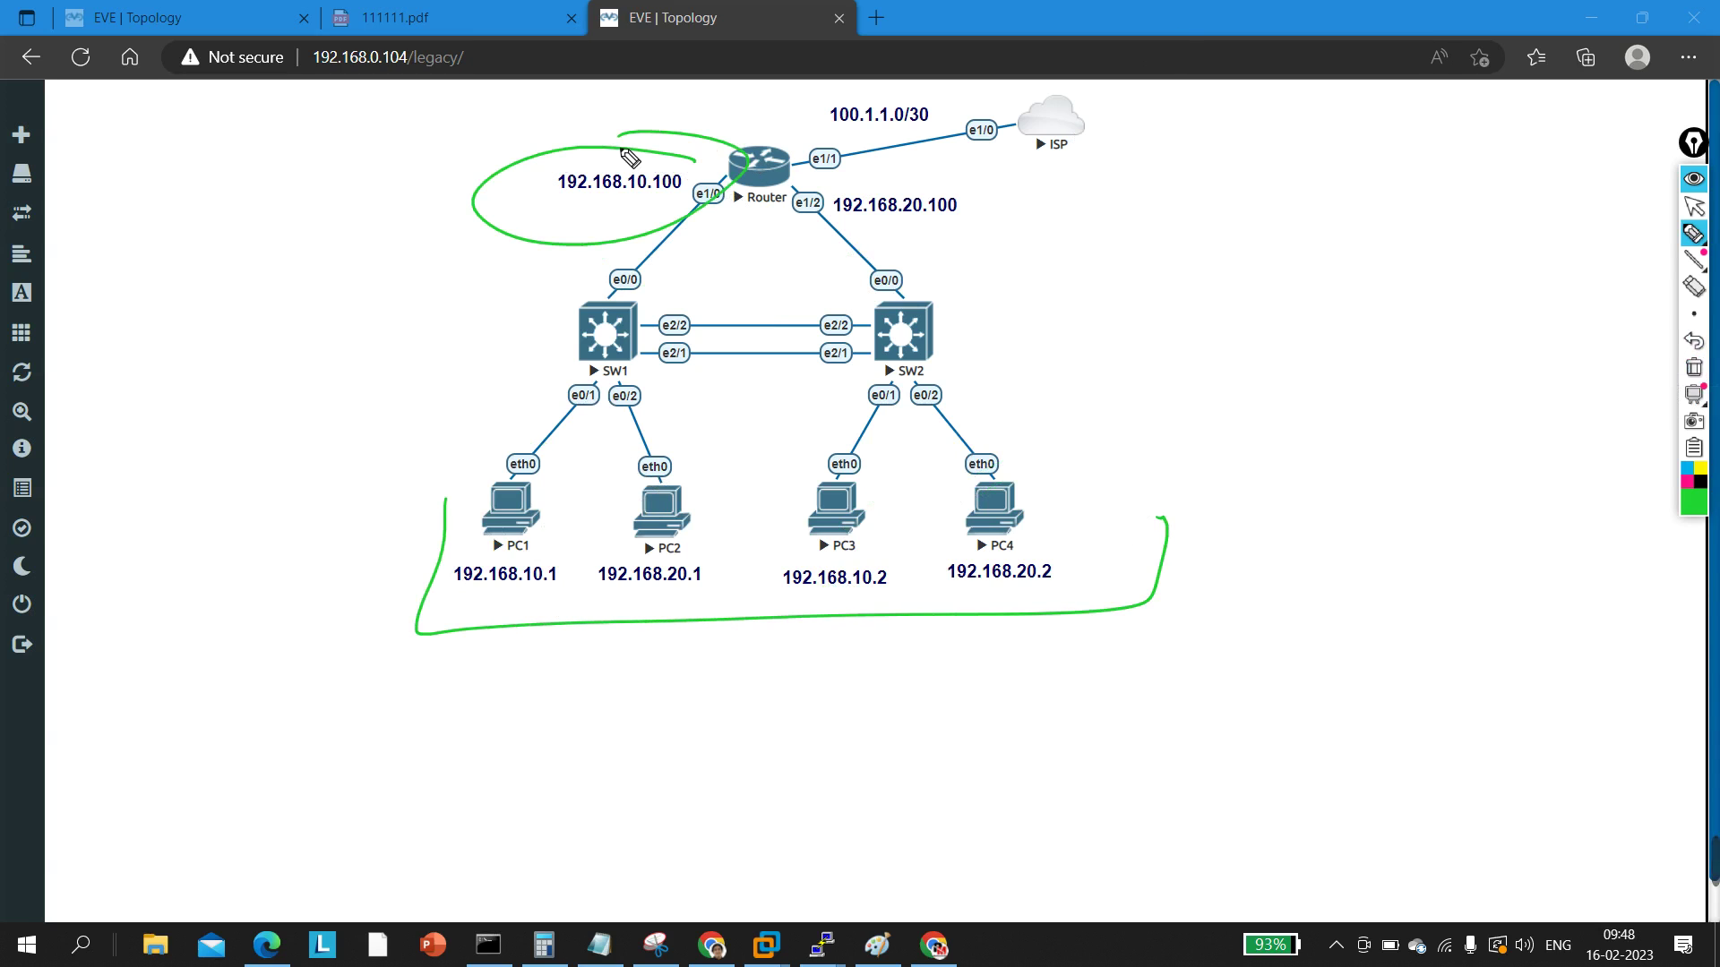
pyautogui.moveTo(940, 175); pyautogui.dragTo(864, 165)
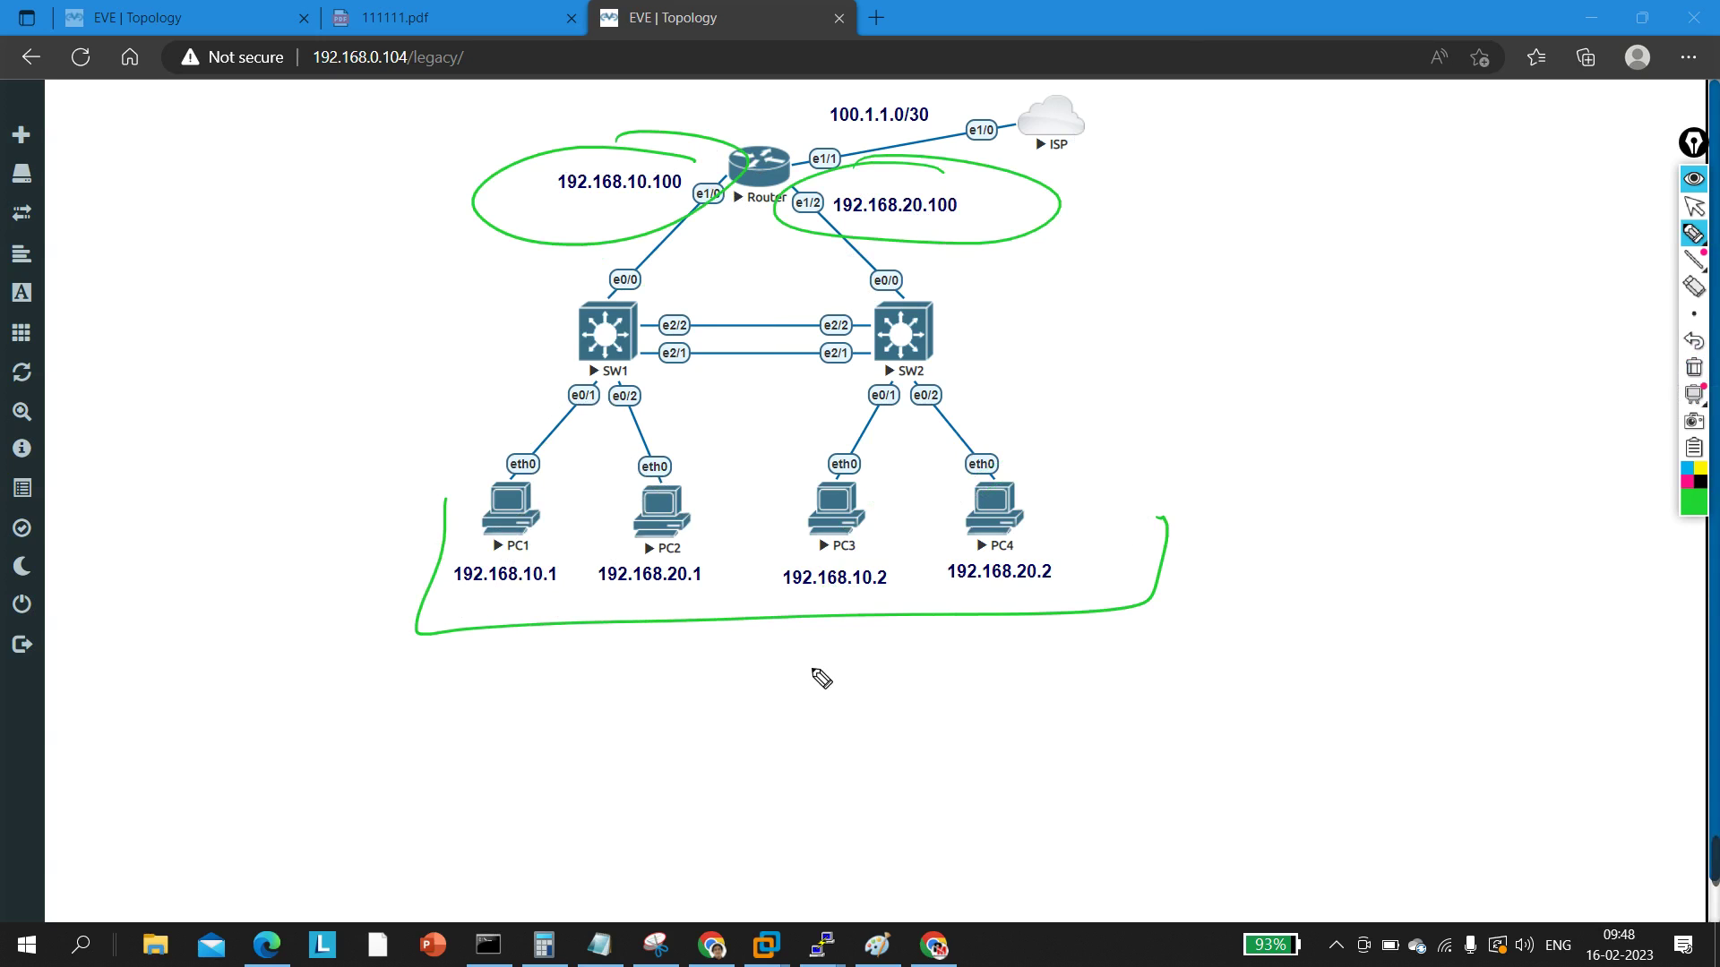
pyautogui.moveTo(405, 509)
pyautogui.mouseDown()
pyautogui.moveTo(434, 268)
pyautogui.moveTo(506, 228)
pyautogui.mouseUp()
pyautogui.moveTo(936, 238)
pyautogui.mouseDown()
pyautogui.moveTo(892, 224)
pyautogui.moveTo(934, 229)
pyautogui.mouseUp()
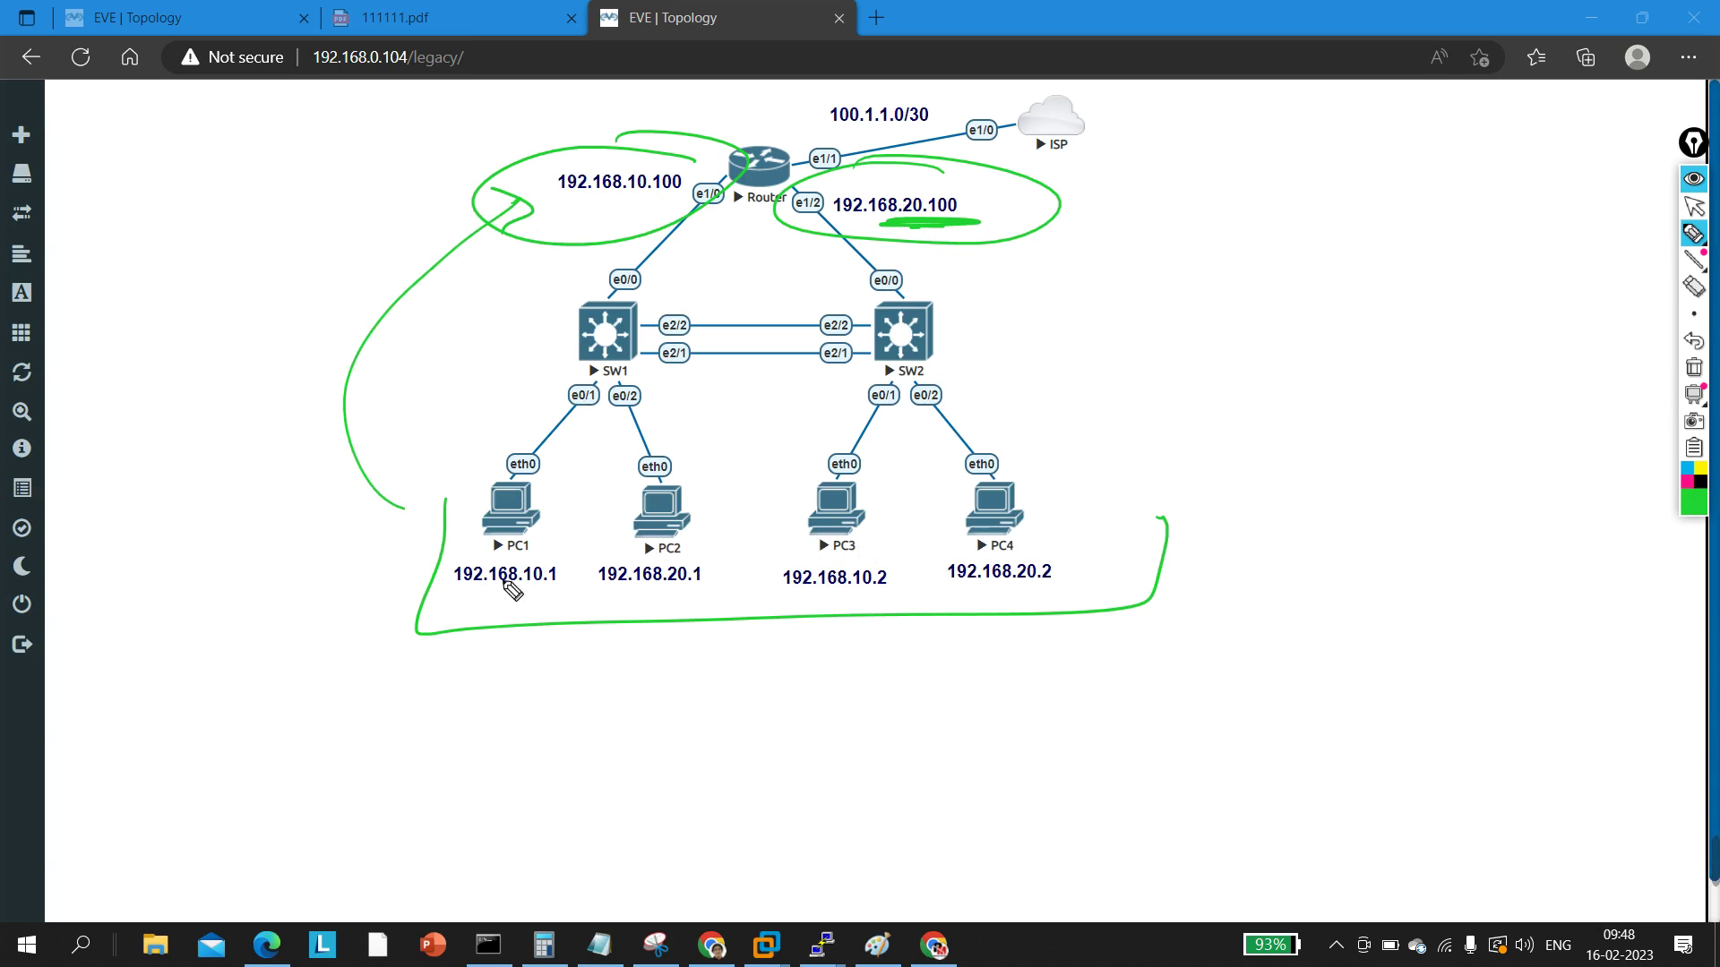
# Step: Draw arrows from PC1 to PC2 and PC3, and from PC4 to PC3 and PC2
pyautogui.moveTo(545, 524)
pyautogui.mouseDown()
pyautogui.moveTo(626, 517)
pyautogui.moveTo(614, 538)
pyautogui.mouseUp()
pyautogui.moveTo(519, 596); pyautogui.dragTo(842, 591)
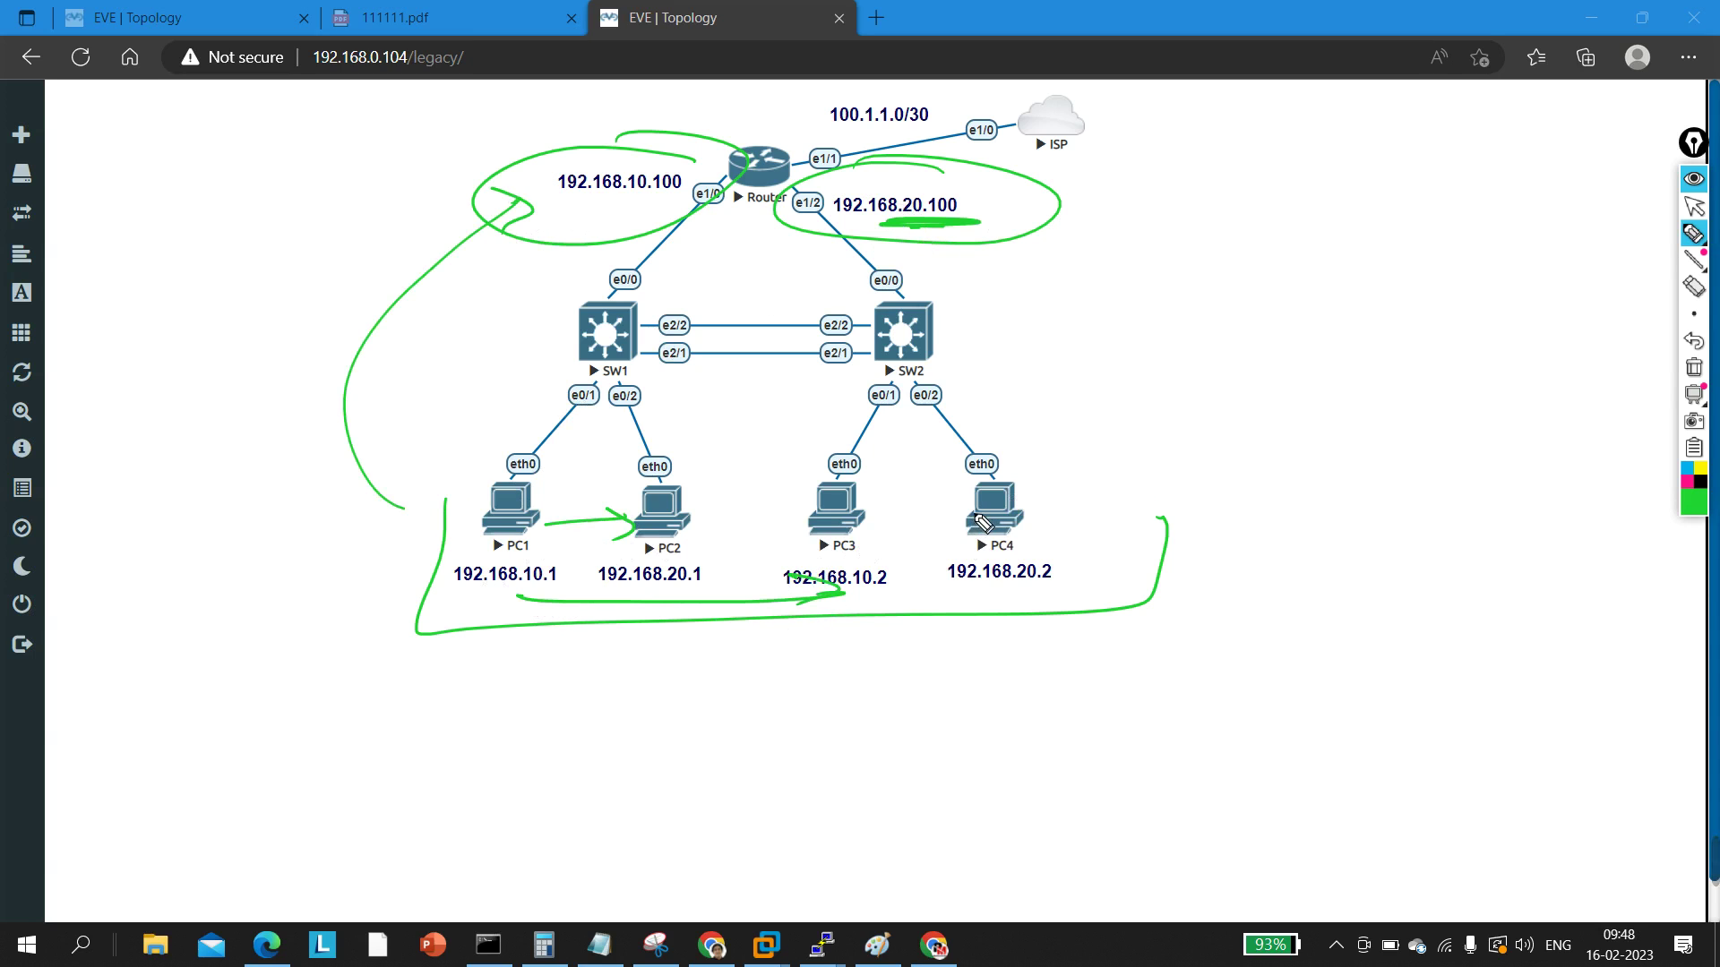
pyautogui.moveTo(980, 518)
pyautogui.mouseDown()
pyautogui.moveTo(910, 499)
pyautogui.moveTo(927, 537)
pyautogui.mouseUp()
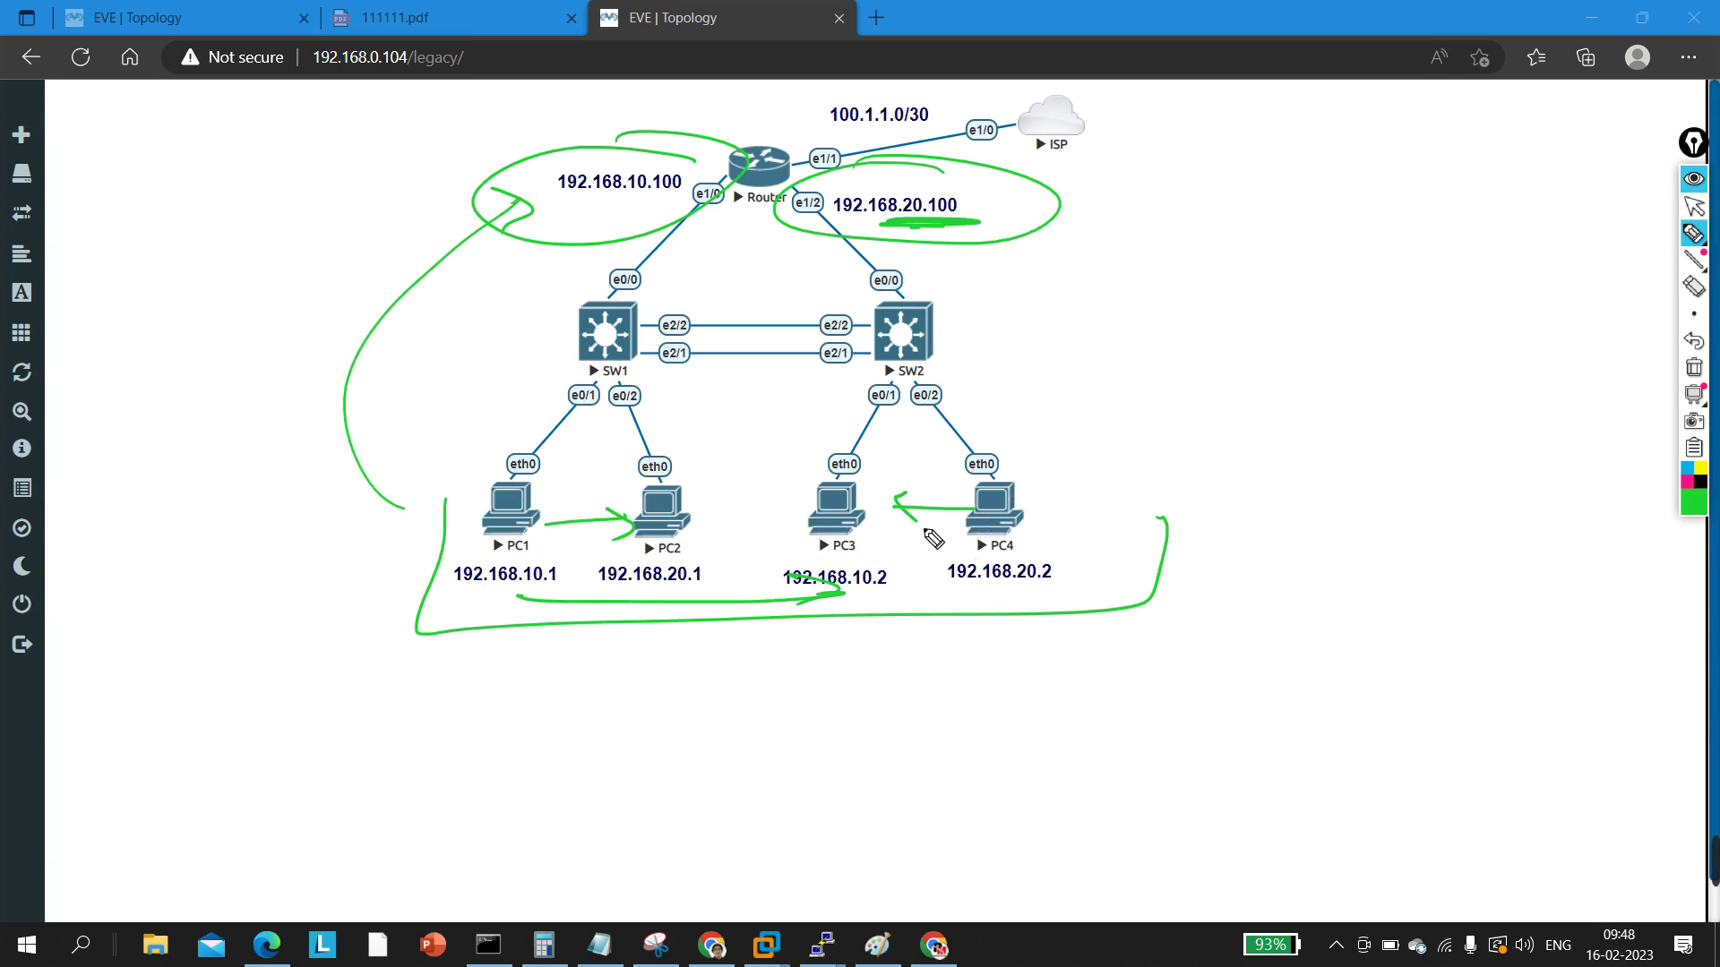
pyautogui.moveTo(985, 466)
pyautogui.mouseDown()
pyautogui.moveTo(755, 475)
pyautogui.moveTo(779, 511)
pyautogui.mouseUp()
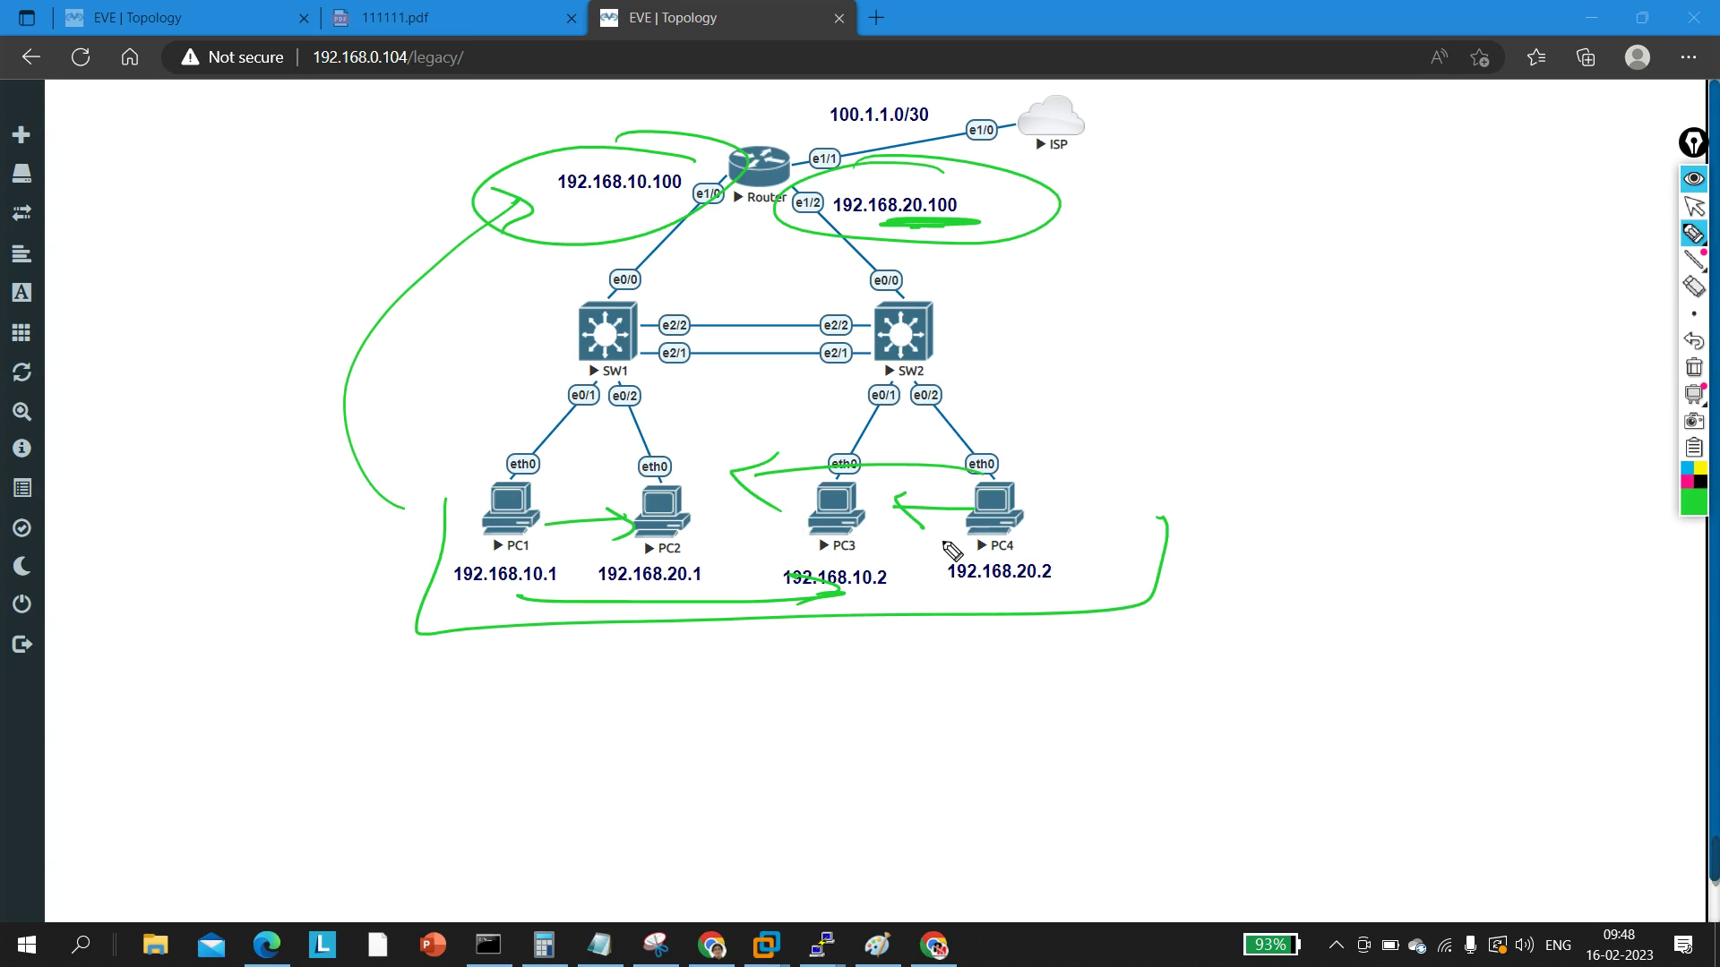
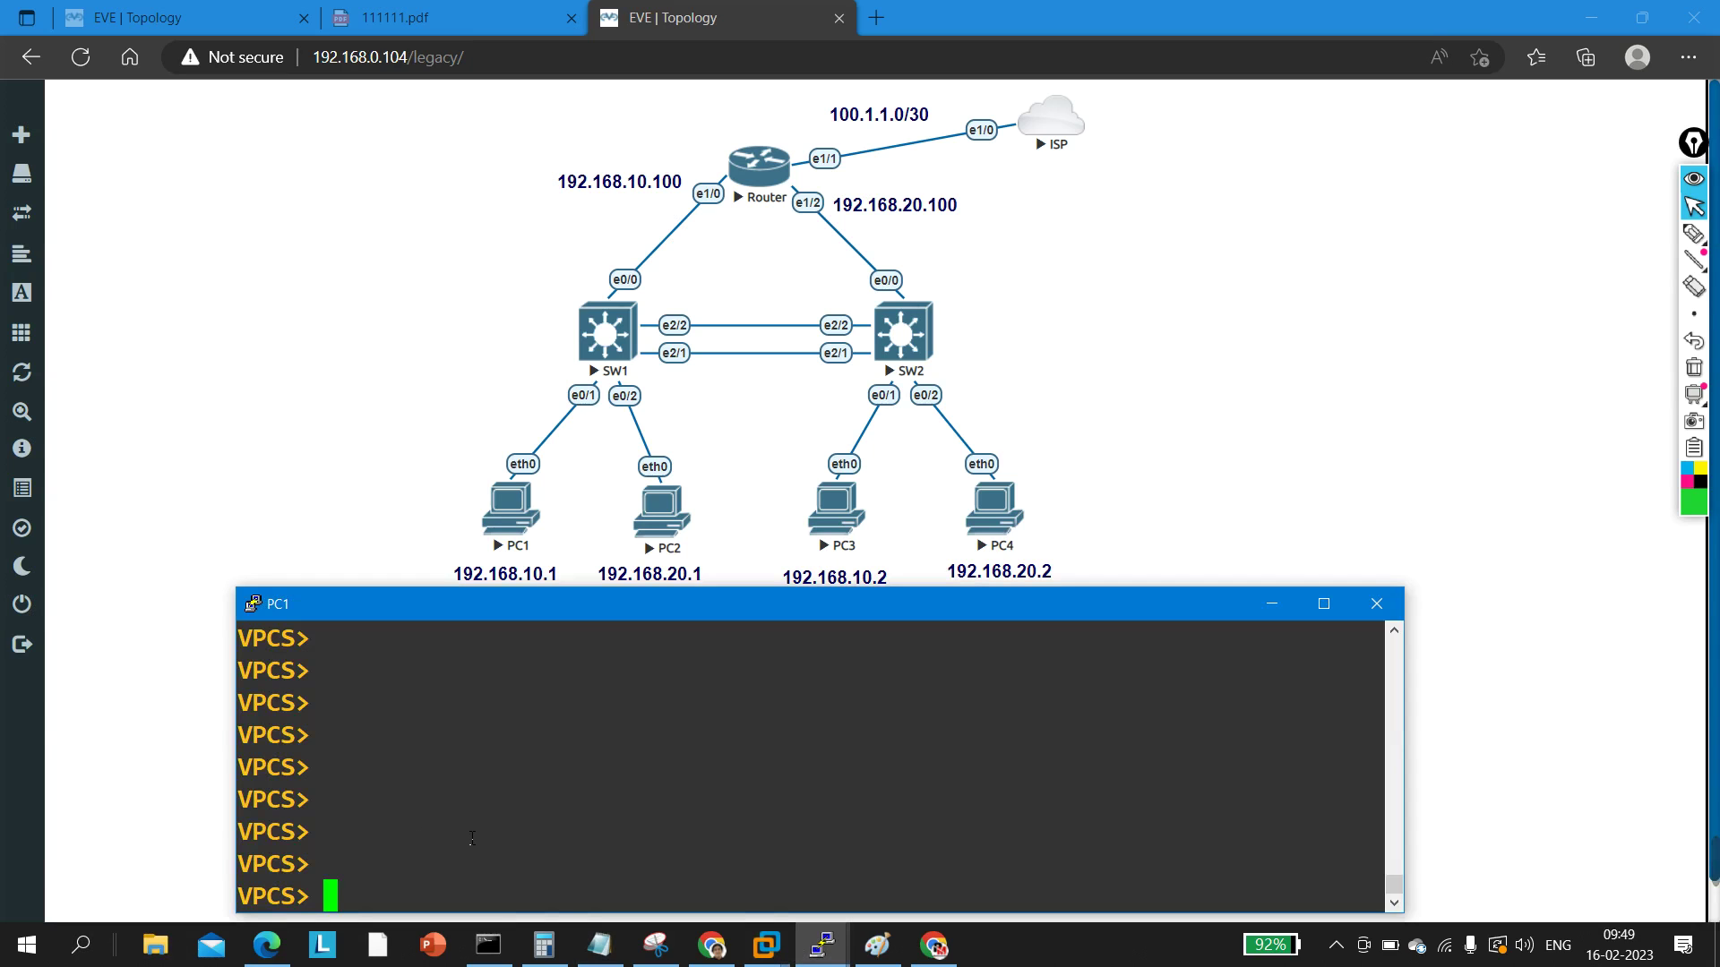
# Step: Run show ip in the PC1 console and highlight its IP address with mask and its gateway
pyautogui.write('sho')
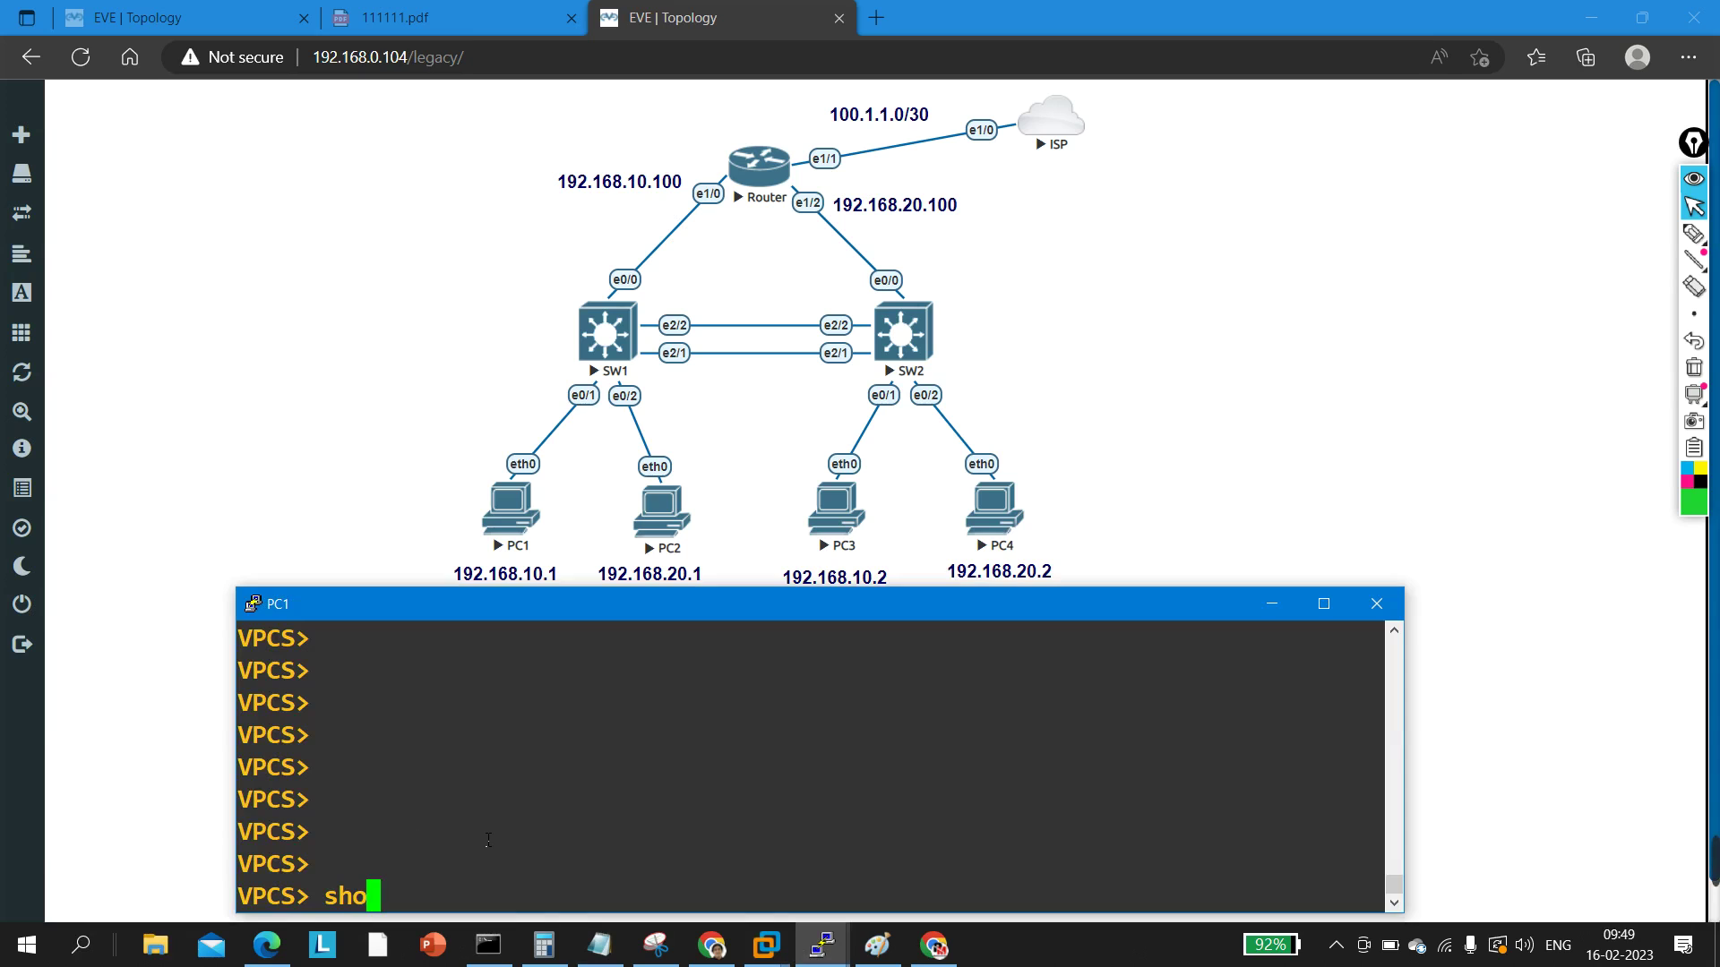
pyautogui.write('w ip')
pyautogui.press('Return')
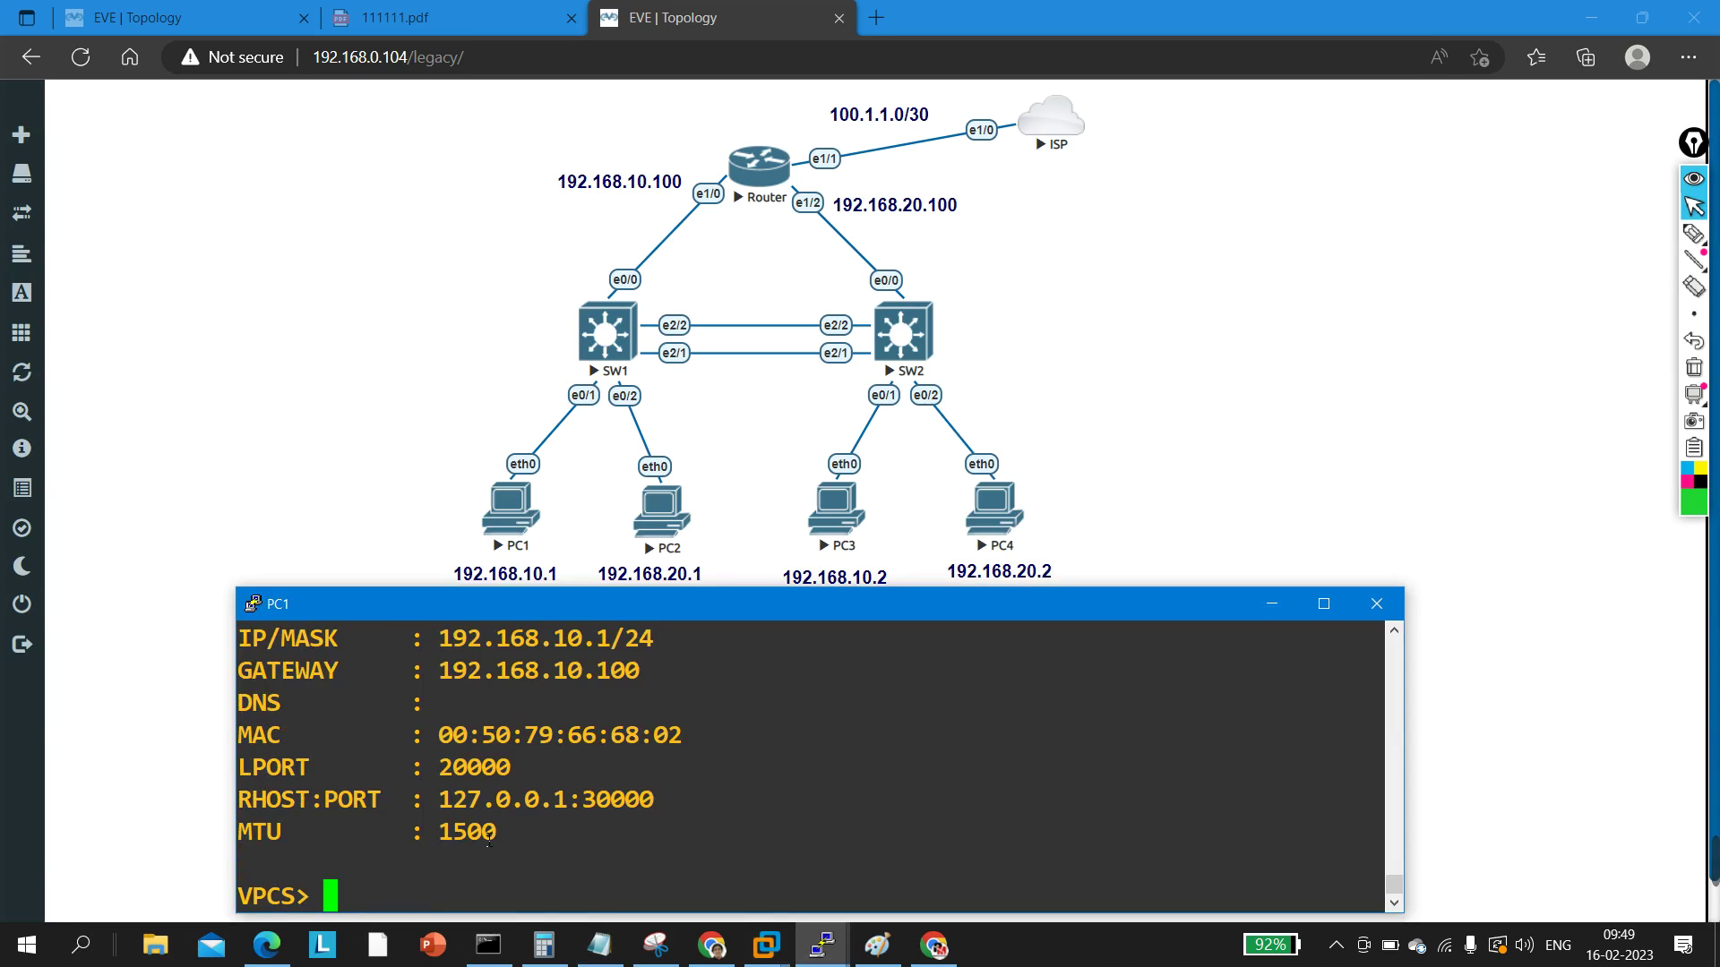
pyautogui.moveTo(413, 646); pyautogui.dragTo(455, 653)
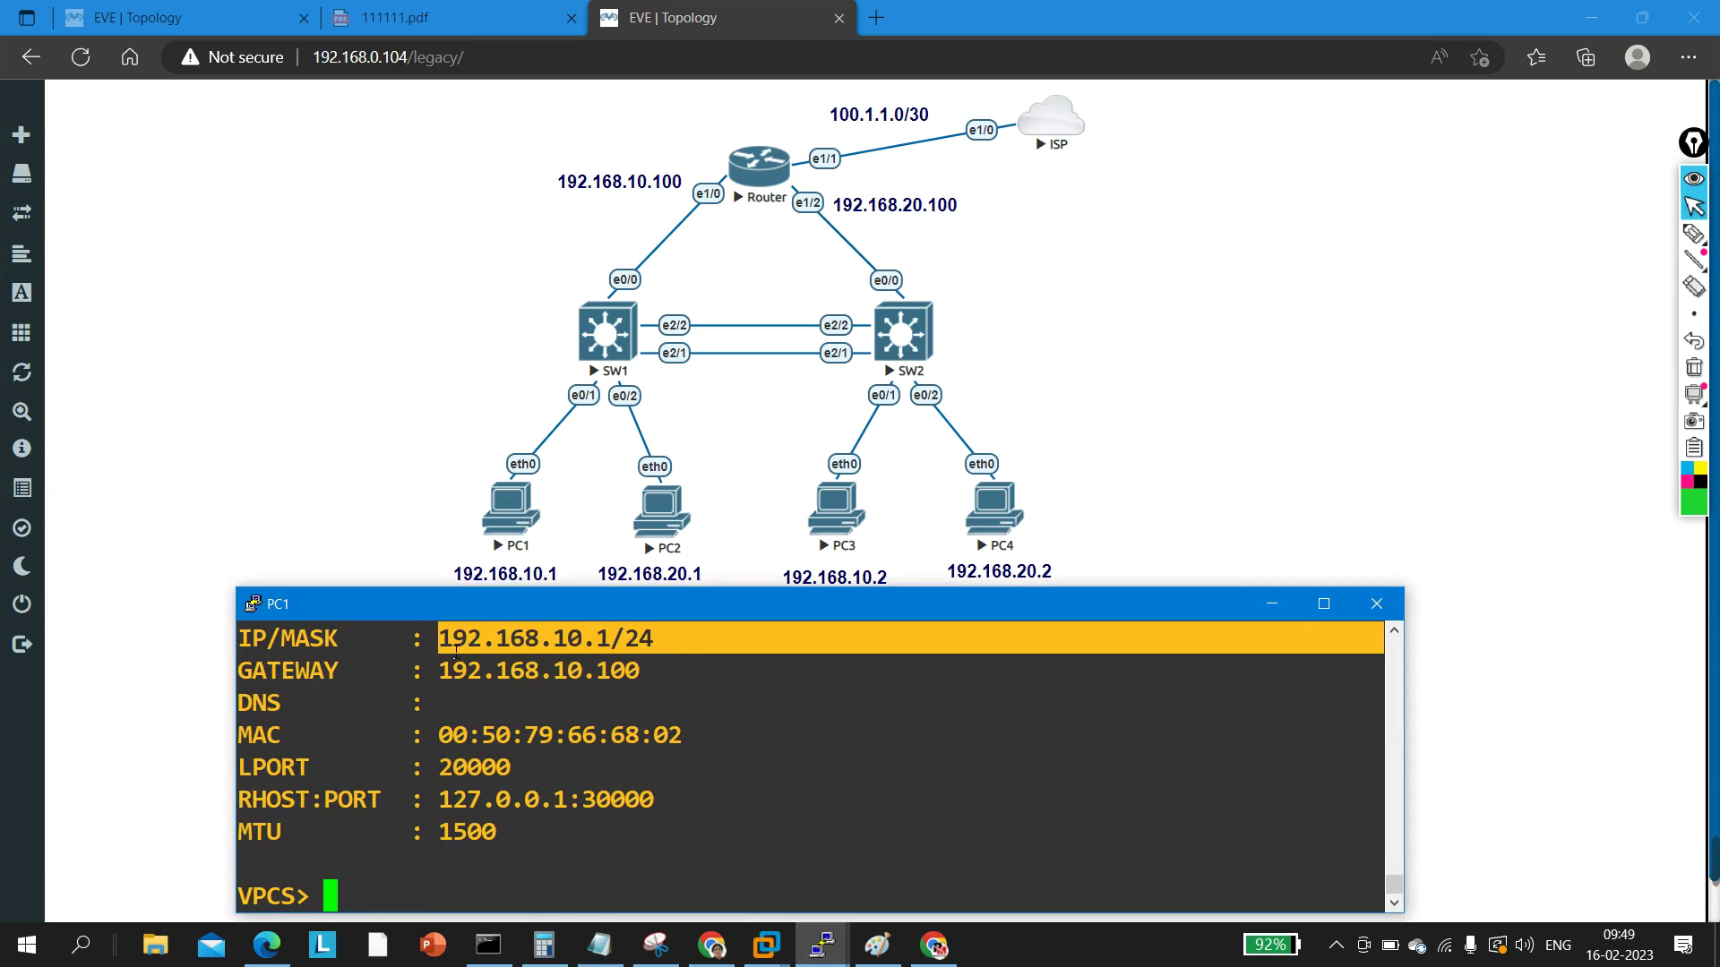
pyautogui.moveTo(667, 677); pyautogui.dragTo(412, 672)
# Step: Ping the gateway 192.168.10.100 from the PC1 console
pyautogui.click(597, 849)
pyautogui.press('Return')
pyautogui.write('ping 192')
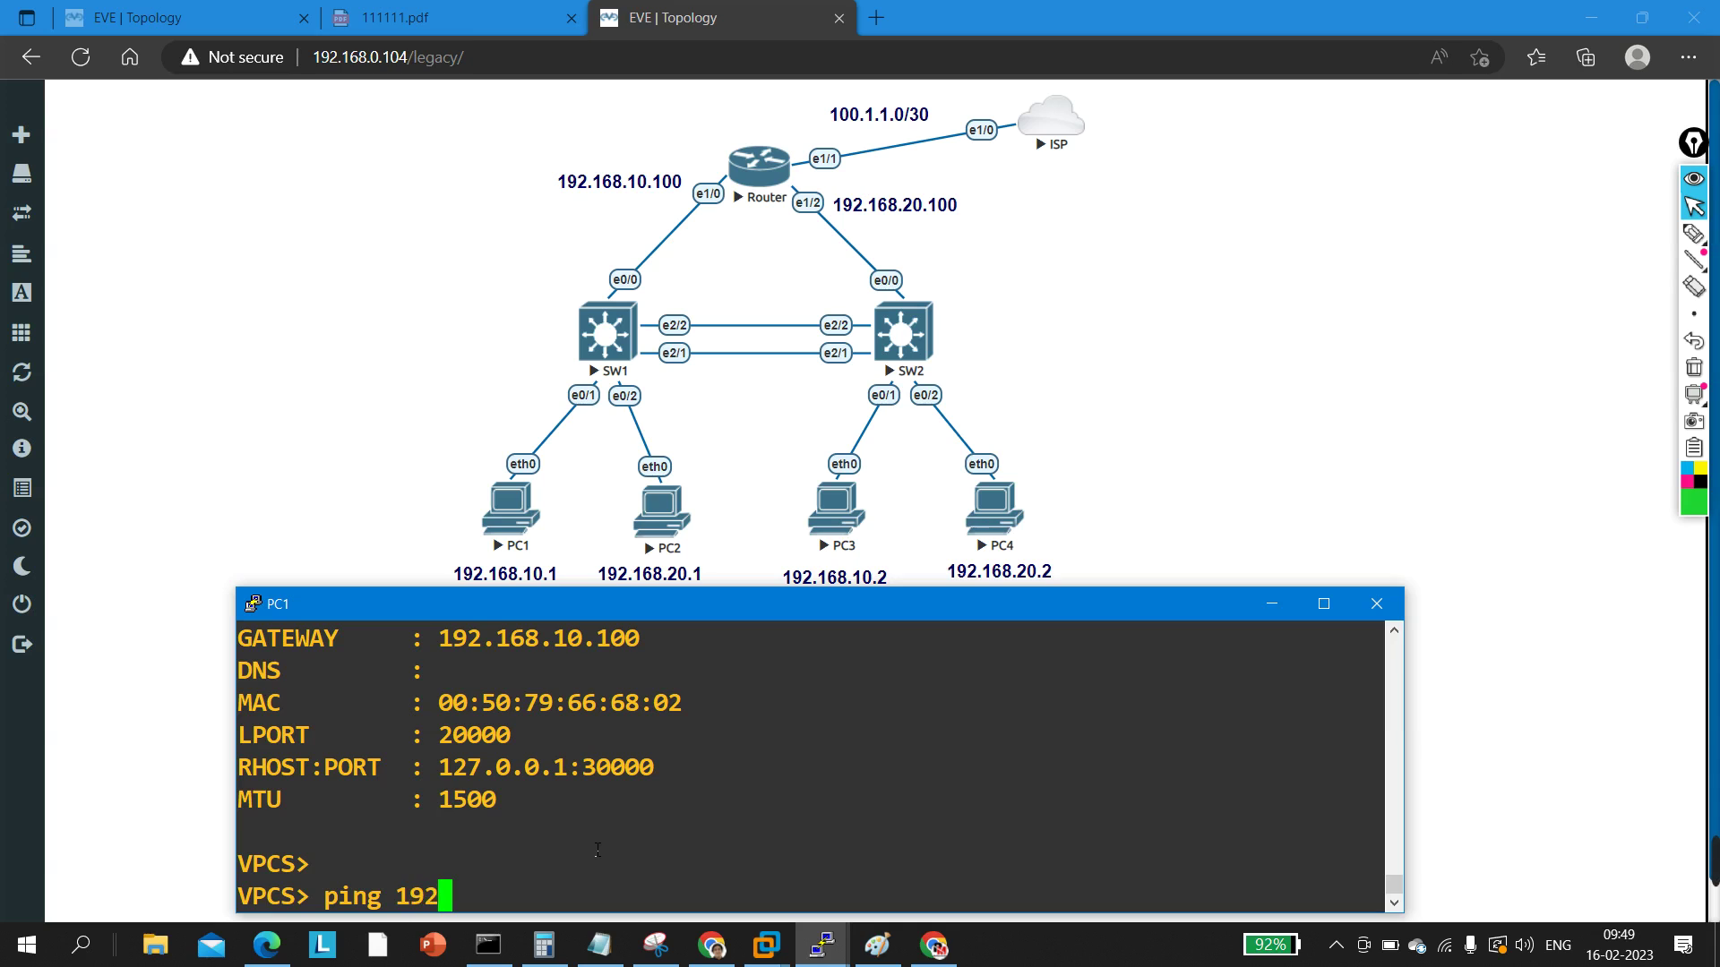
pyautogui.write('.168.10.')
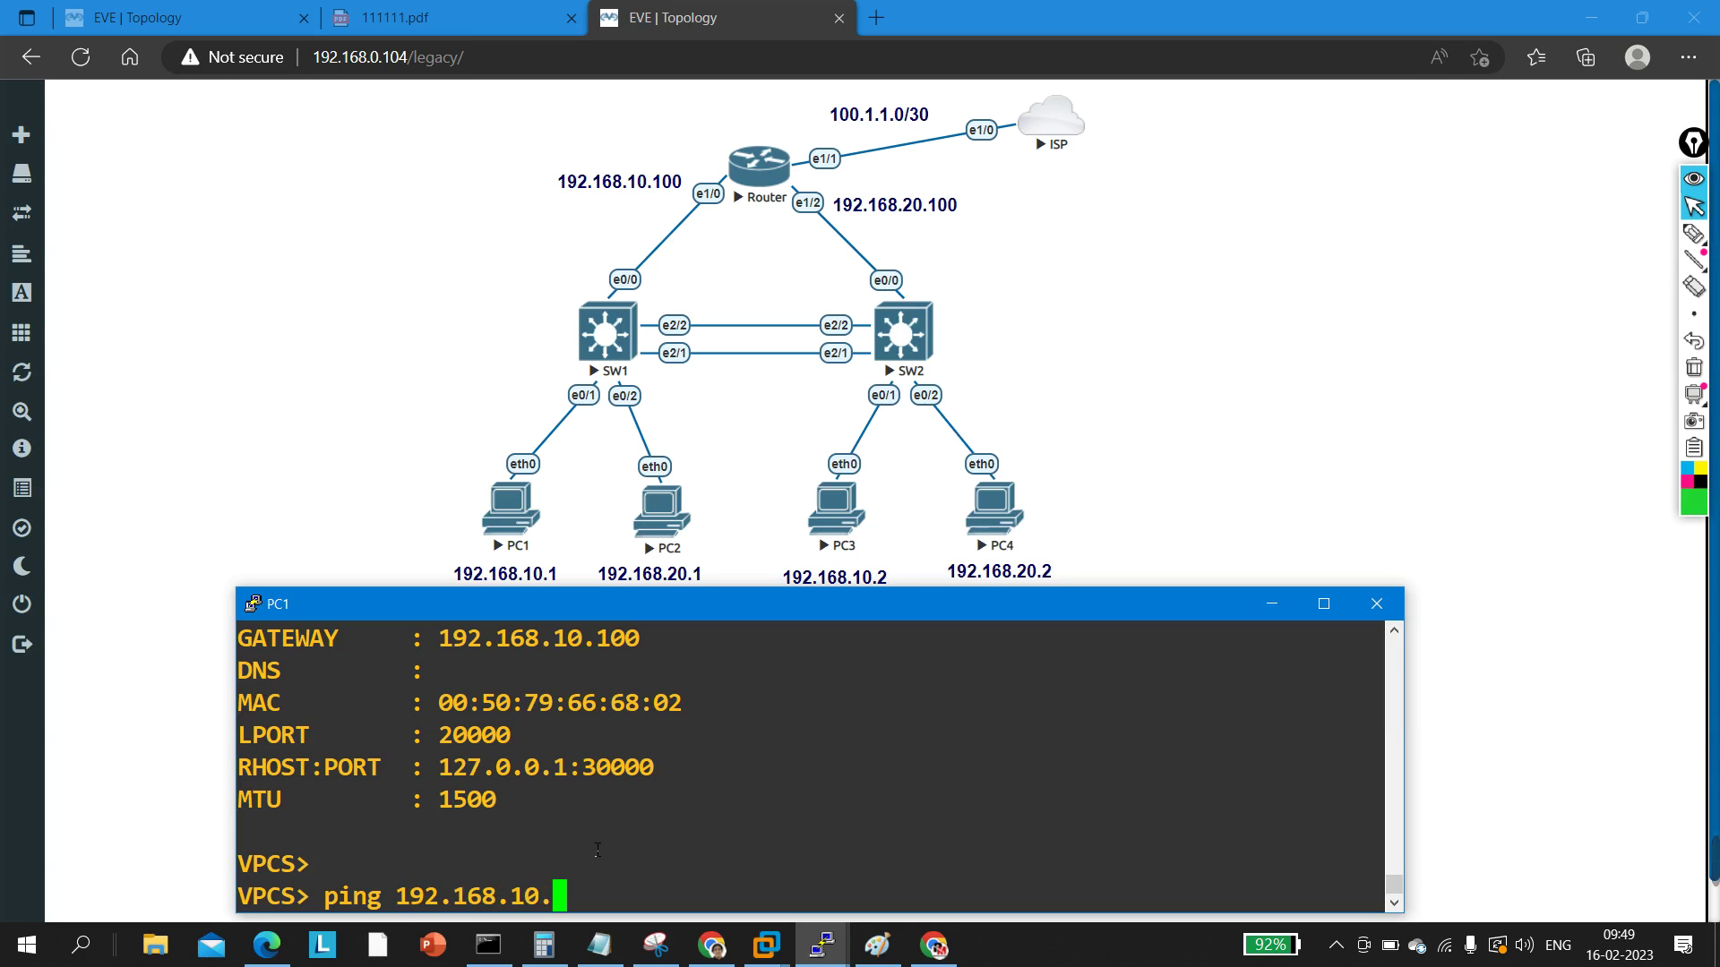
pyautogui.write('100')
pyautogui.press('Return')
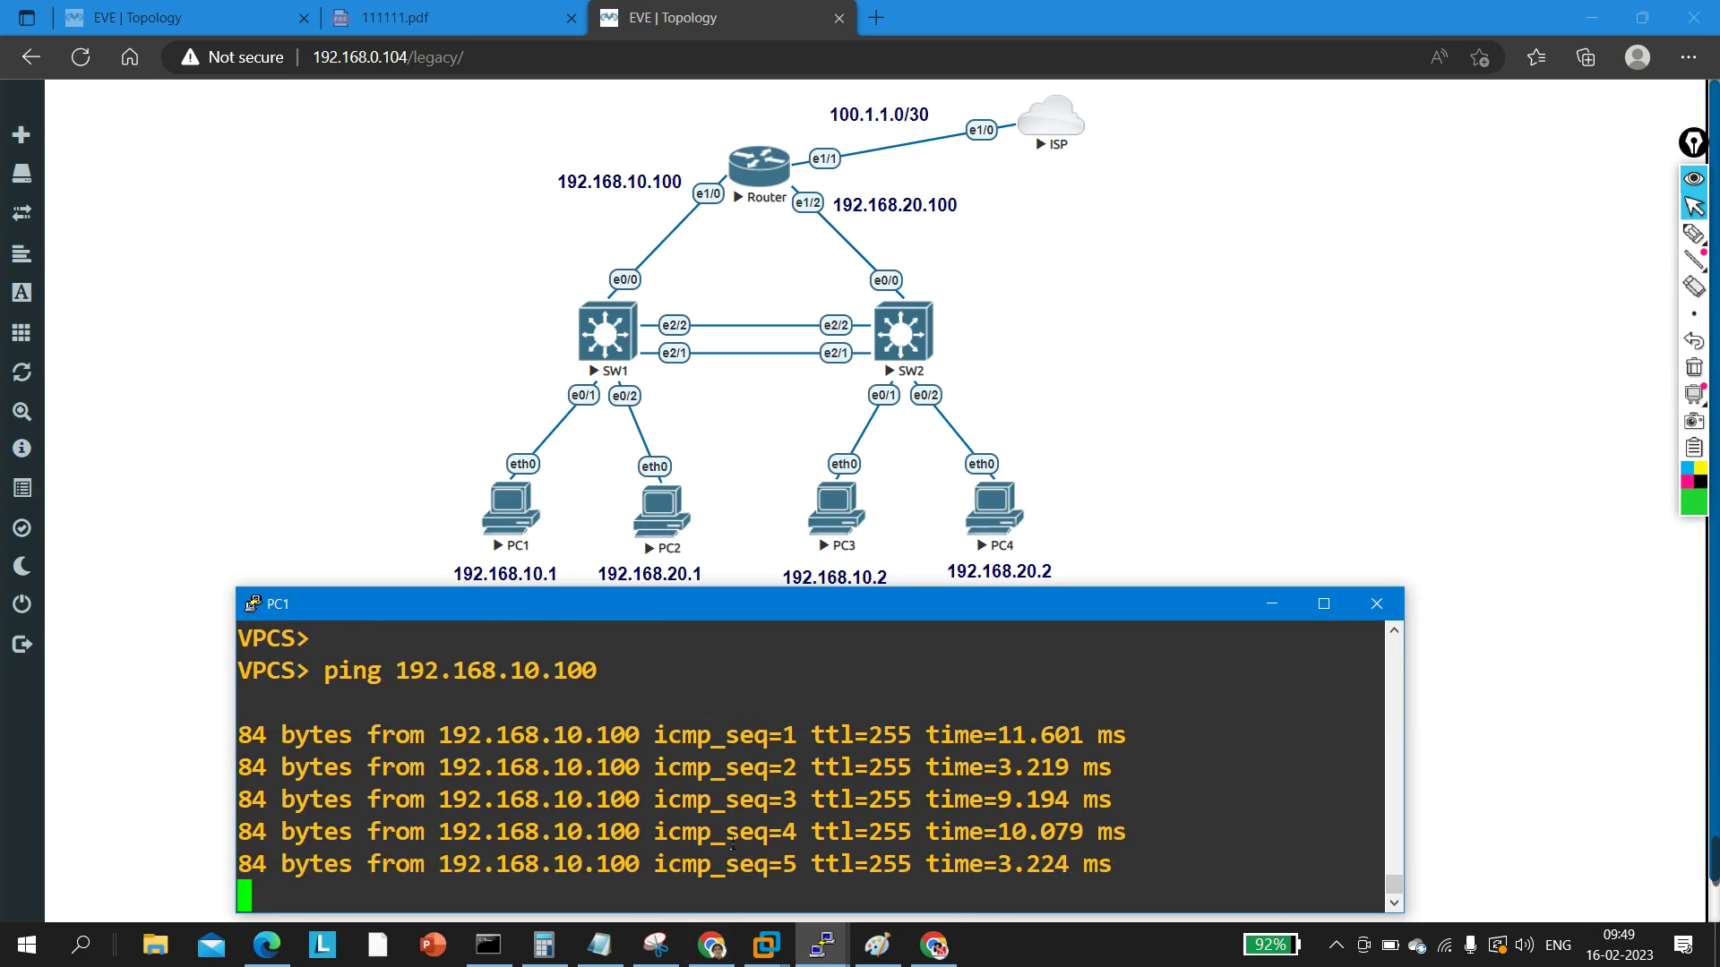
# Step: Ping PC4 at 192.168.20.2 from the PC1 console
pyautogui.write('ping 192.168.20.2')
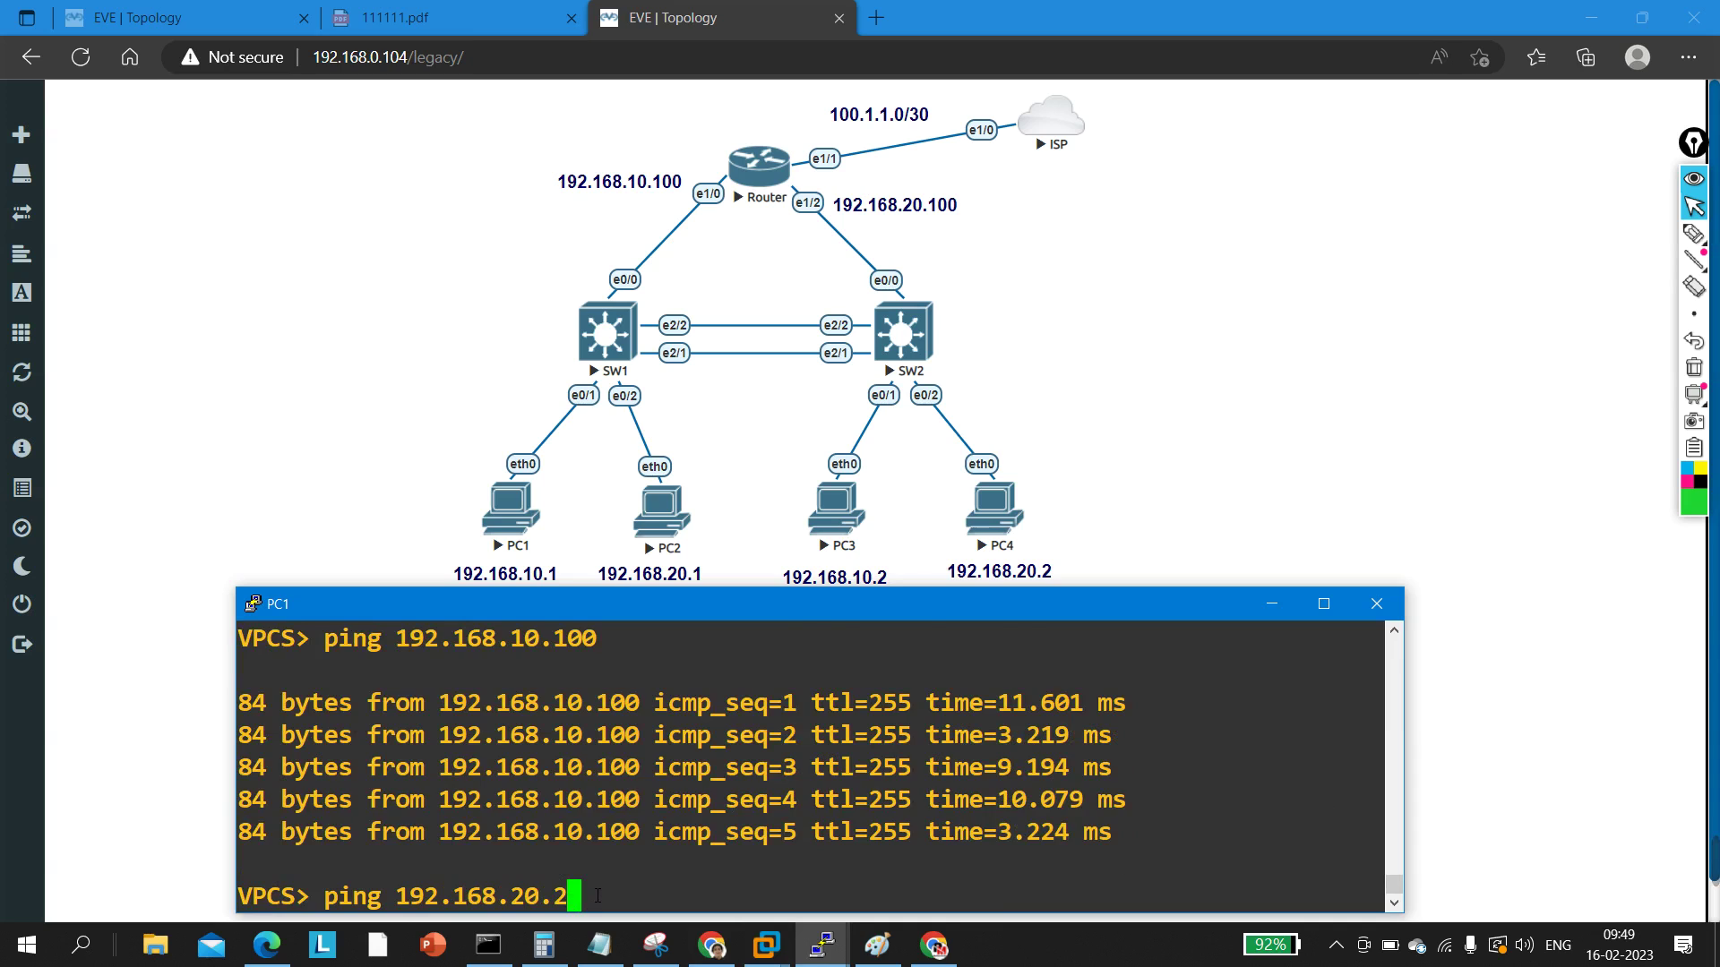
pyautogui.press('Return')
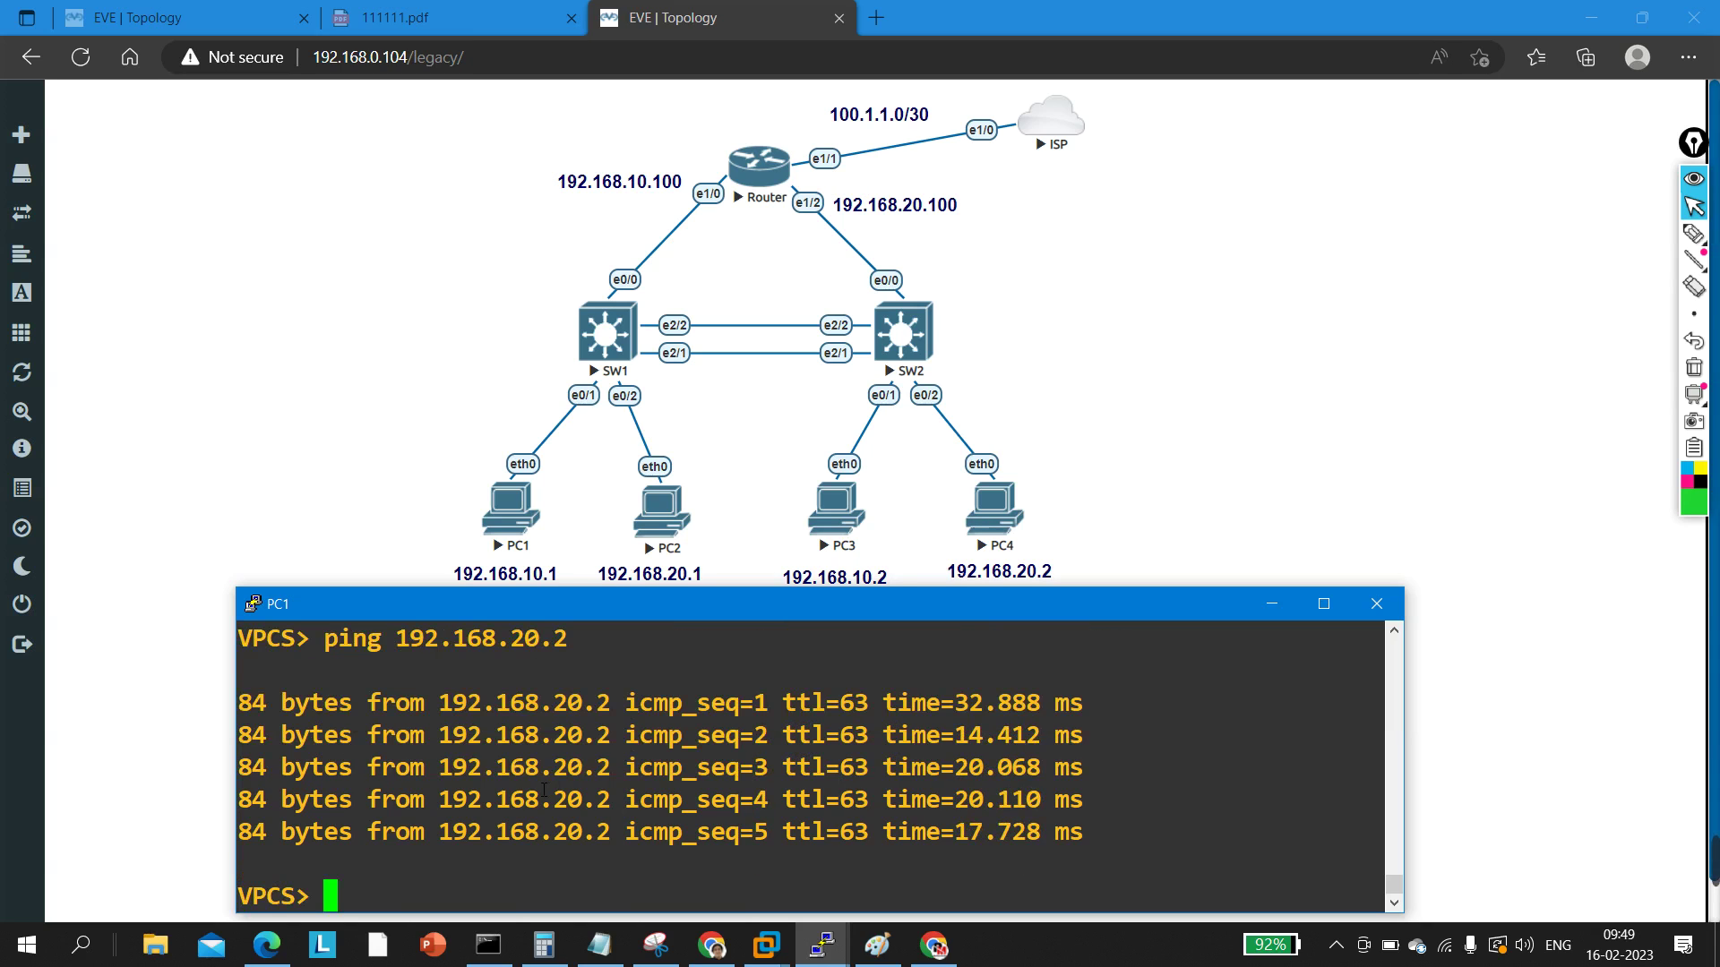
pyautogui.press('Return')
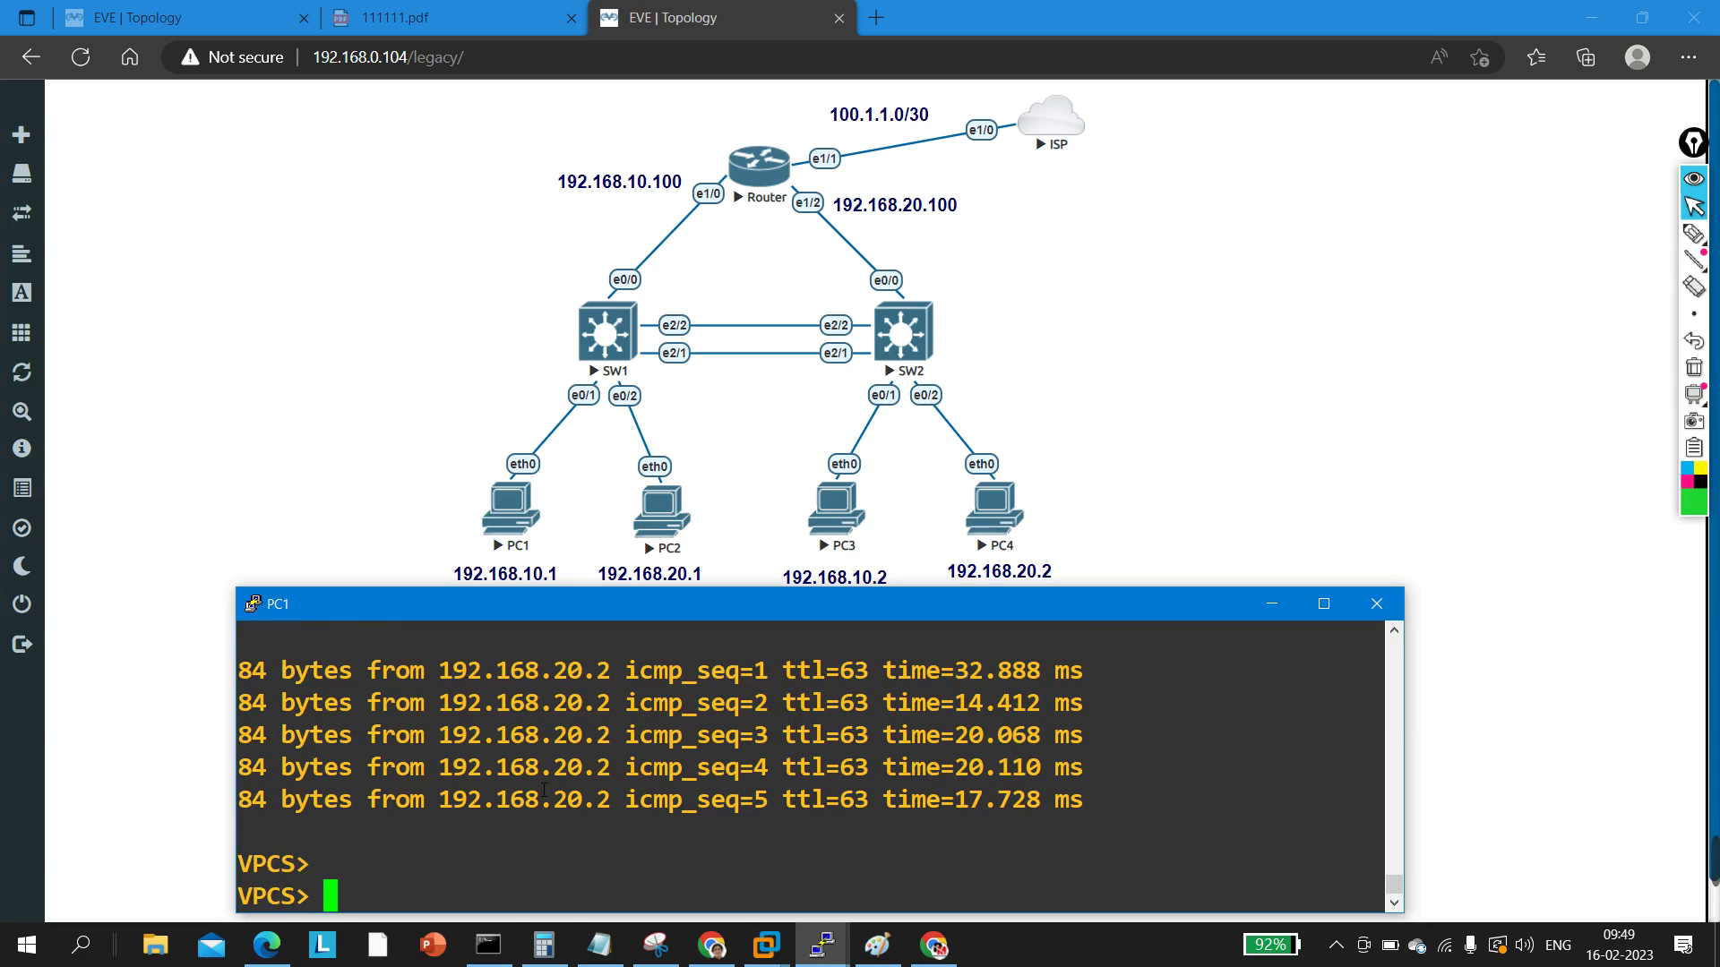
# Step: Ping PC2 at 192.168.20.1 from the PC1 console and highlight the result of the first echo request
pyautogui.press('Up')
pyautogui.press('BackSpace')
pyautogui.press('BackSpace')
pyautogui.press('BackSpace')
pyautogui.press('BackSpace')
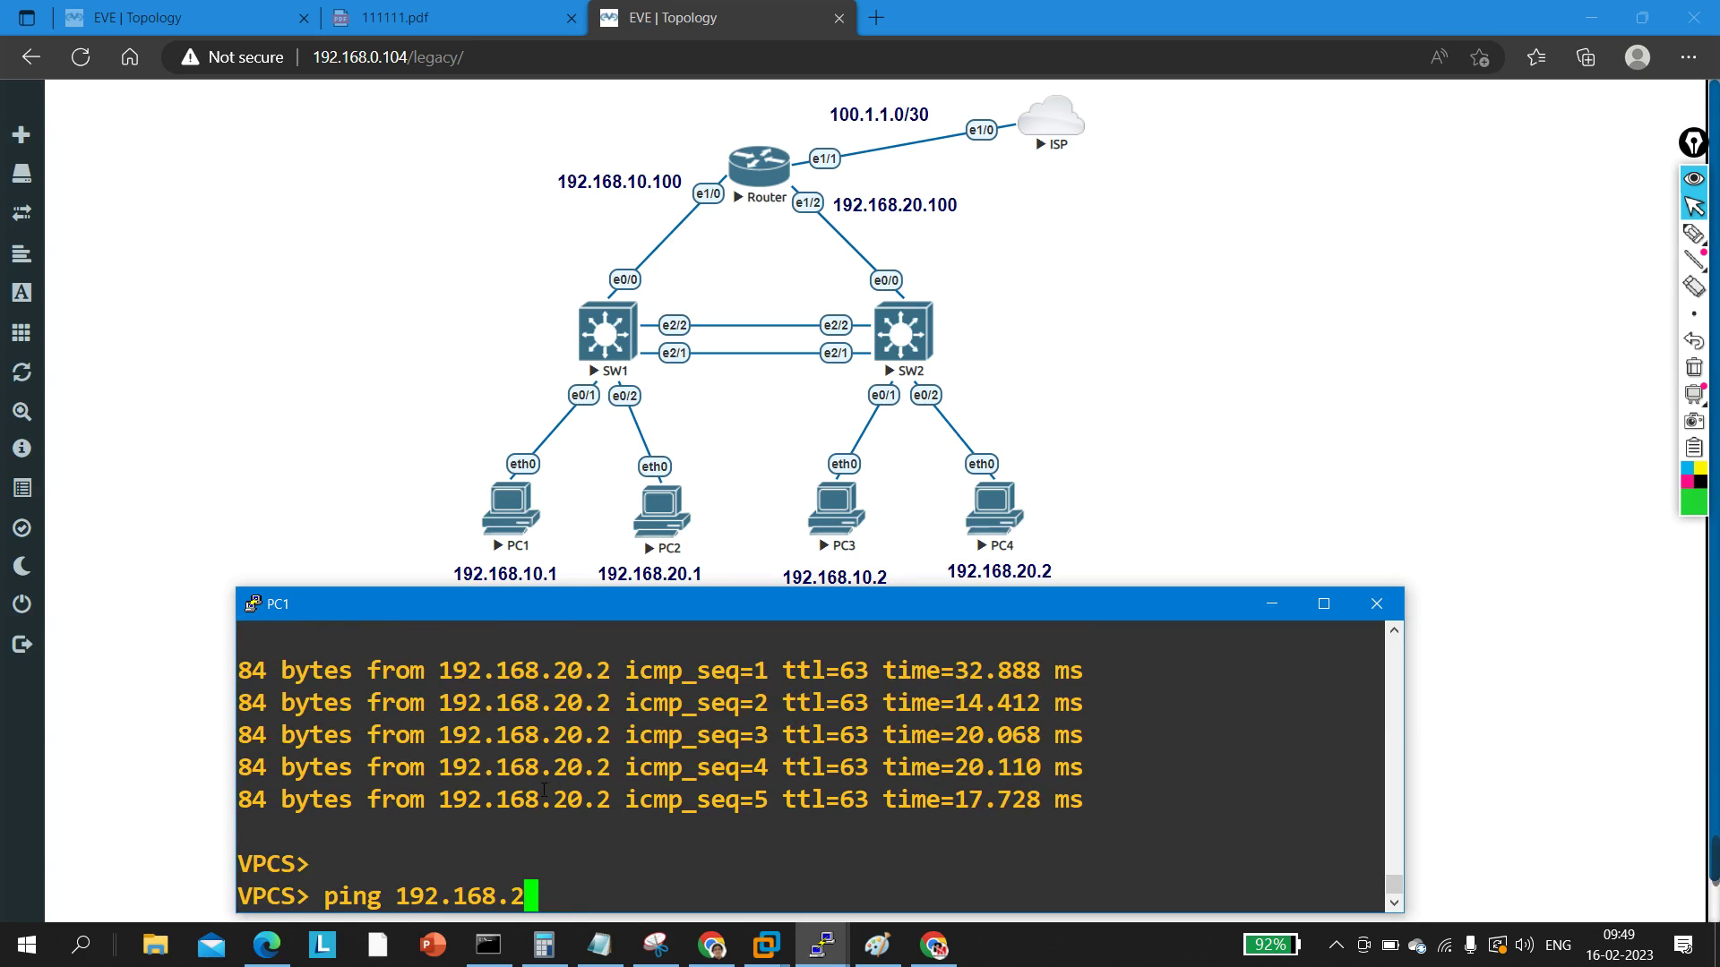
pyautogui.write('20.1')
pyautogui.press('Return')
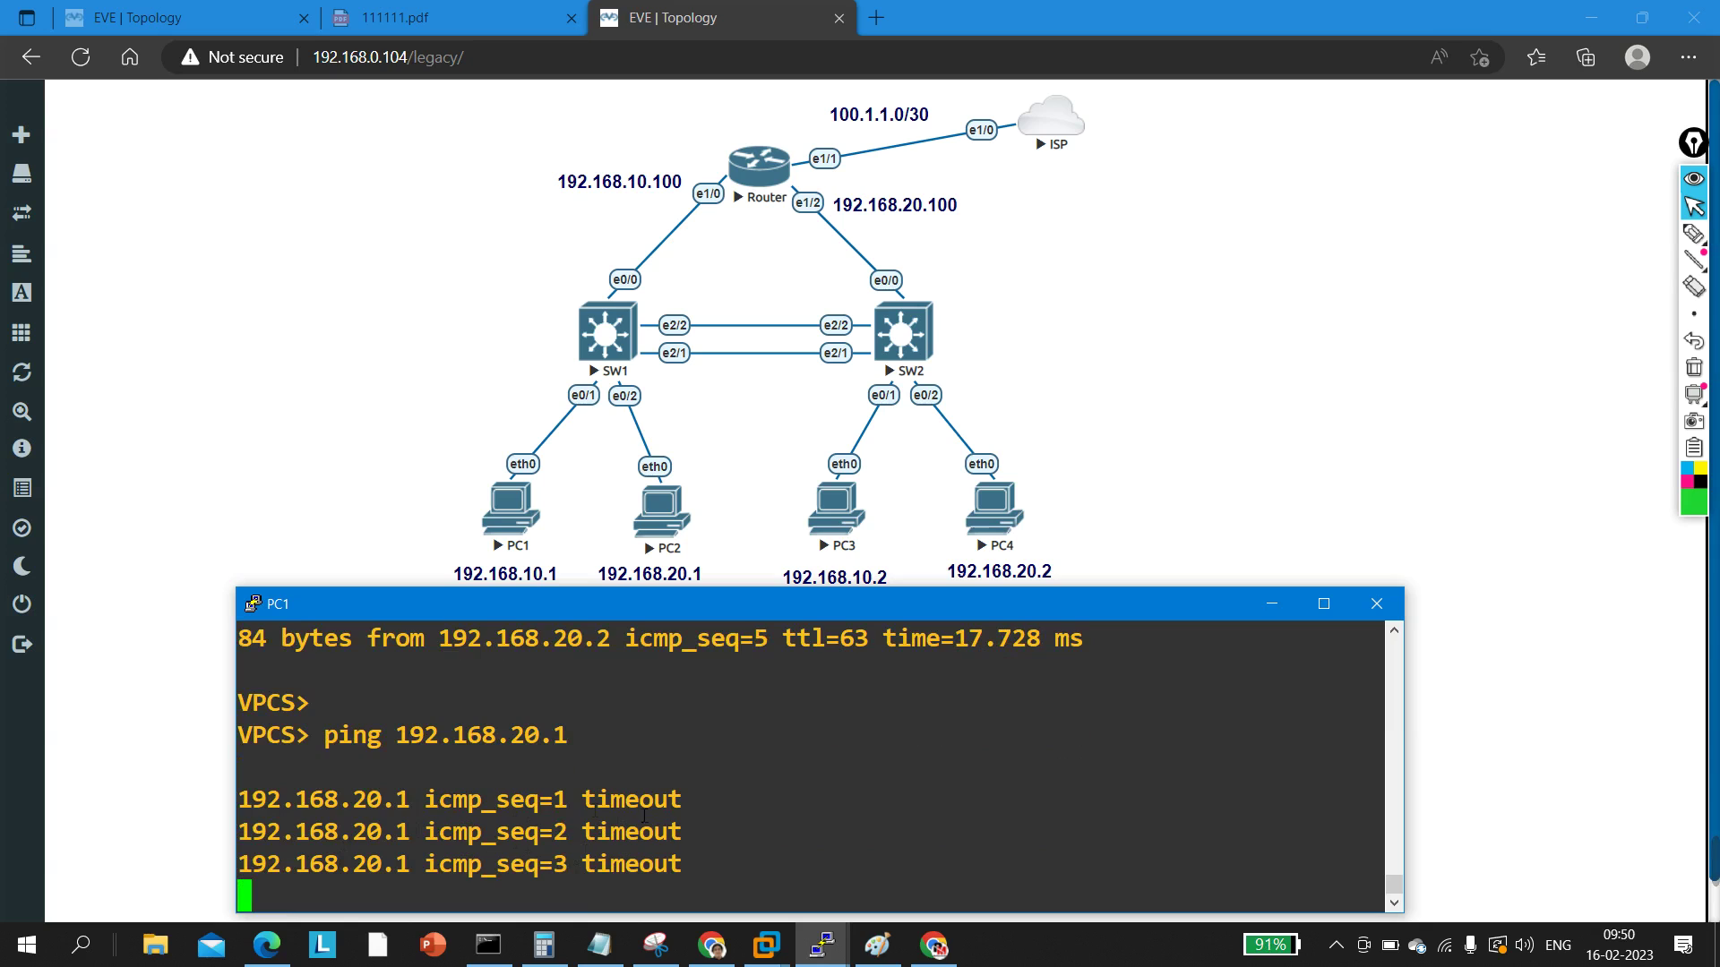
pyautogui.moveTo(573, 800); pyautogui.dragTo(723, 809)
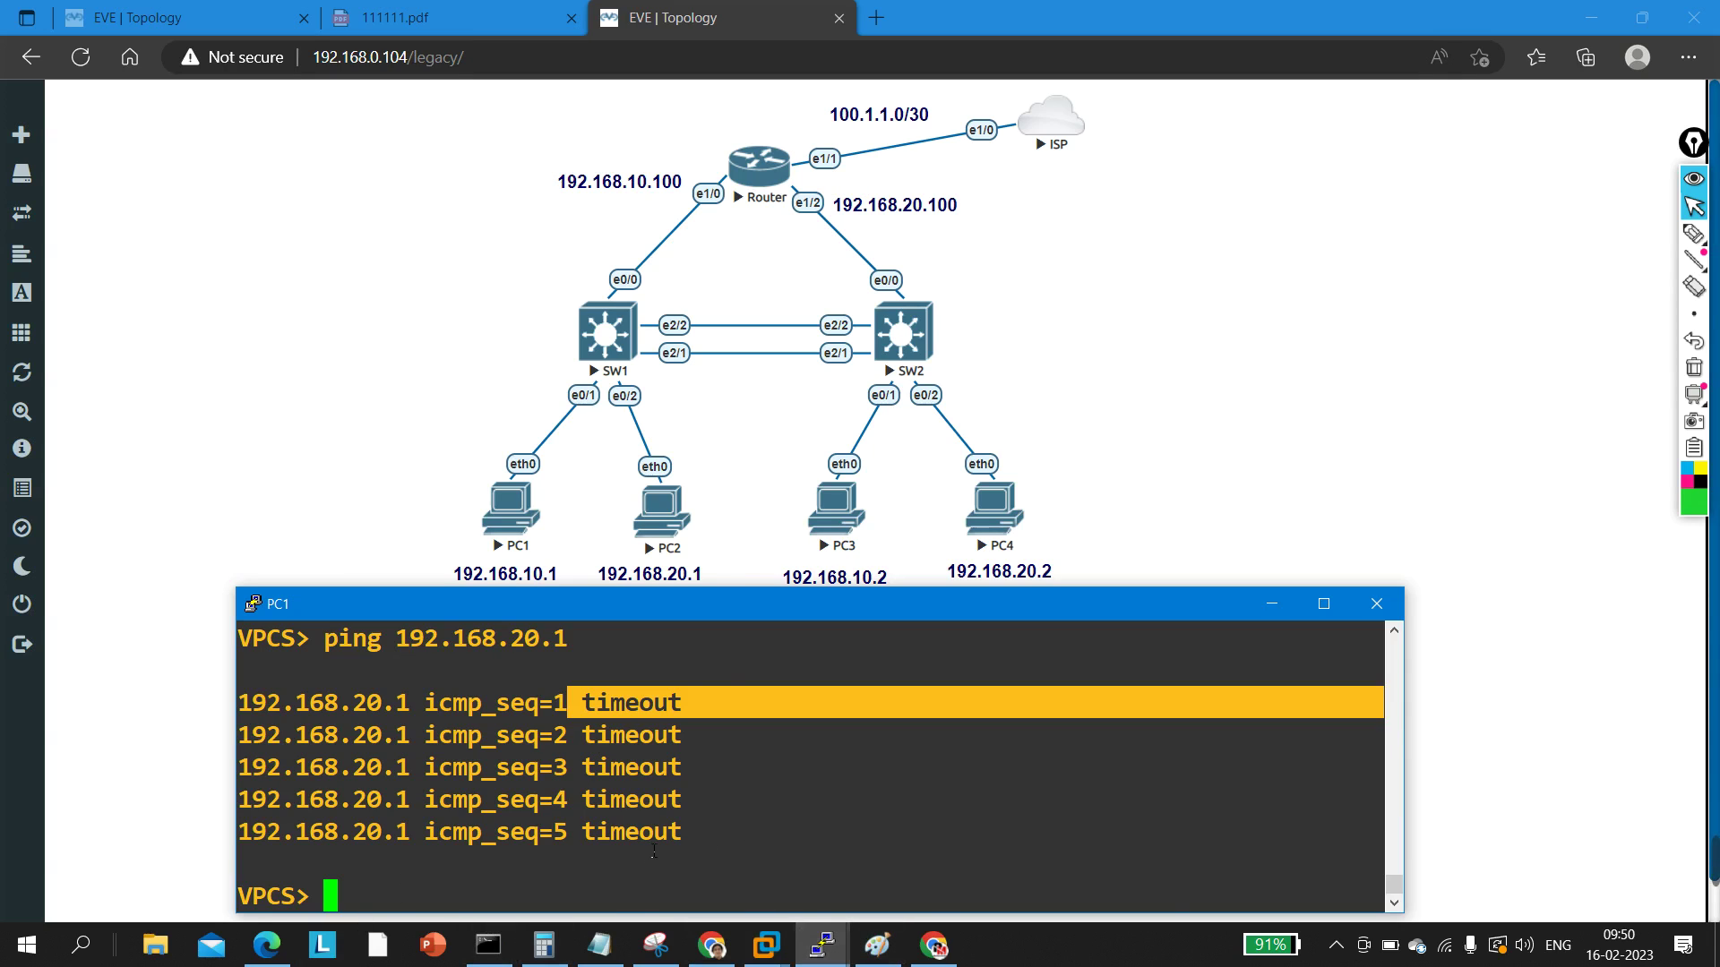
# Step: Ping PC3 at 192.168.10.2 from the PC1 console and highlight that ping command
pyautogui.press('Up')
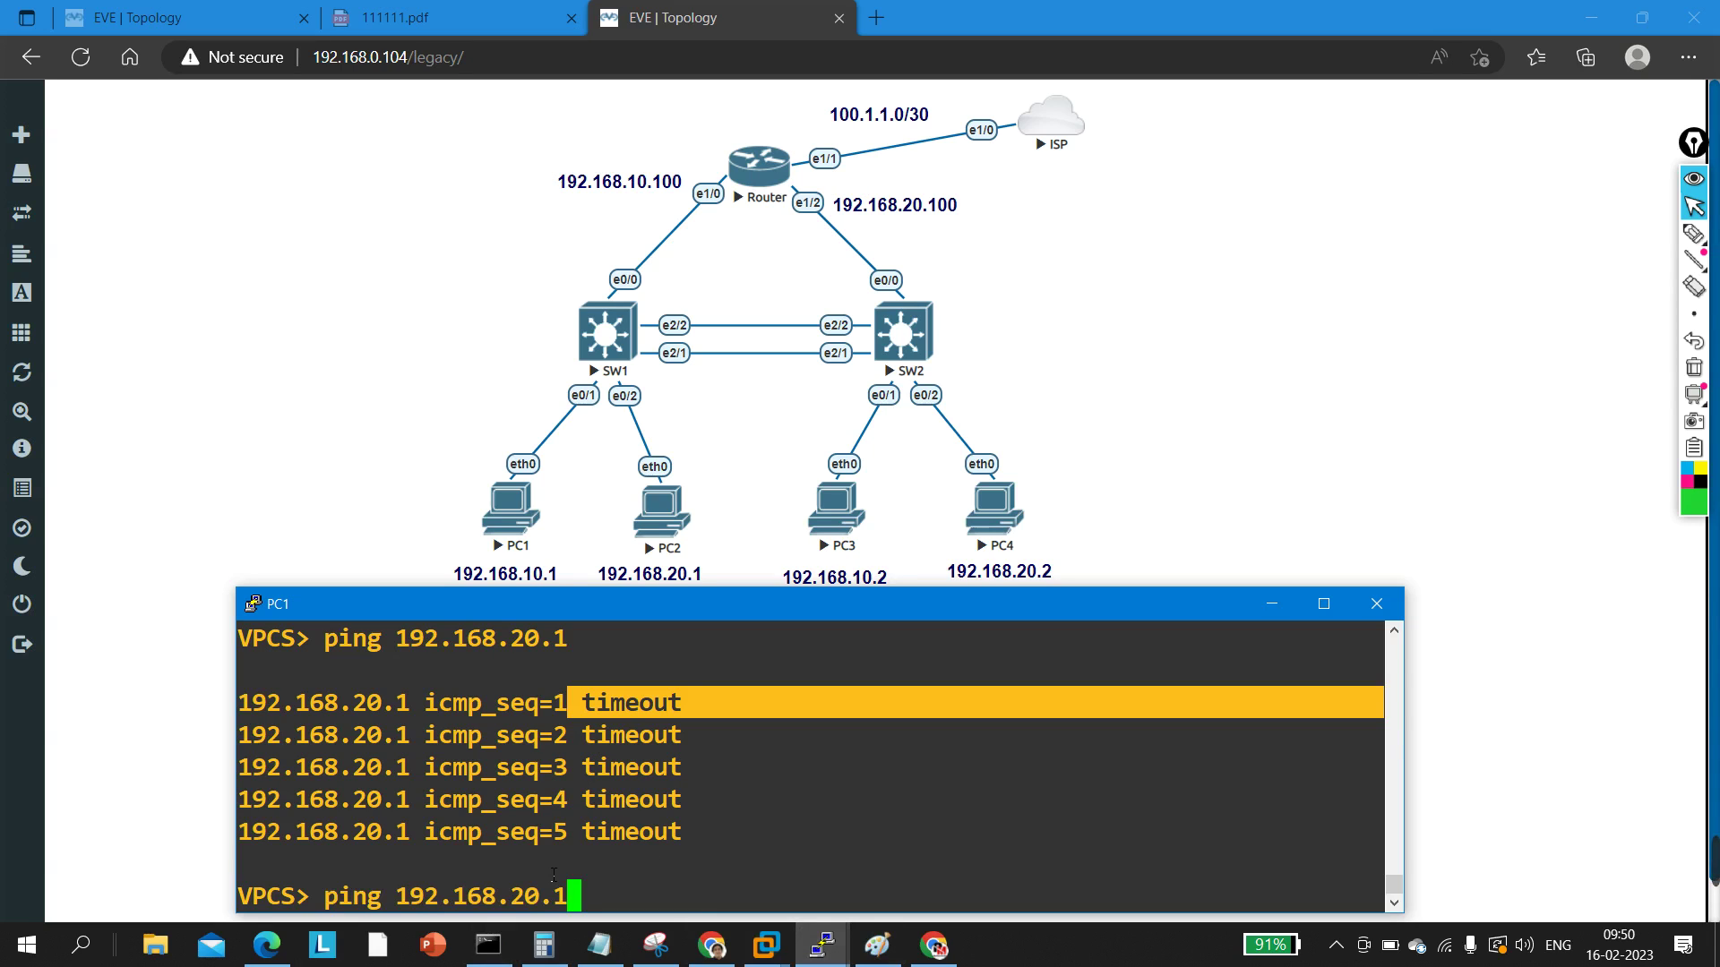
pyautogui.press('BackSpace')
pyautogui.press('BackSpace')
pyautogui.press('BackSpace')
pyautogui.press('BackSpace')
pyautogui.write('10.2')
pyautogui.press('Return')
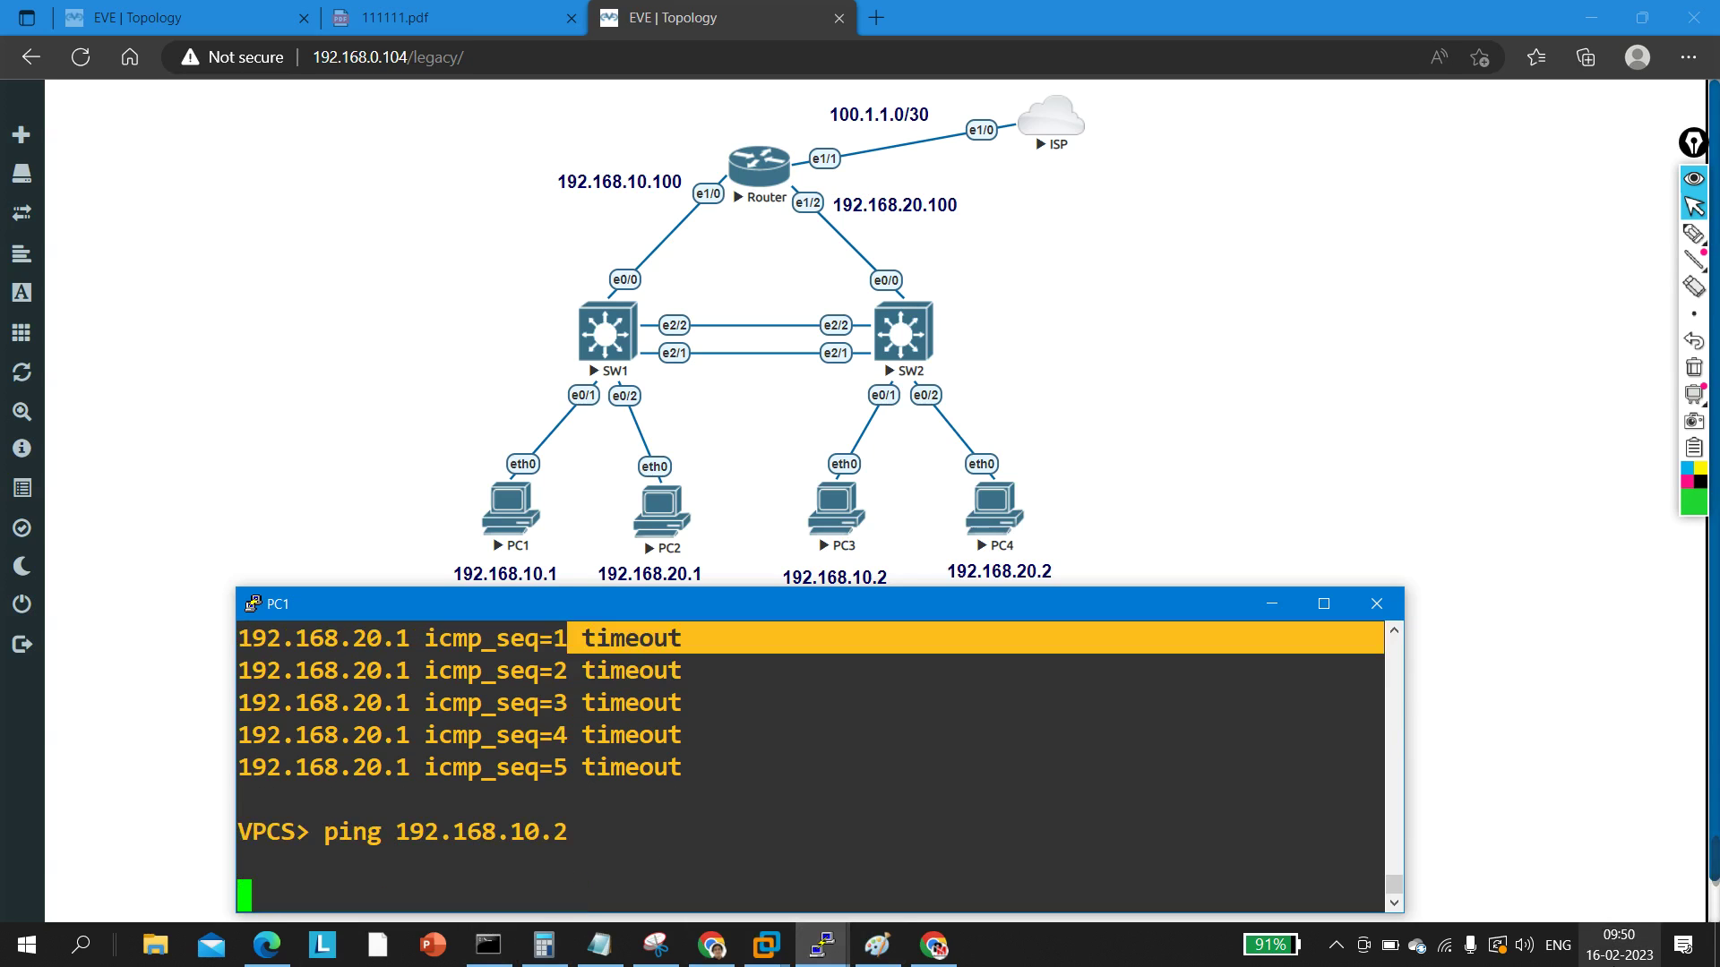
pyautogui.moveTo(1706, 862)
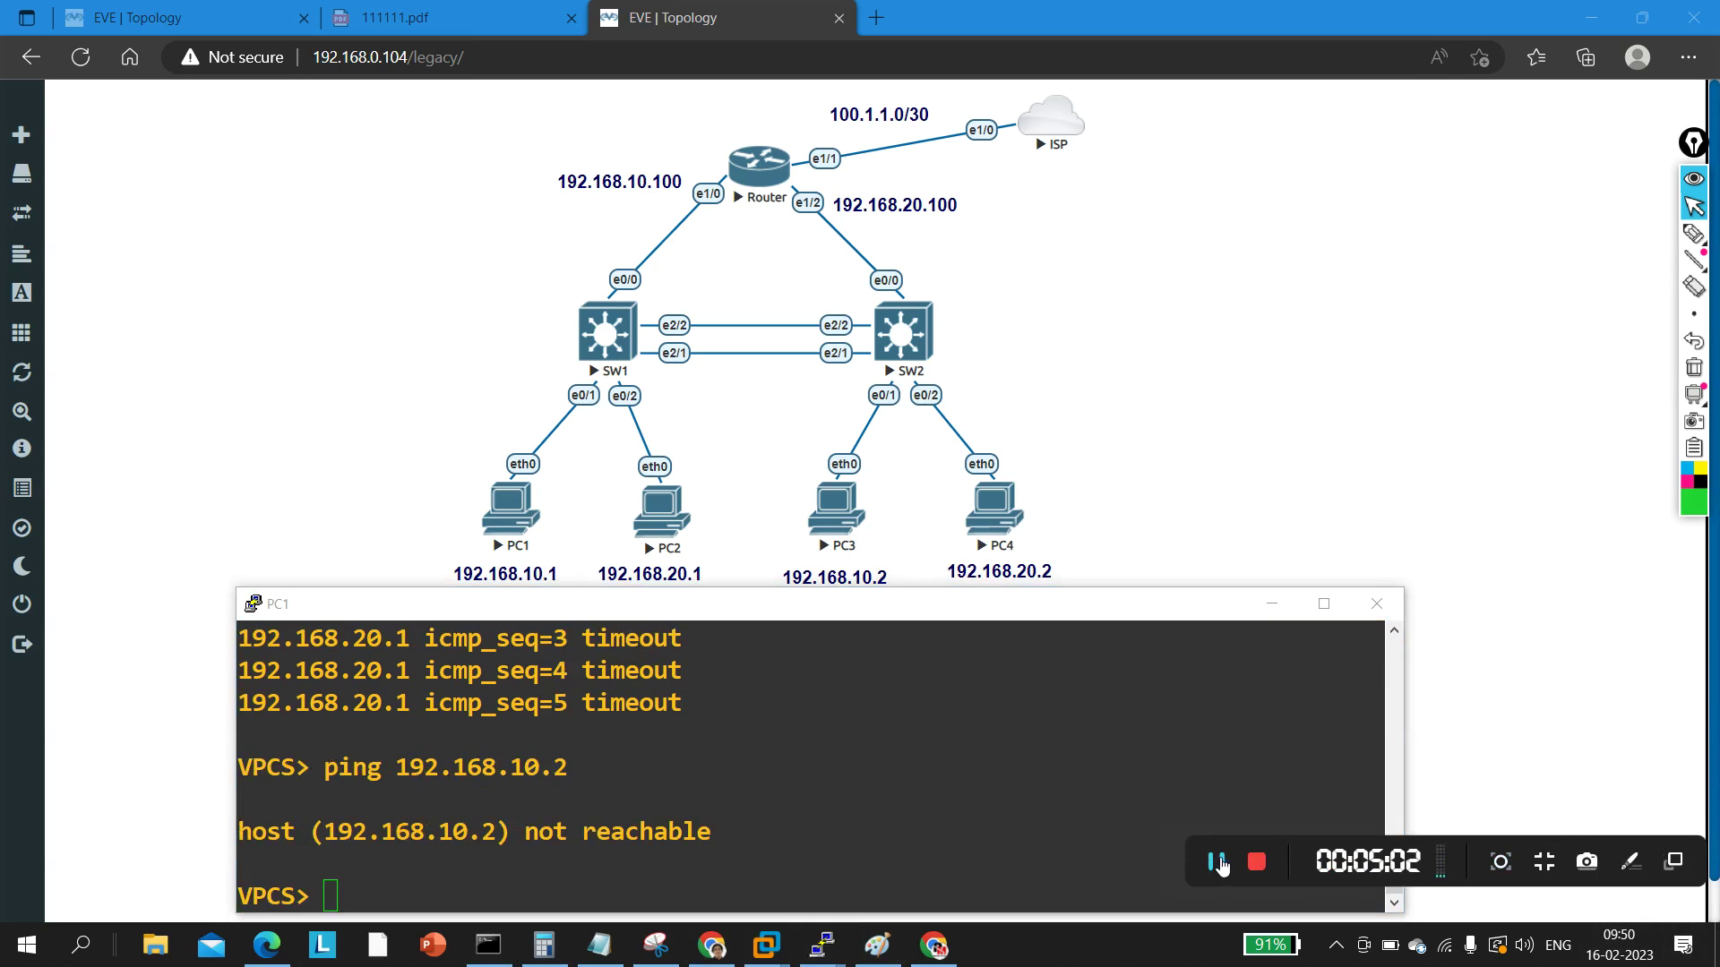
pyautogui.click(345, 832)
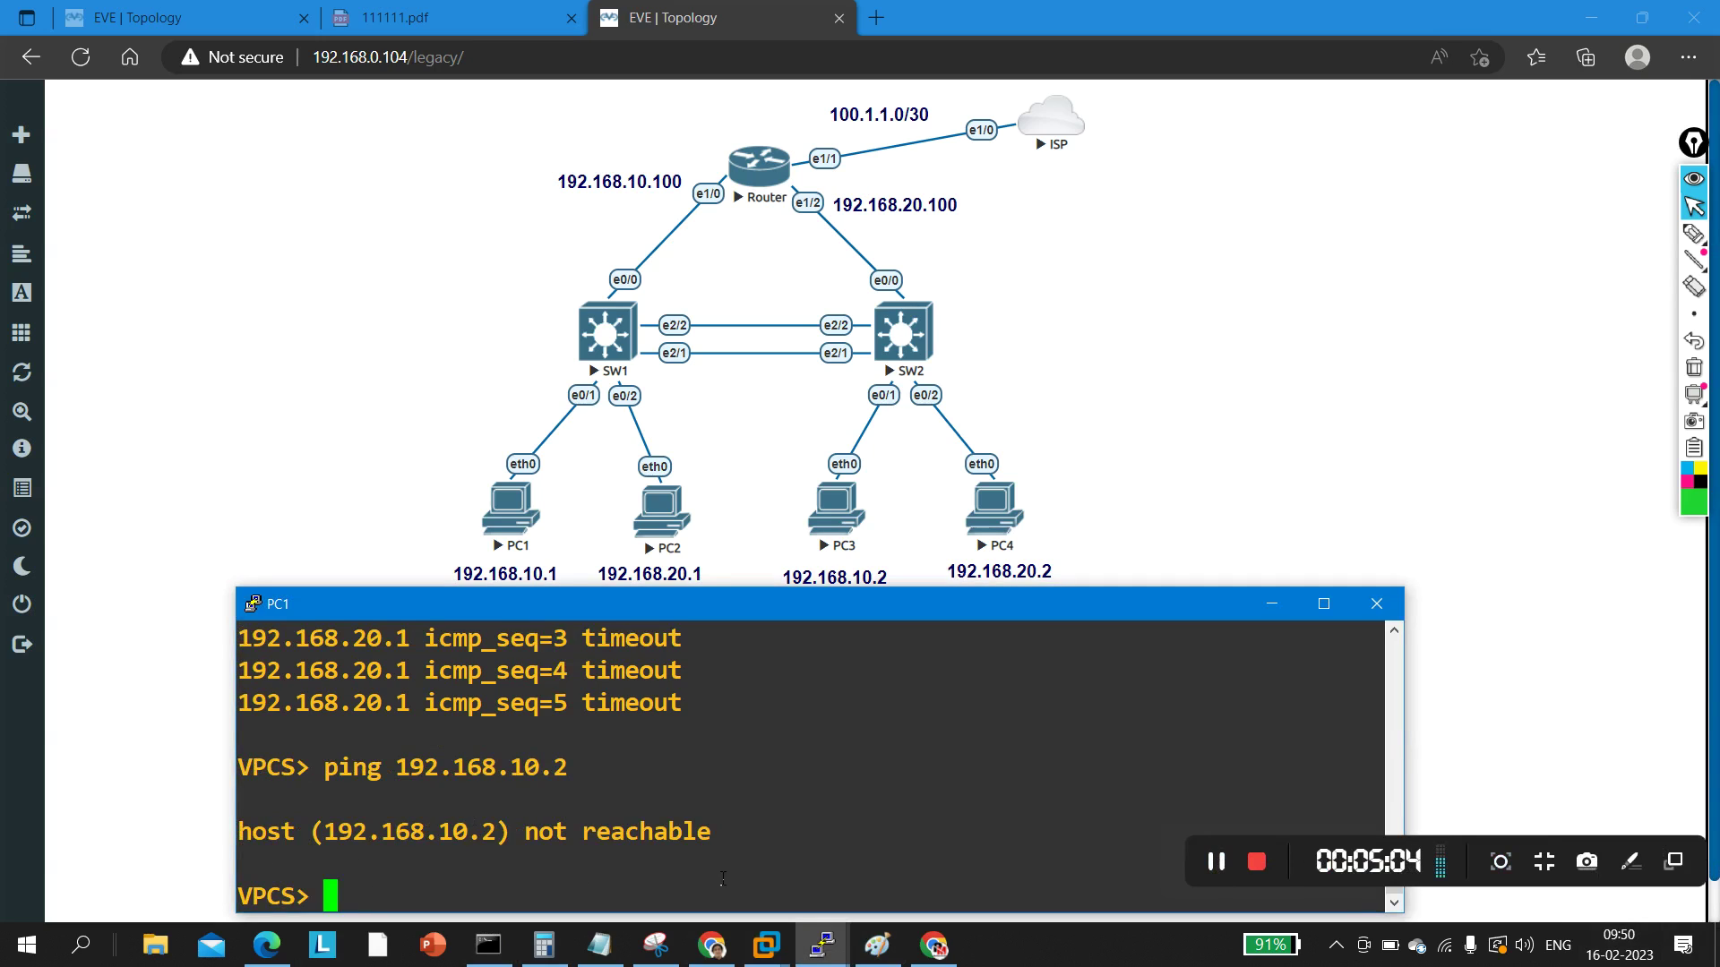
pyautogui.moveTo(596, 772); pyautogui.dragTo(327, 779)
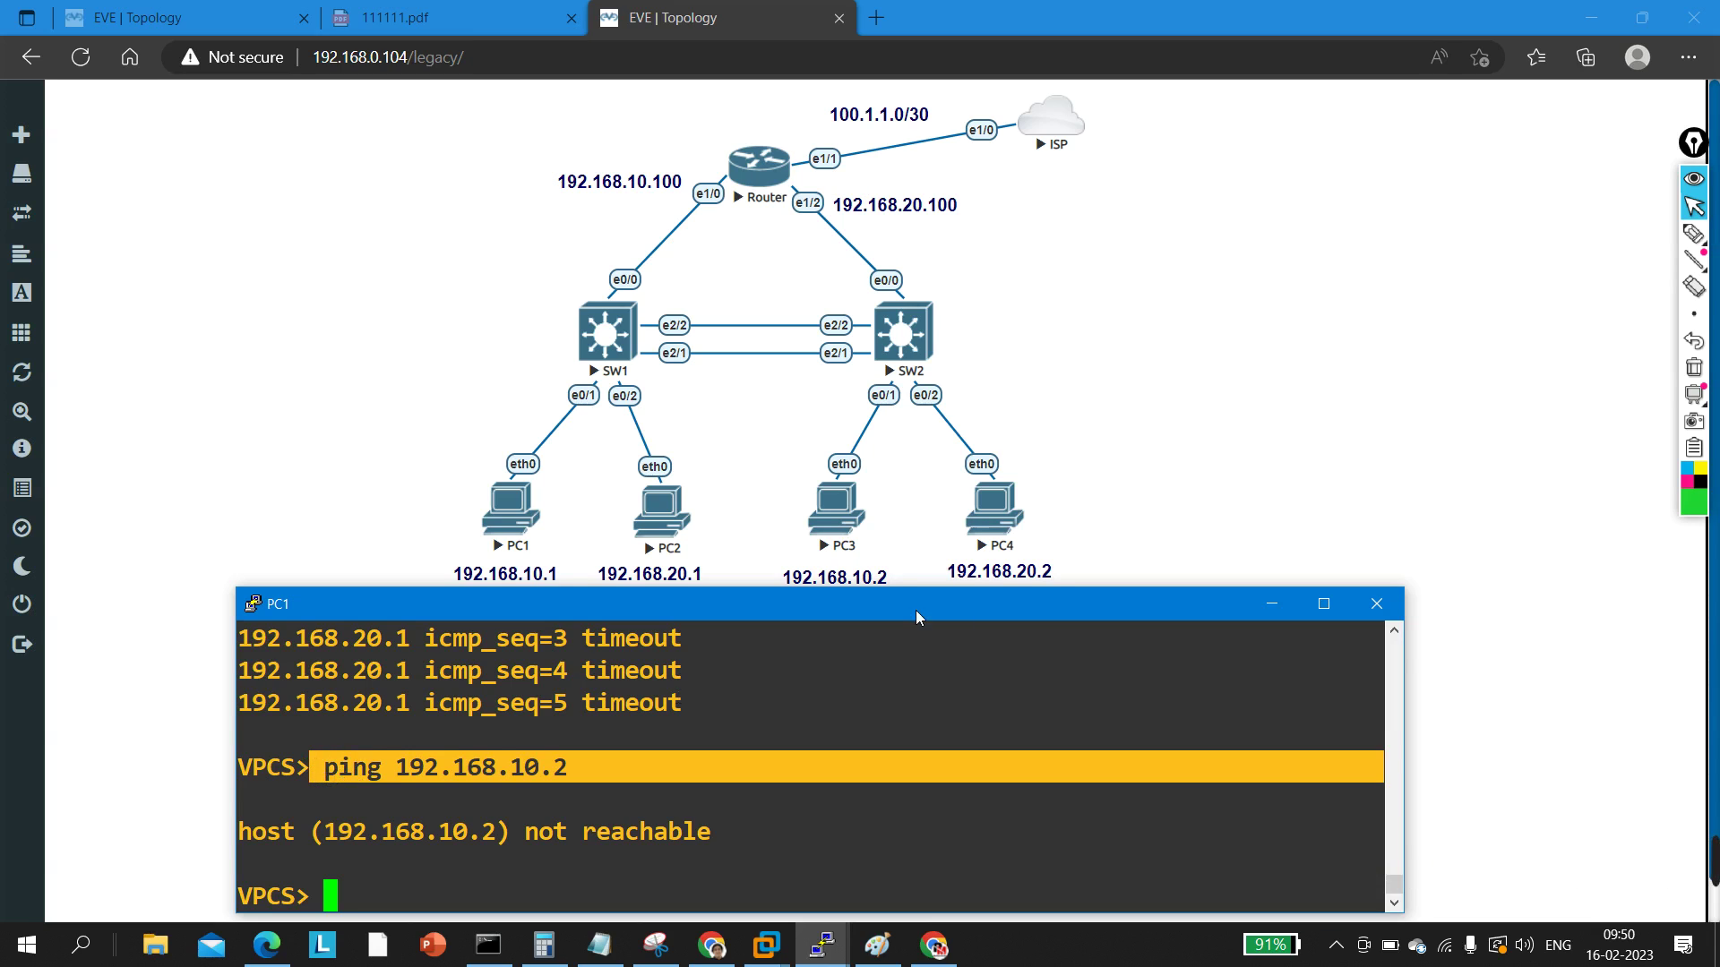
# Step: Ping 100.1.1.1 on the ISP link from the PC1 console and highlight the reply lines
pyautogui.click(603, 865)
pyautogui.press('Return')
pyautogui.write('ping')
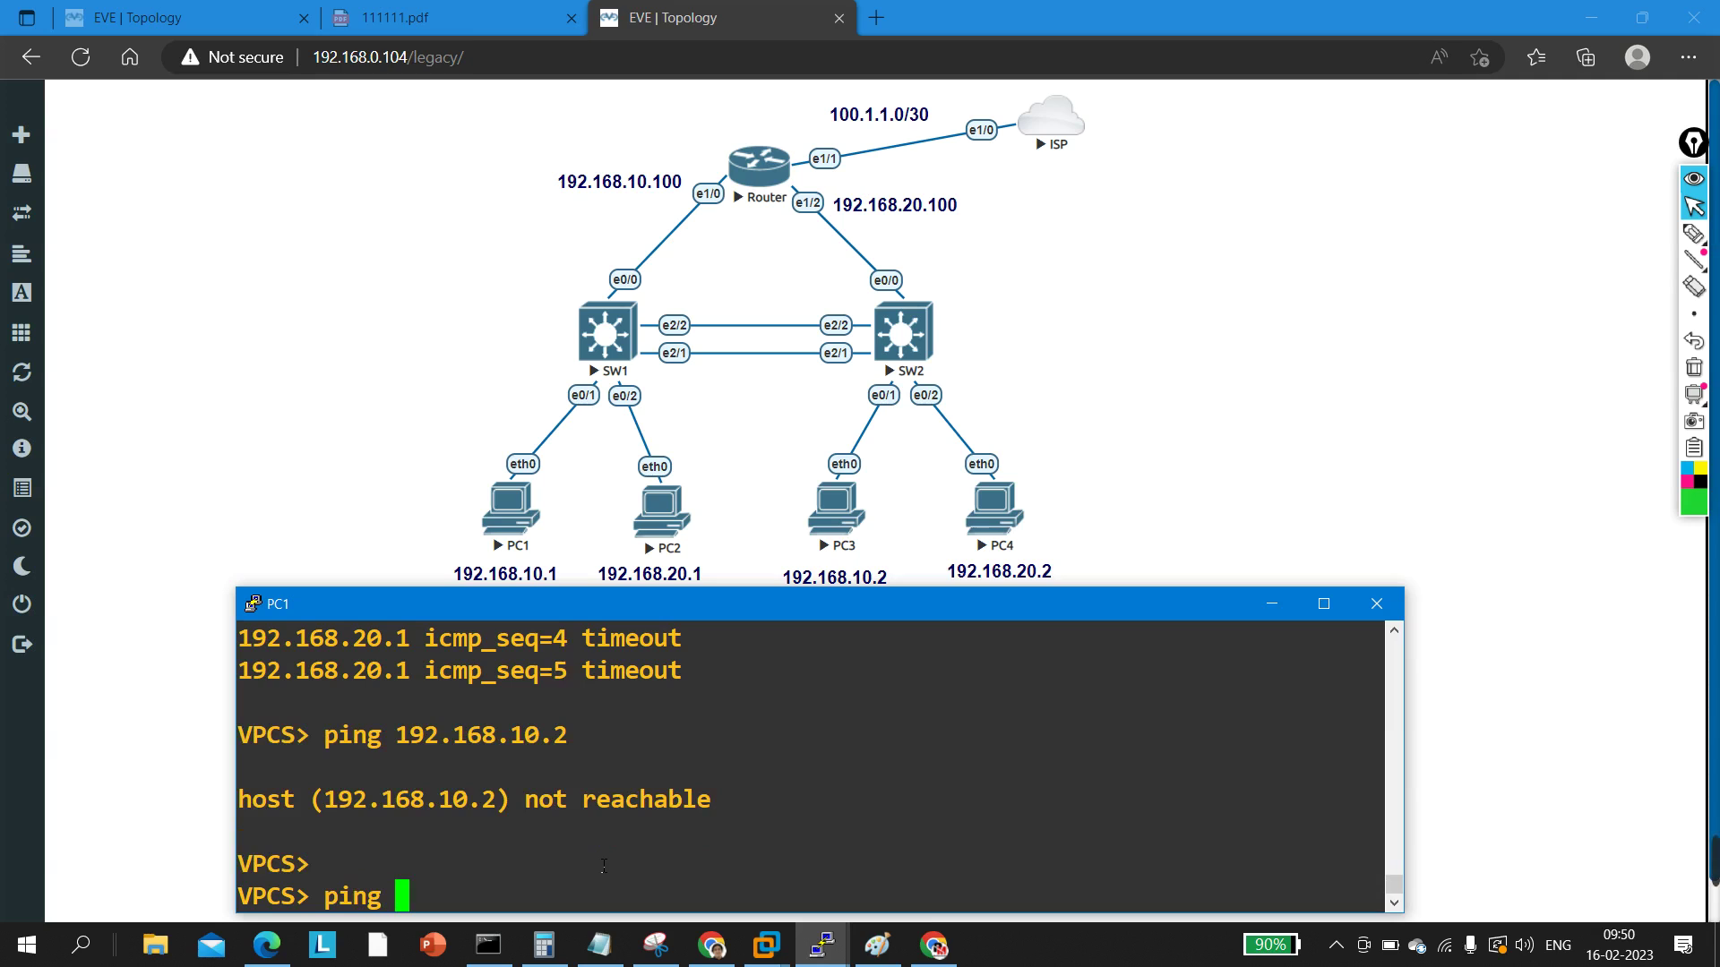
pyautogui.write(' 100.1.1.1')
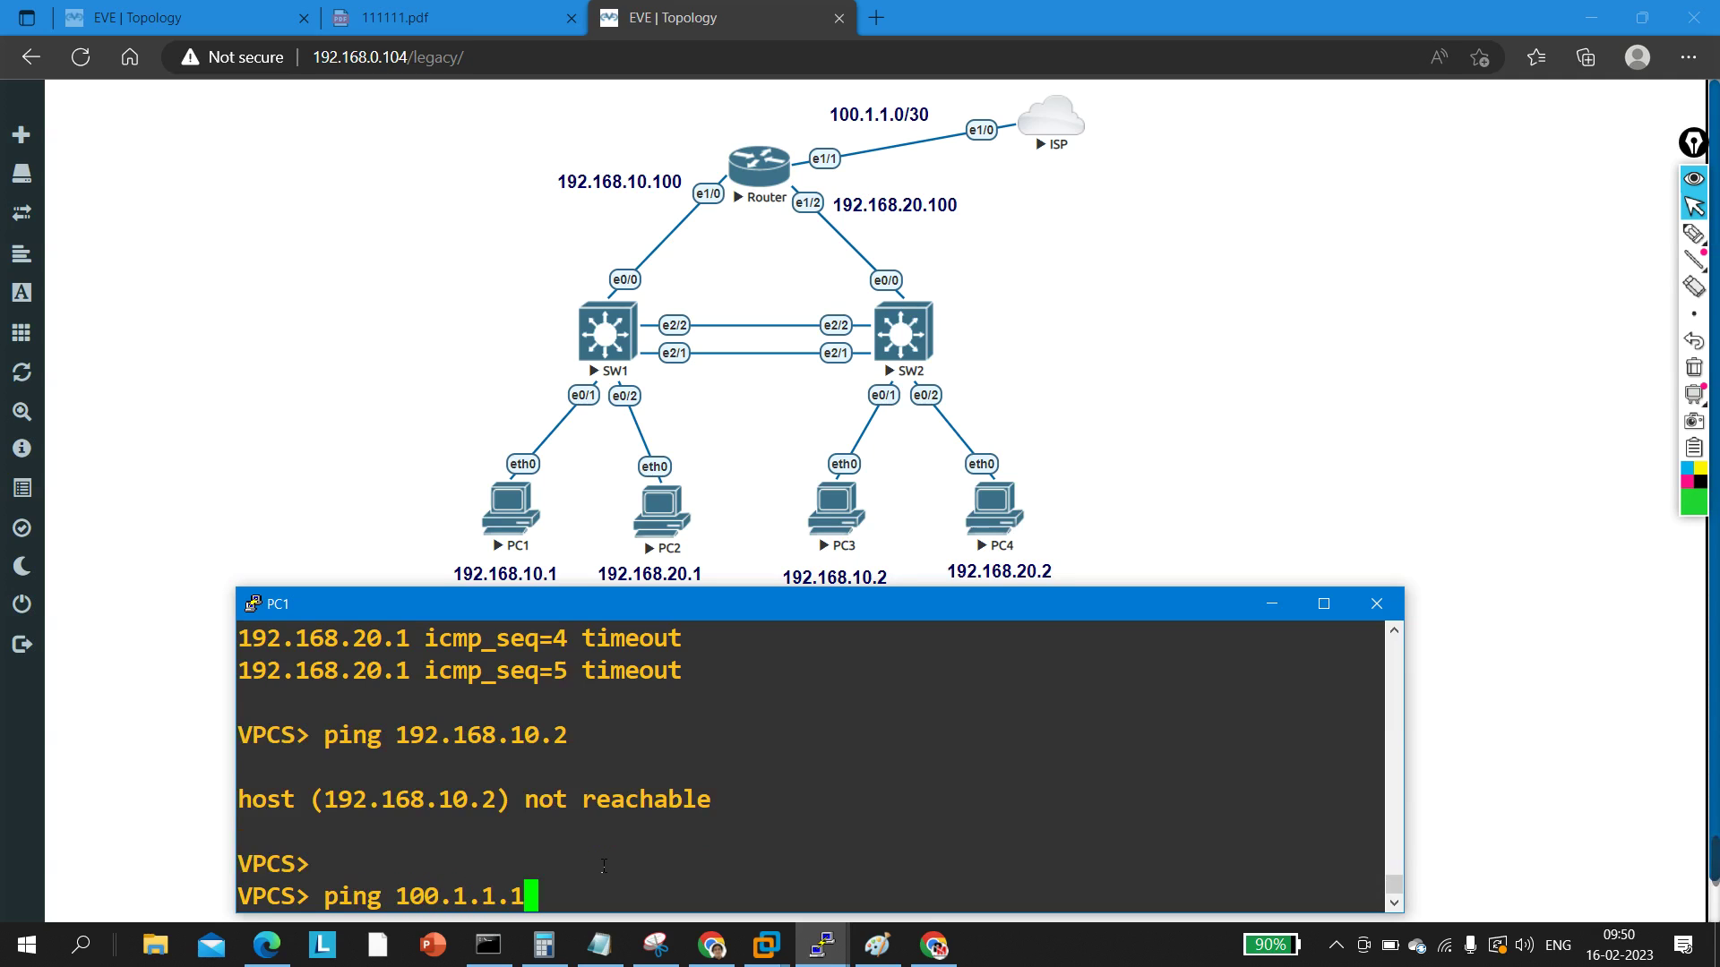
pyautogui.press('Return')
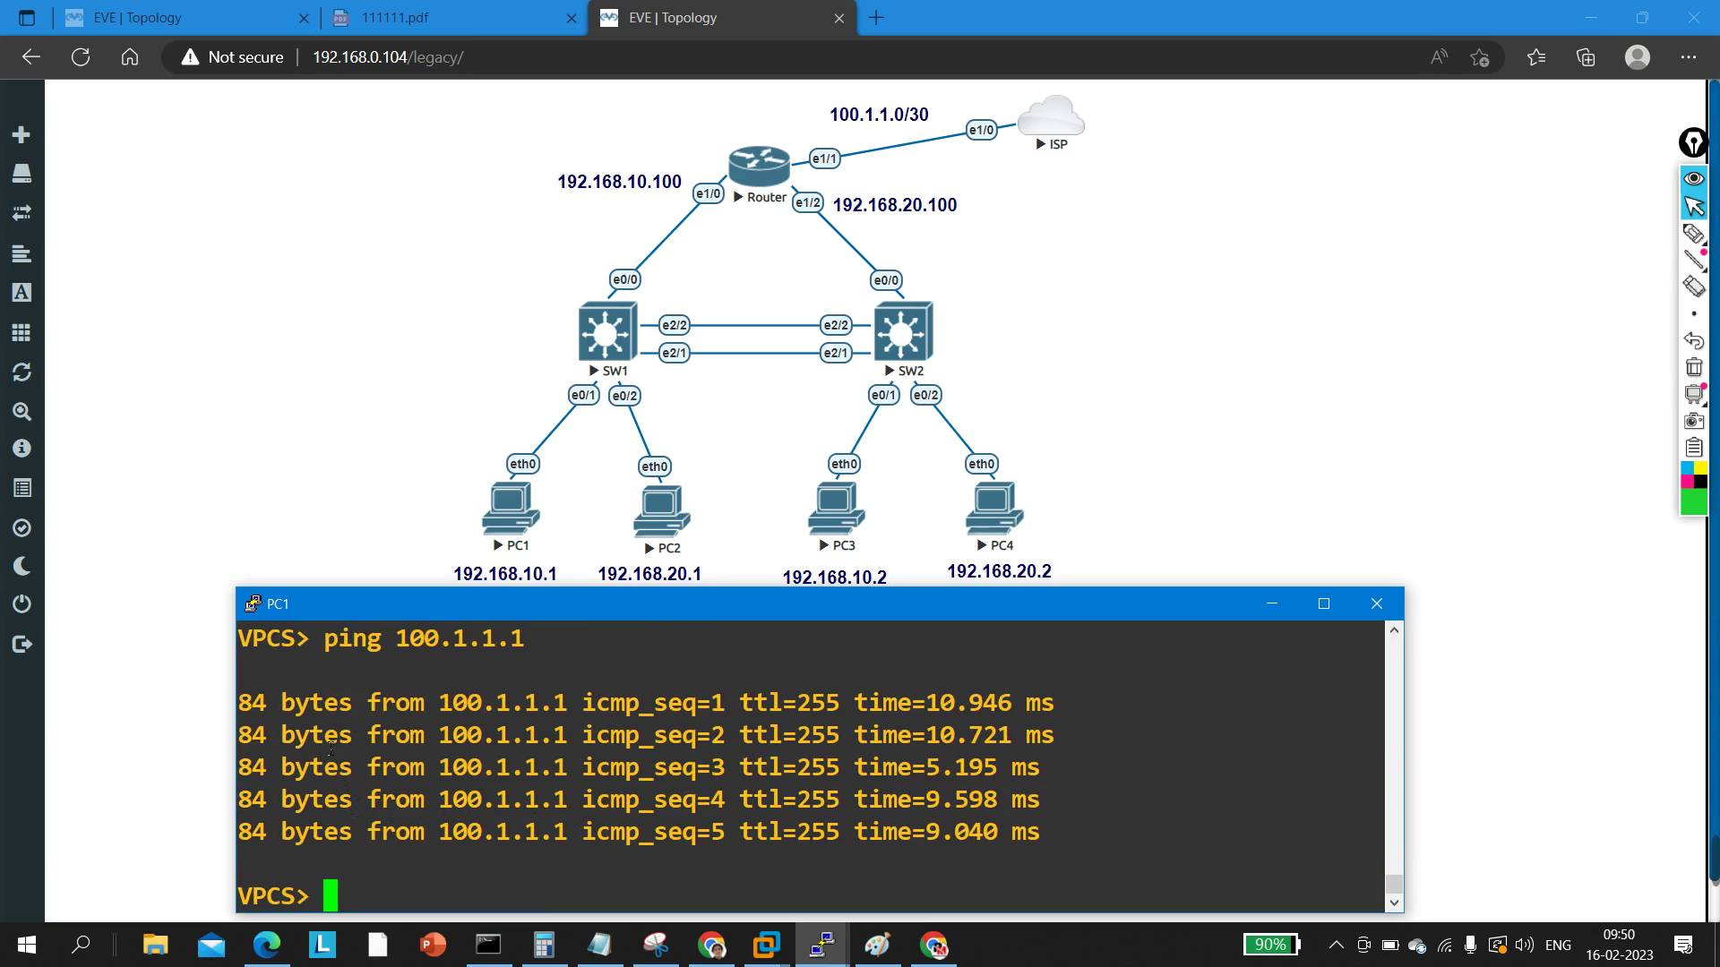
pyautogui.moveTo(310, 703); pyautogui.dragTo(967, 835)
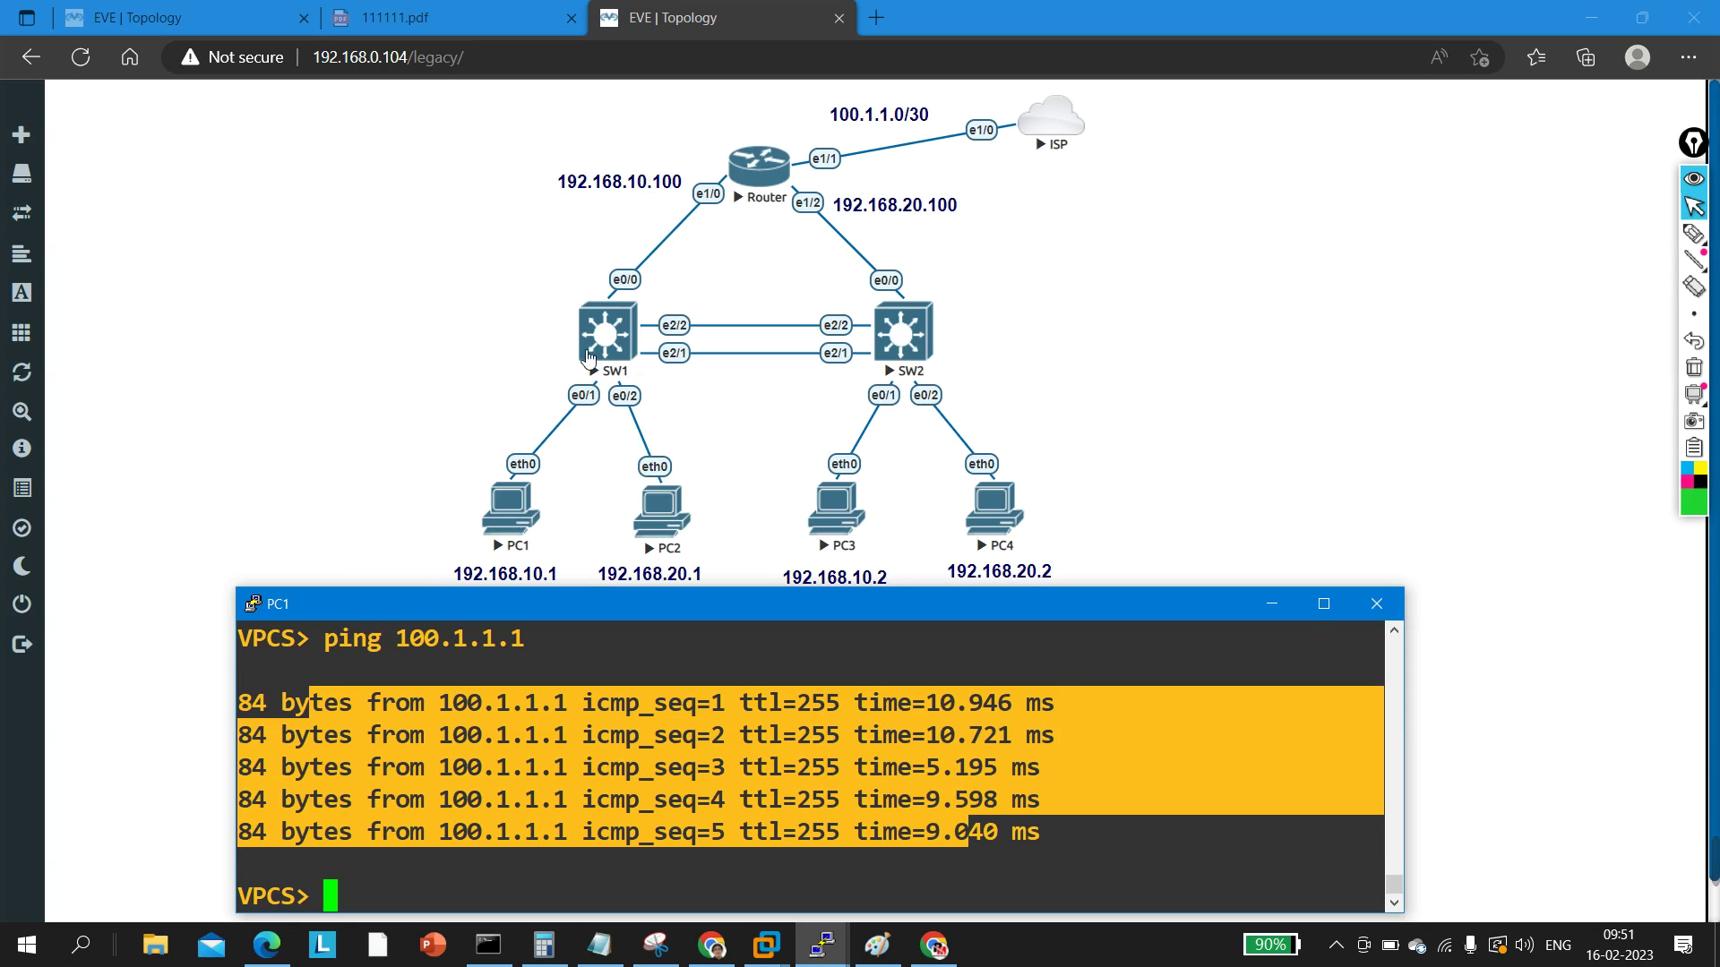
# Step: Lock the lab topology and bring up the SW1 console
pyautogui.moveTo(27, 412)
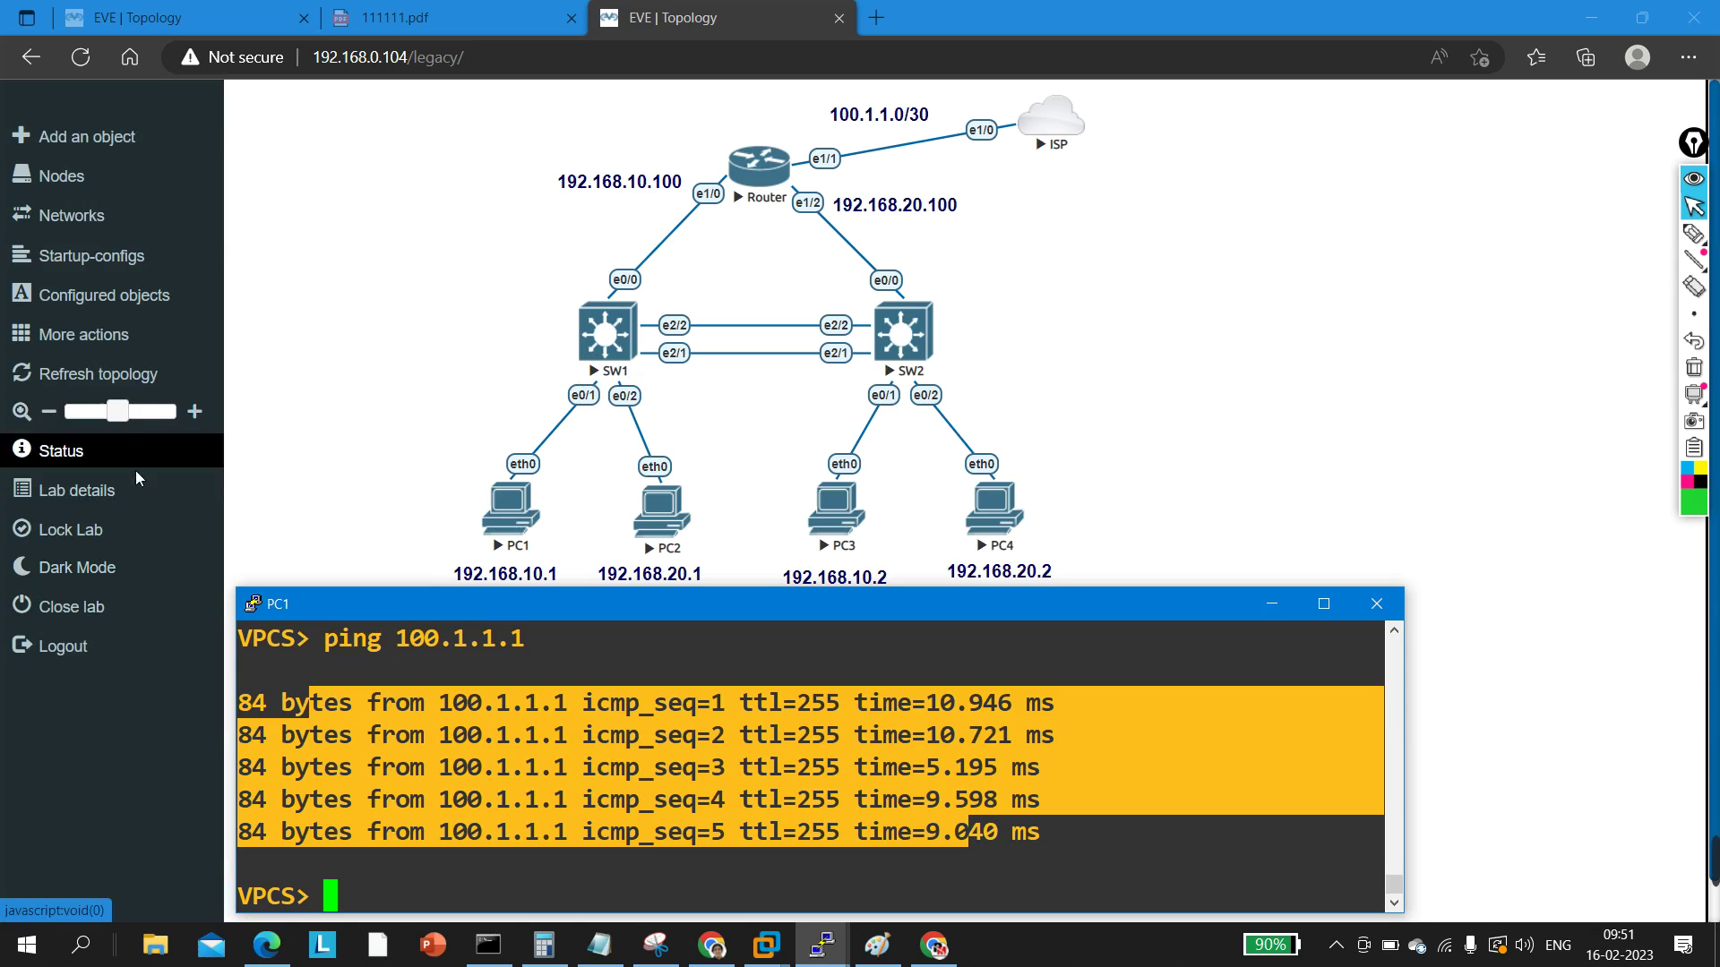
pyautogui.click(85, 533)
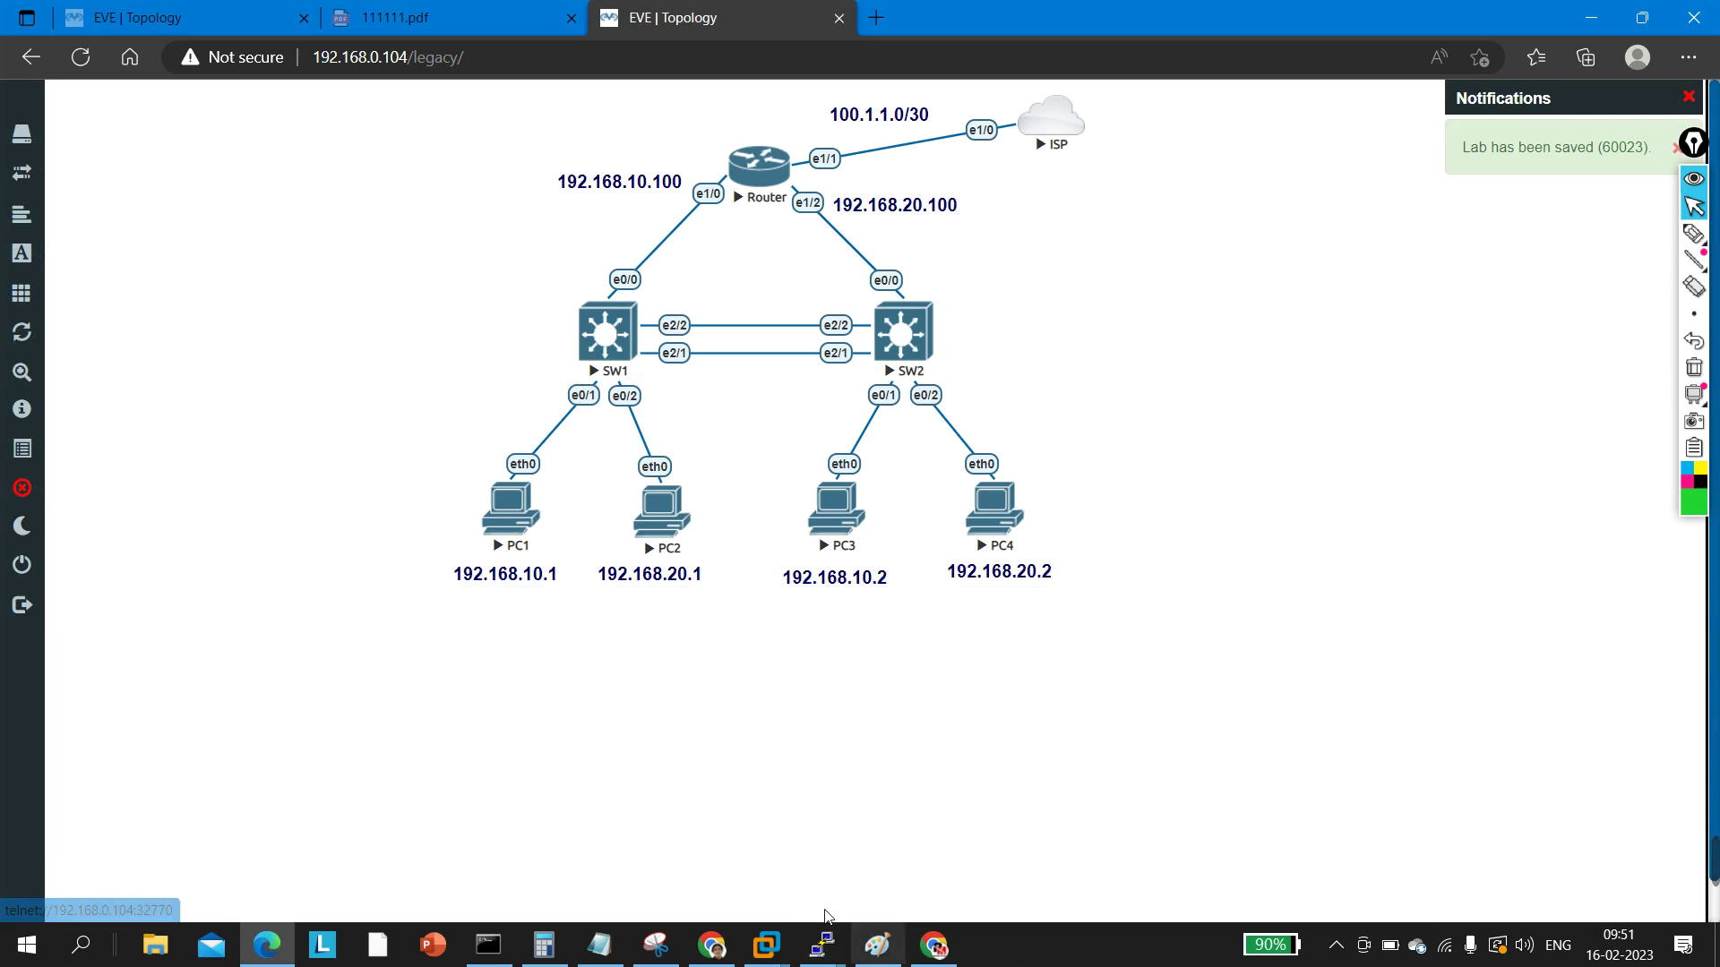
pyautogui.moveTo(823, 940)
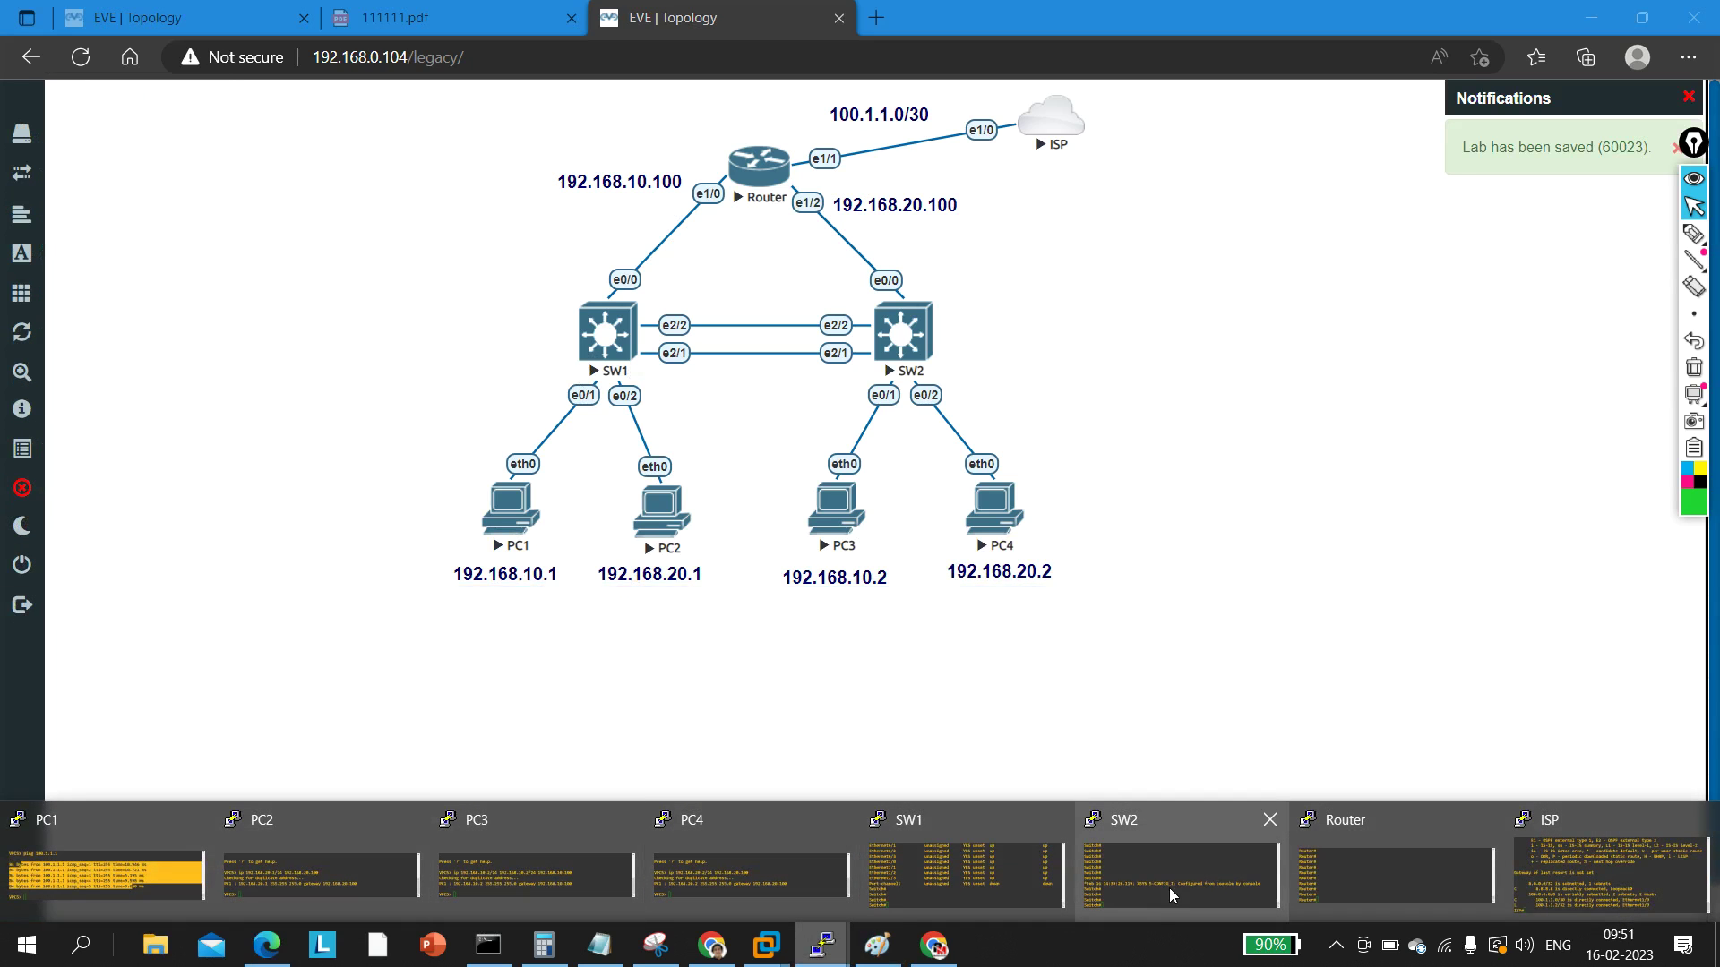
pyautogui.click(939, 885)
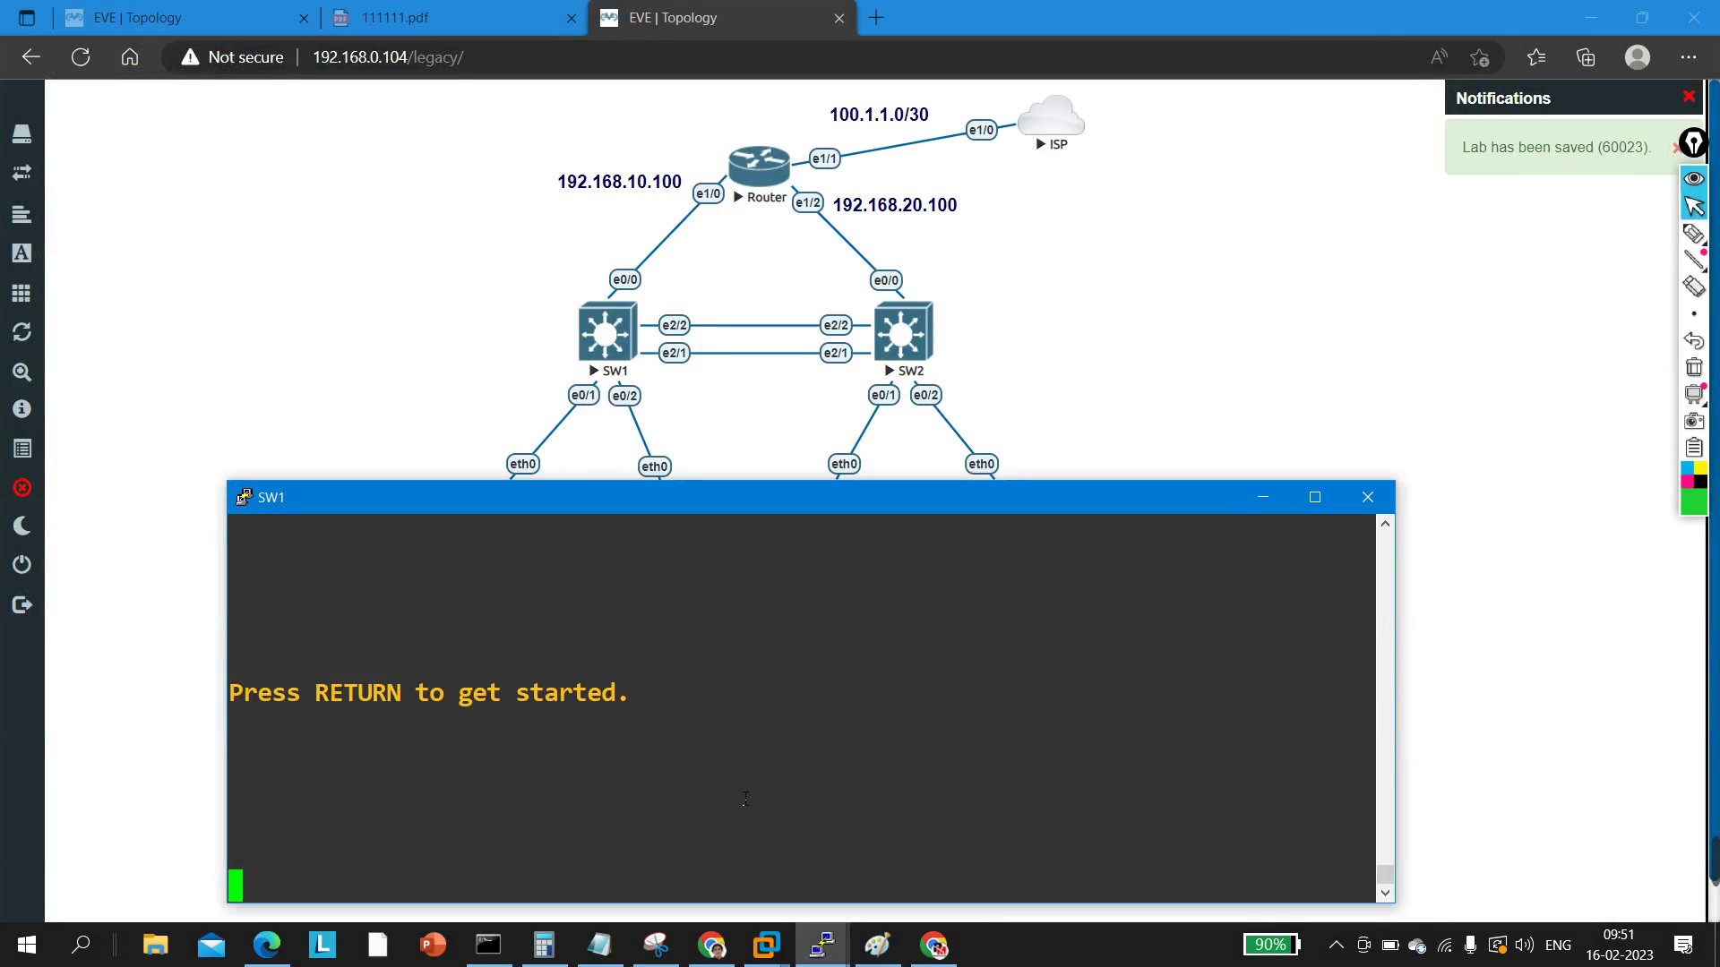
# Step: Wake the SW1 console and enter privileged EXEC mode with en
pyautogui.press('Return')
pyautogui.press('Return')
pyautogui.press('Return')
pyautogui.press('Return')
pyautogui.press('Return')
pyautogui.write('en')
pyautogui.press('Return')
pyautogui.press('Return')
pyautogui.press('Return')
pyautogui.press('Return')
pyautogui.press('Return')
pyautogui.press('Return')
# Step: Display SW1's VLAN summary with the show vlan brief command
pyautogui.write('sh')
pyautogui.press('Tab')
pyautogui.write('vl')
pyautogui.press('Tab')
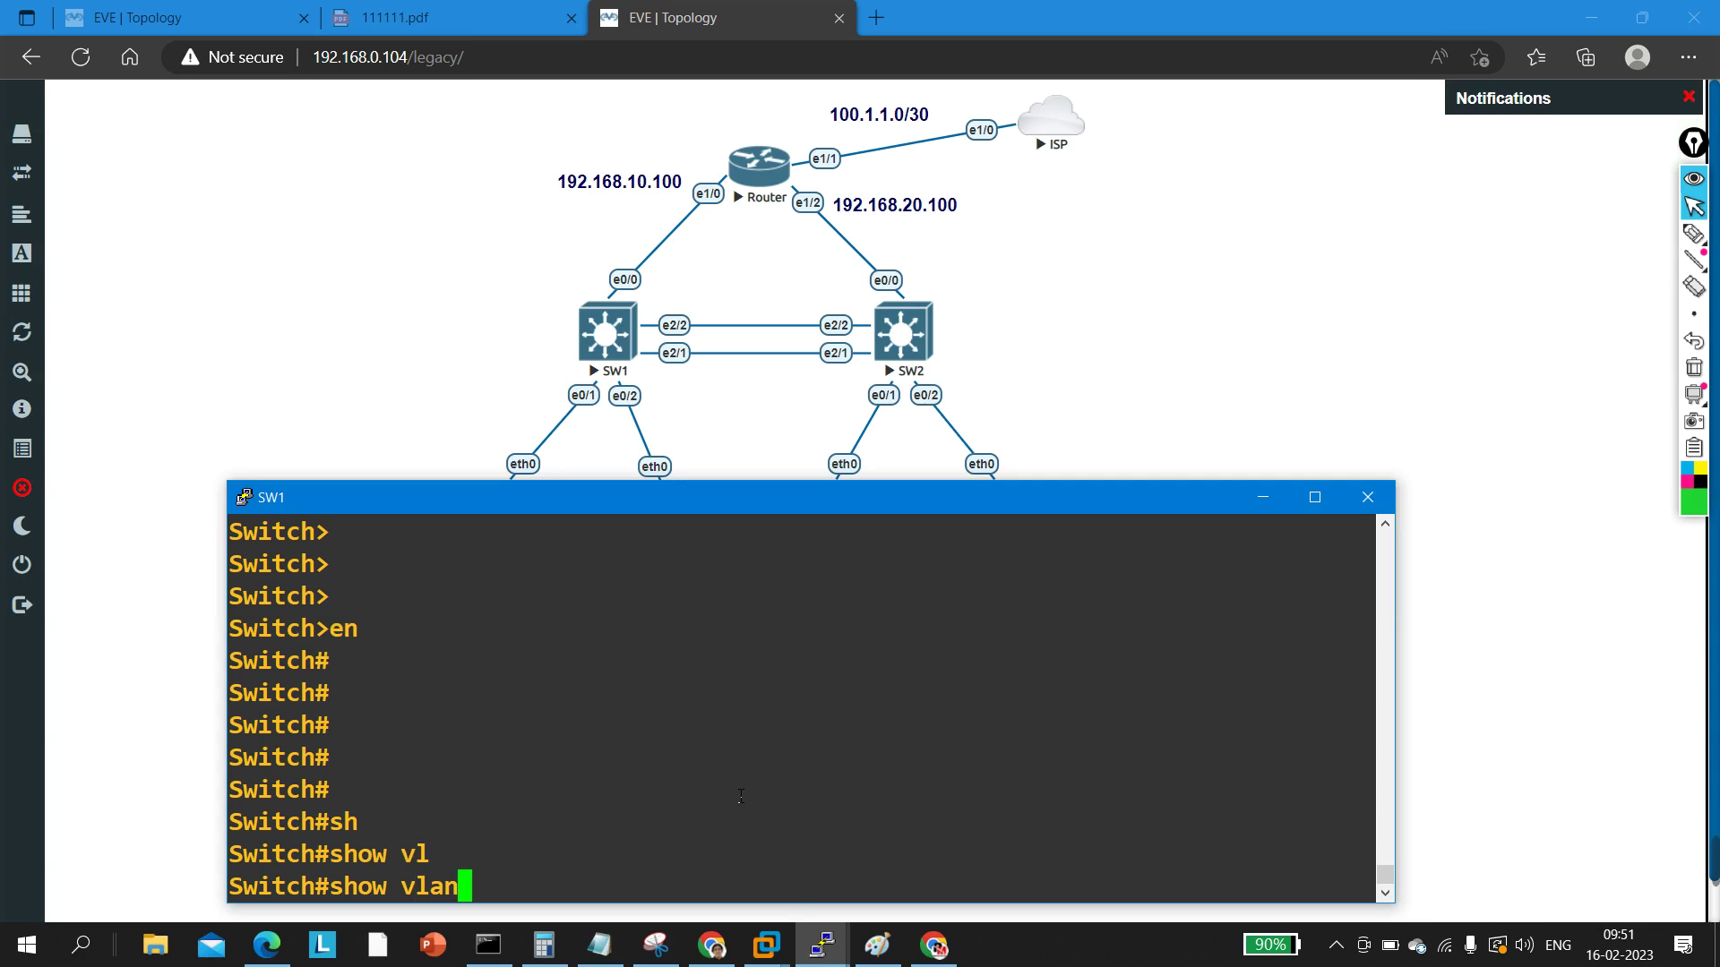
pyautogui.write('br')
pyautogui.press('Tab')
pyautogui.press('Return')
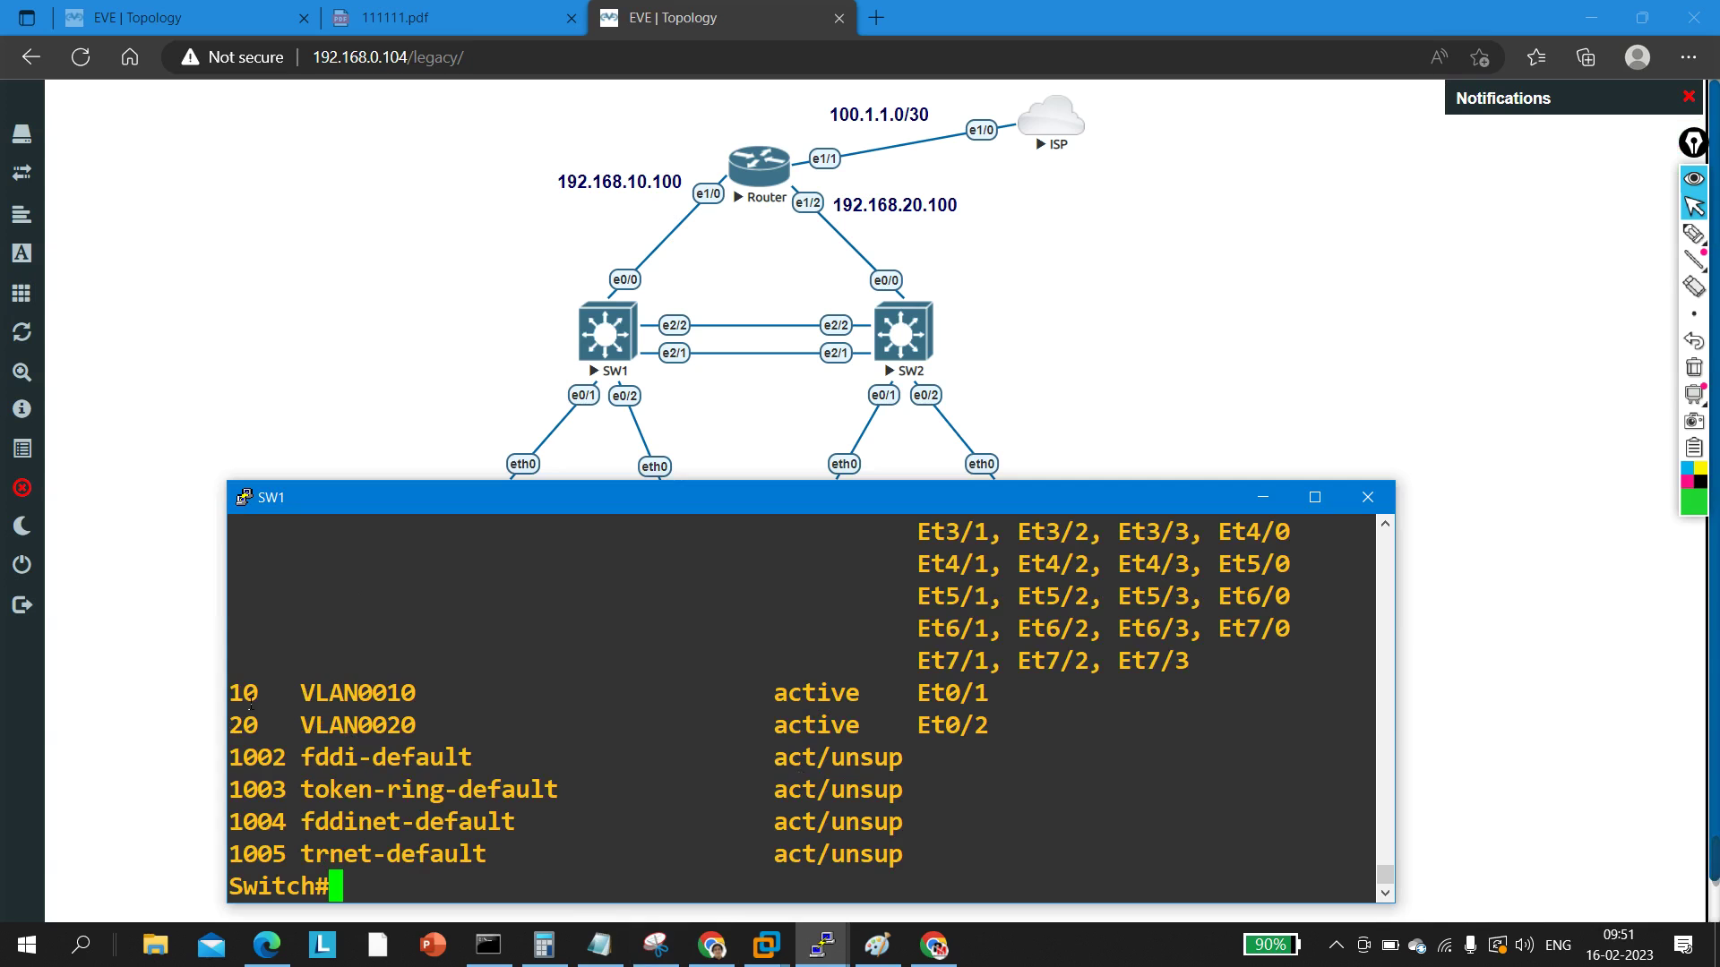
# Step: Highlight the VLAN 10 and VLAN 20 rows with their ports in SW1's VLAN summary
pyautogui.moveTo(250, 699); pyautogui.dragTo(1043, 737)
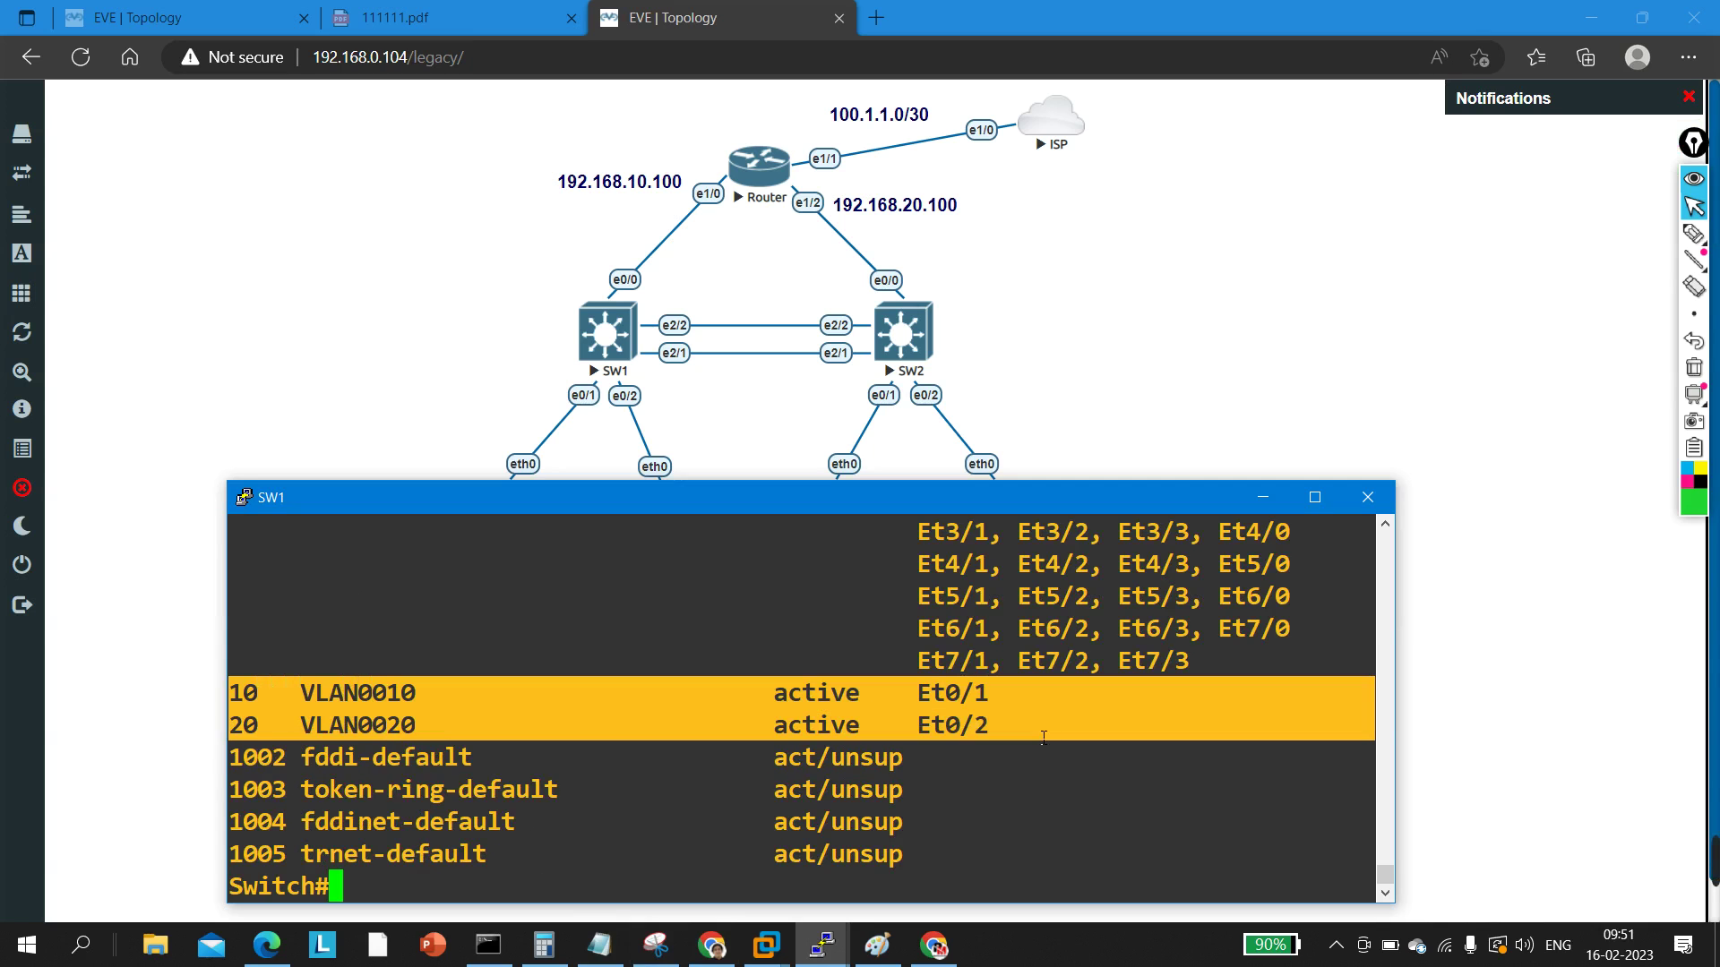
pyautogui.click(936, 758)
pyautogui.scroll(4, 936, 758)
pyautogui.moveTo(231, 856); pyautogui.dragTo(403, 864)
pyautogui.scroll(-4, 552, 801)
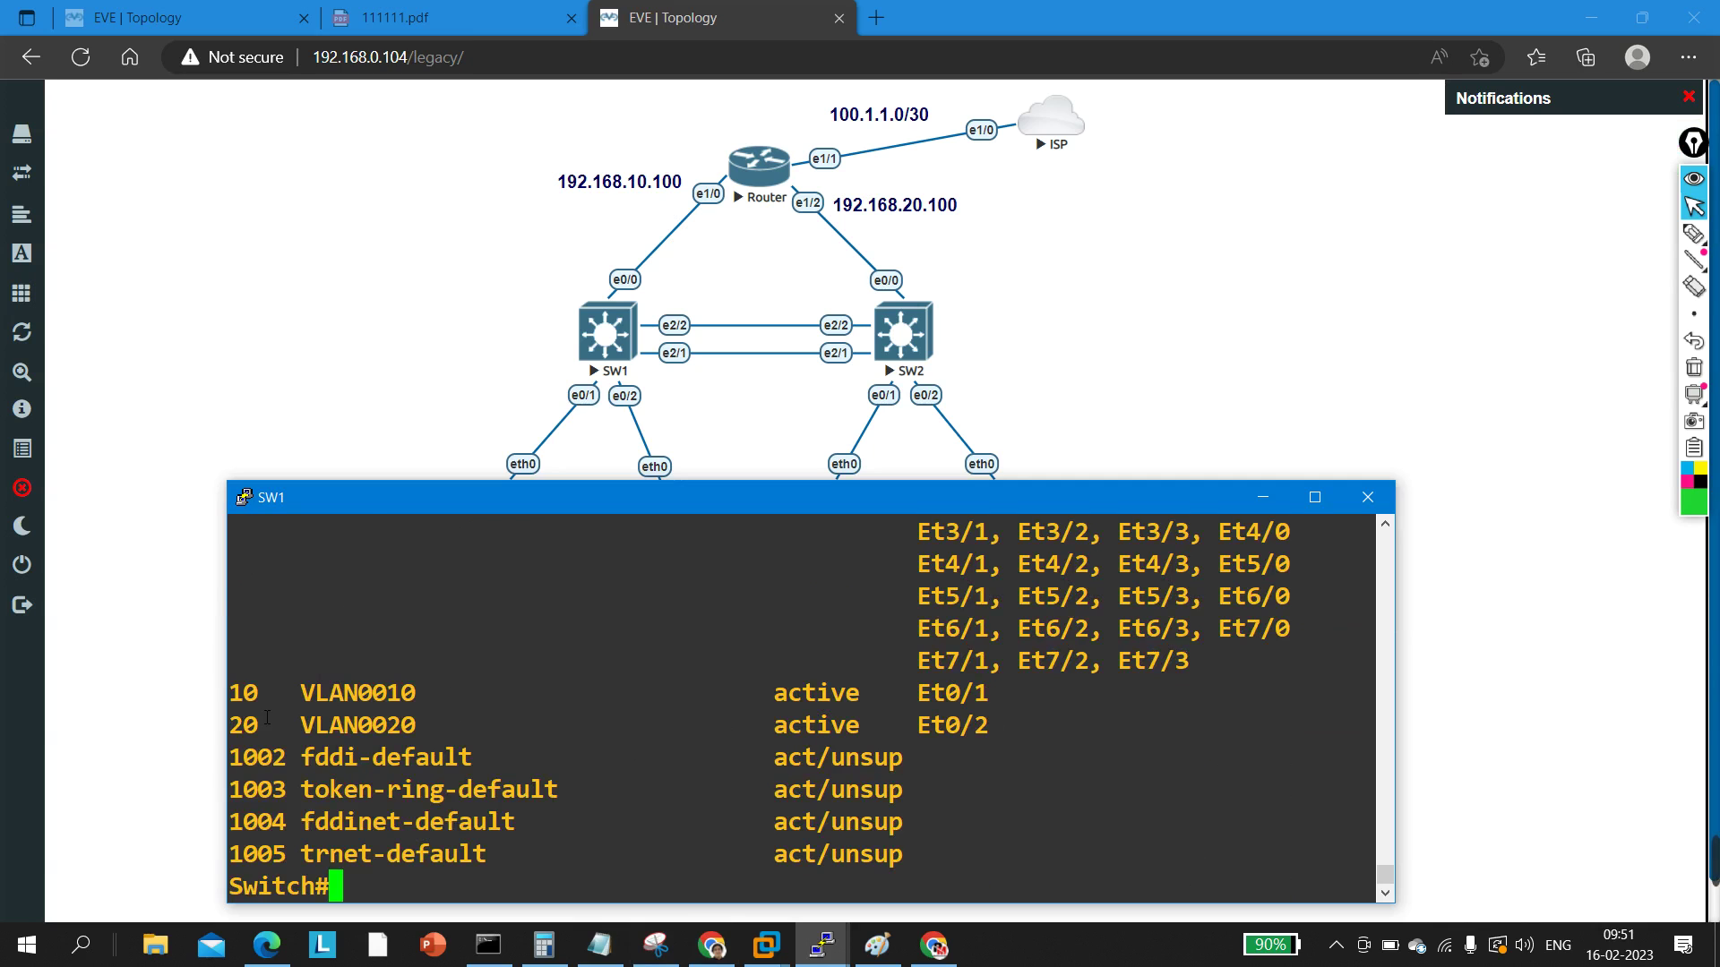
pyautogui.moveTo(237, 704); pyautogui.dragTo(177, 694)
pyautogui.moveTo(1075, 730); pyautogui.dragTo(243, 741)
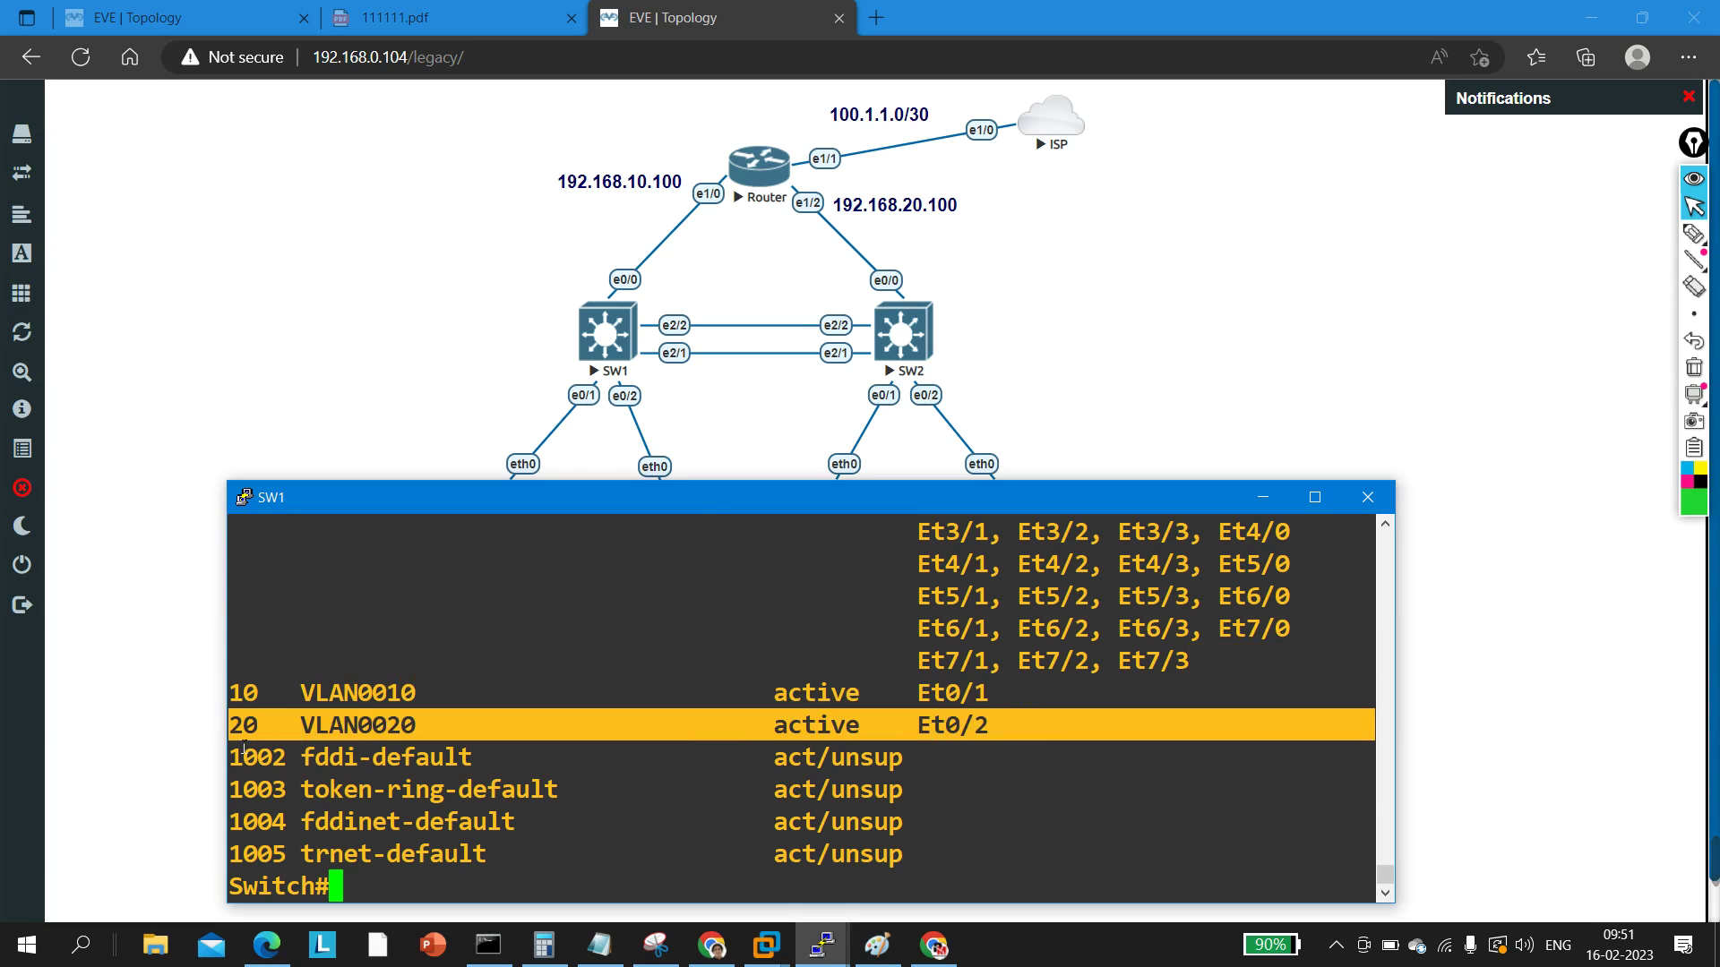
pyautogui.click(528, 770)
# Step: Switch to the SW2 console and run show vlan brief
pyautogui.moveTo(825, 947)
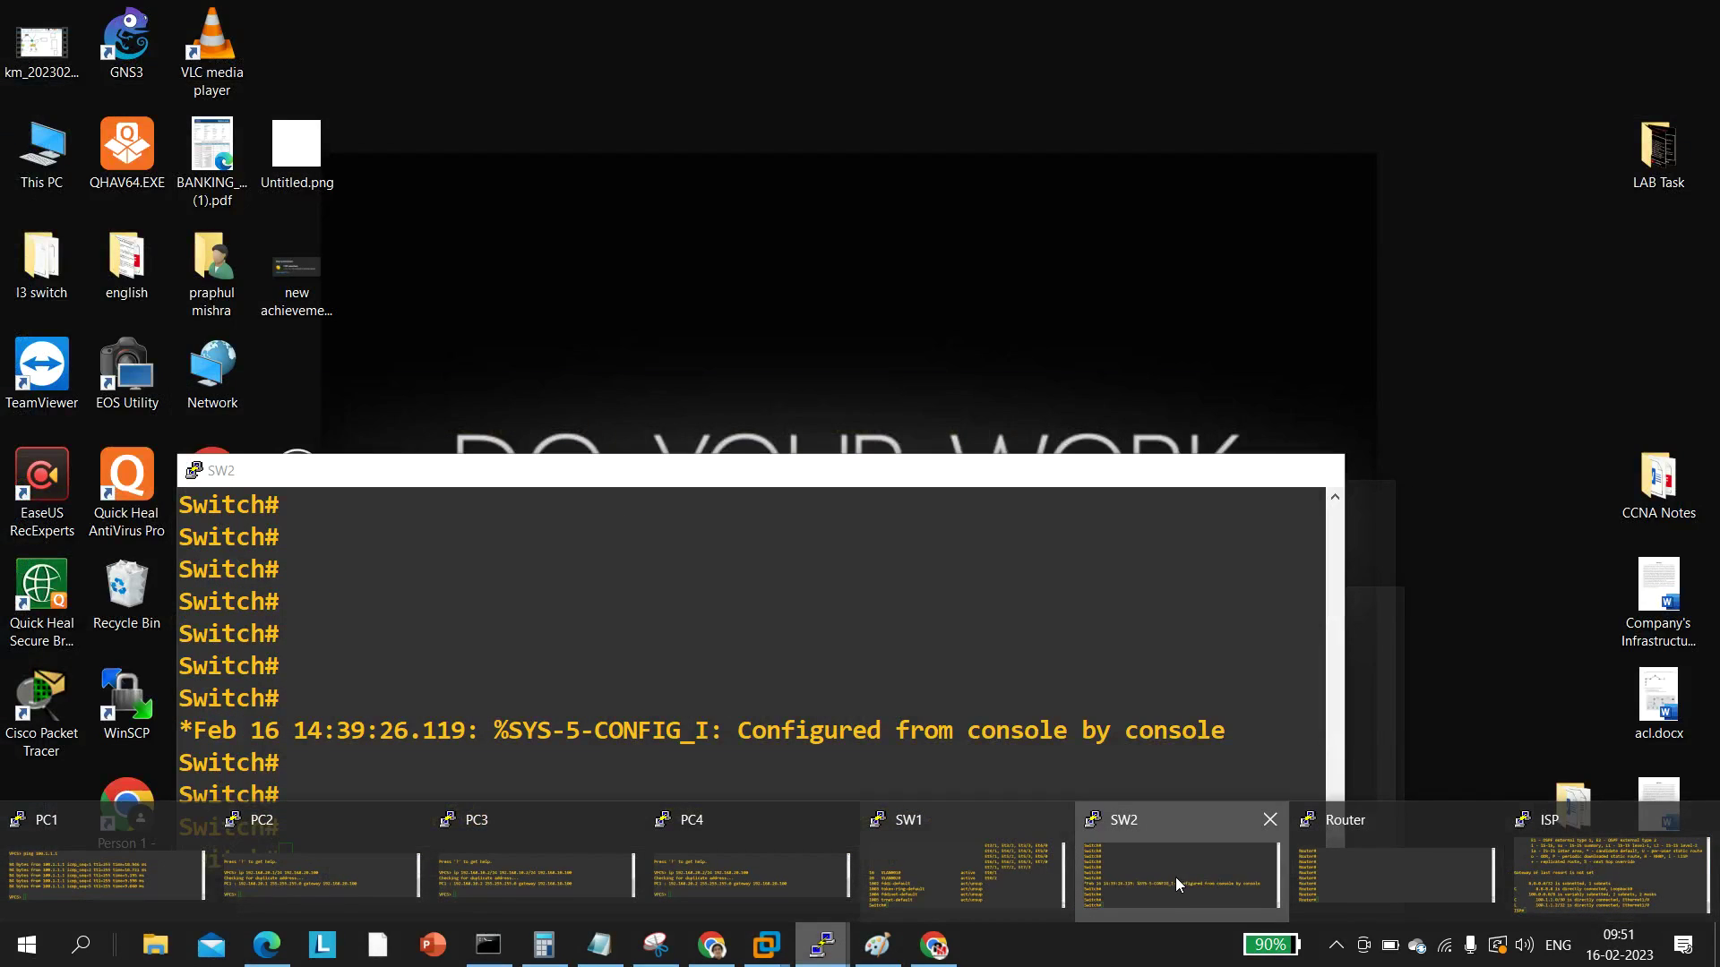
pyautogui.click(1175, 878)
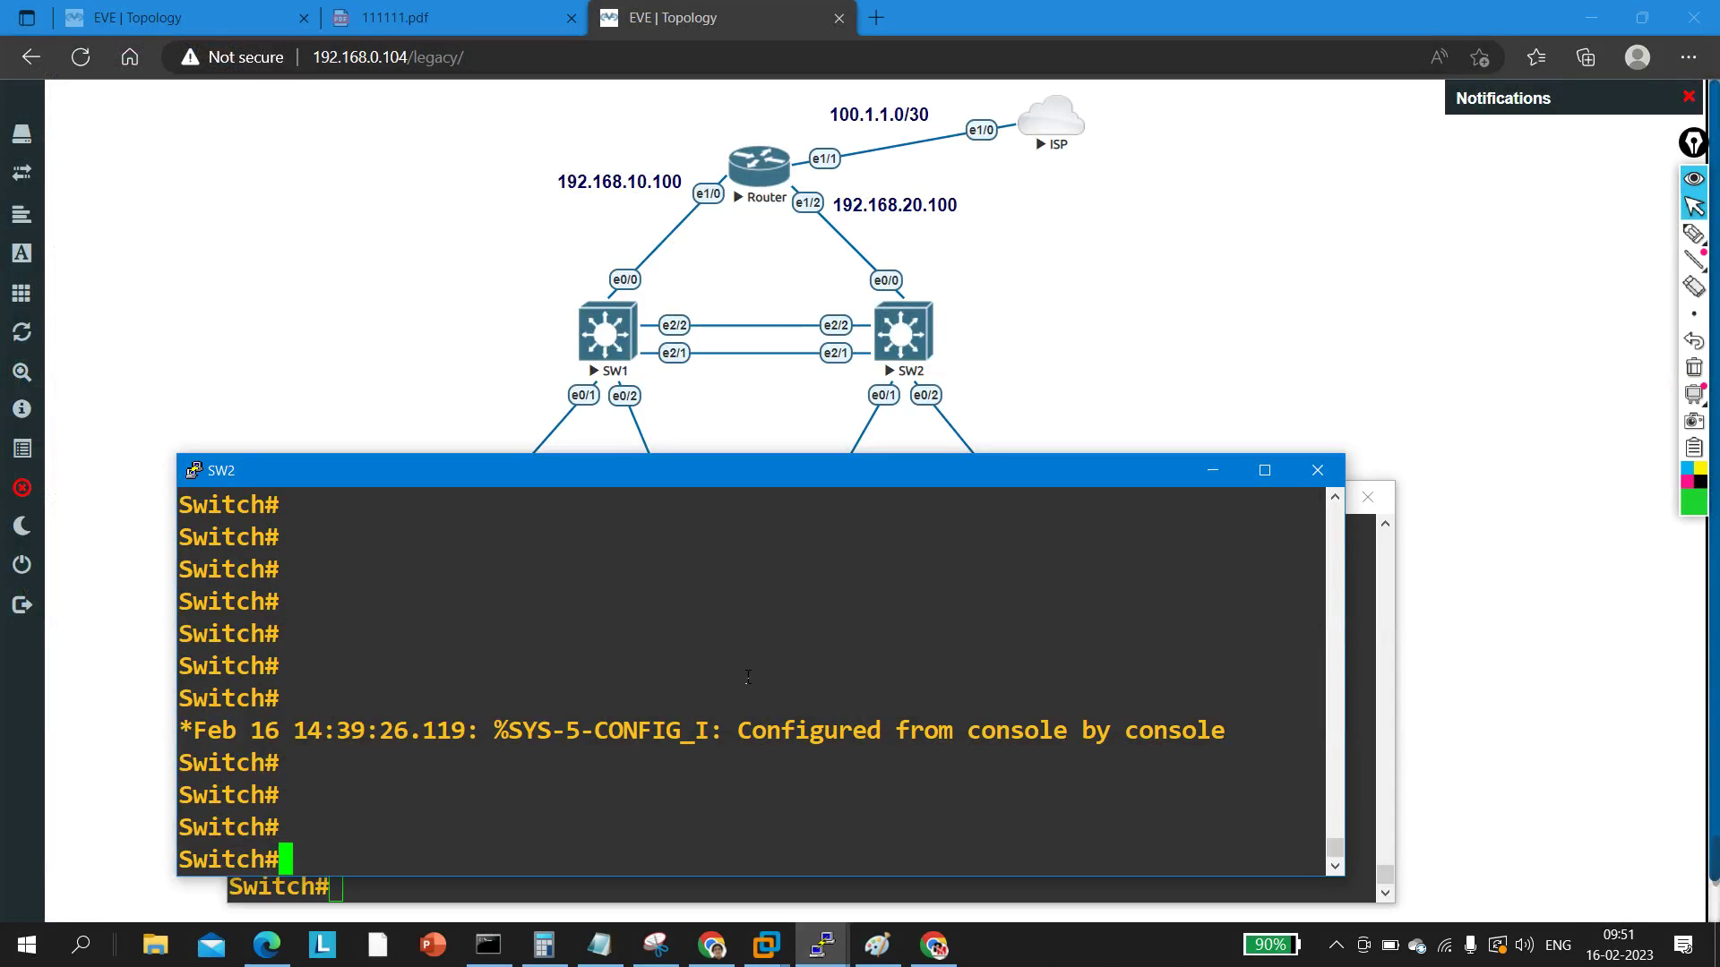
pyautogui.press('Return')
pyautogui.write('sh')
pyautogui.press('Tab')
pyautogui.write('vl')
pyautogui.press('Tab')
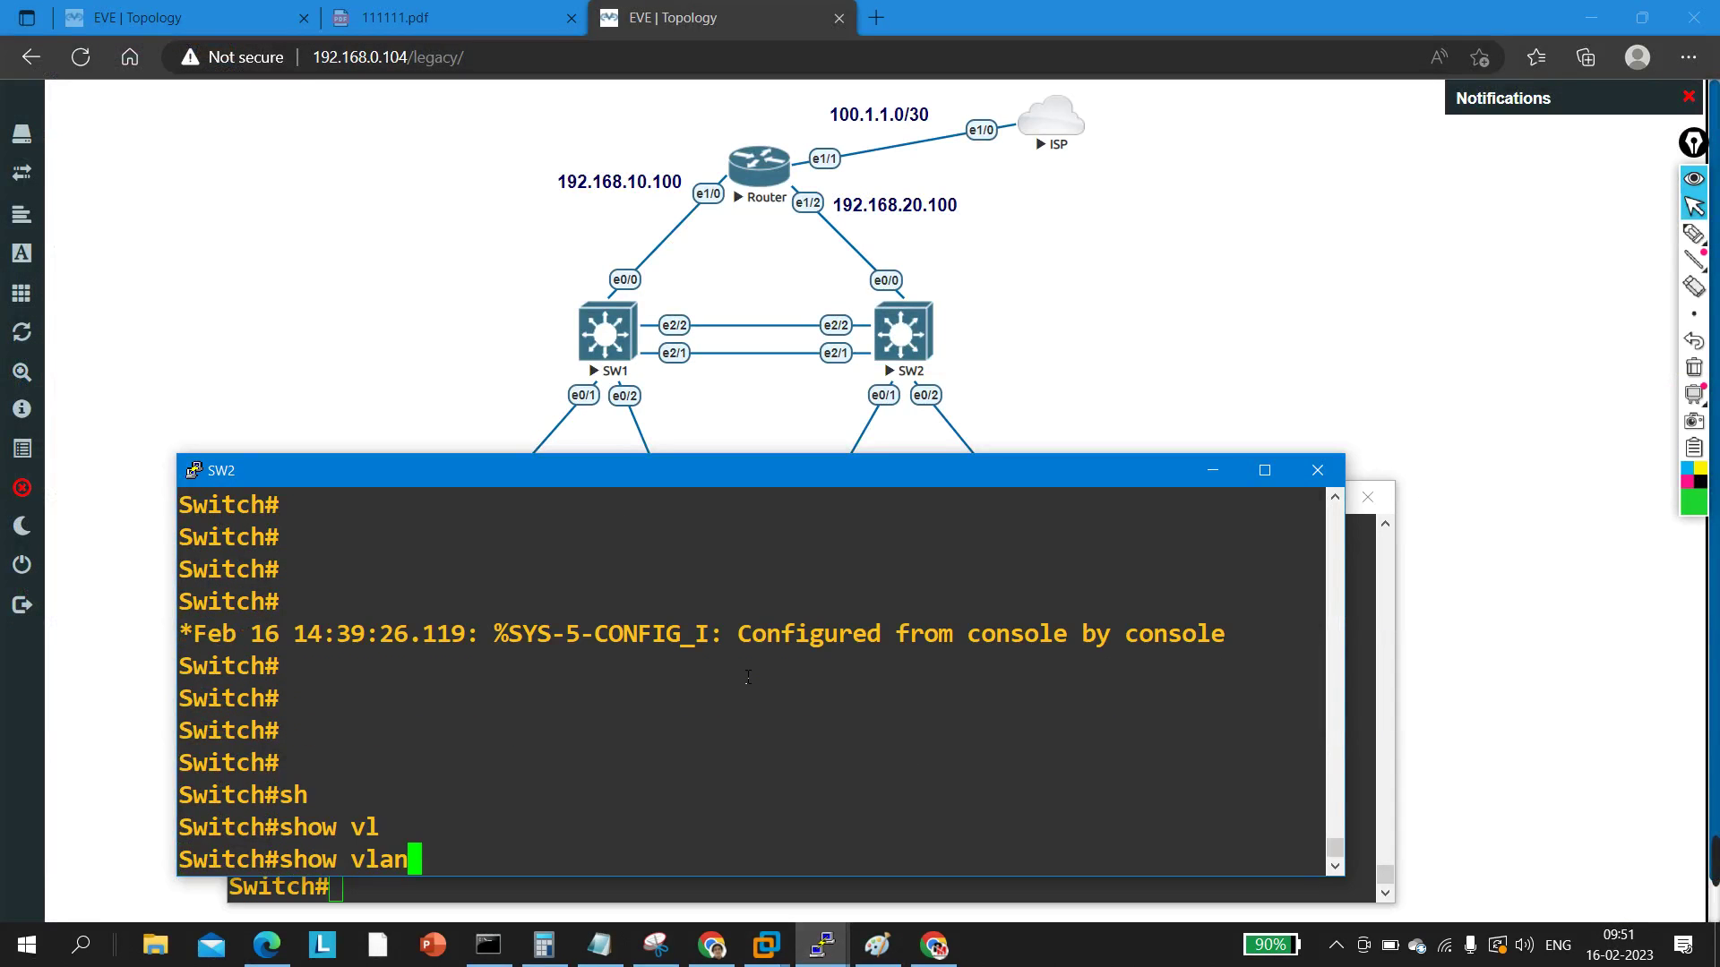
pyautogui.write('br')
pyautogui.press('Tab')
pyautogui.press('Return')
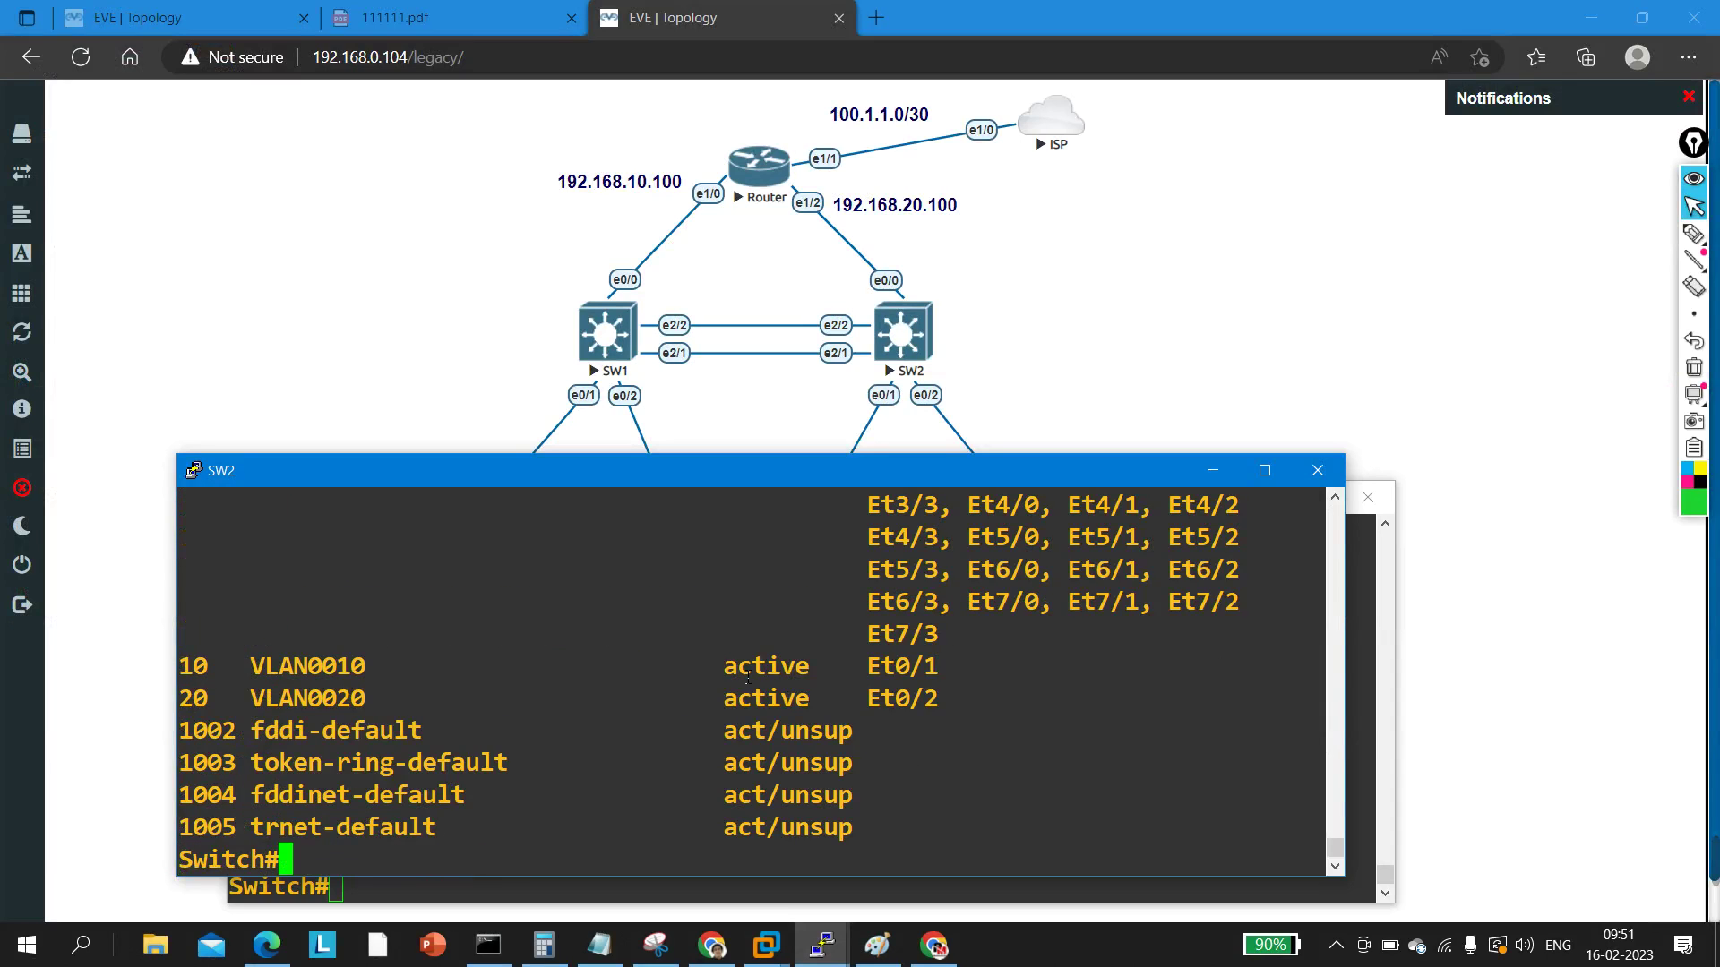
# Step: Highlight the VLAN 10 row and the VLAN 20 row in SW2's VLAN summary, then clear the selection
pyautogui.moveTo(194, 670); pyautogui.dragTo(998, 680)
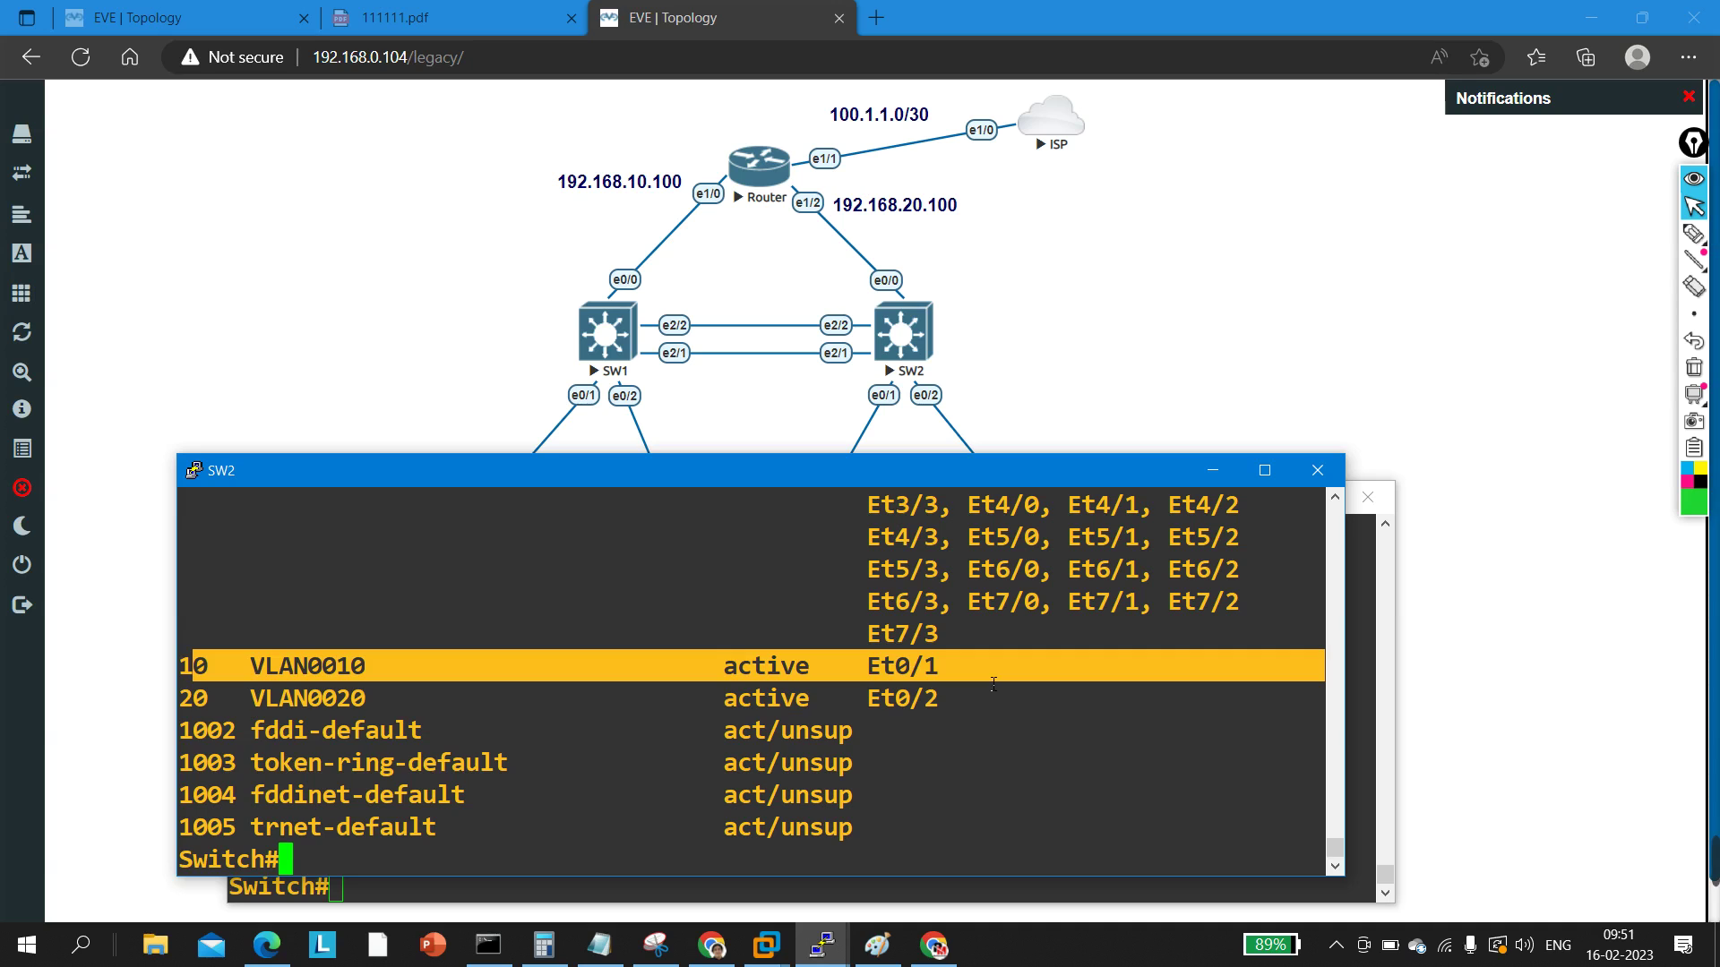
pyautogui.moveTo(964, 712); pyautogui.dragTo(179, 699)
pyautogui.click(575, 785)
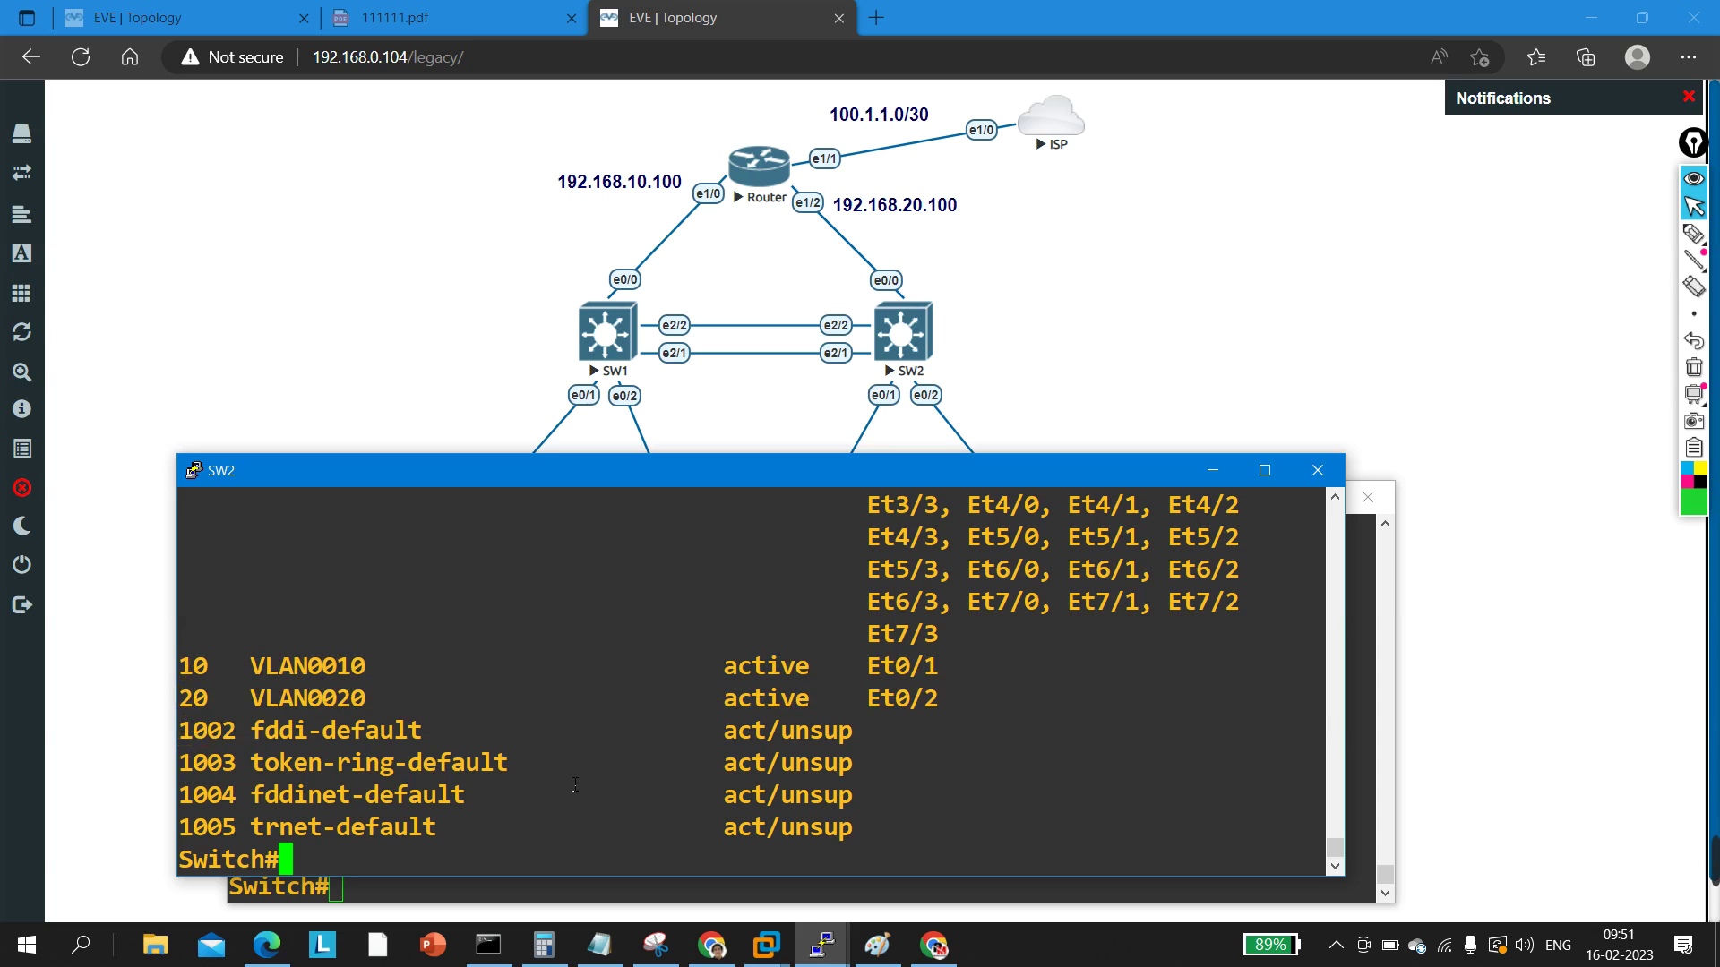
# Step: Minimize the SW2 console and run show int trunk on SW1
pyautogui.click(1204, 471)
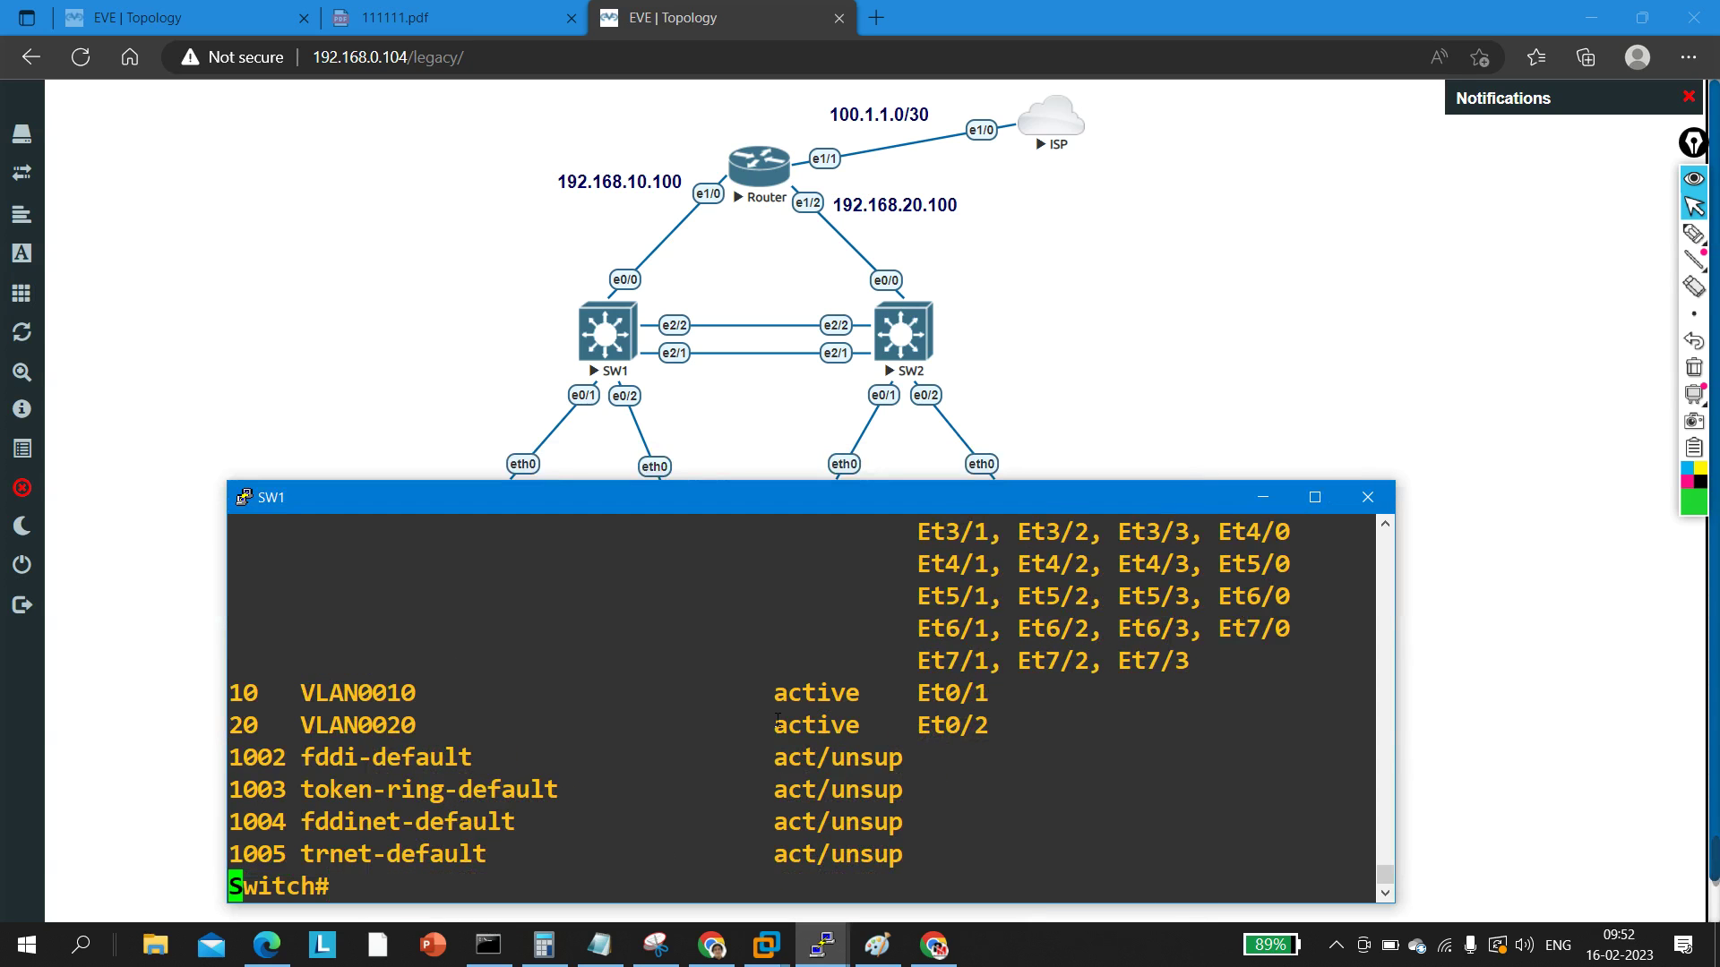
pyautogui.press('Return')
pyautogui.press('Return')
pyautogui.press('Return')
pyautogui.write('sh')
pyautogui.press('Tab')
pyautogui.write('int tr')
pyautogui.press('Tab')
pyautogui.press('Return')
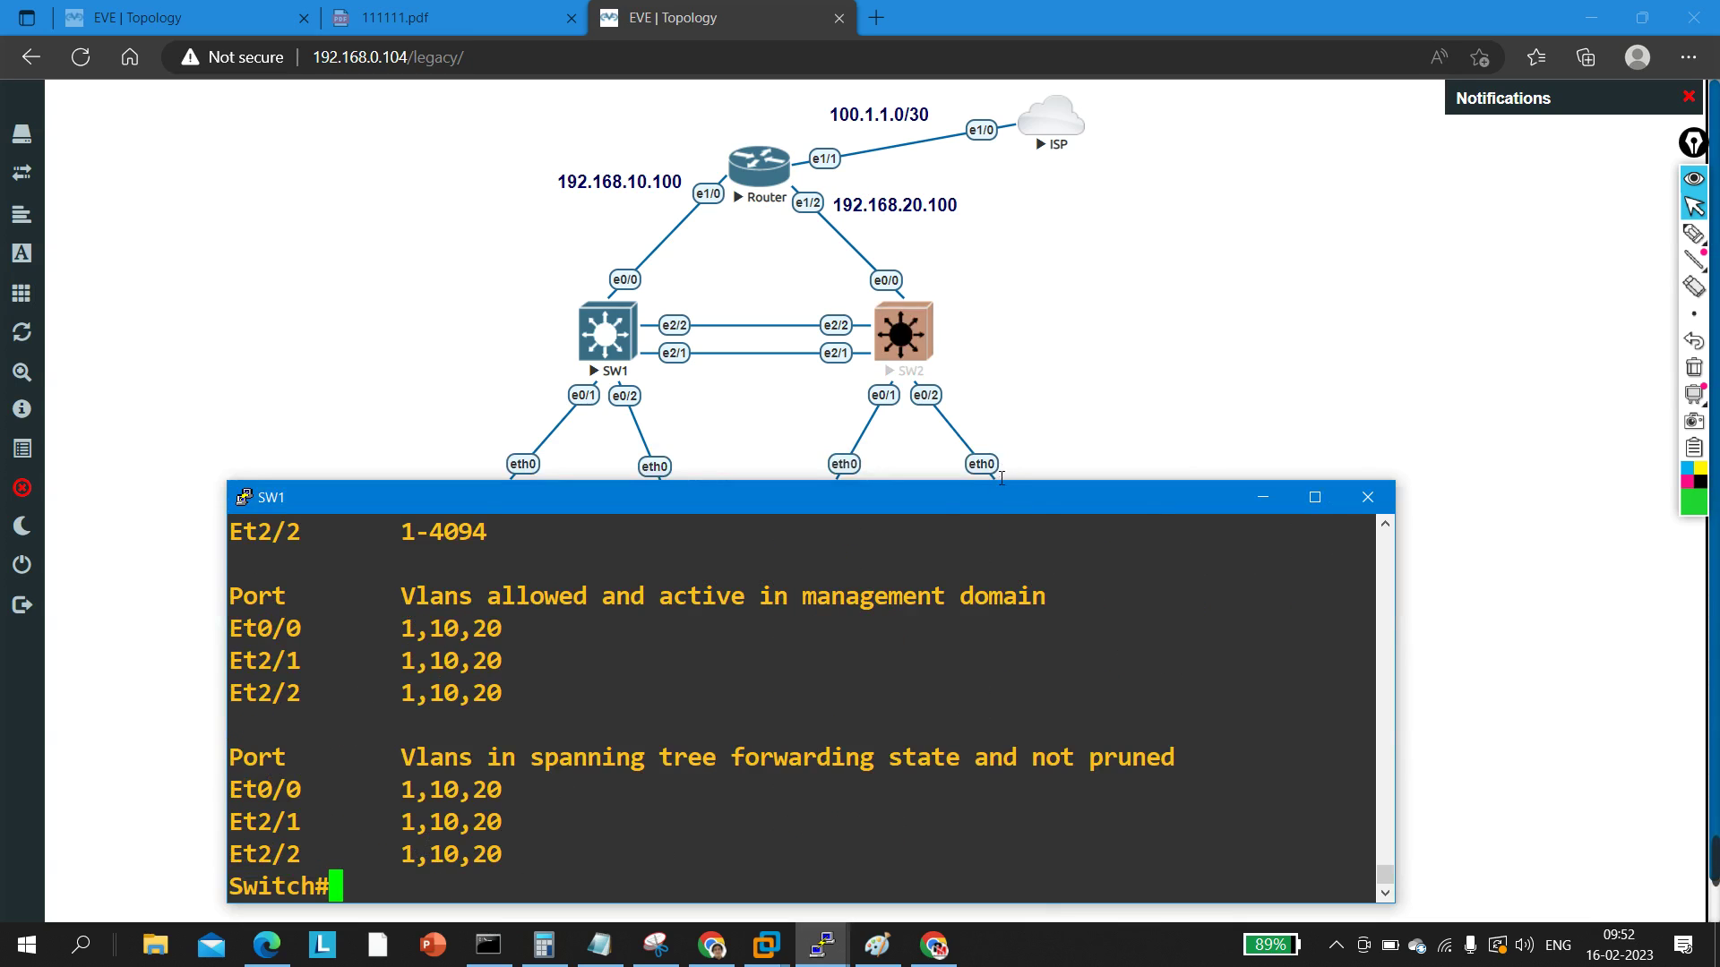
# Step: Enlarge the SW1 console window and highlight trunk ports Et0/0, Et2/1 and Et2/2 in the trunk table
pyautogui.moveTo(992, 482); pyautogui.dragTo(993, 410)
pyautogui.scroll(3, 763, 677)
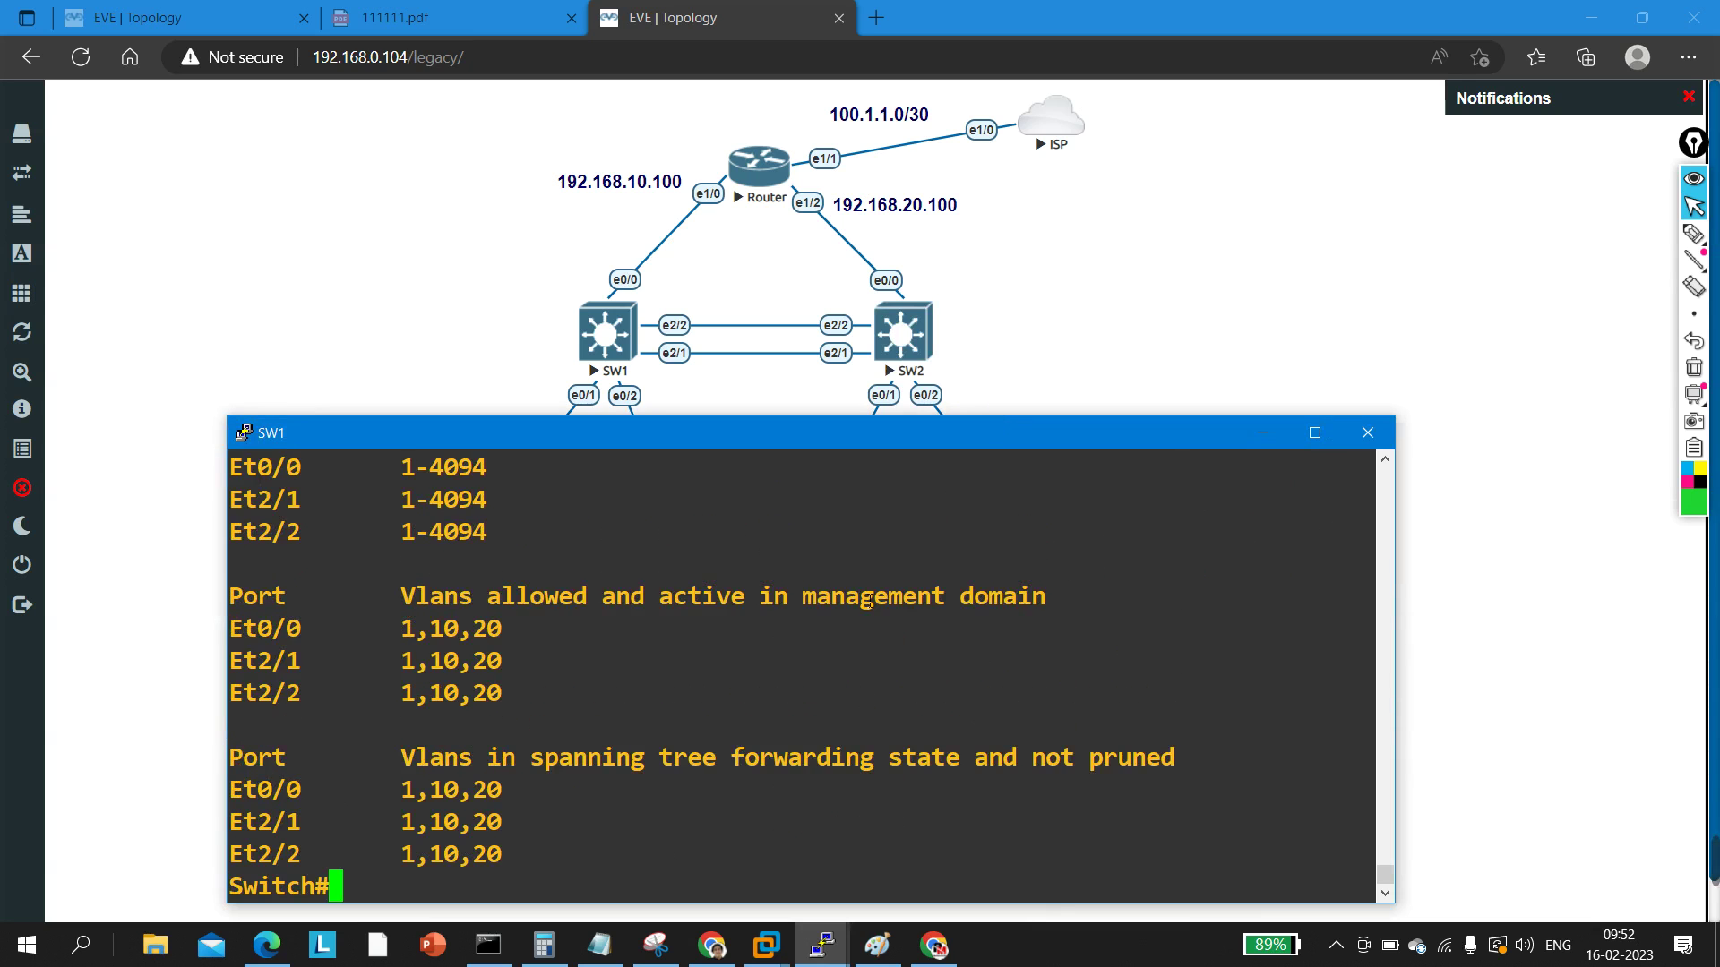
pyautogui.scroll(2, 756, 678)
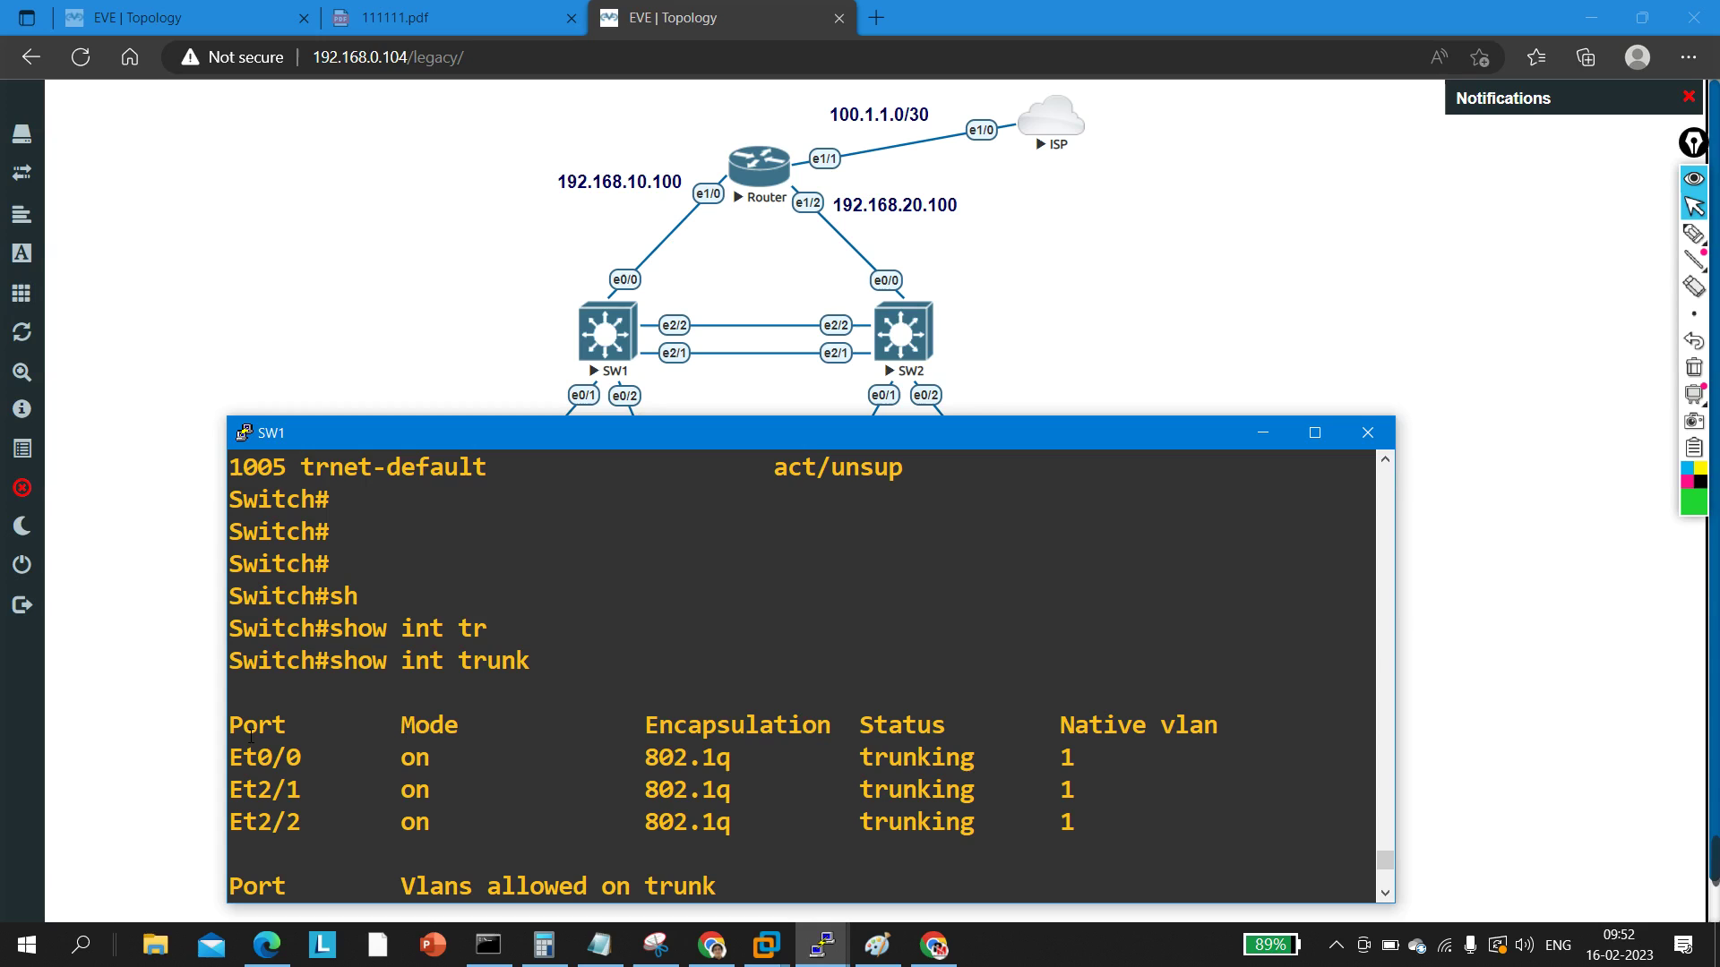
pyautogui.moveTo(230, 757); pyautogui.dragTo(329, 792)
pyautogui.moveTo(231, 822); pyautogui.dragTo(315, 829)
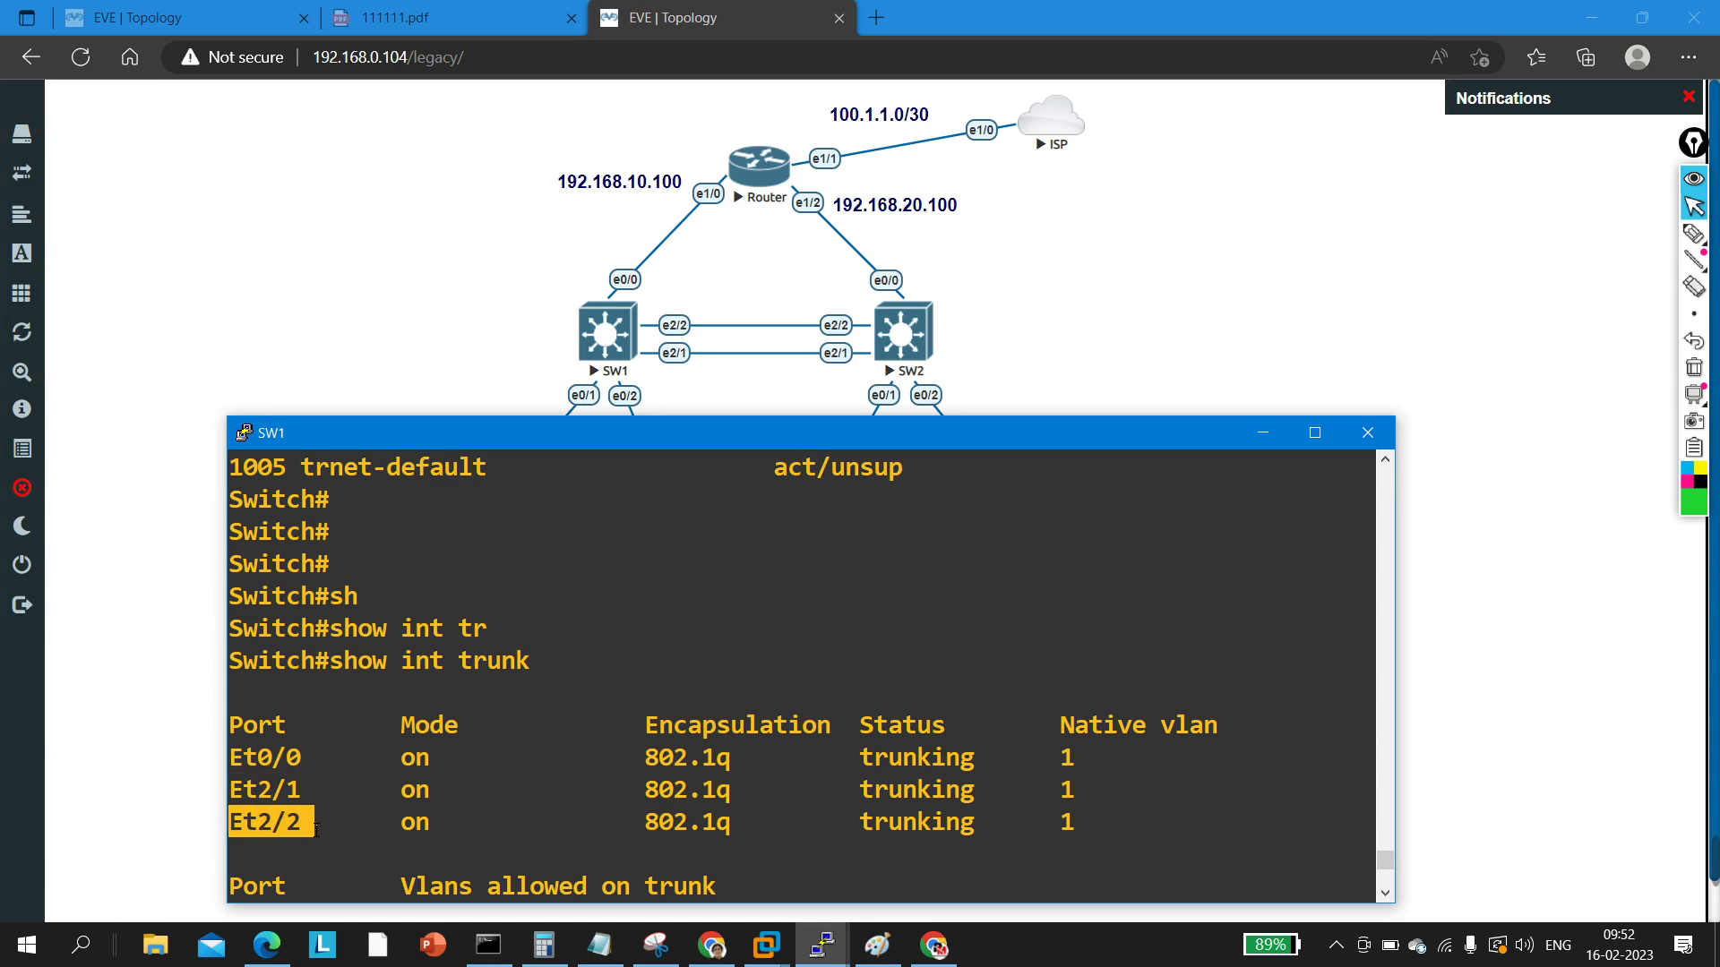
# Step: Highlight Et0/0's port number and encapsulation, then the Et2/1 row through its native VLAN in SW1's trunk table
pyautogui.moveTo(266, 768); pyautogui.dragTo(310, 768)
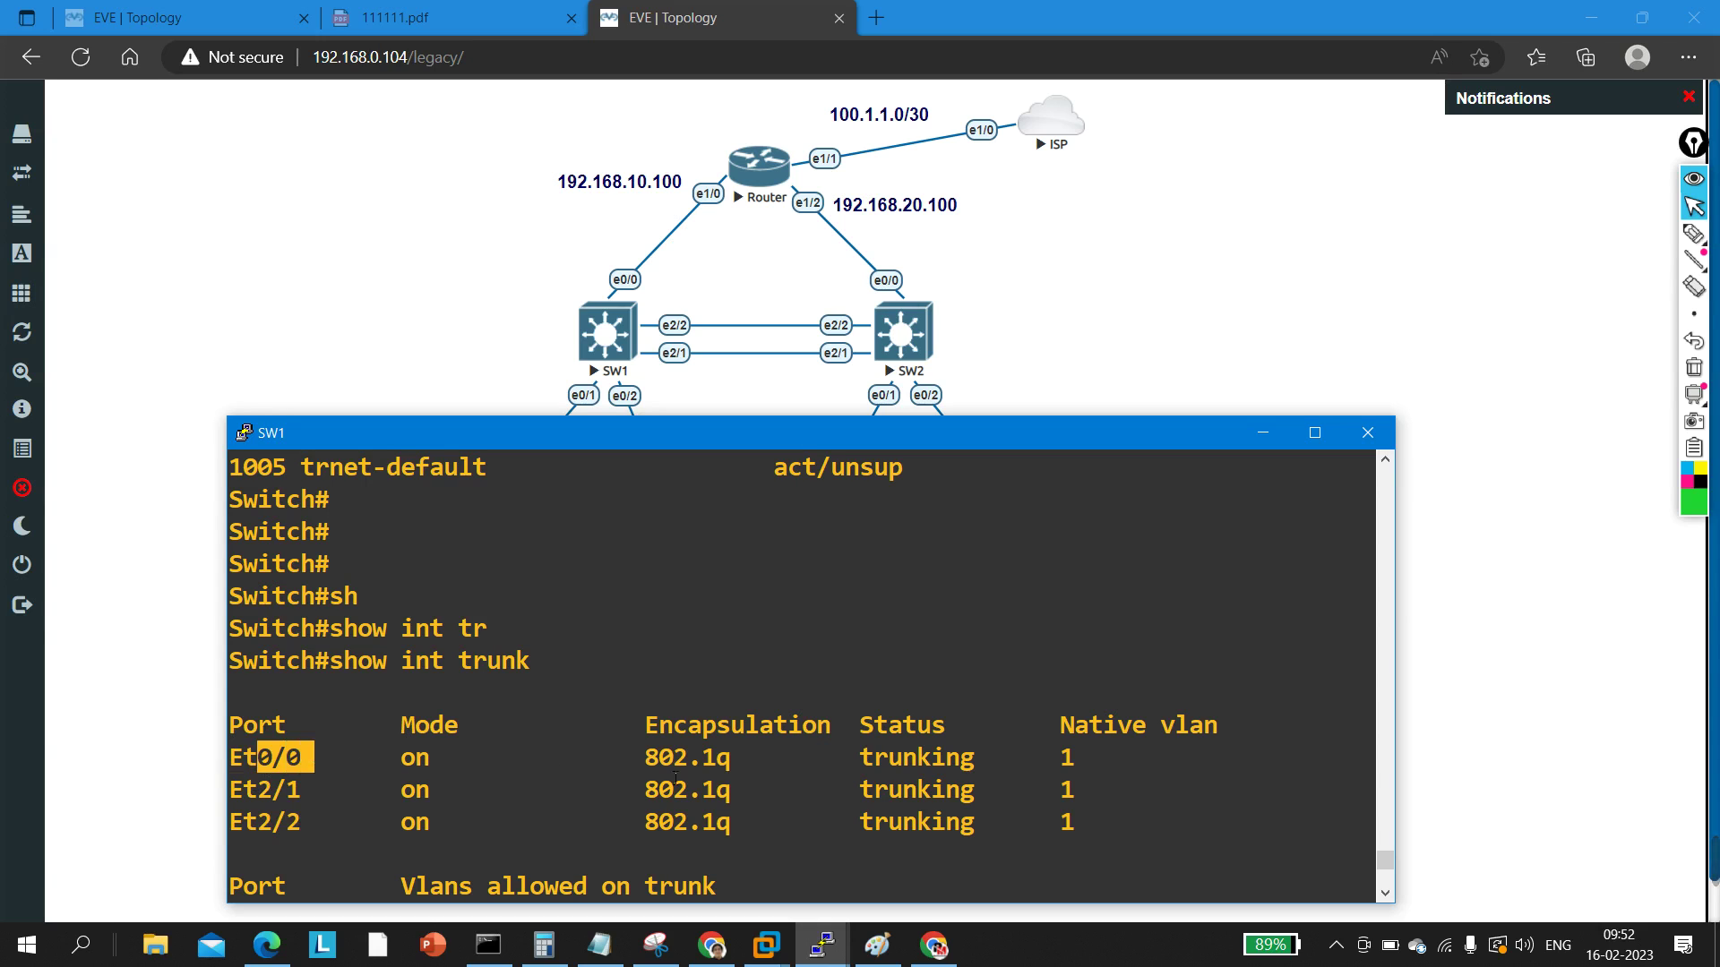
pyautogui.moveTo(631, 768); pyautogui.dragTo(752, 773)
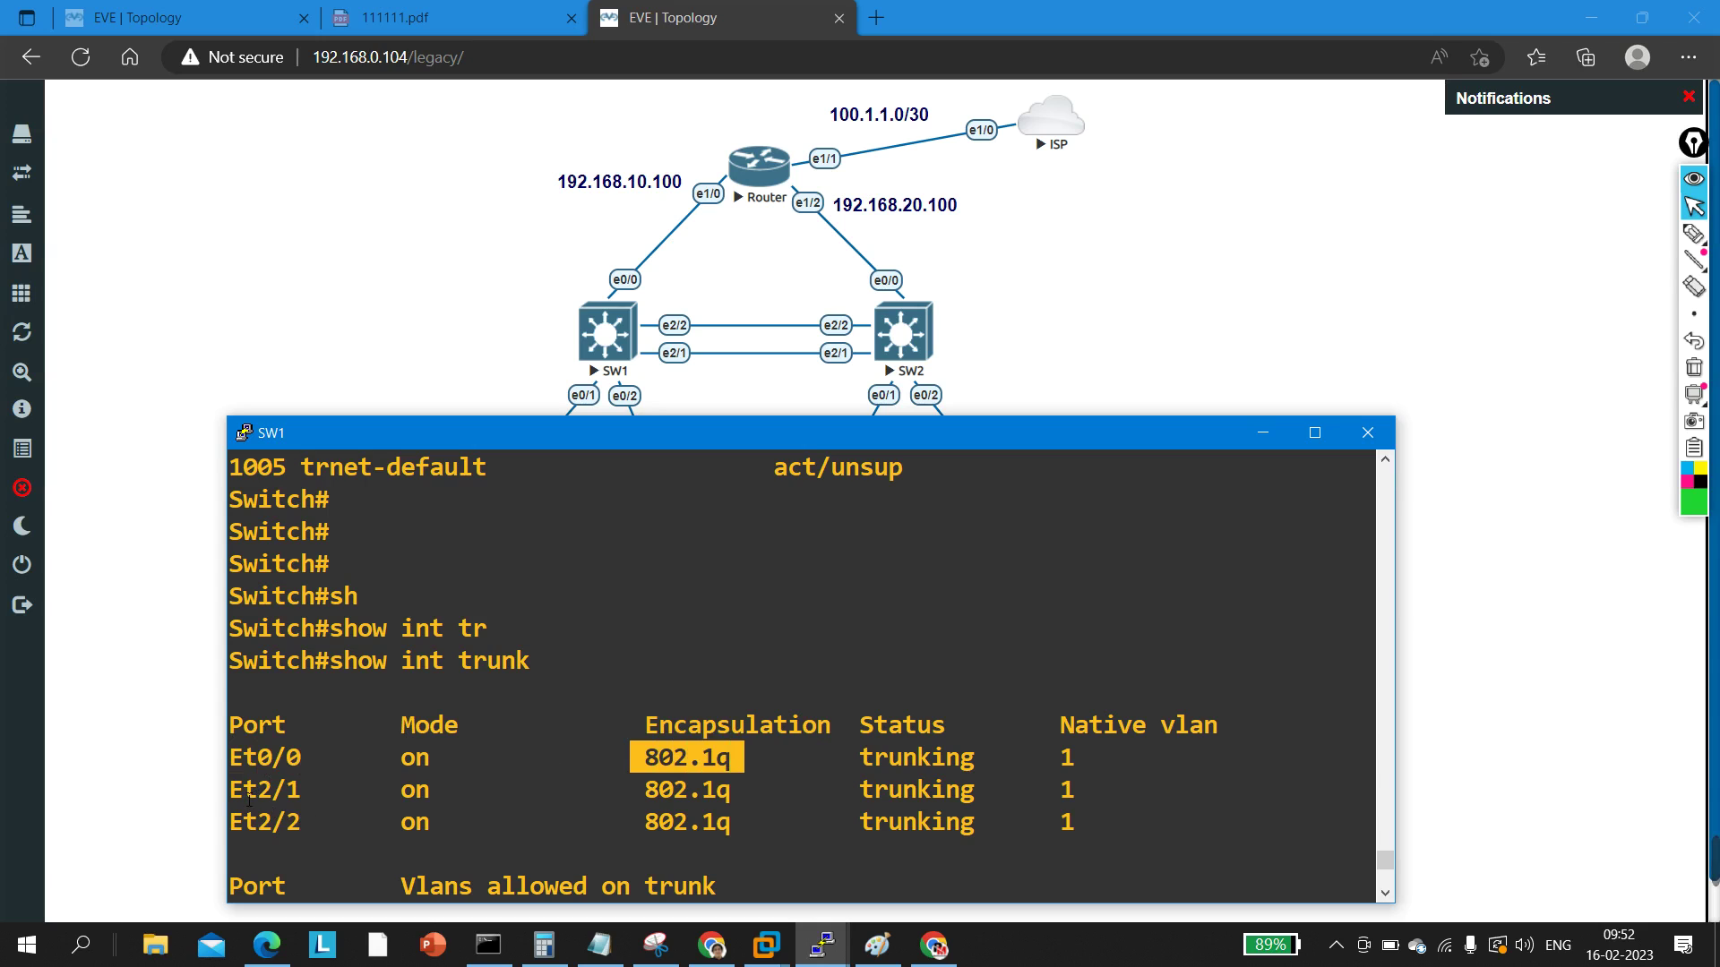
pyautogui.moveTo(233, 792); pyautogui.dragTo(313, 798)
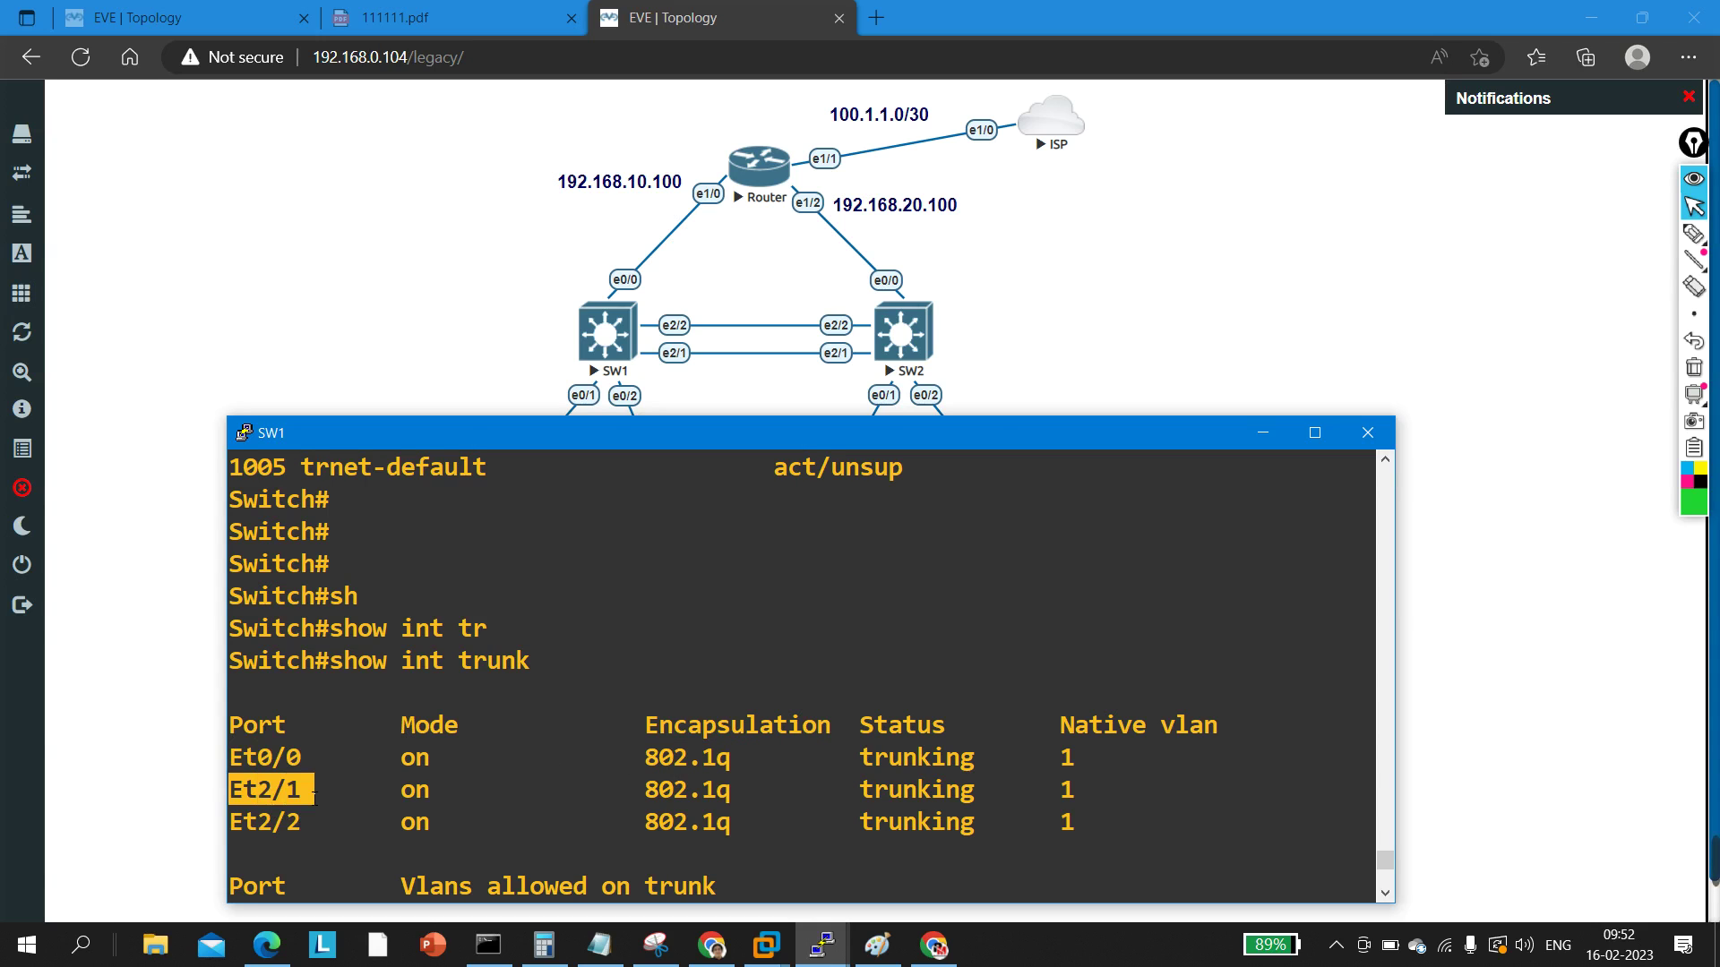
pyautogui.moveTo(314, 798); pyautogui.dragTo(740, 811)
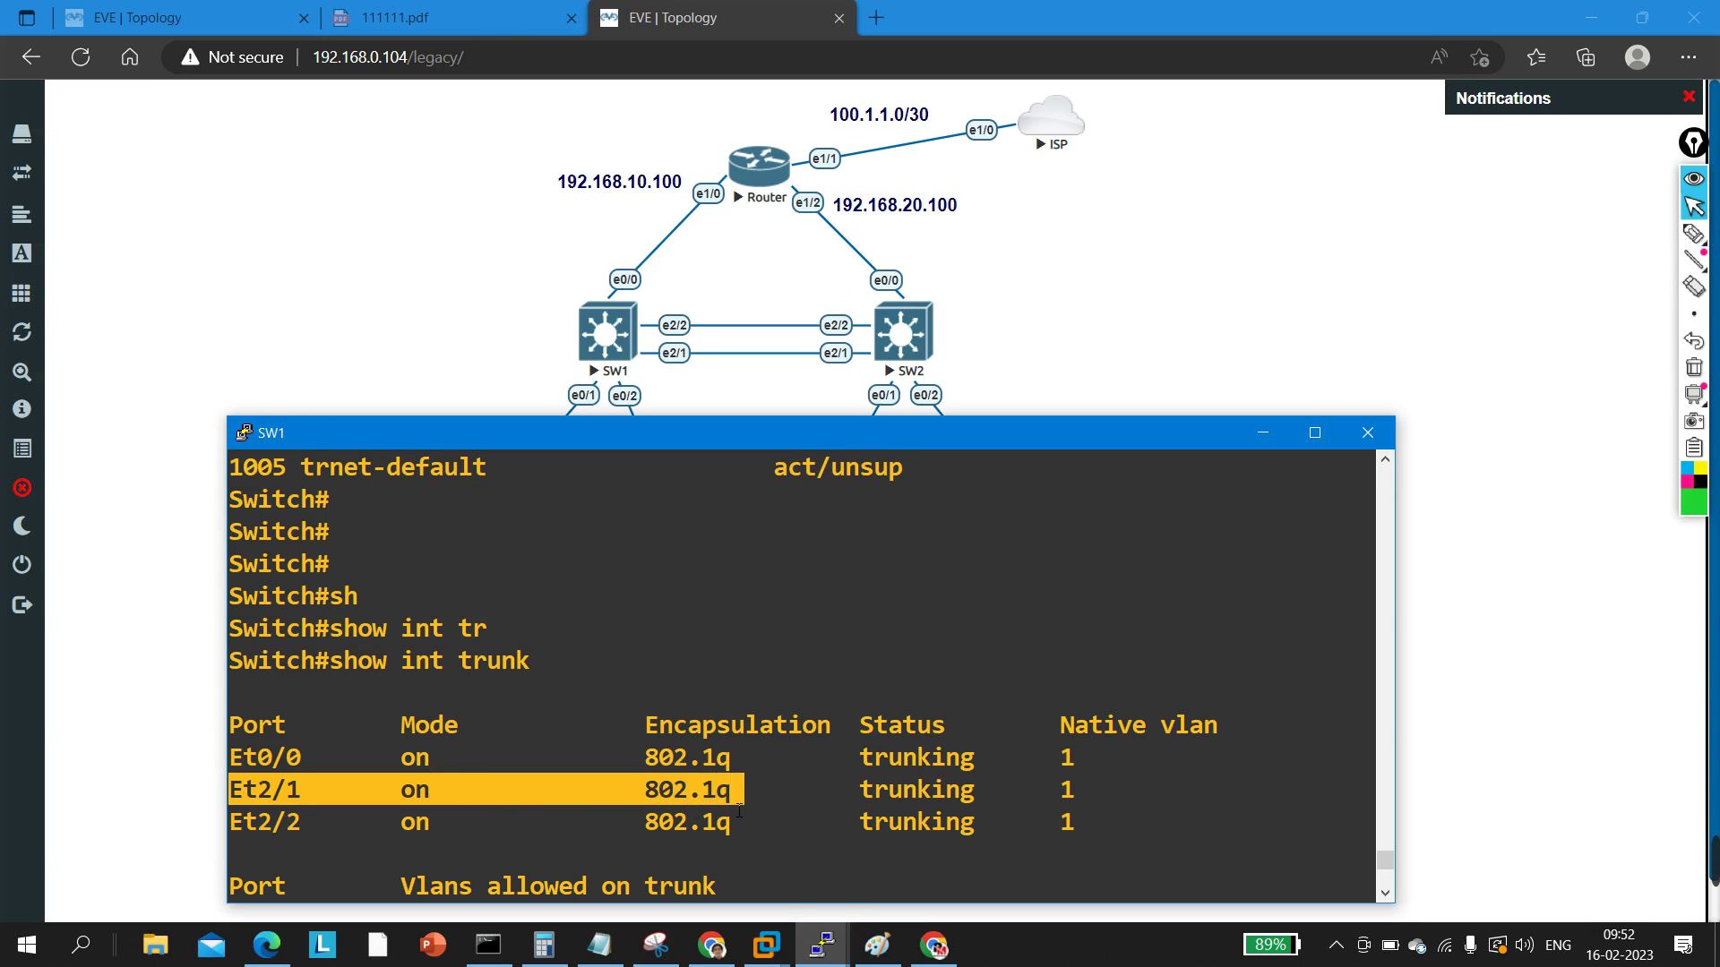
pyautogui.moveTo(861, 801); pyautogui.dragTo(1098, 798)
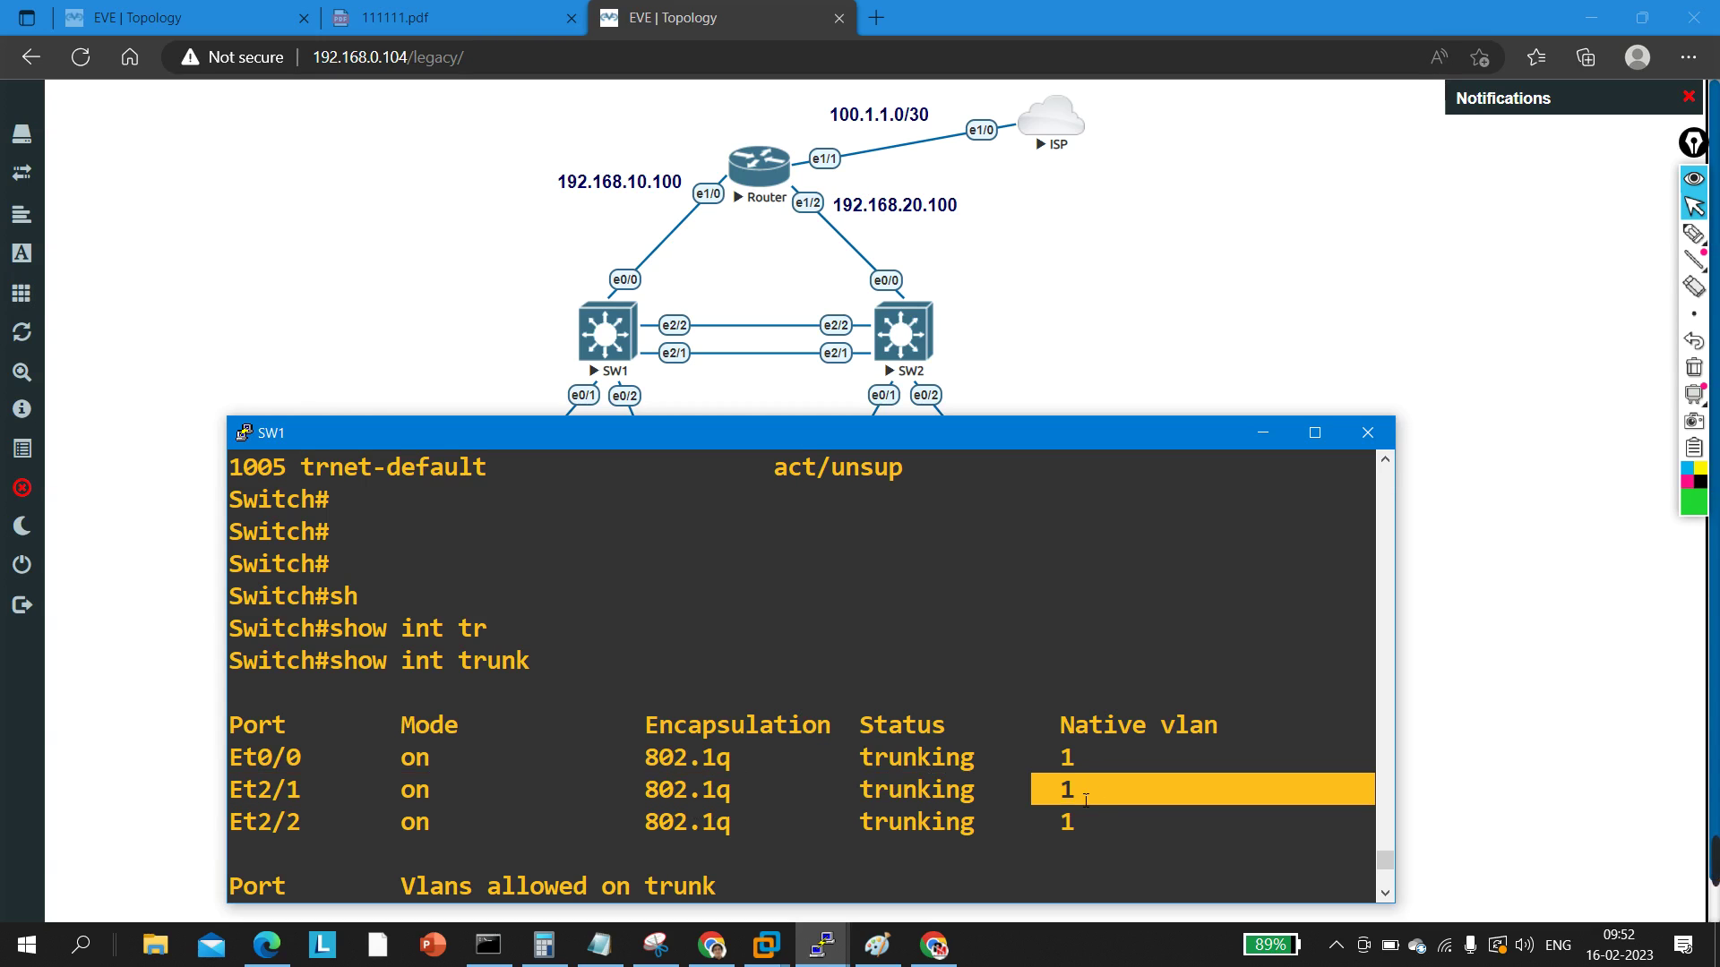
# Step: Highlight the Et2/2 row, its encapsulation and its native VLAN, then review the allowed VLAN sections of SW1's trunk output
pyautogui.doubleClick(256, 834)
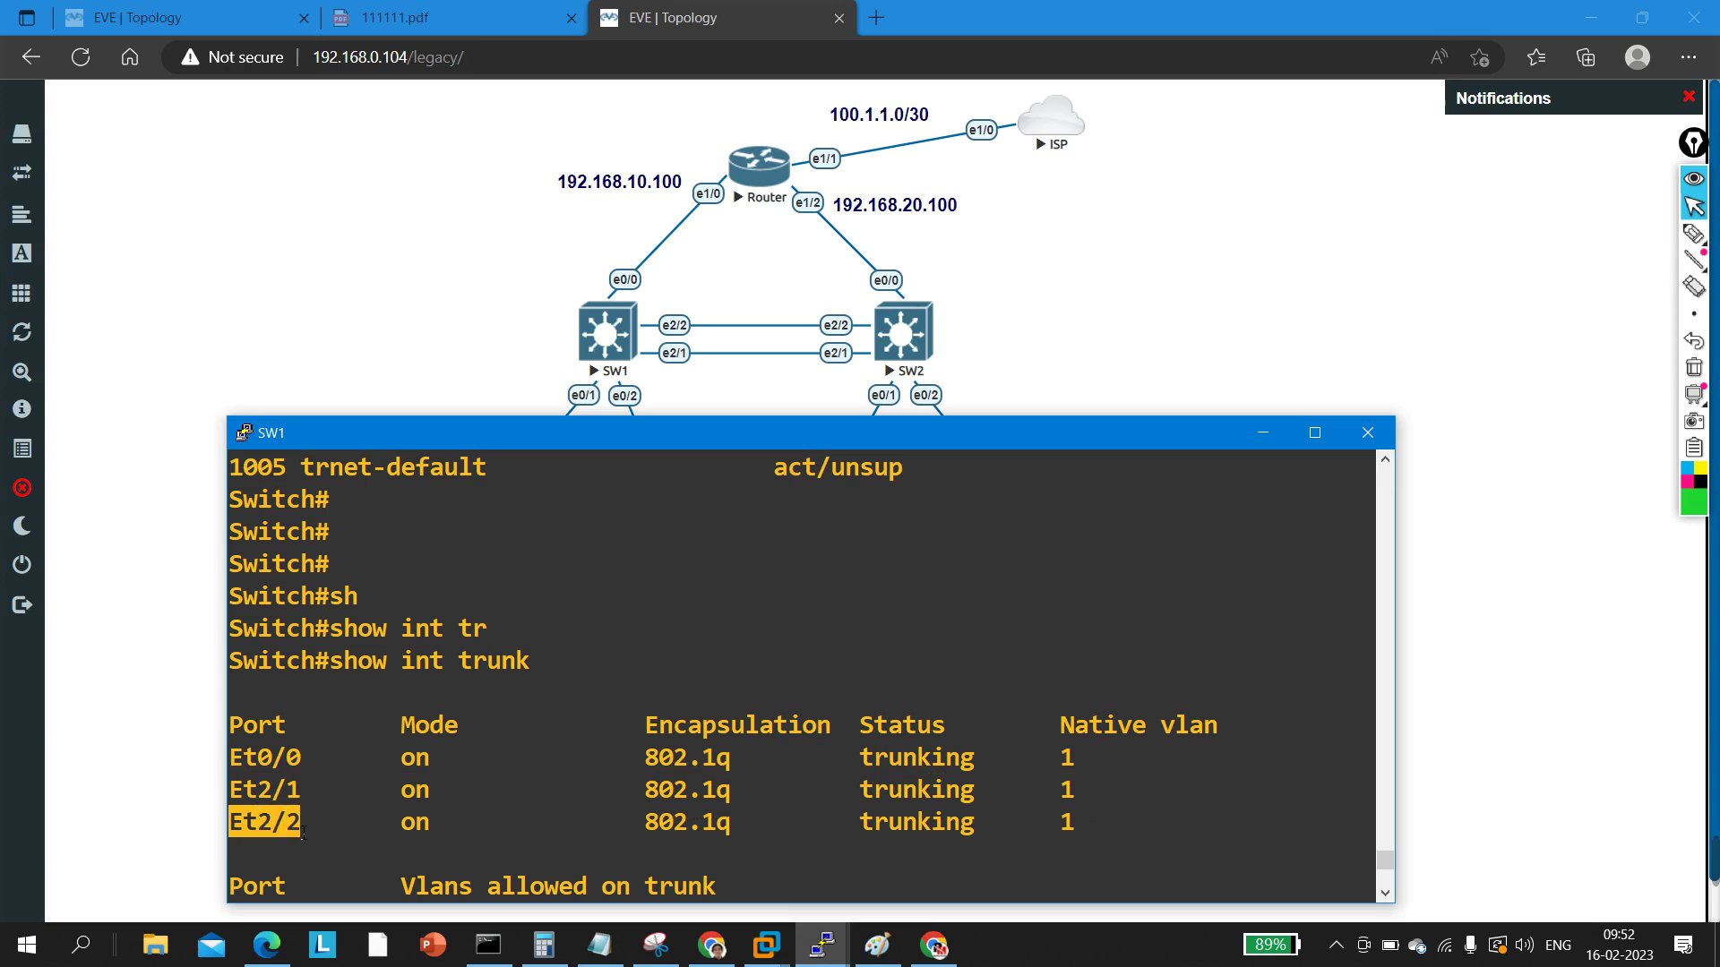
pyautogui.moveTo(303, 832); pyautogui.dragTo(1156, 818)
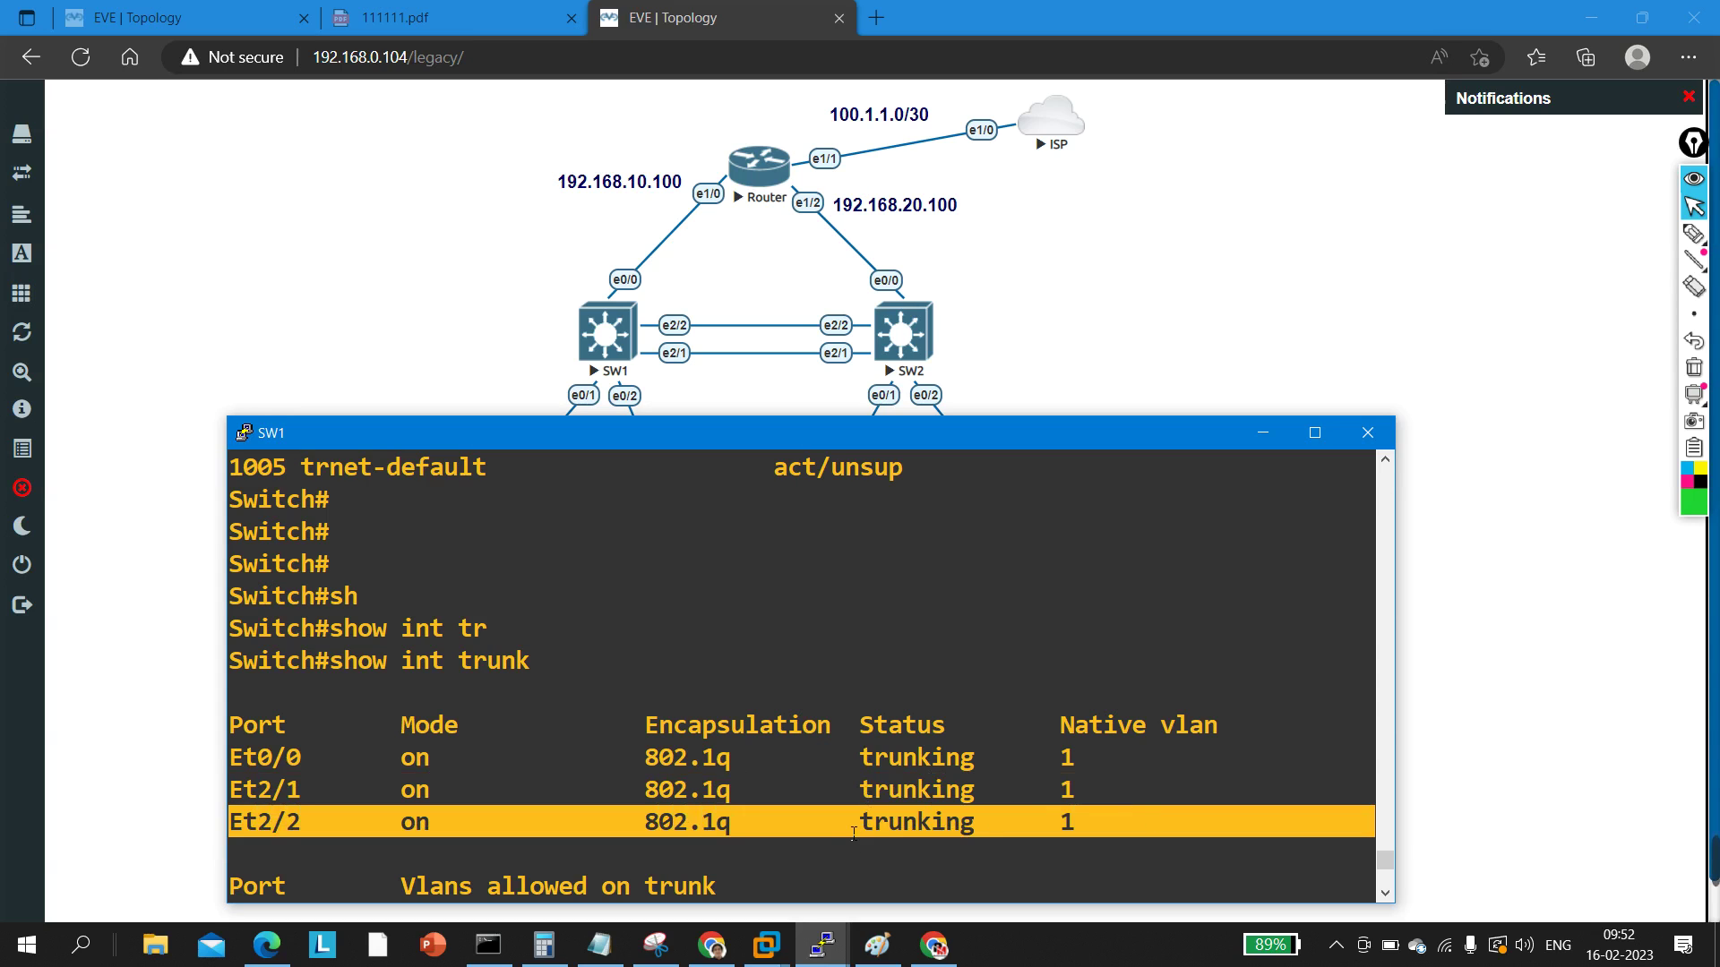
pyautogui.moveTo(603, 828); pyautogui.dragTo(742, 824)
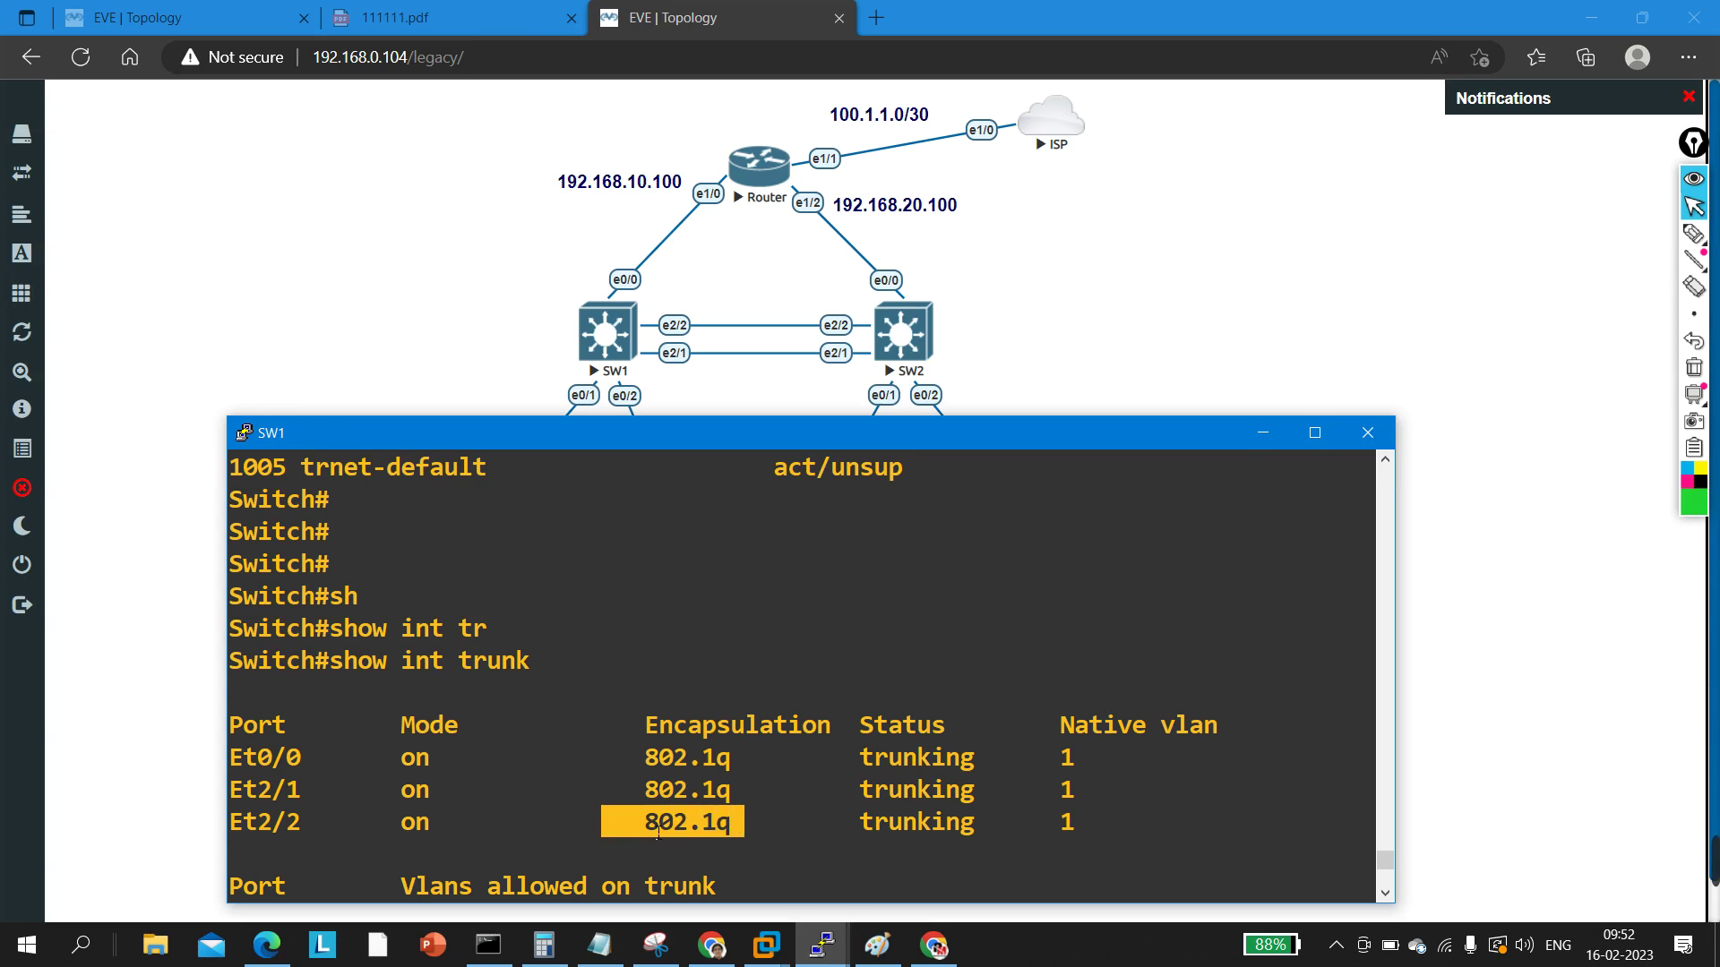
pyautogui.moveTo(1219, 832); pyautogui.dragTo(957, 828)
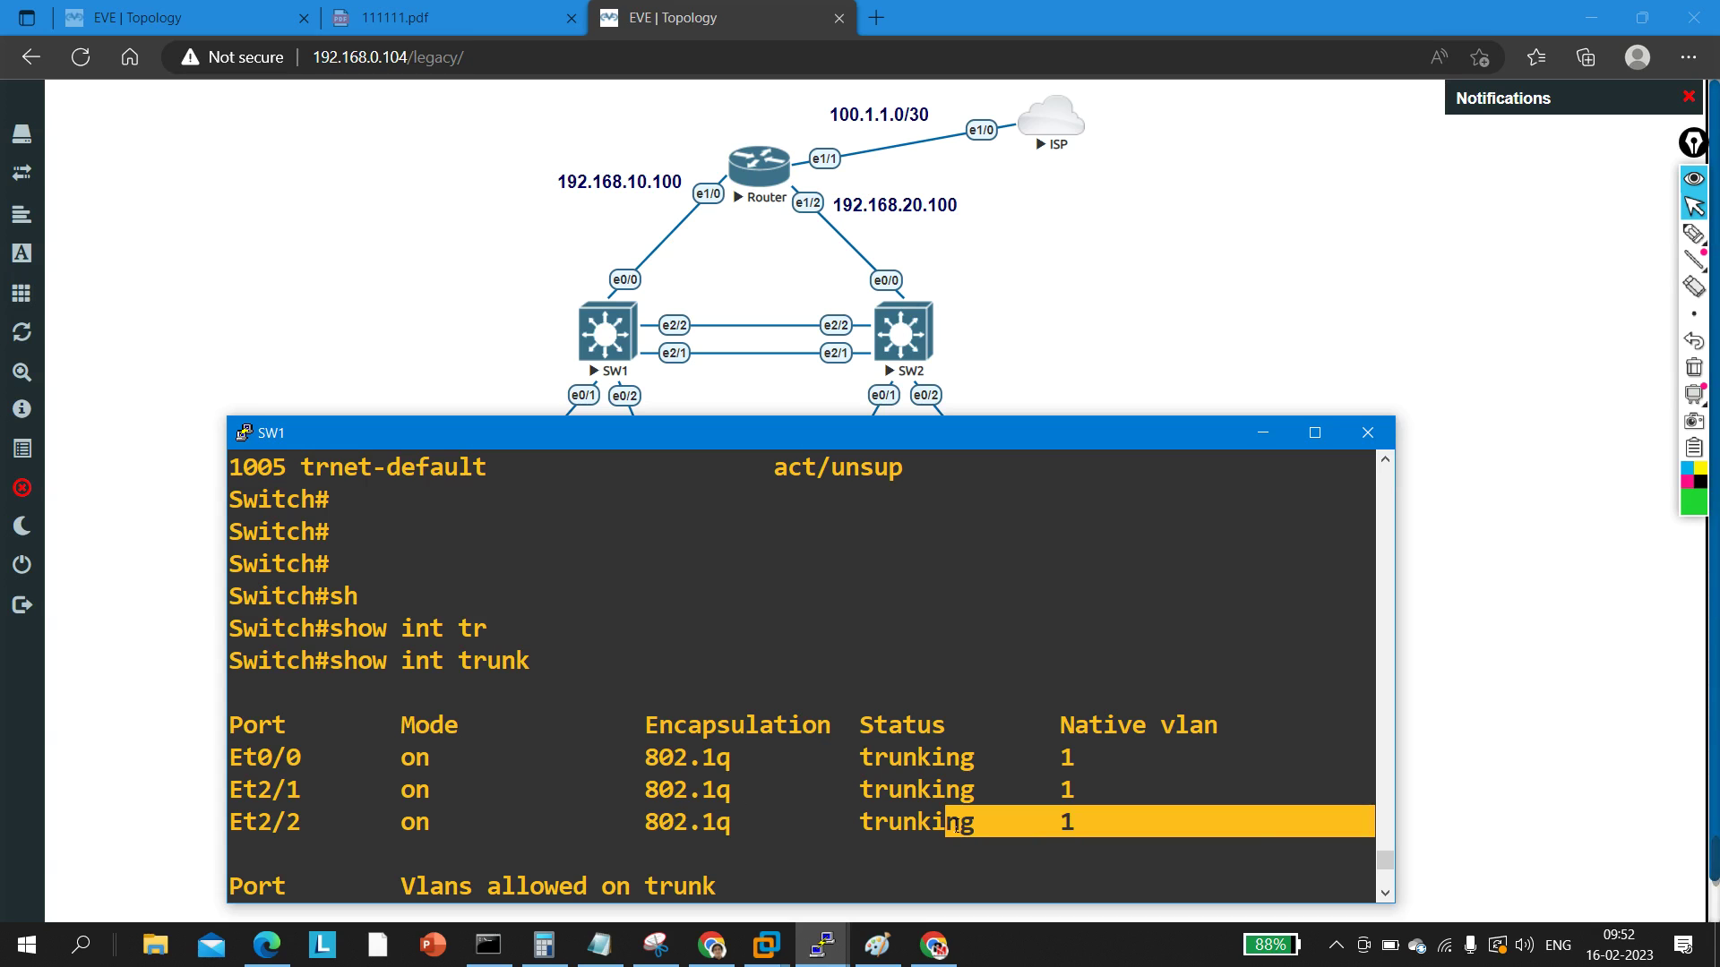
pyautogui.scroll(-5, 762, 784)
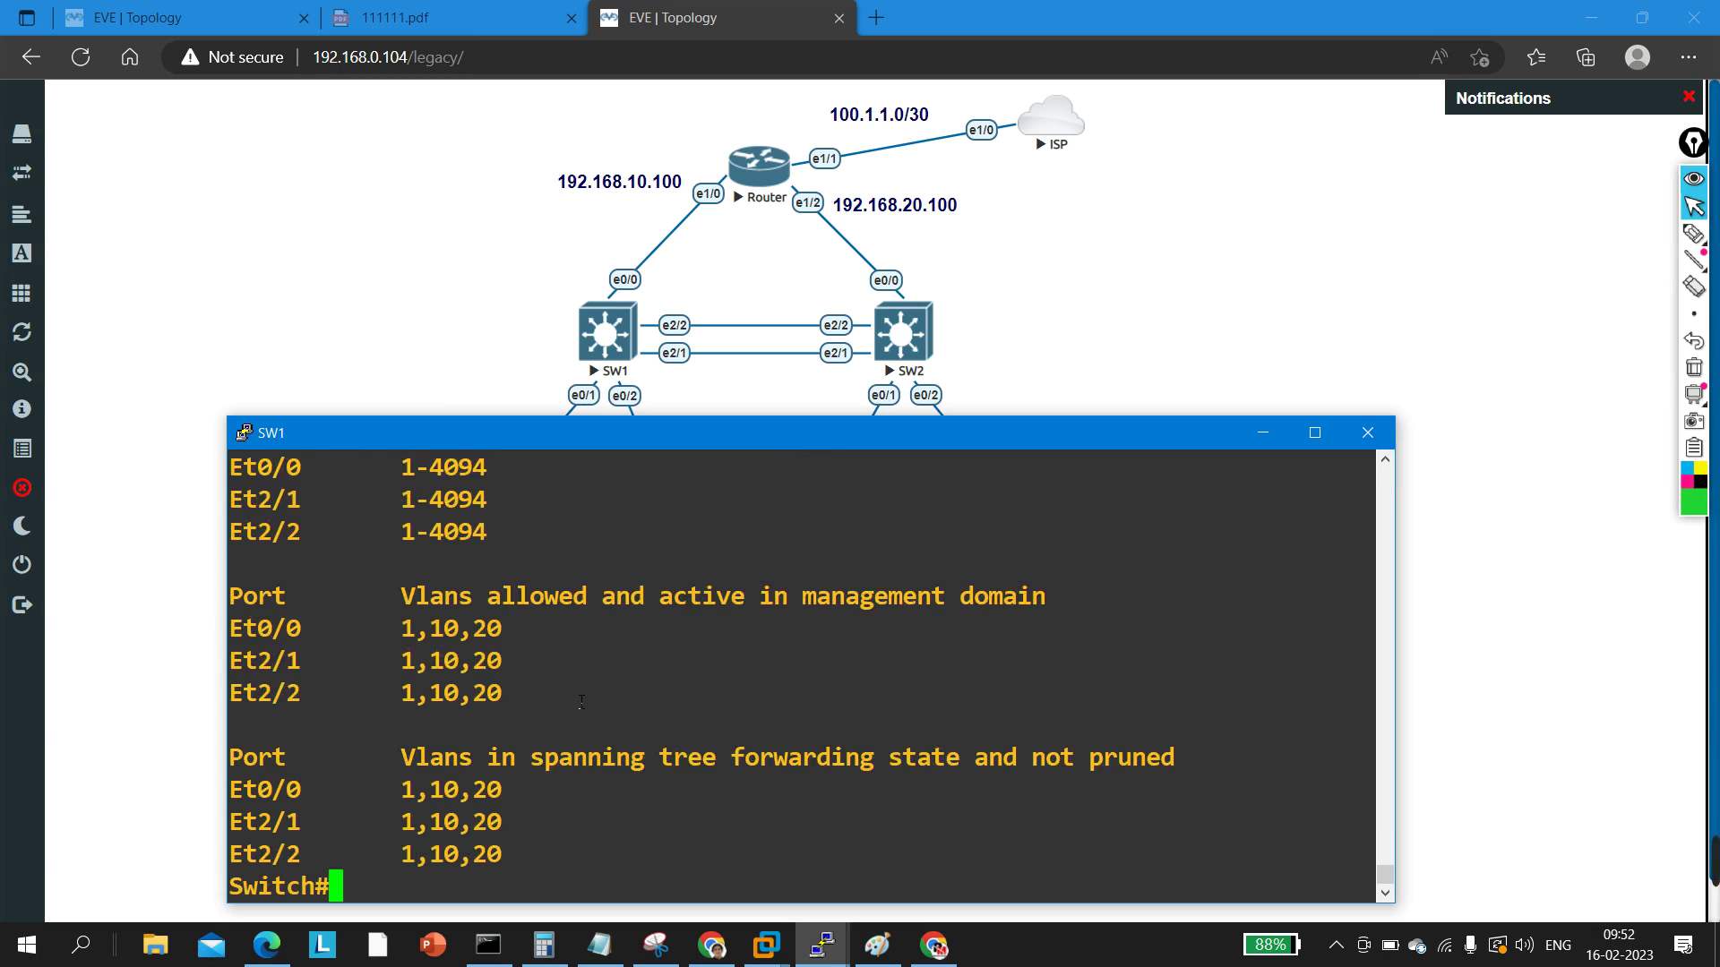
pyautogui.scroll(5, 558, 691)
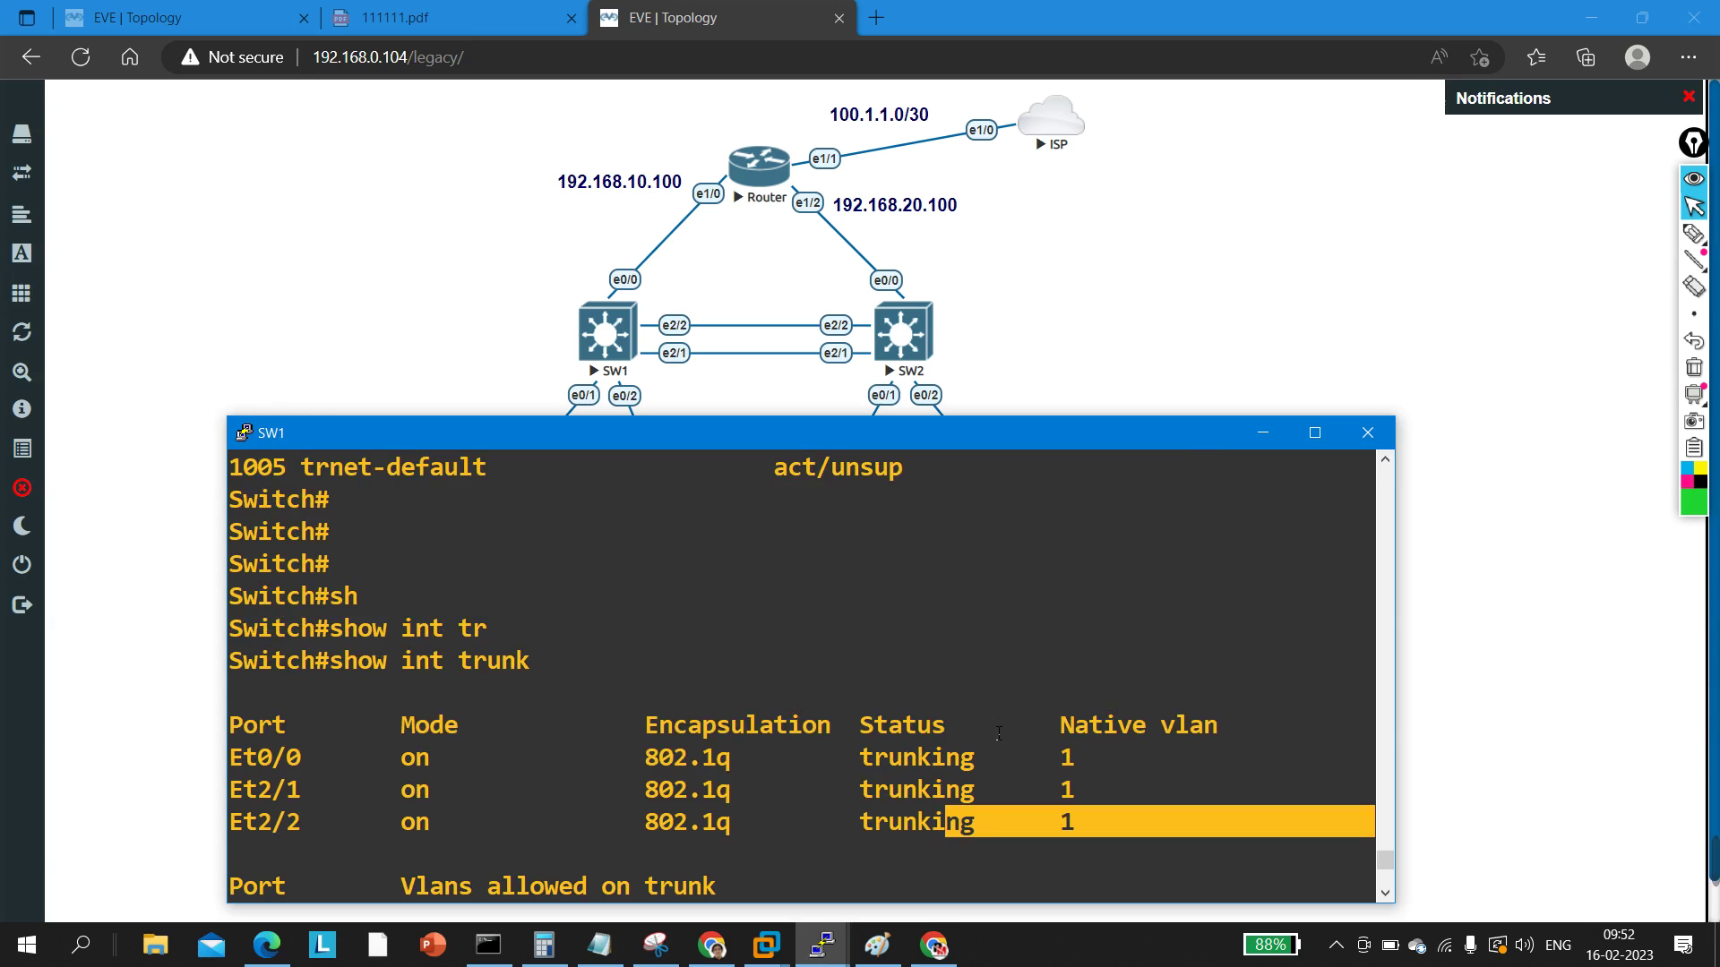
# Step: Switch to the SW2 console and run show interfaces trunk
pyautogui.click(822, 945)
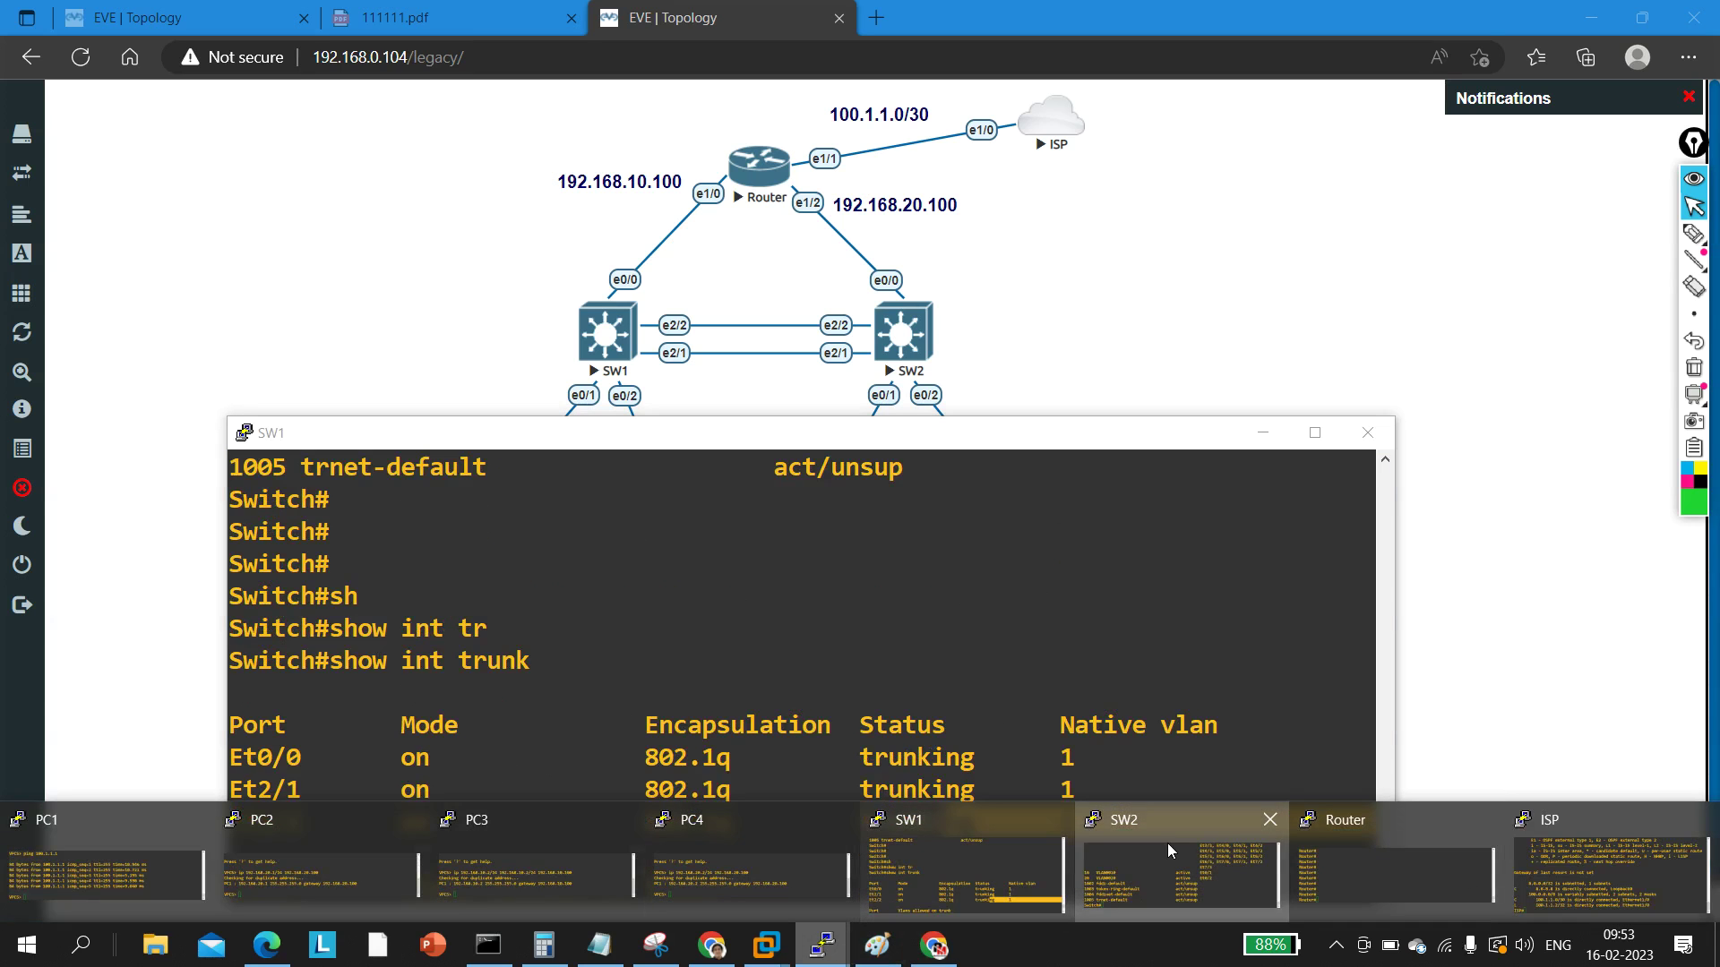
pyautogui.click(1167, 849)
pyautogui.press('Return')
pyautogui.press('Return')
pyautogui.press('Return')
pyautogui.press('Return')
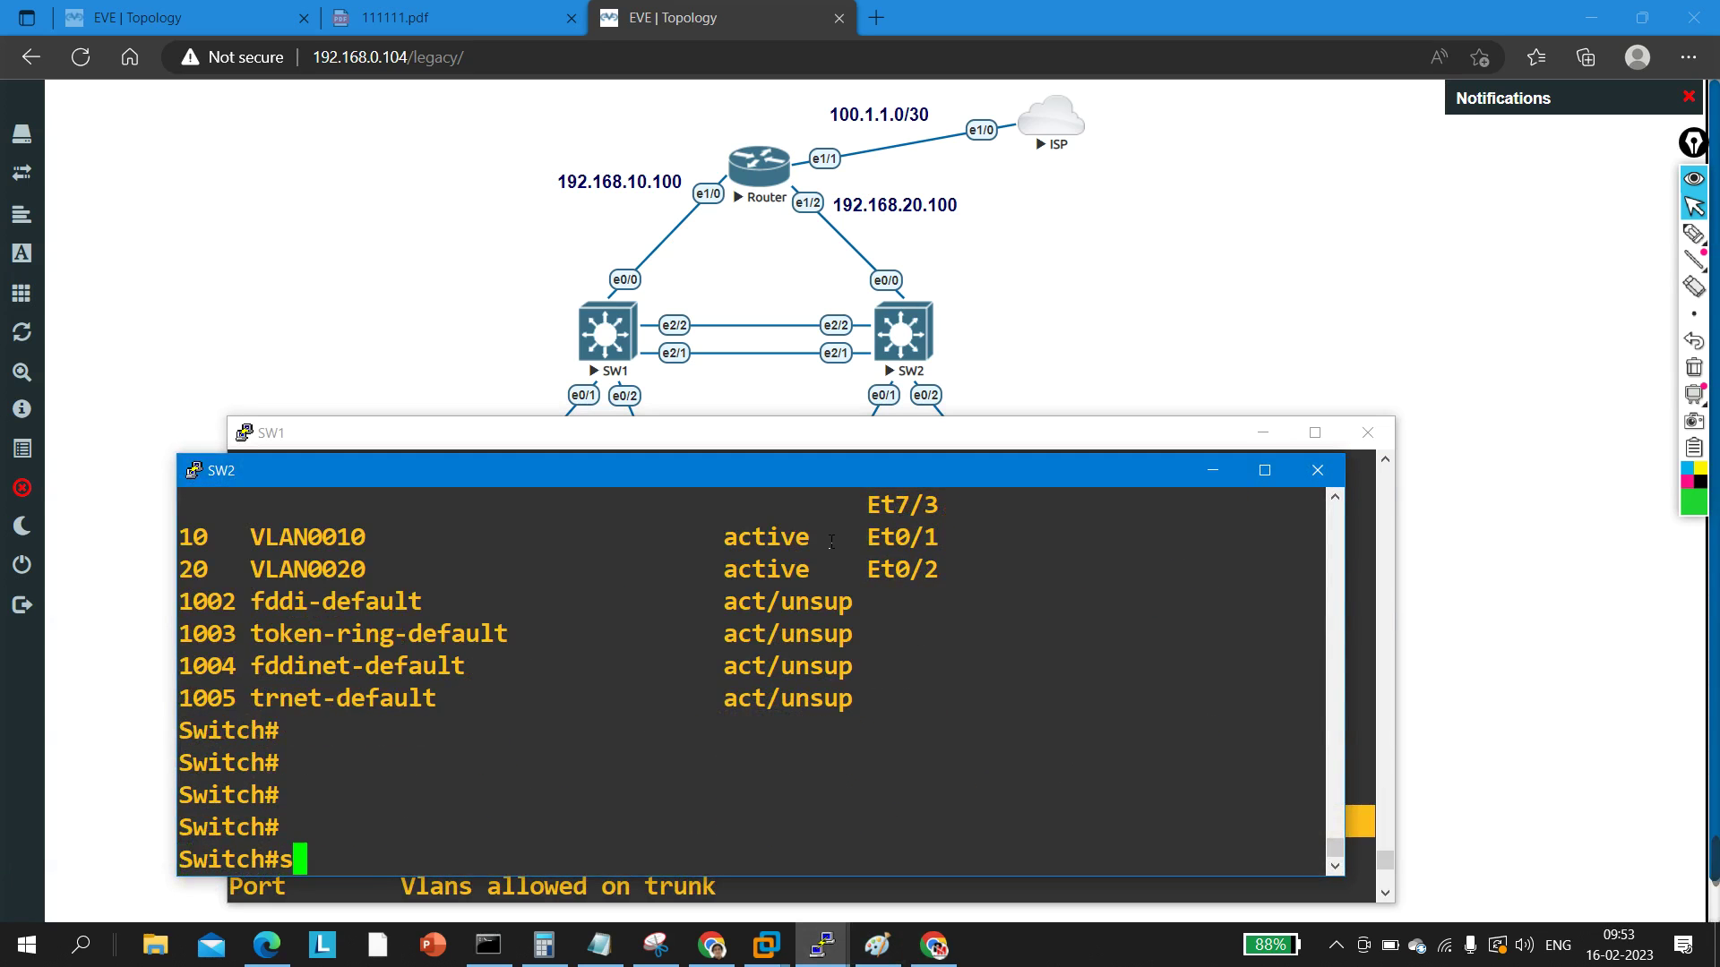
pyautogui.write('sh')
pyautogui.press('Tab')
pyautogui.write('int')
pyautogui.press('Tab')
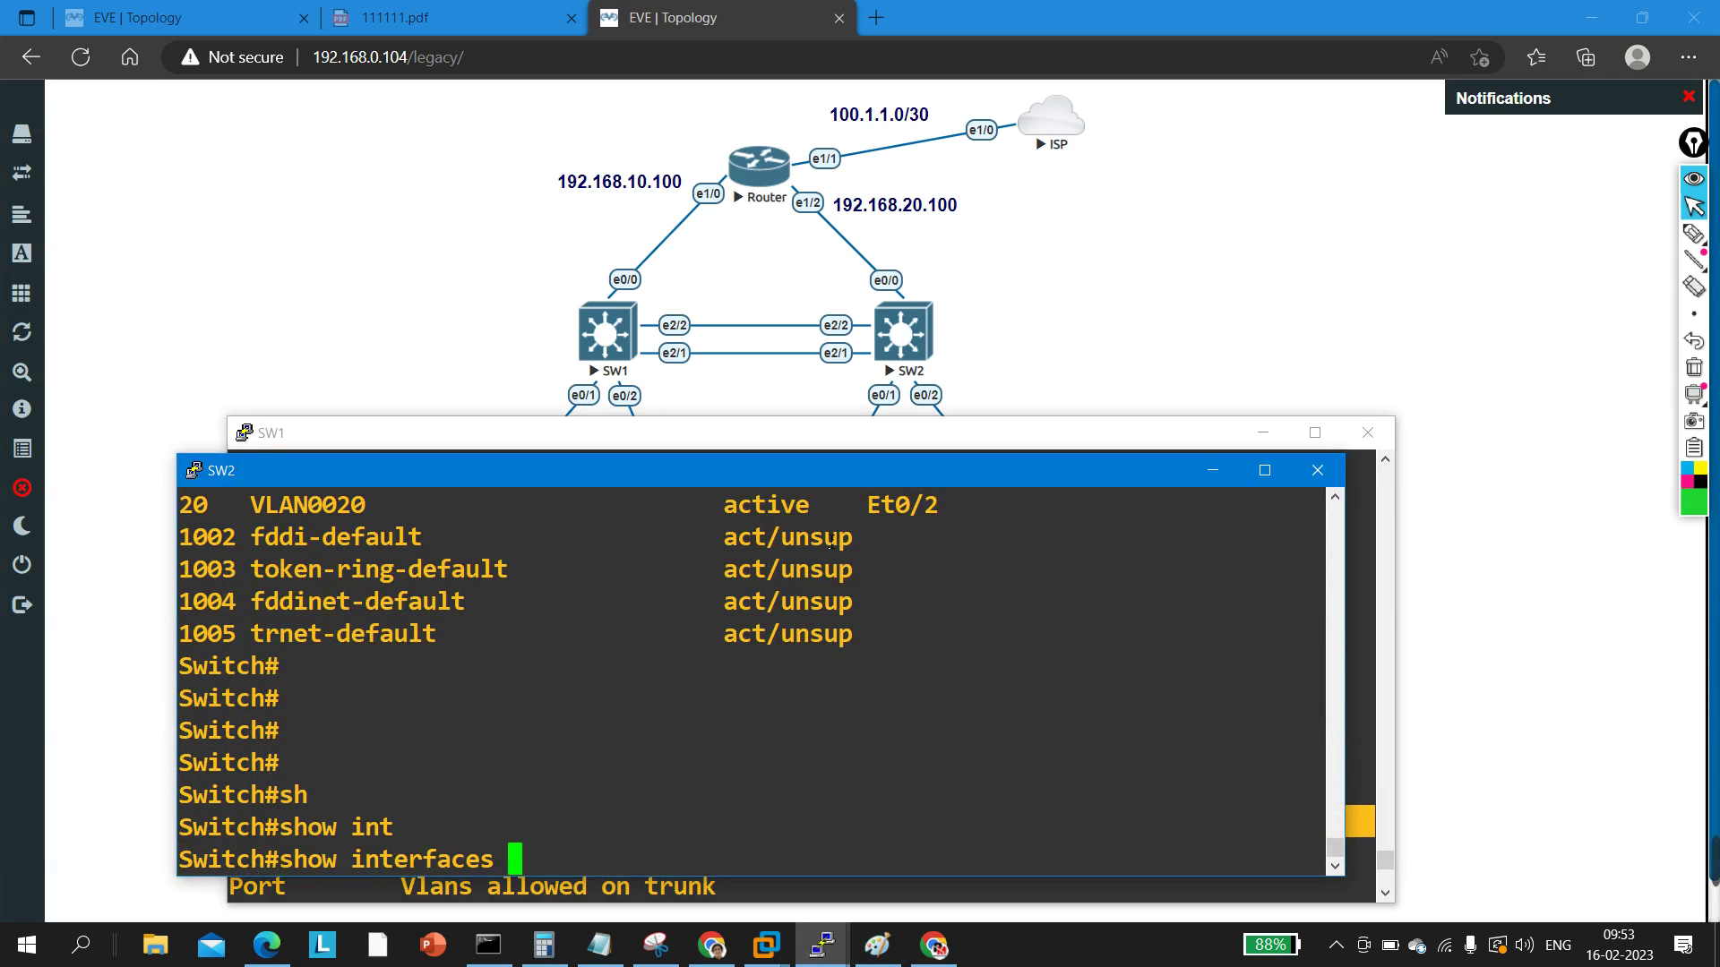
pyautogui.write('tr')
pyautogui.press('Tab')
pyautogui.press('Return')
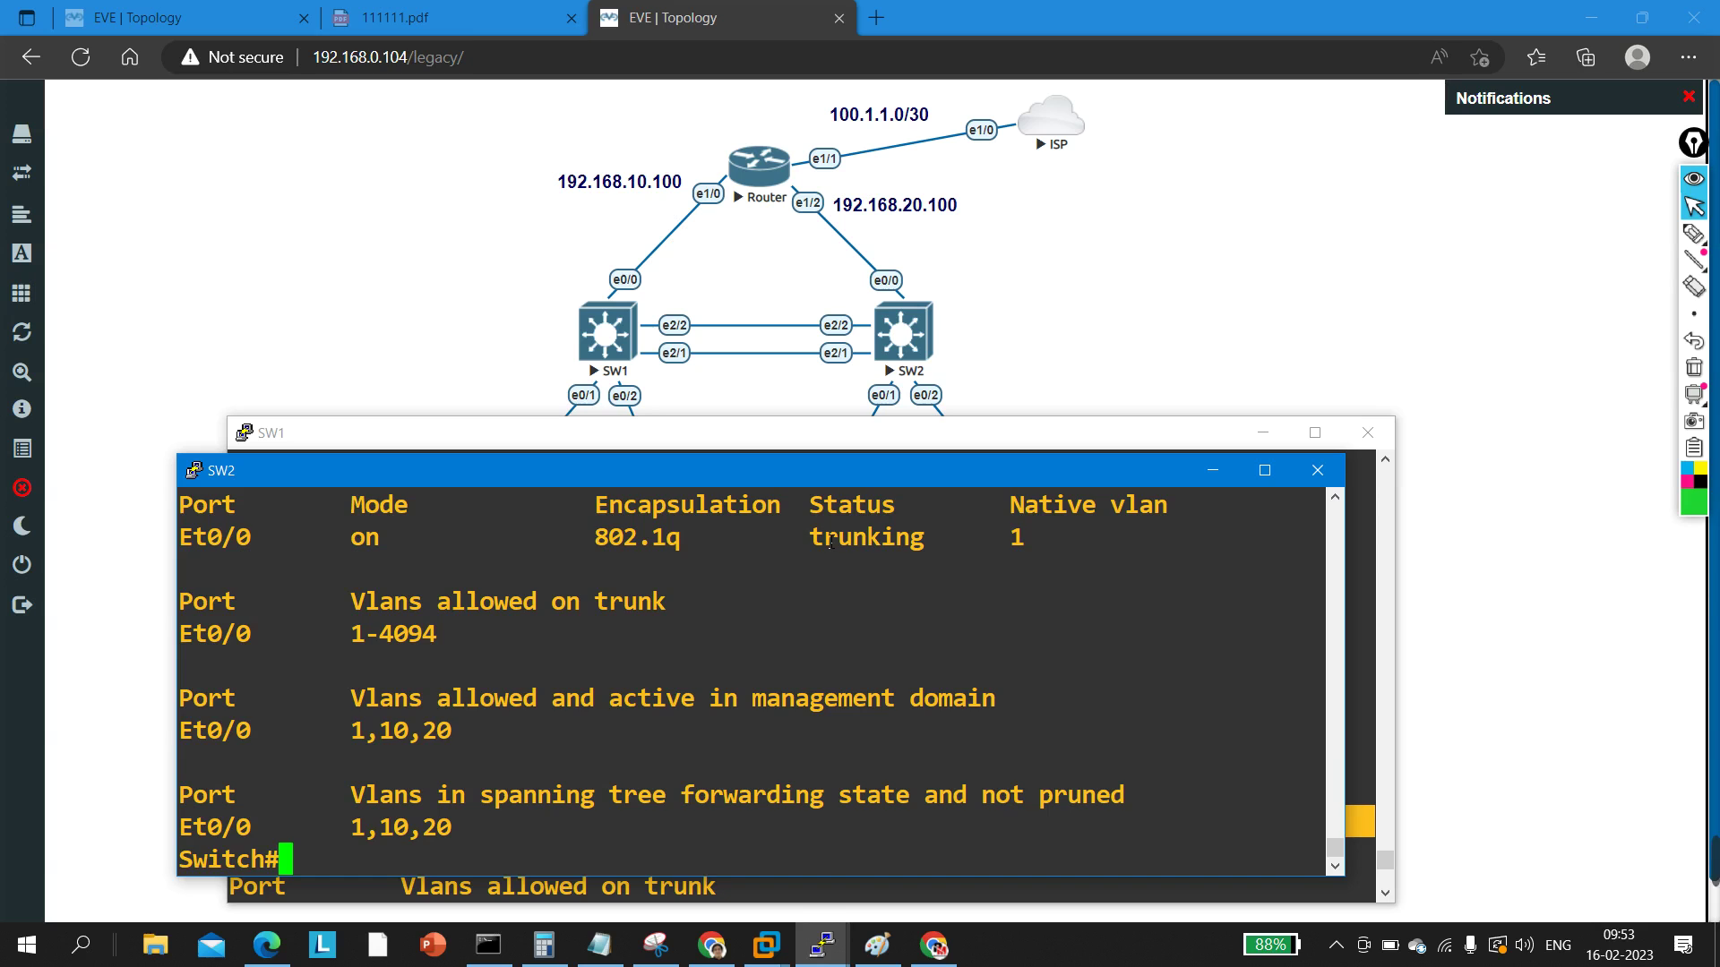
# Step: Highlight the Et0/0 entries in SW2's trunk status, allowed VLAN and spanning tree forwarding sections, then clear the selection
pyautogui.scroll(2, 798, 577)
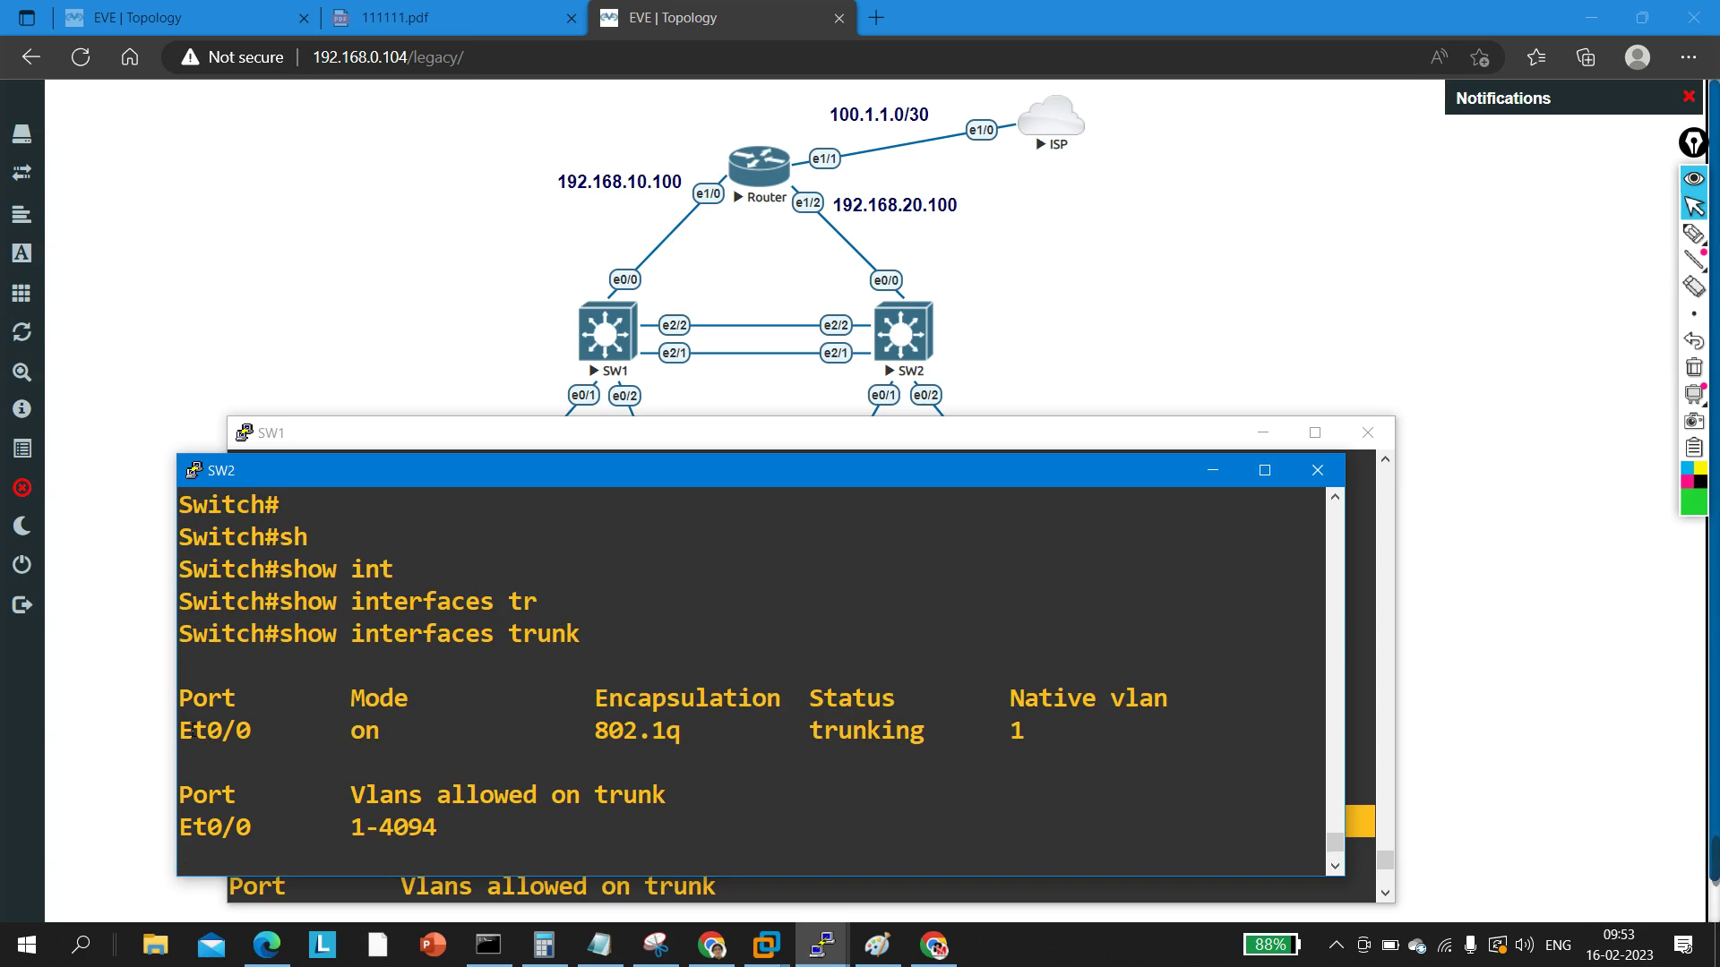
pyautogui.moveTo(193, 731); pyautogui.dragTo(1083, 732)
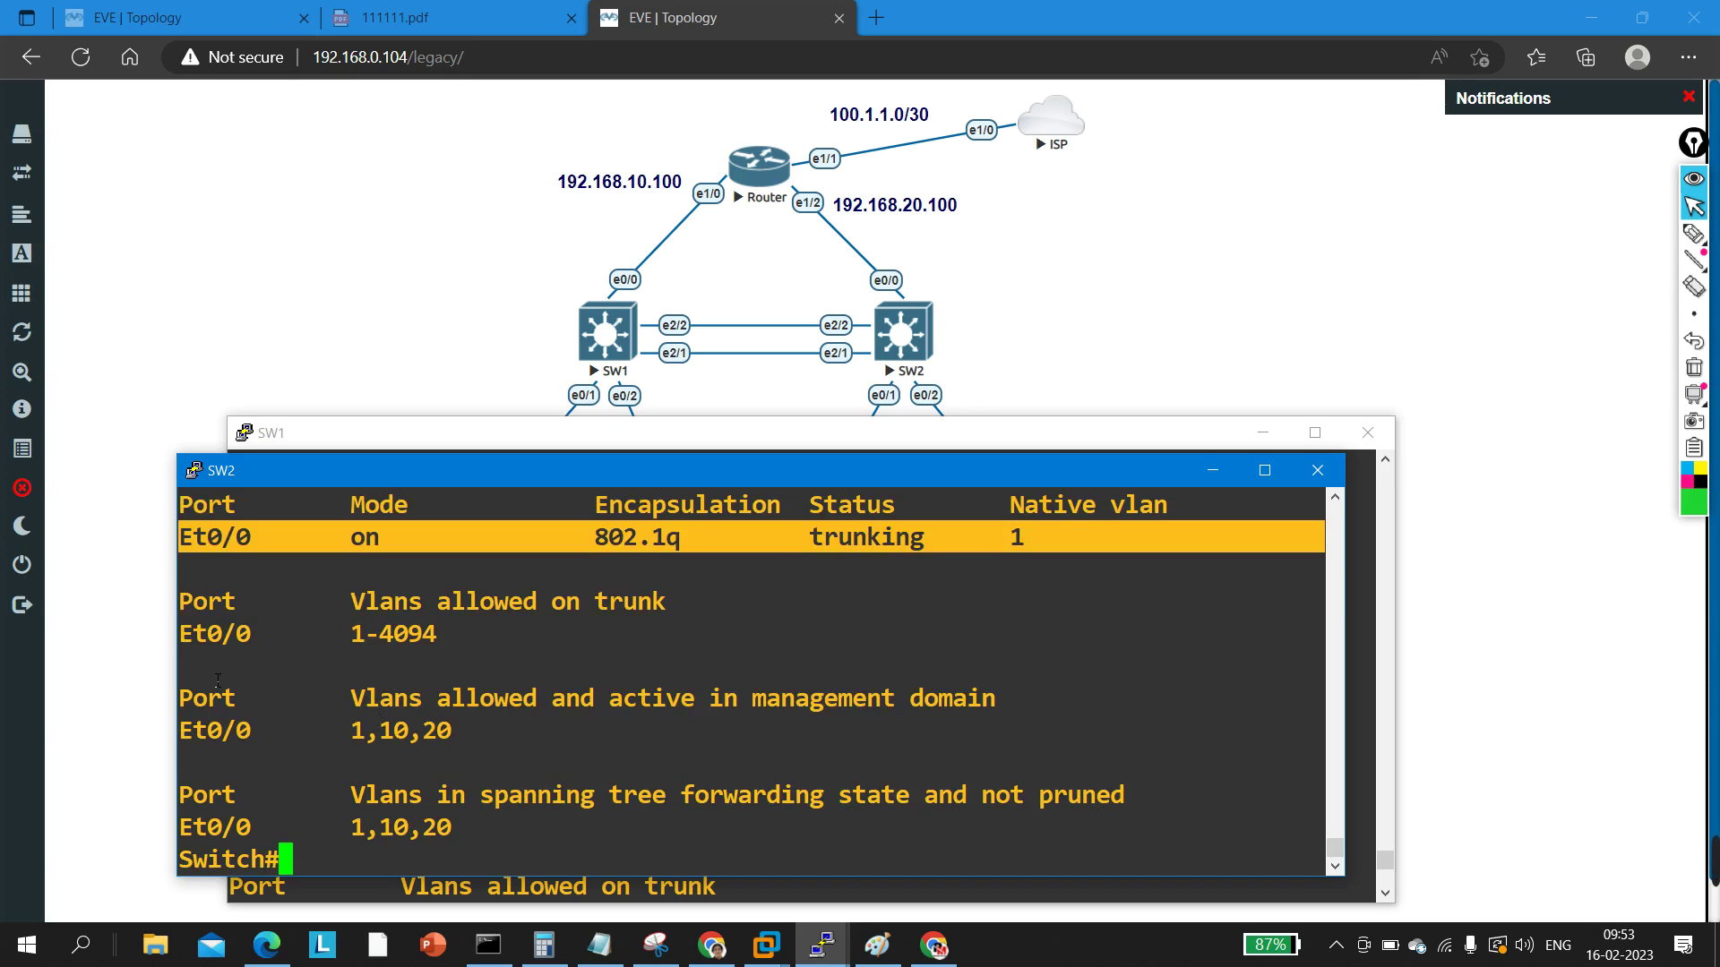
pyautogui.click(218, 637)
pyautogui.moveTo(191, 633); pyautogui.dragTo(308, 633)
pyautogui.moveTo(194, 796); pyautogui.dragTo(453, 828)
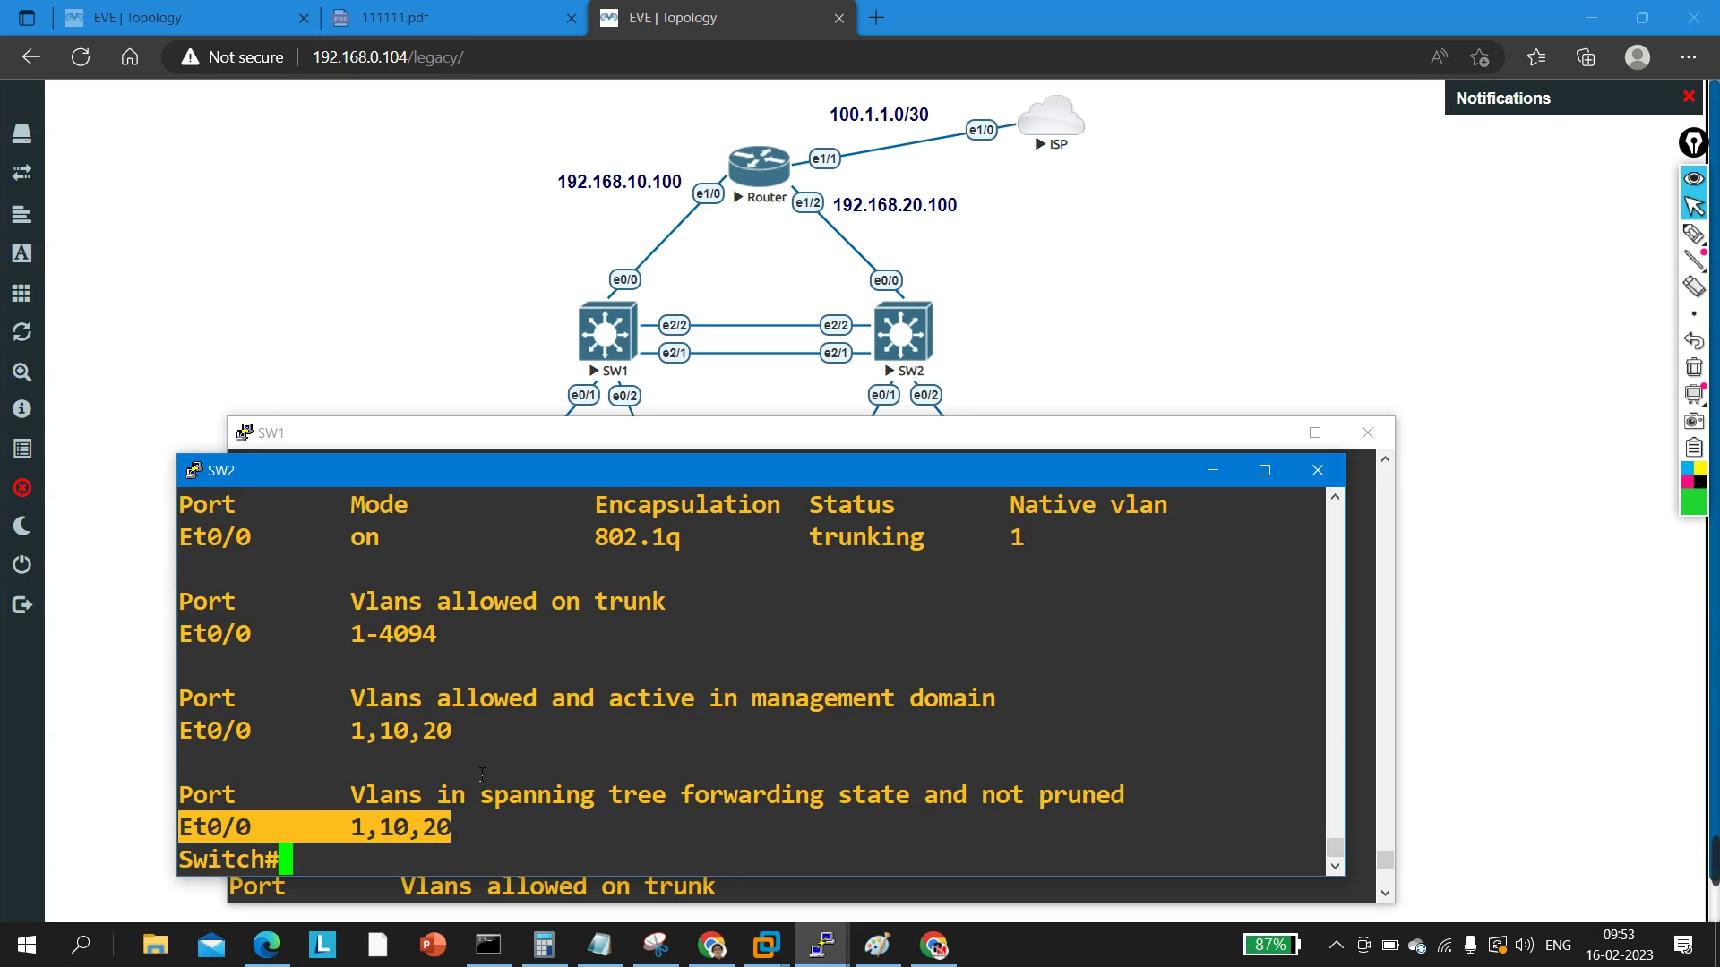
pyautogui.click(685, 736)
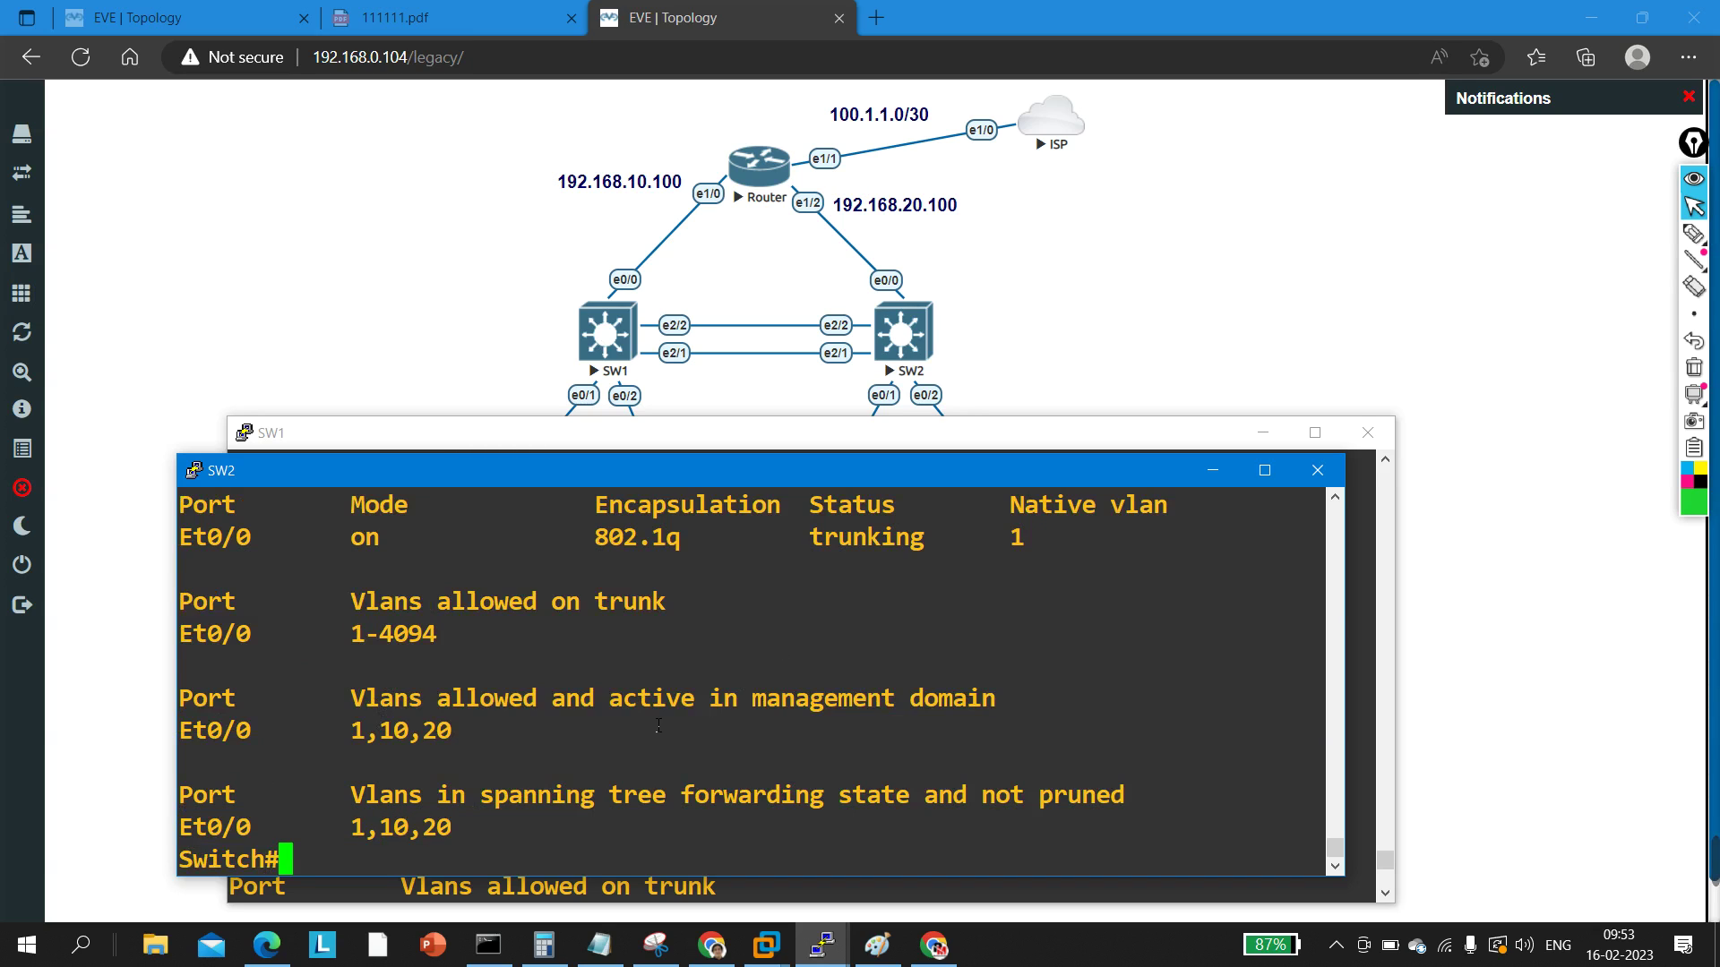
# Step: Run show etherchannel on SW2
pyautogui.press('Return')
pyautogui.press('Return')
pyautogui.press('Return')
pyautogui.press('Return')
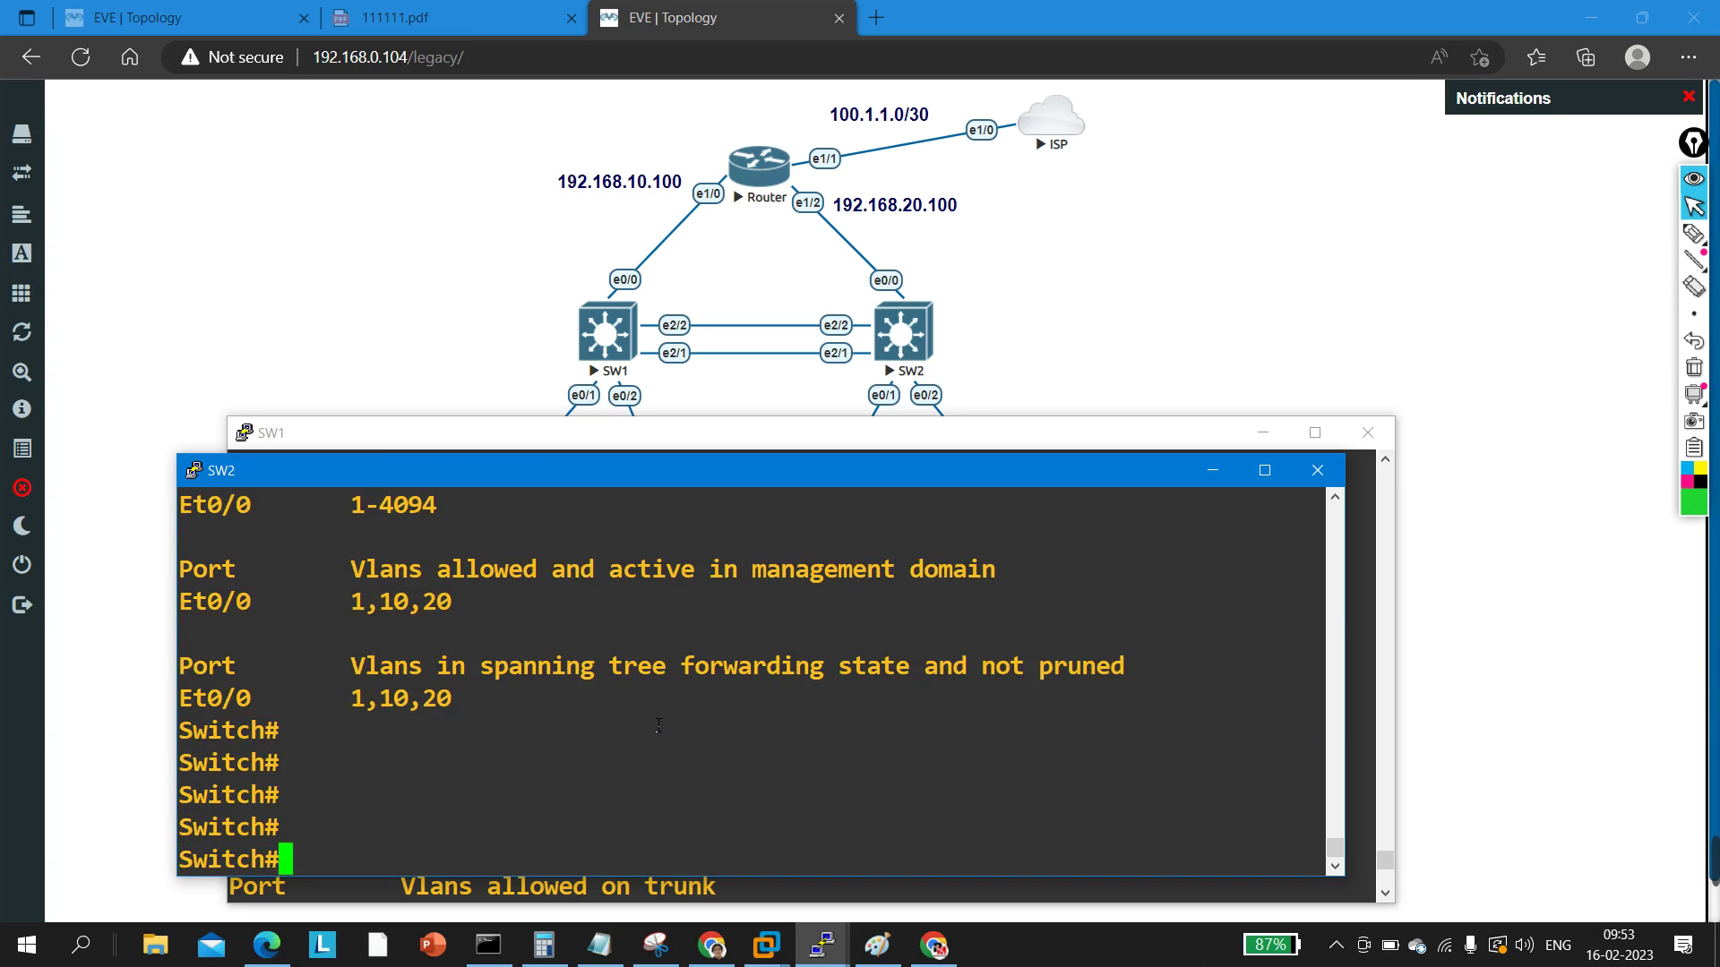
pyautogui.write('sh')
pyautogui.press('Tab')
pyautogui.write('eth')
pyautogui.press('Tab')
pyautogui.write('c')
pyautogui.press('Tab')
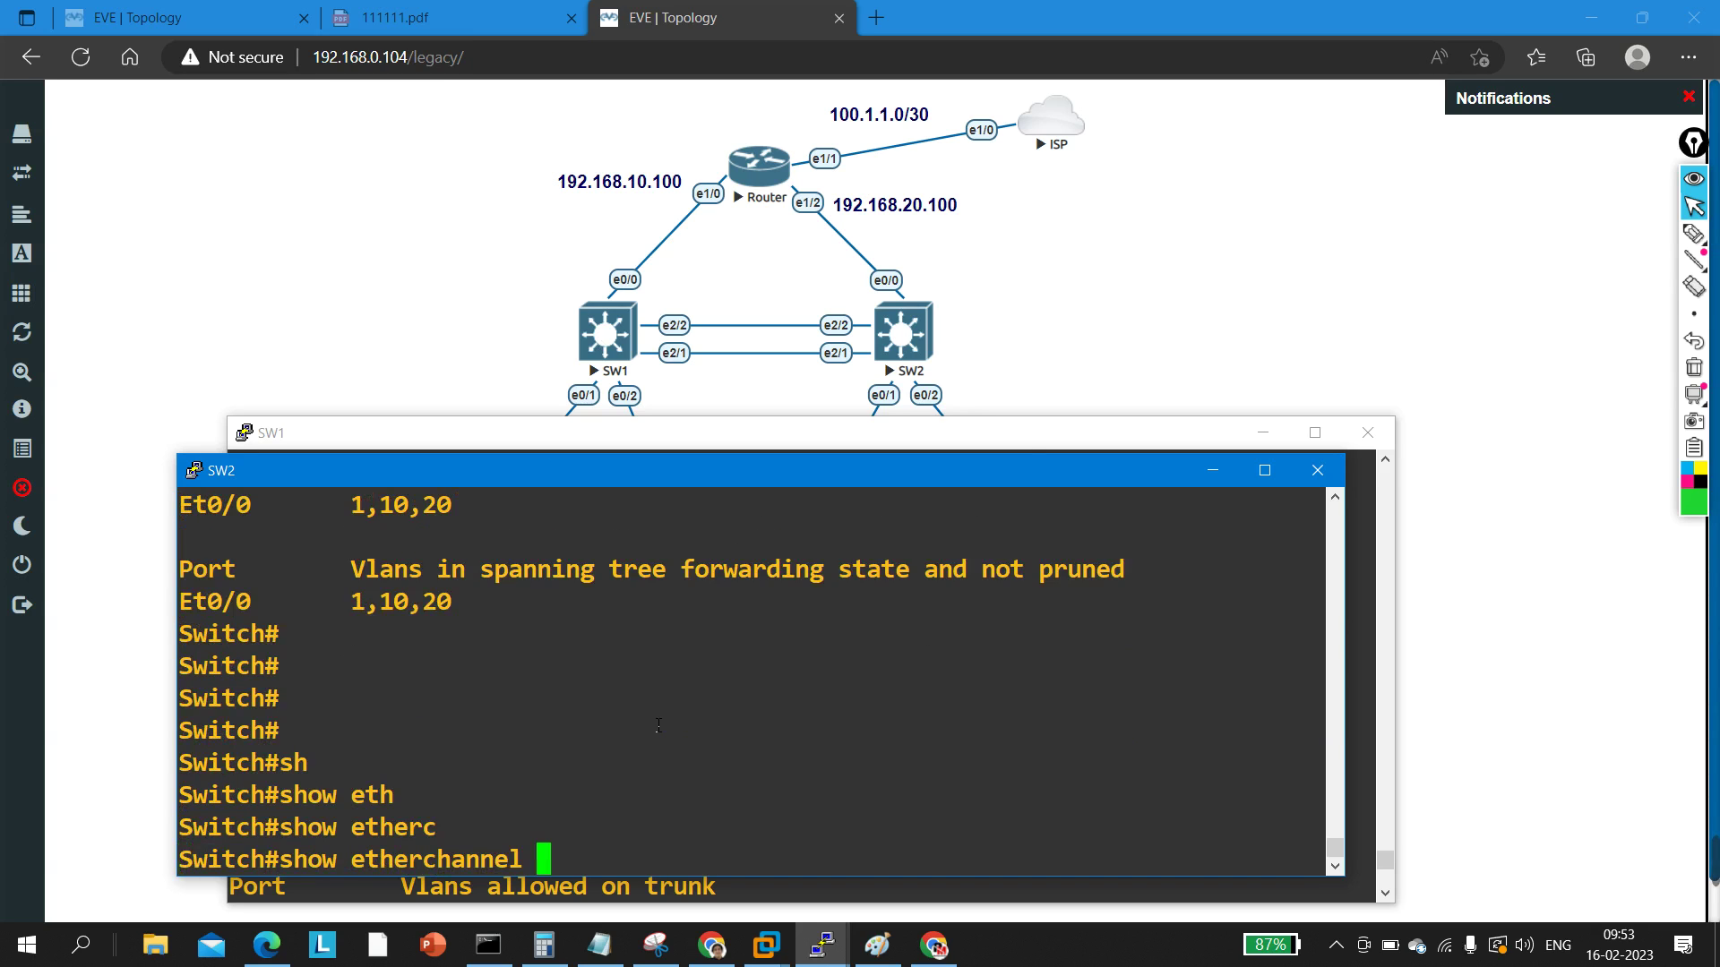
pyautogui.press('Return')
# Step: Run show ip int on SW2 and advance through the interface details
pyautogui.write('sh')
pyautogui.press('BackSpace')
pyautogui.press('BackSpace')
pyautogui.write('sh')
pyautogui.press('Tab')
pyautogui.write('ip int')
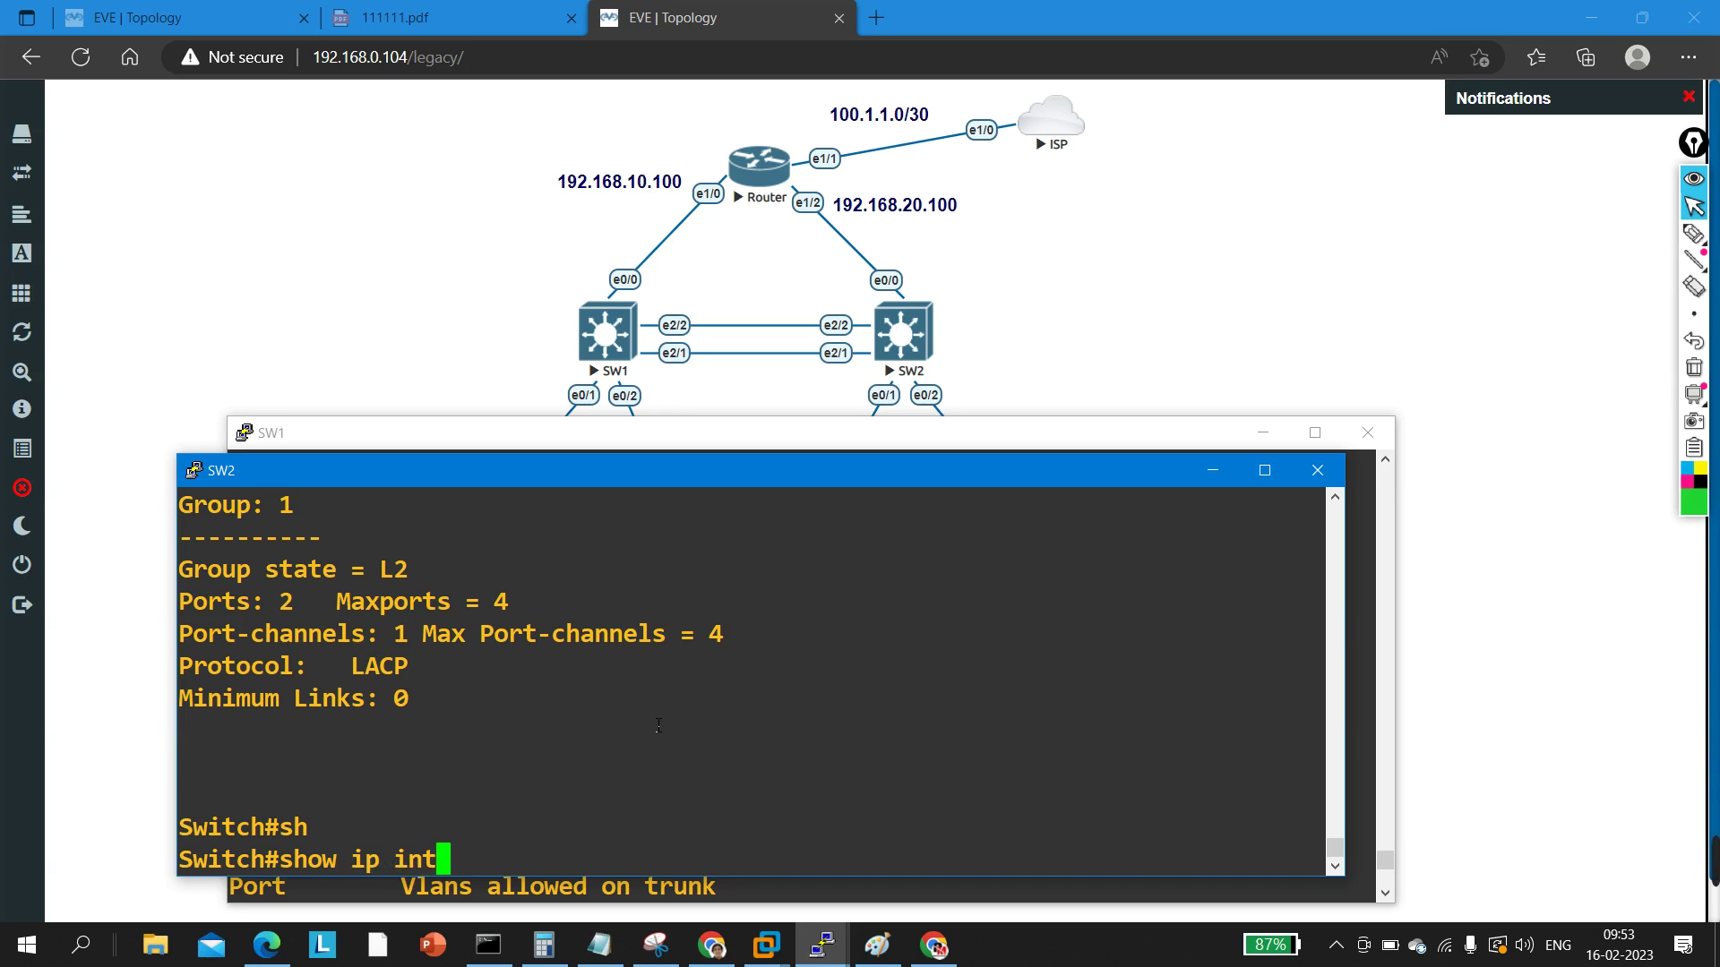
pyautogui.press('Return')
pyautogui.press('Return')
pyautogui.press('Return')
pyautogui.press('Return')
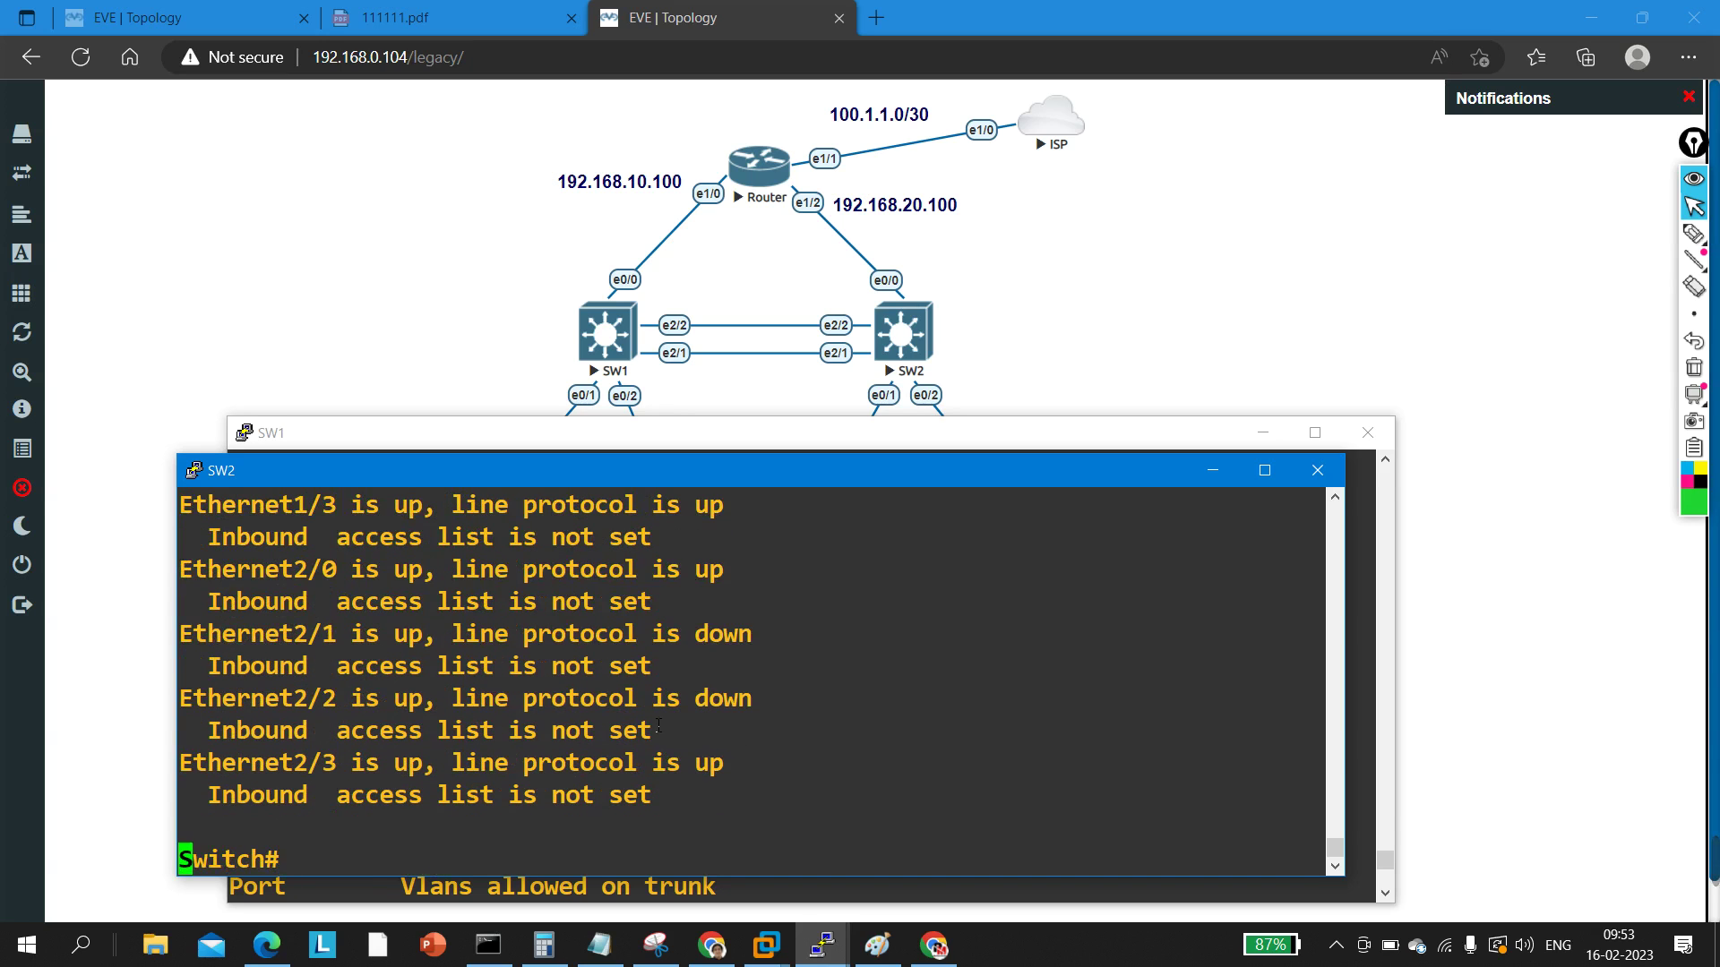
# Step: Run show ip int br on SW2 and page through the summary to its end
pyautogui.press('Up')
pyautogui.write('br')
pyautogui.press('Return')
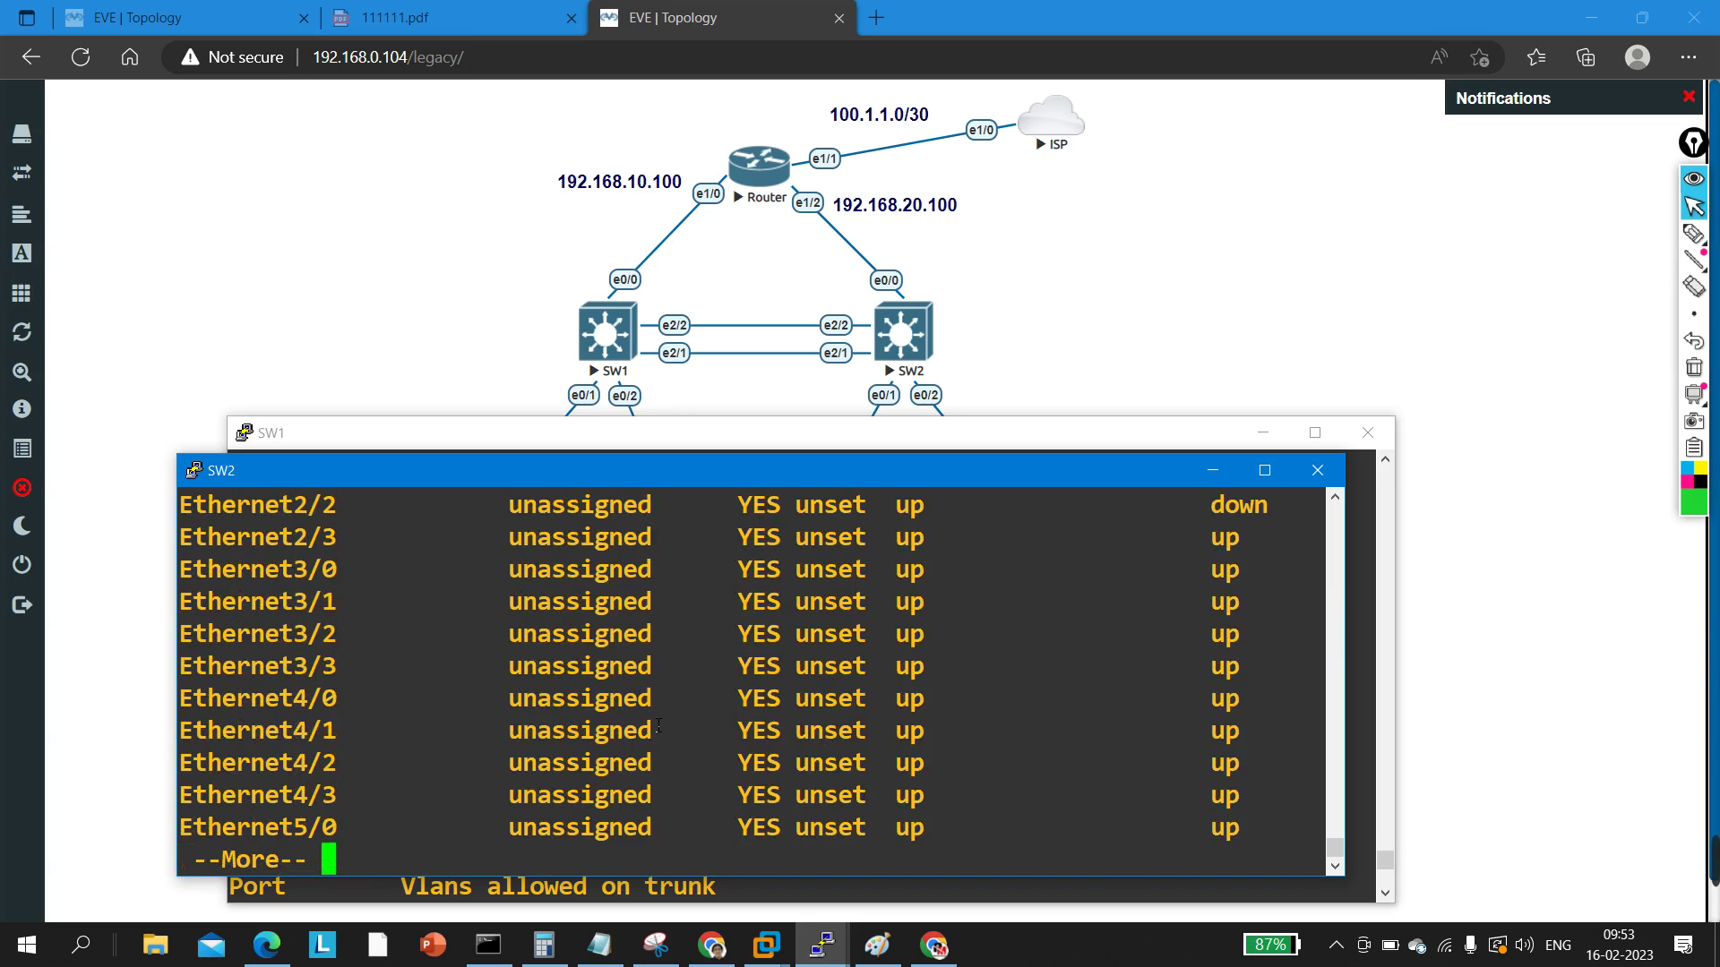
pyautogui.press('Return')
pyautogui.press('Return')
pyautogui.press('Return')
pyautogui.press('Return')
pyautogui.press('Return')
pyautogui.press('Return')
pyautogui.press('Return')
pyautogui.press('Return')
pyautogui.press('Return')
pyautogui.press('Return')
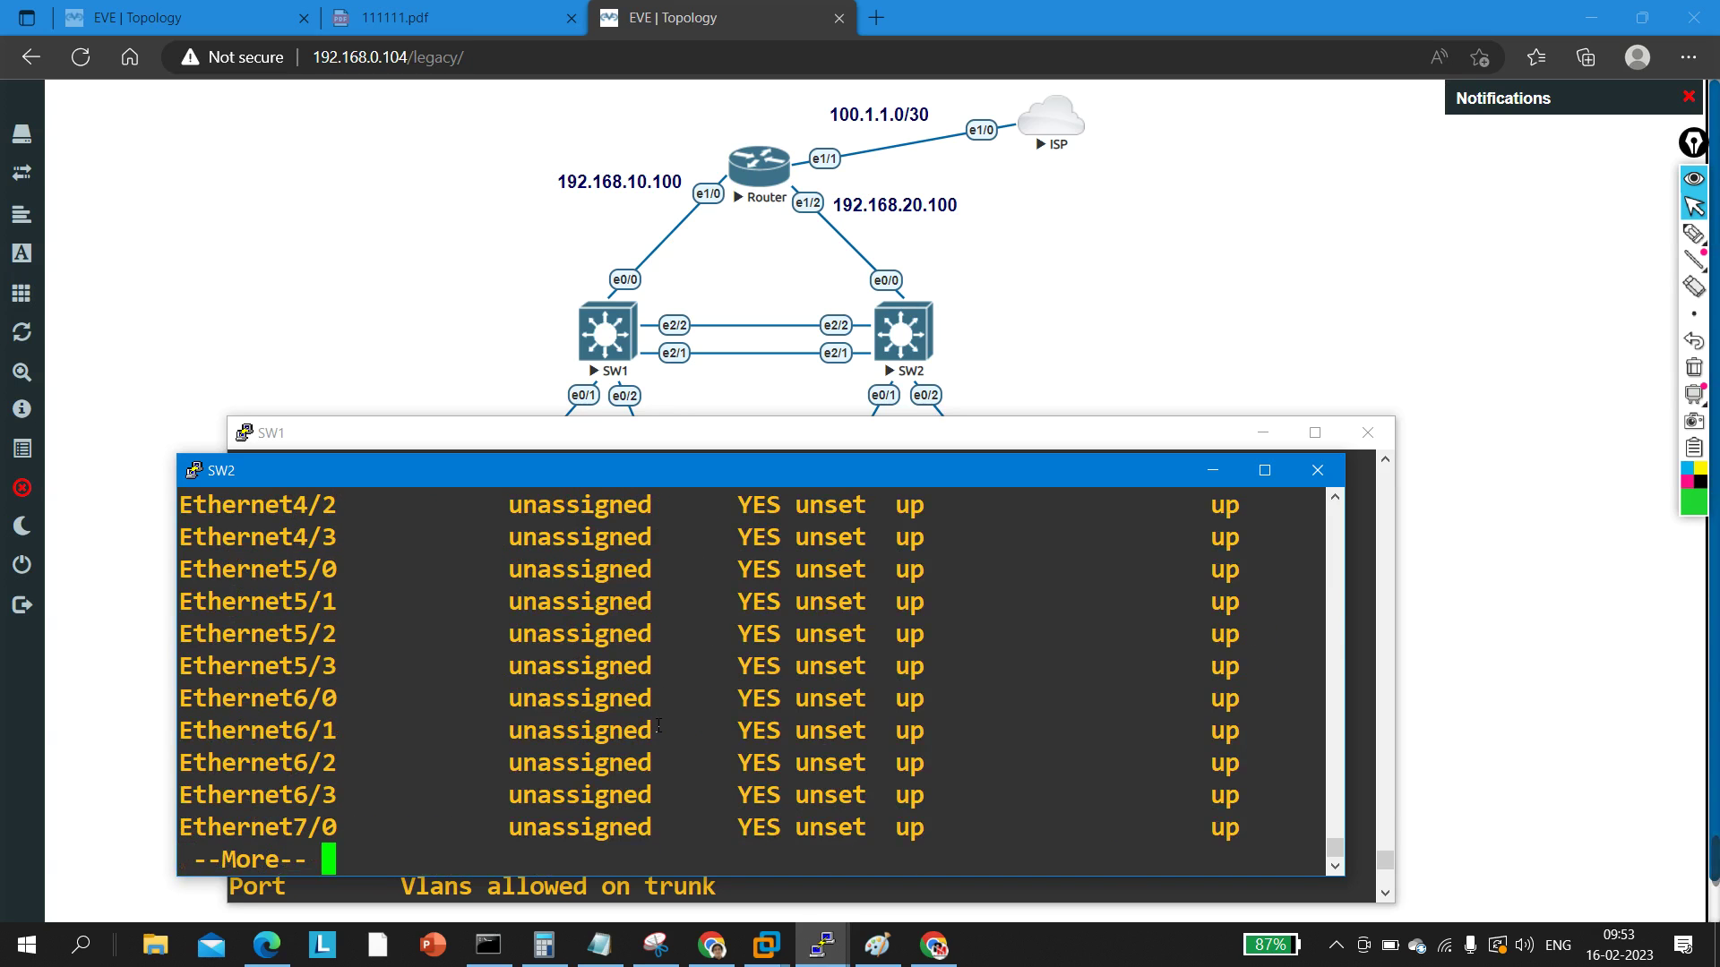
pyautogui.press('Return')
pyautogui.press('Return')
pyautogui.press('Return')
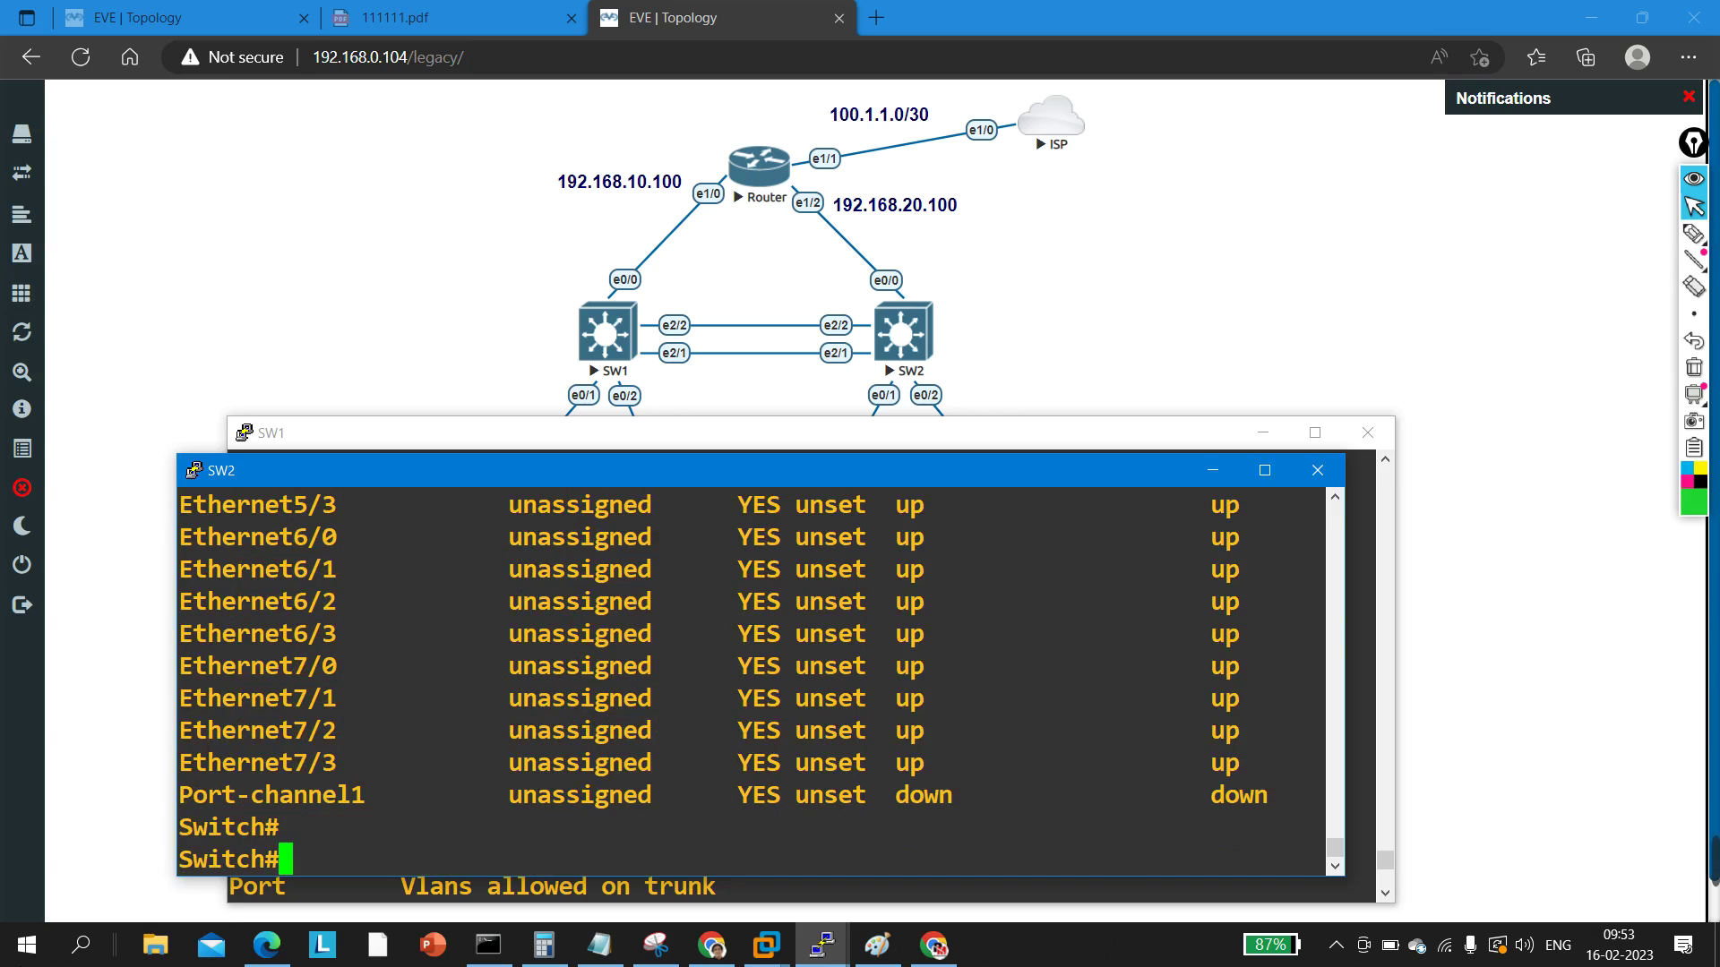
# Step: Enlarge the SW2 console window and highlight the Port-channel1 row with its status and protocol values
pyautogui.moveTo(186, 797); pyautogui.dragTo(424, 813)
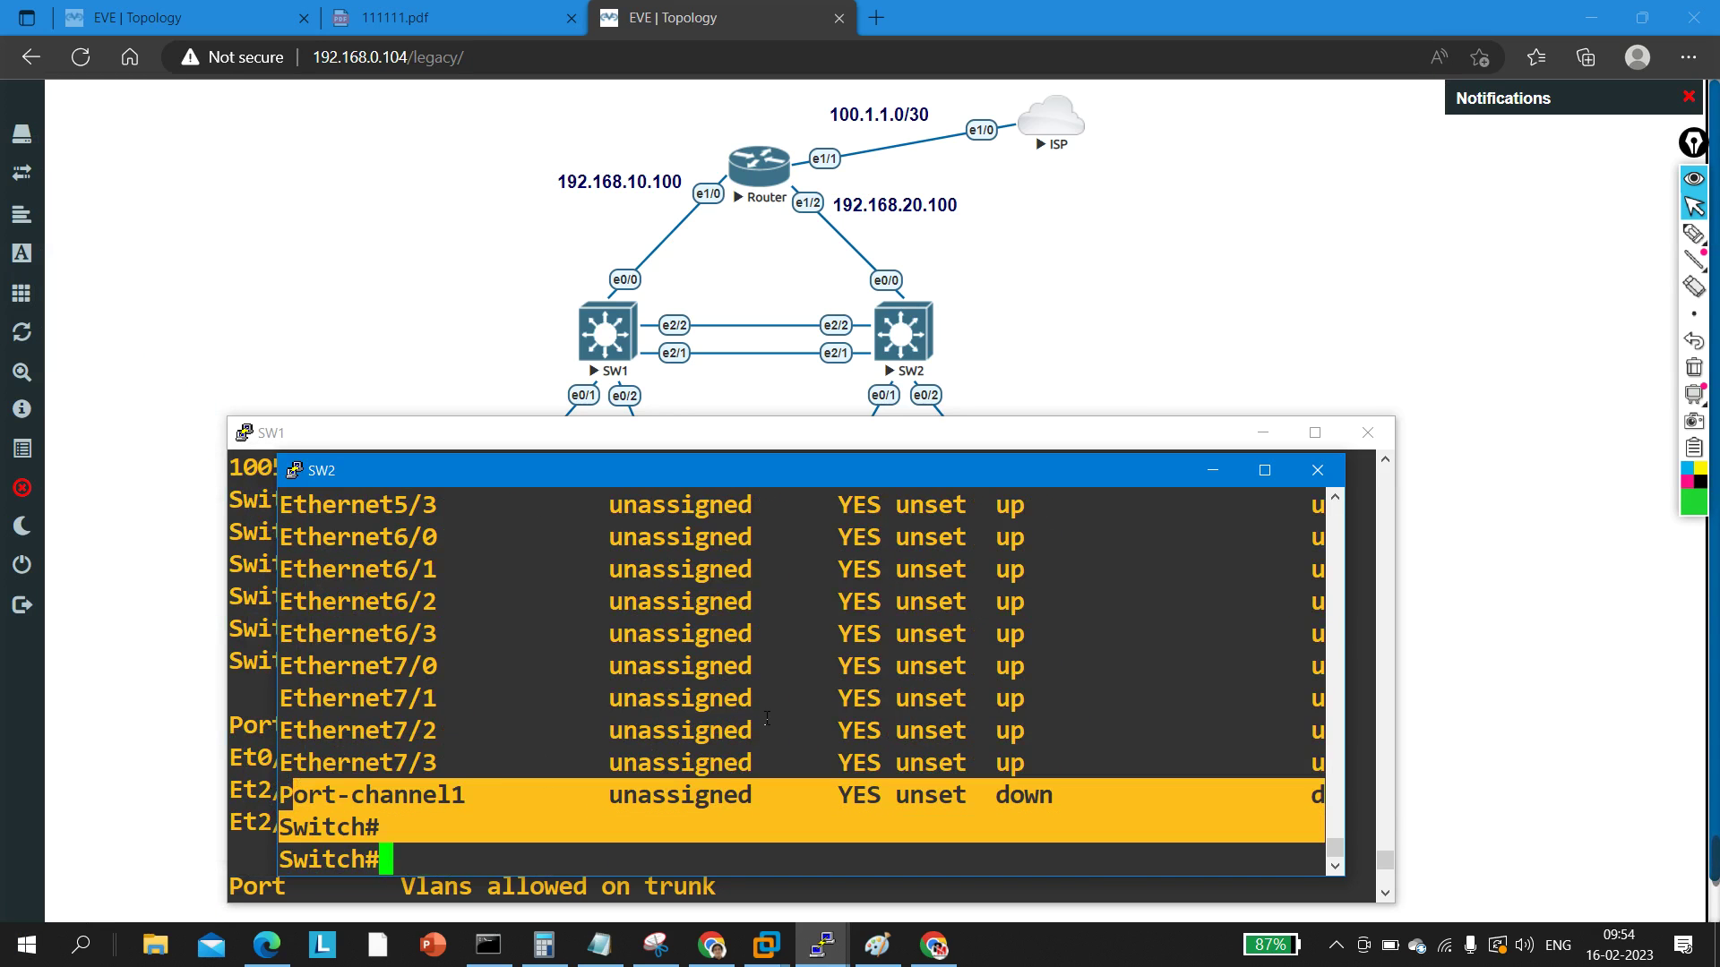
pyautogui.moveTo(1358, 747); pyautogui.dragTo(1589, 735)
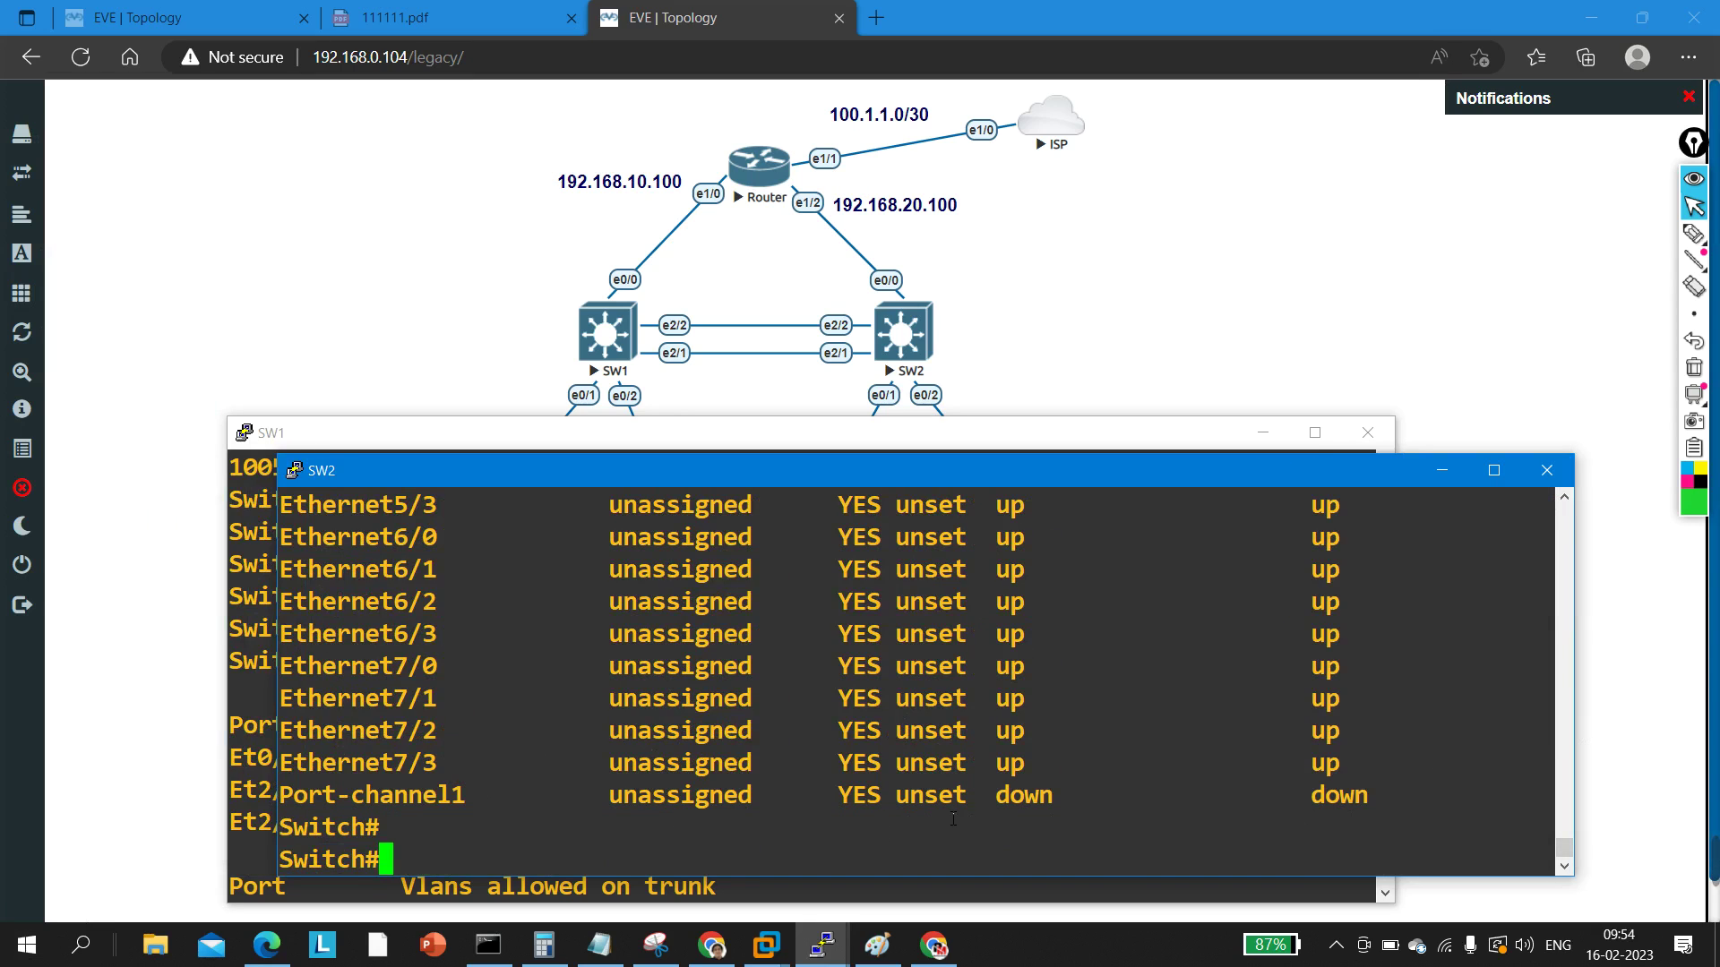
pyautogui.moveTo(1020, 803); pyautogui.dragTo(1150, 805)
pyautogui.moveTo(1312, 808); pyautogui.dragTo(1393, 801)
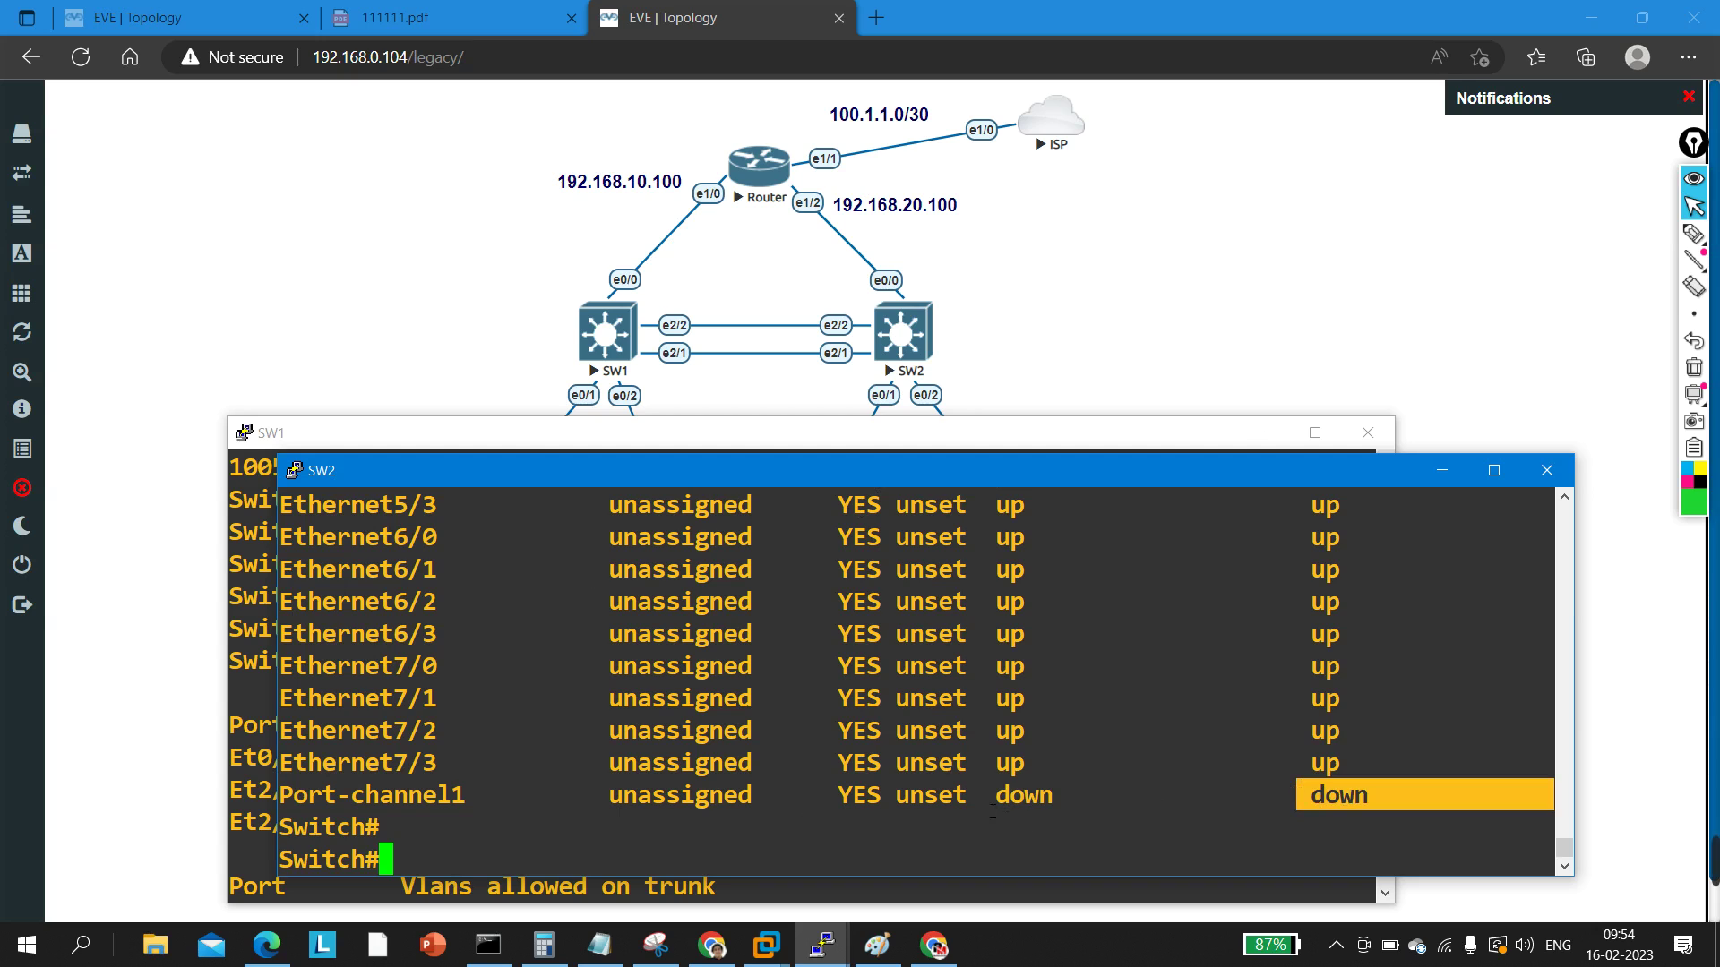
pyautogui.moveTo(996, 804); pyautogui.dragTo(1557, 815)
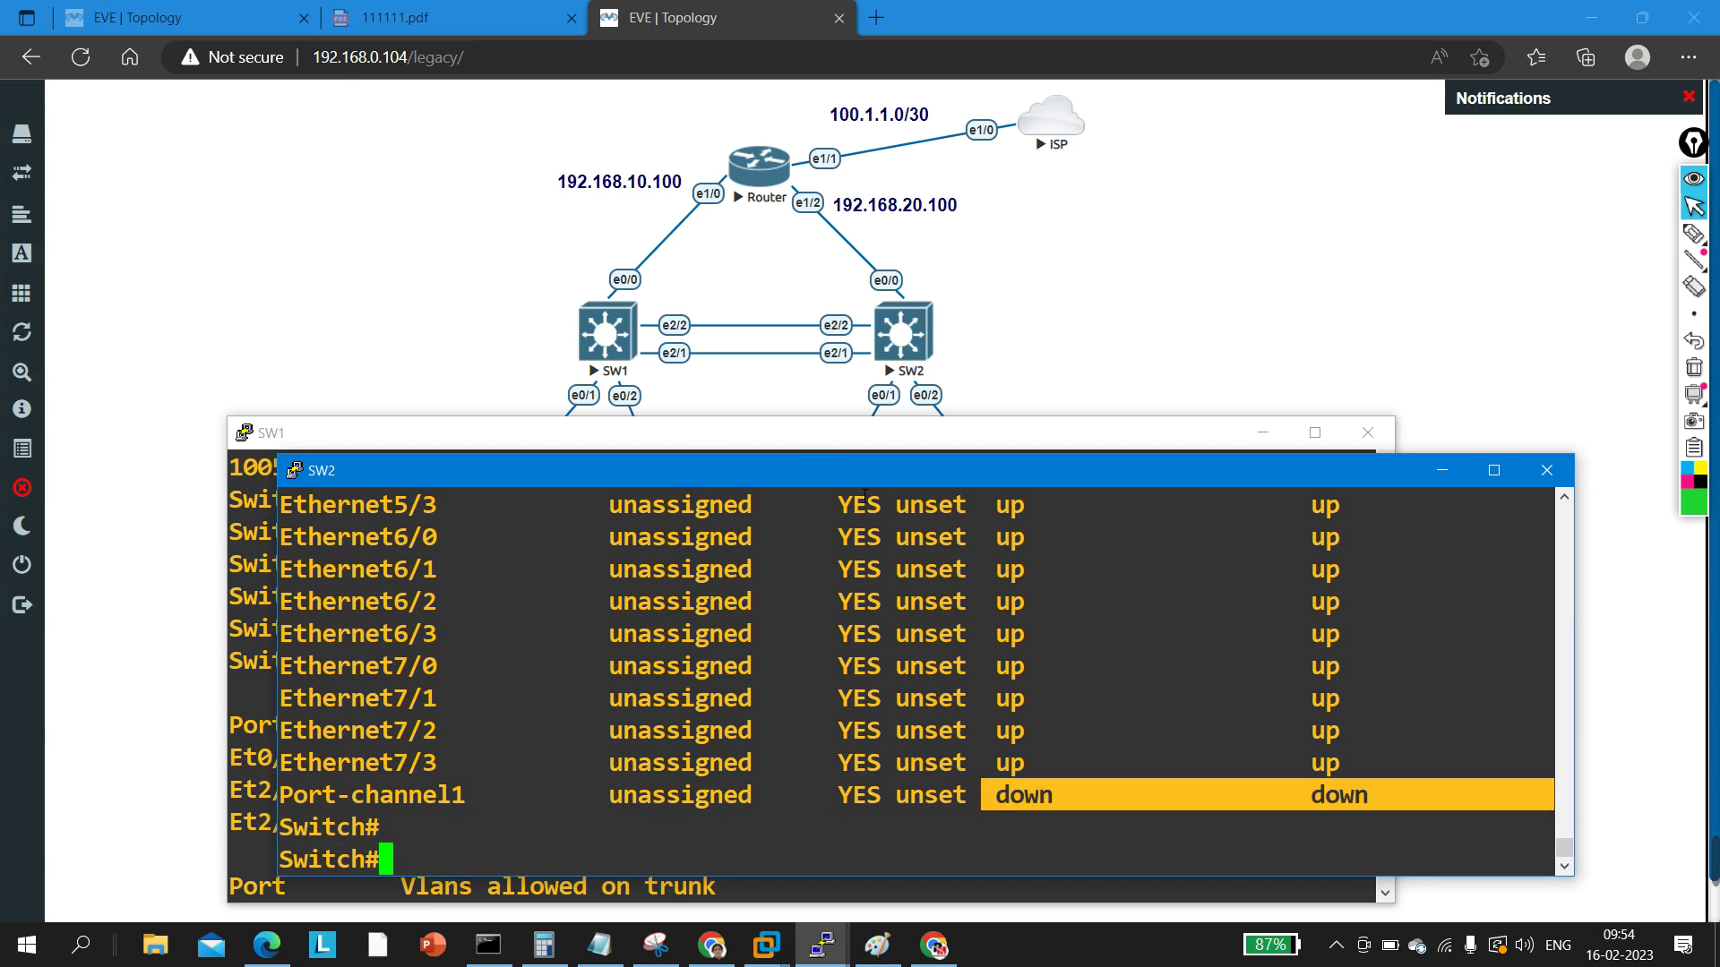
pyautogui.moveTo(845, 463); pyautogui.dragTo(845, 359)
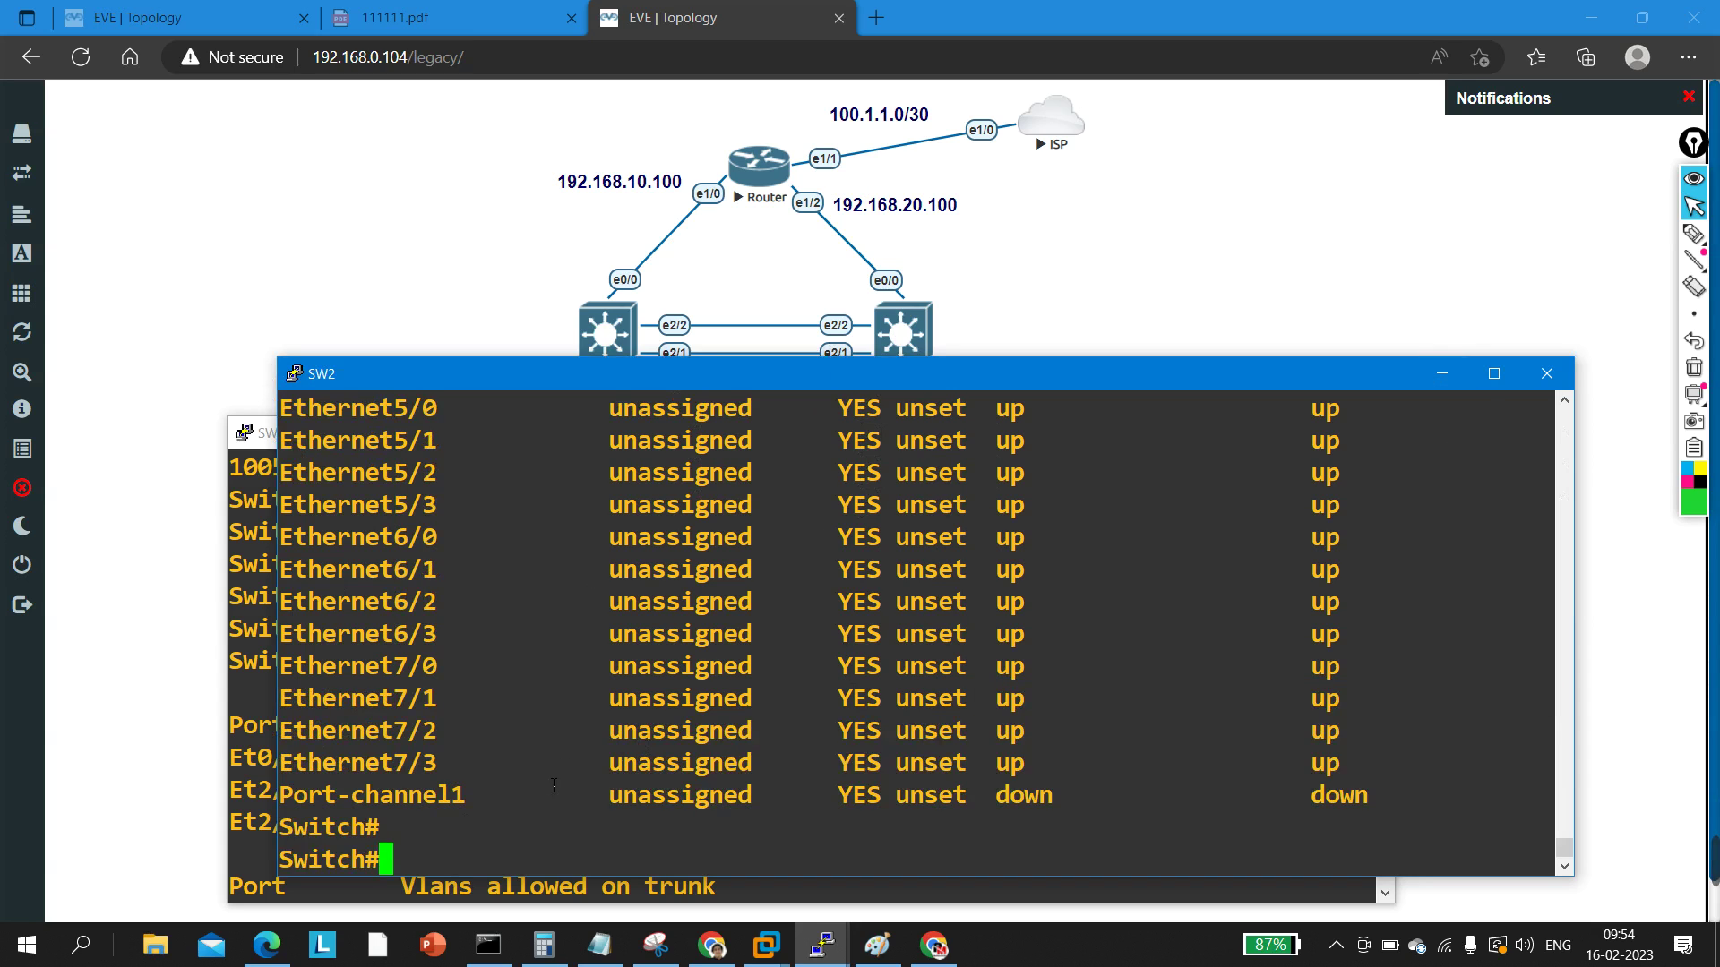
# Step: Bring the SW1 console forward and advance the show int trunk output to its end
pyautogui.click(260, 529)
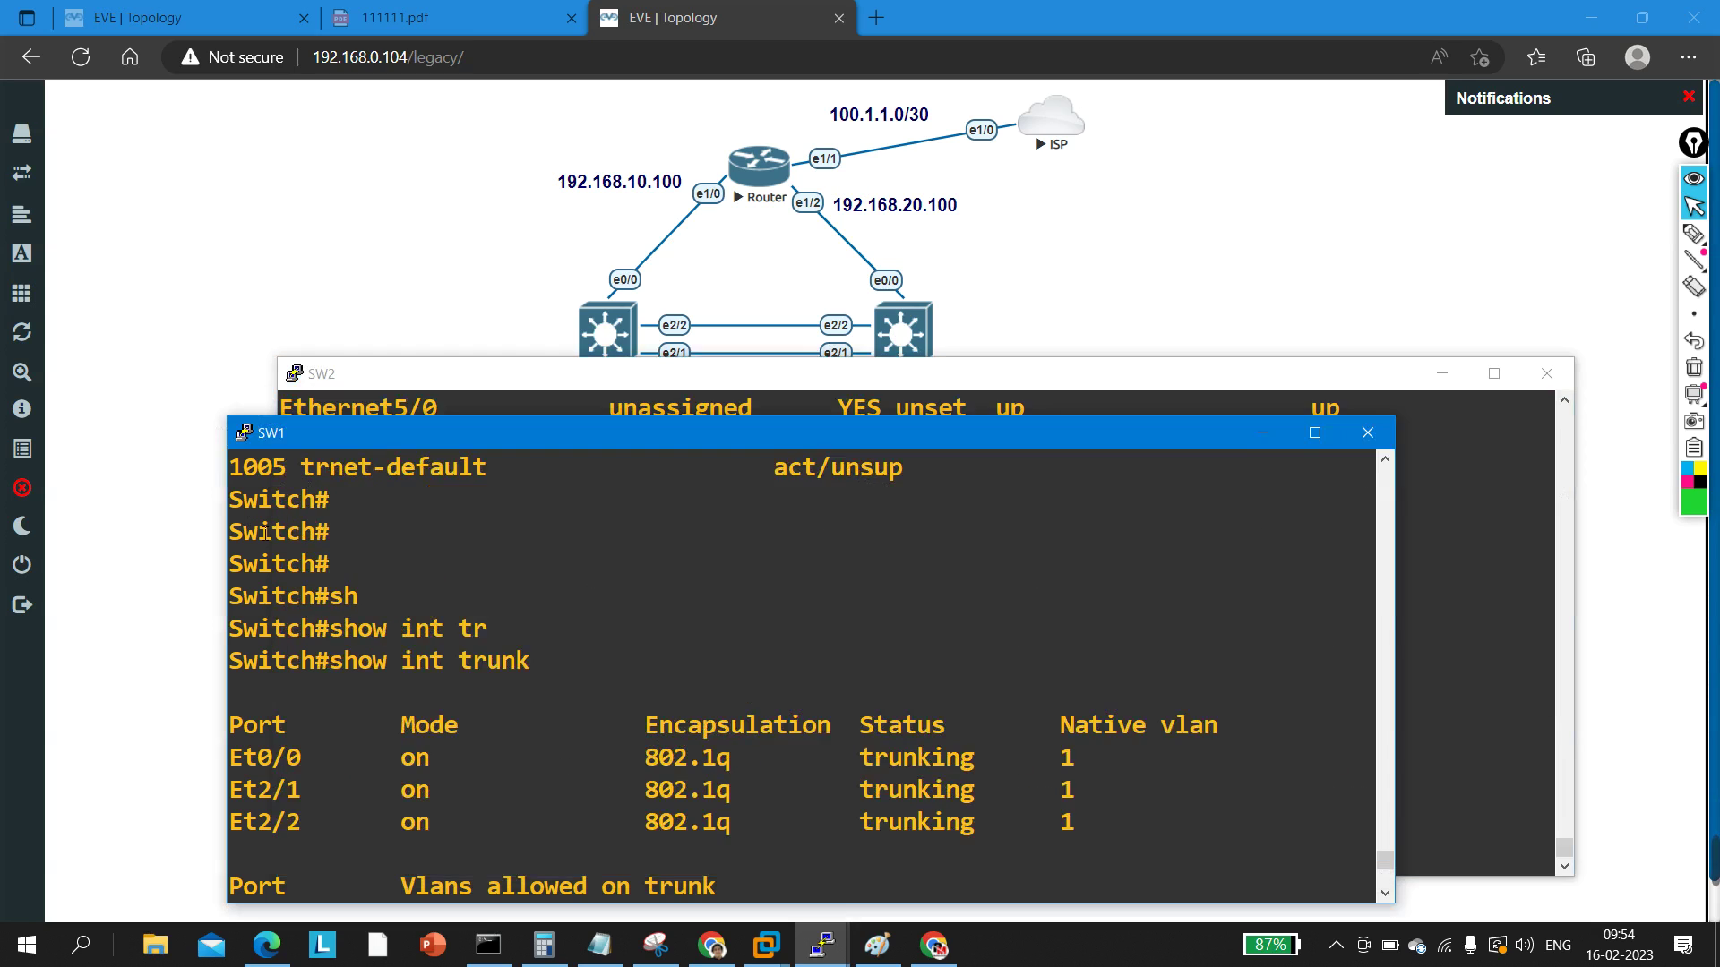
pyautogui.doubleClick(704, 693)
pyautogui.press('Return')
pyautogui.press('Return')
pyautogui.press('Return')
pyautogui.press('Return')
pyautogui.press('Return')
pyautogui.press('Return')
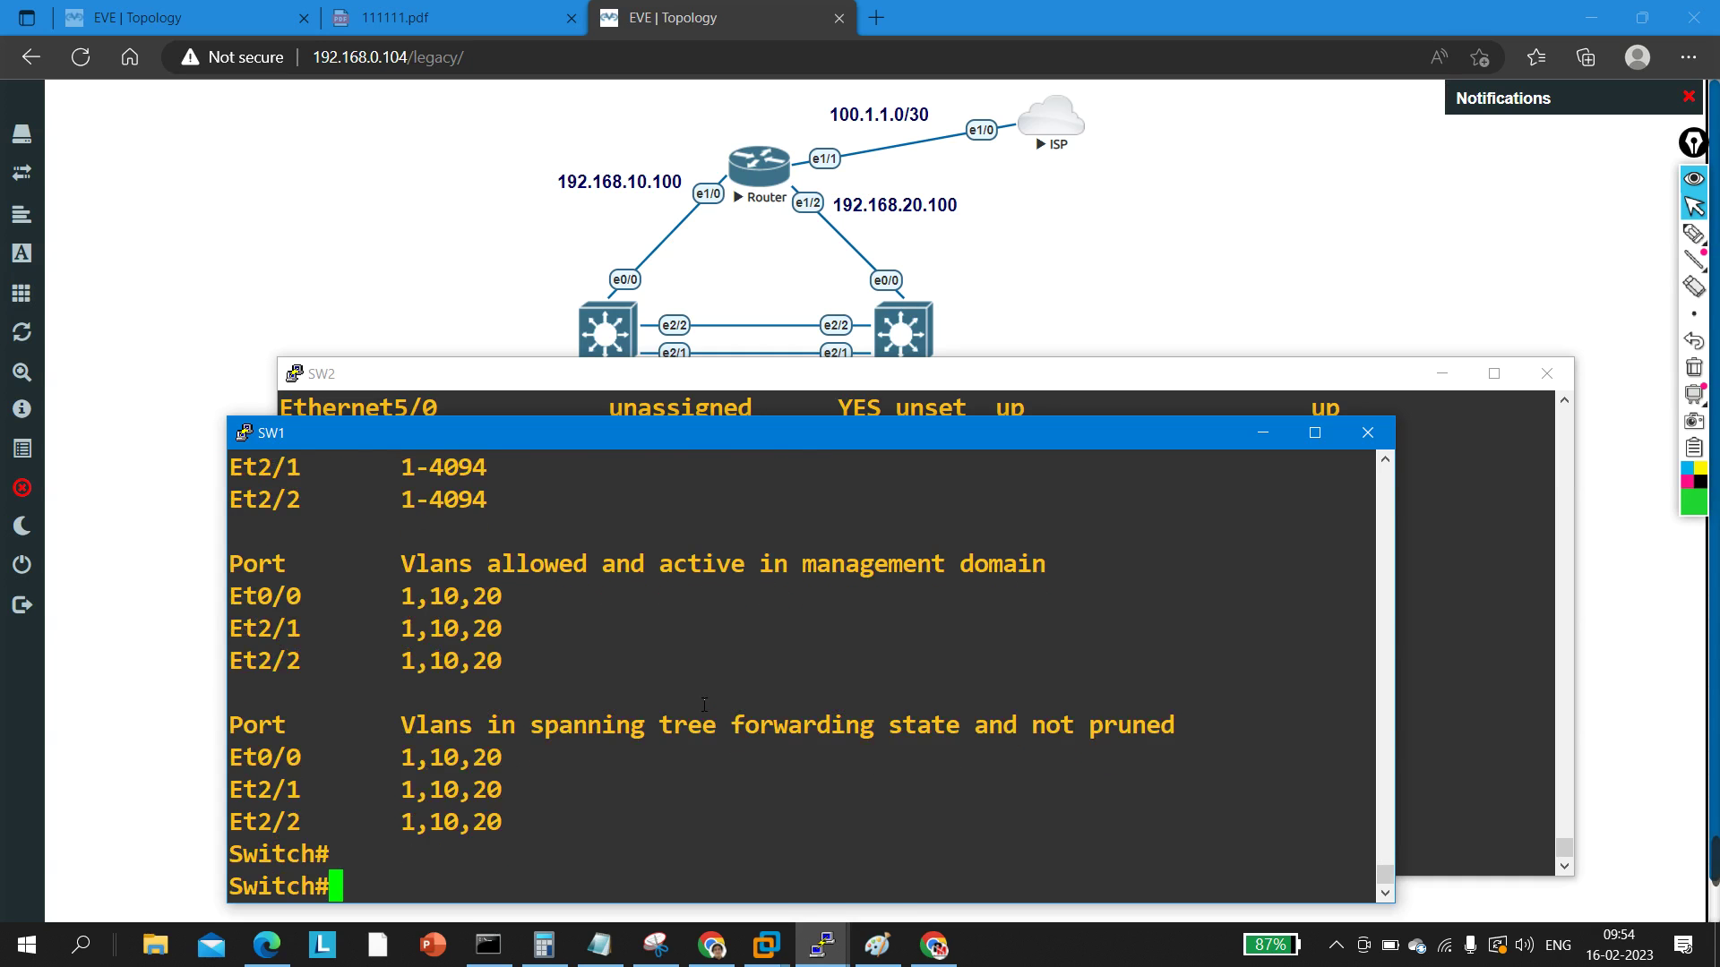
# Step: Run show ip int br on SW1 and page through the interface summary to its end
pyautogui.write('sh')
pyautogui.press('Tab')
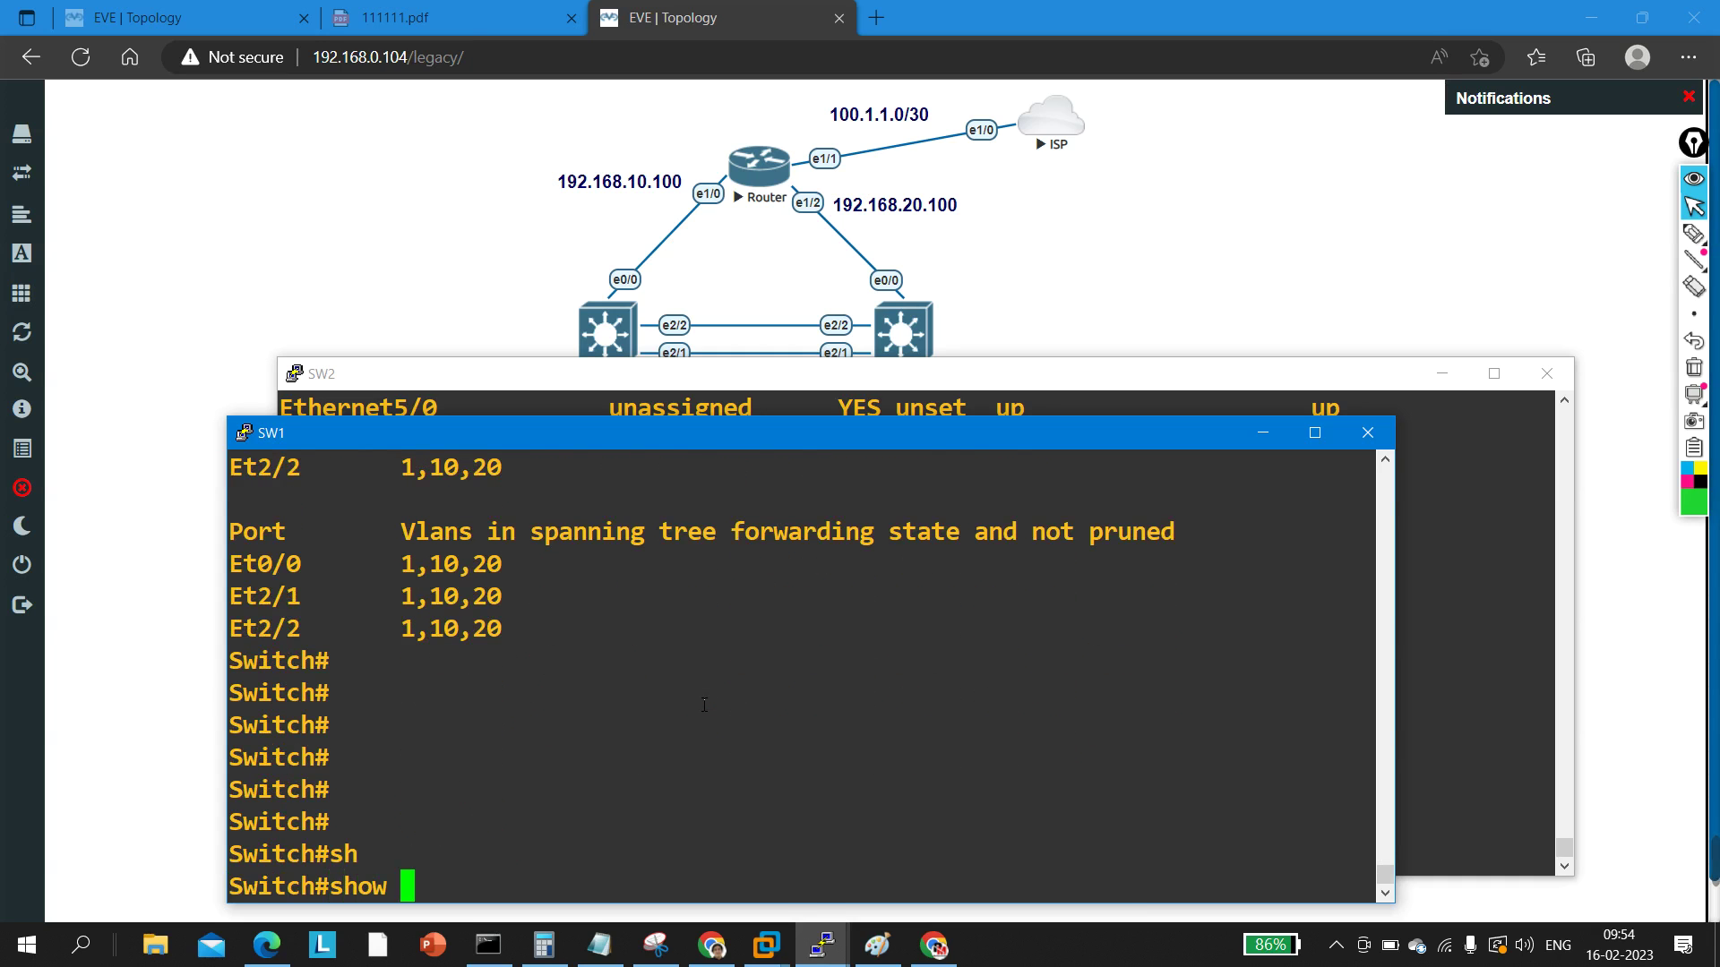
pyautogui.write('ip int vbr')
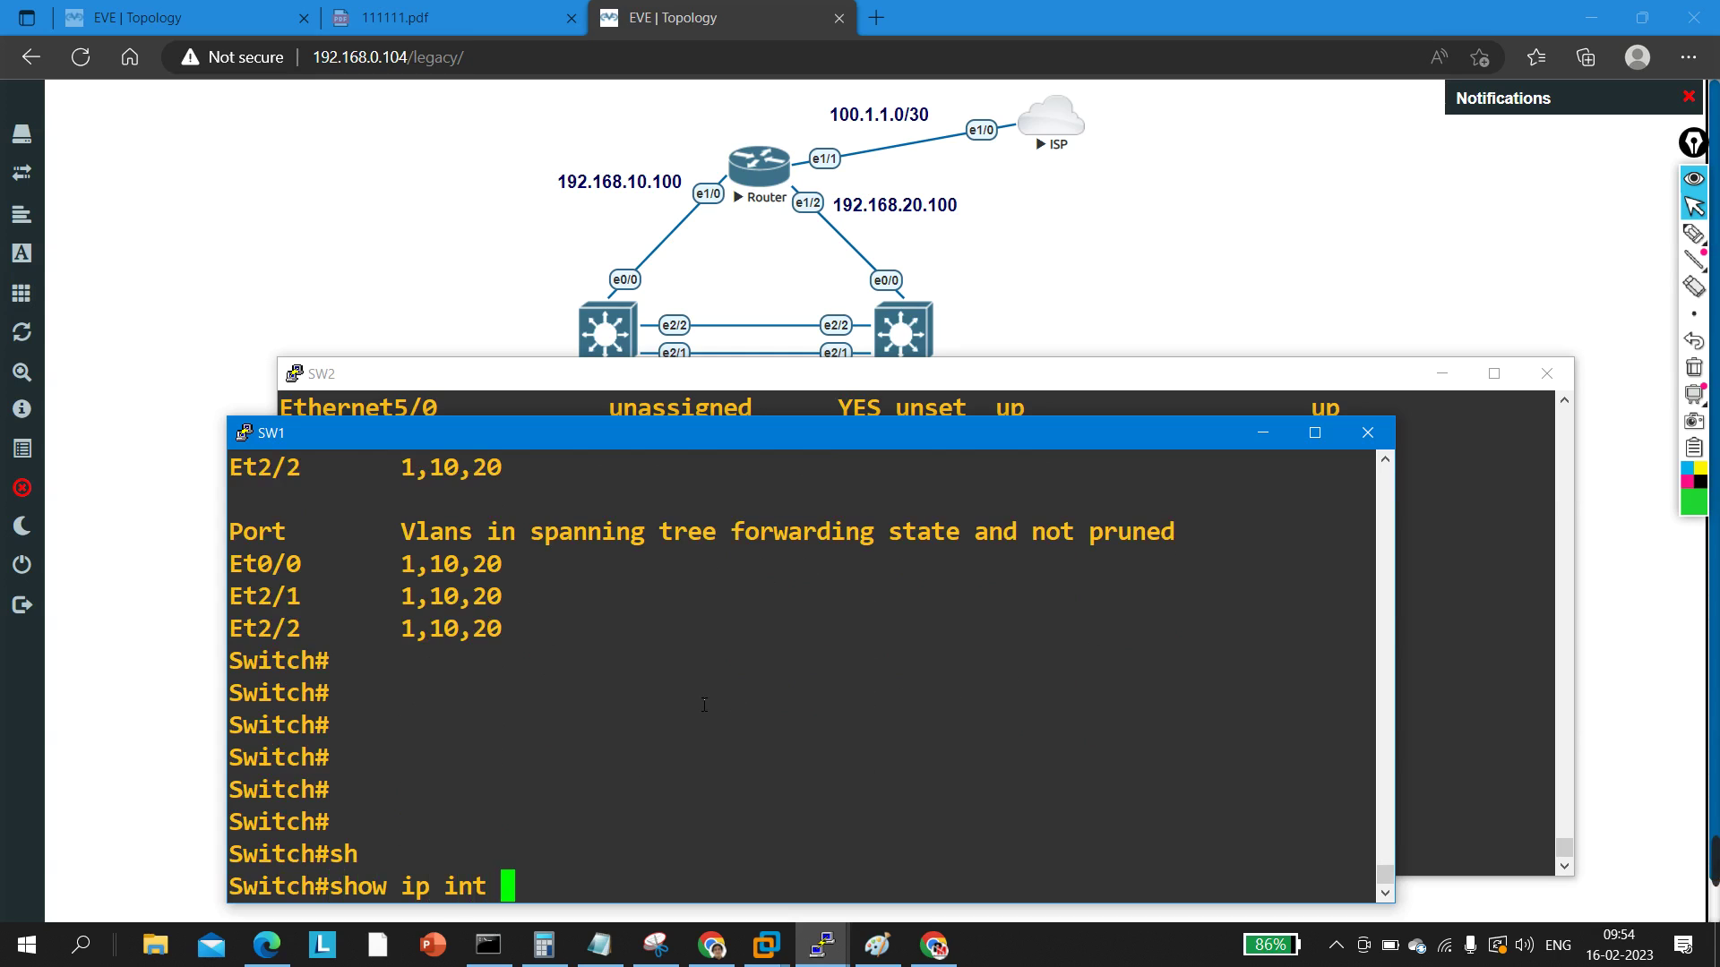
pyautogui.press('Return')
pyautogui.press('Up')
pyautogui.press('BackSpace')
pyautogui.press('BackSpace')
pyautogui.press('BackSpace')
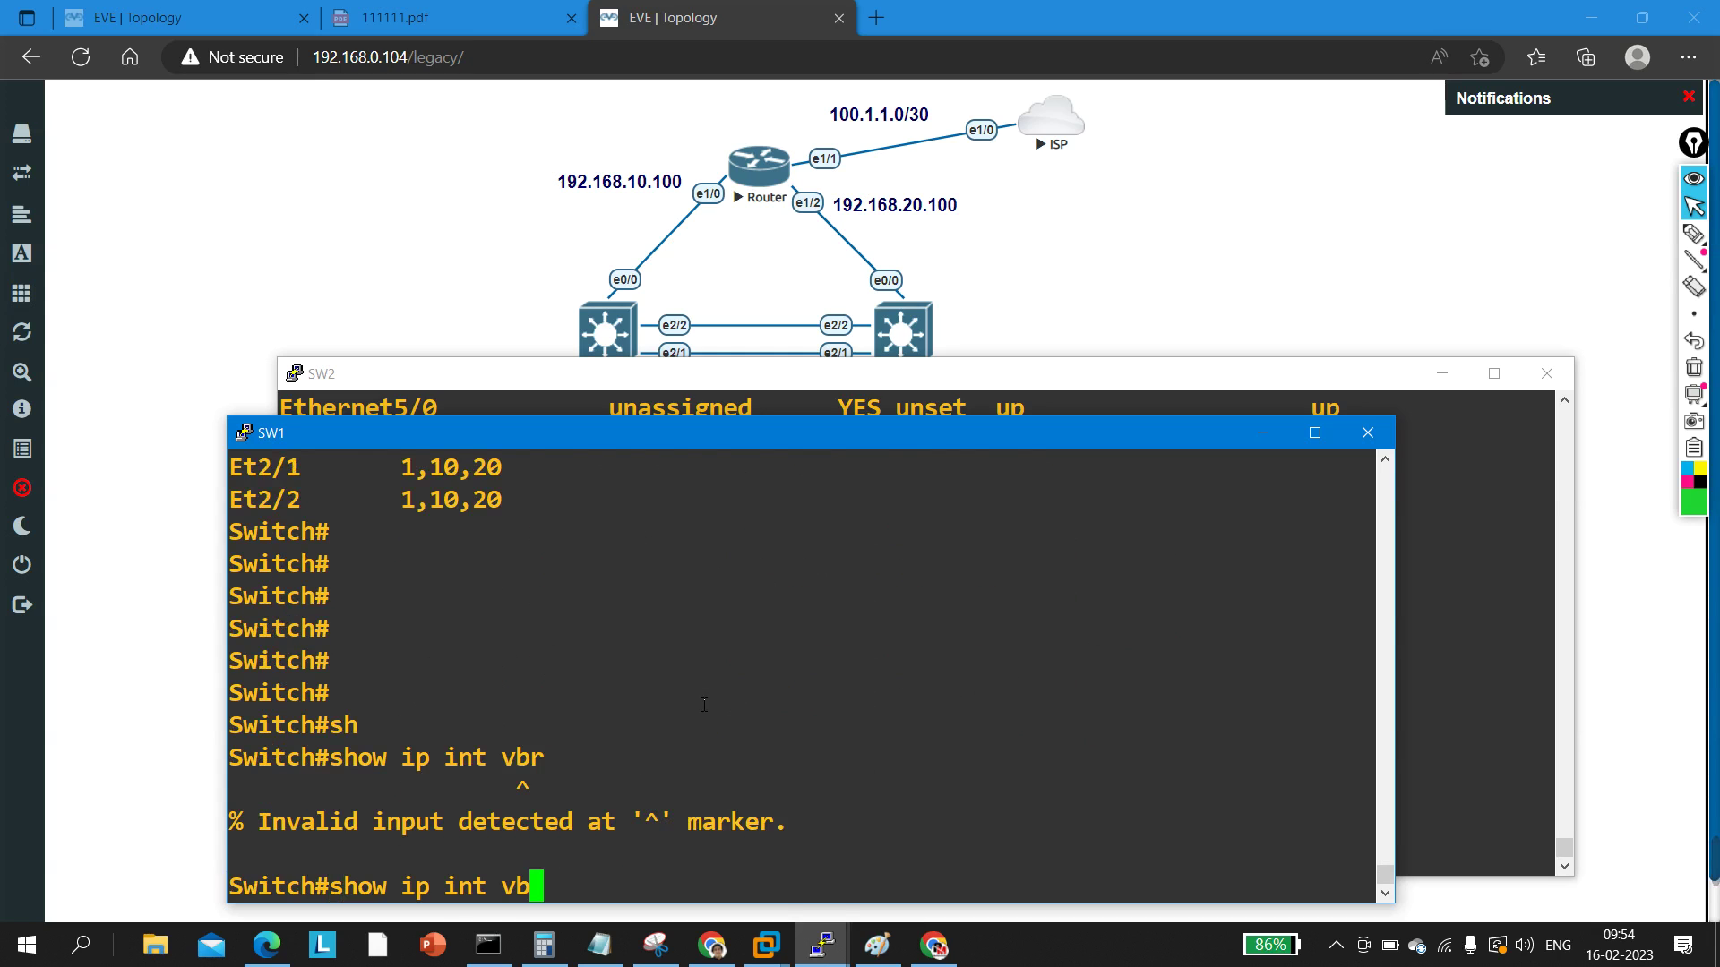
pyautogui.write('n')
pyautogui.press('BackSpace')
pyautogui.write('br')
pyautogui.press('Return')
pyautogui.press('Return')
pyautogui.press('Return')
pyautogui.press('Return')
pyautogui.press('Return')
pyautogui.press('Return')
pyautogui.press('Return')
pyautogui.press('Return')
pyautogui.press('Return')
pyautogui.press('Return')
pyautogui.press('Return')
pyautogui.press('Return')
pyautogui.press('Return')
pyautogui.press('Return')
pyautogui.press('Return')
pyautogui.press('Return')
pyautogui.press('Return')
pyautogui.press('Return')
pyautogui.press('Return')
pyautogui.press('Return')
pyautogui.press('Return')
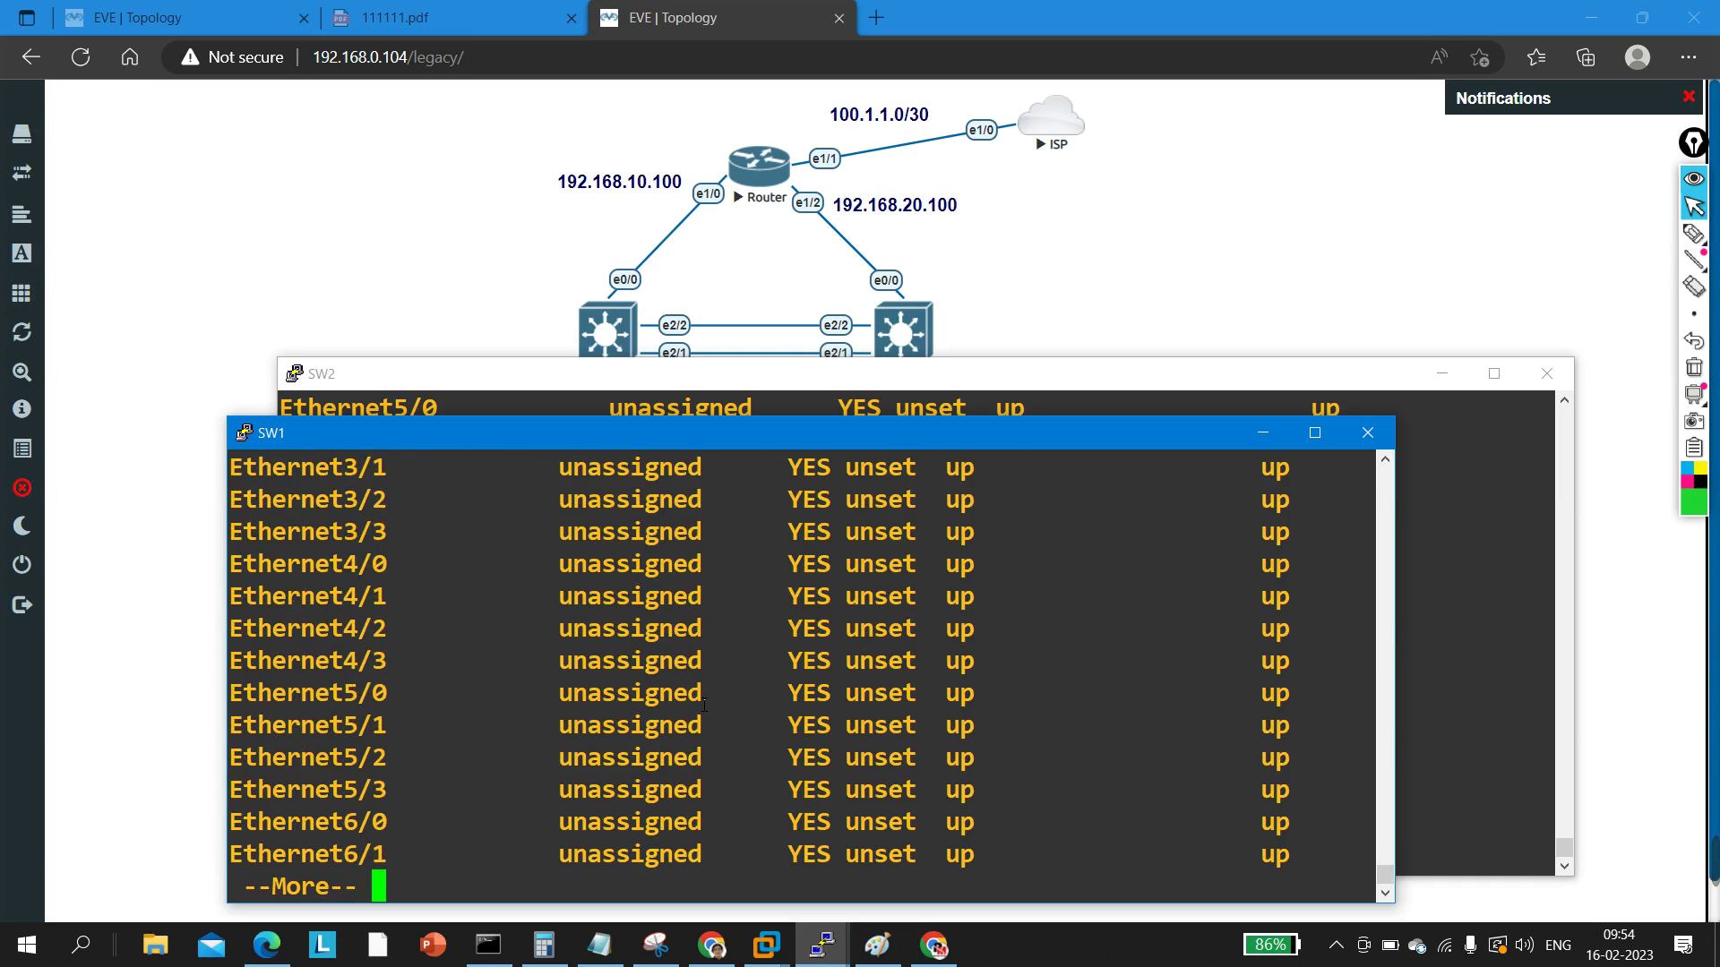
# Step: Highlight the Port-channel1 name, status and protocol values on SW1, and minimize the SW2 and SW1 consoles
pyautogui.moveTo(239, 562); pyautogui.dragTo(484, 572)
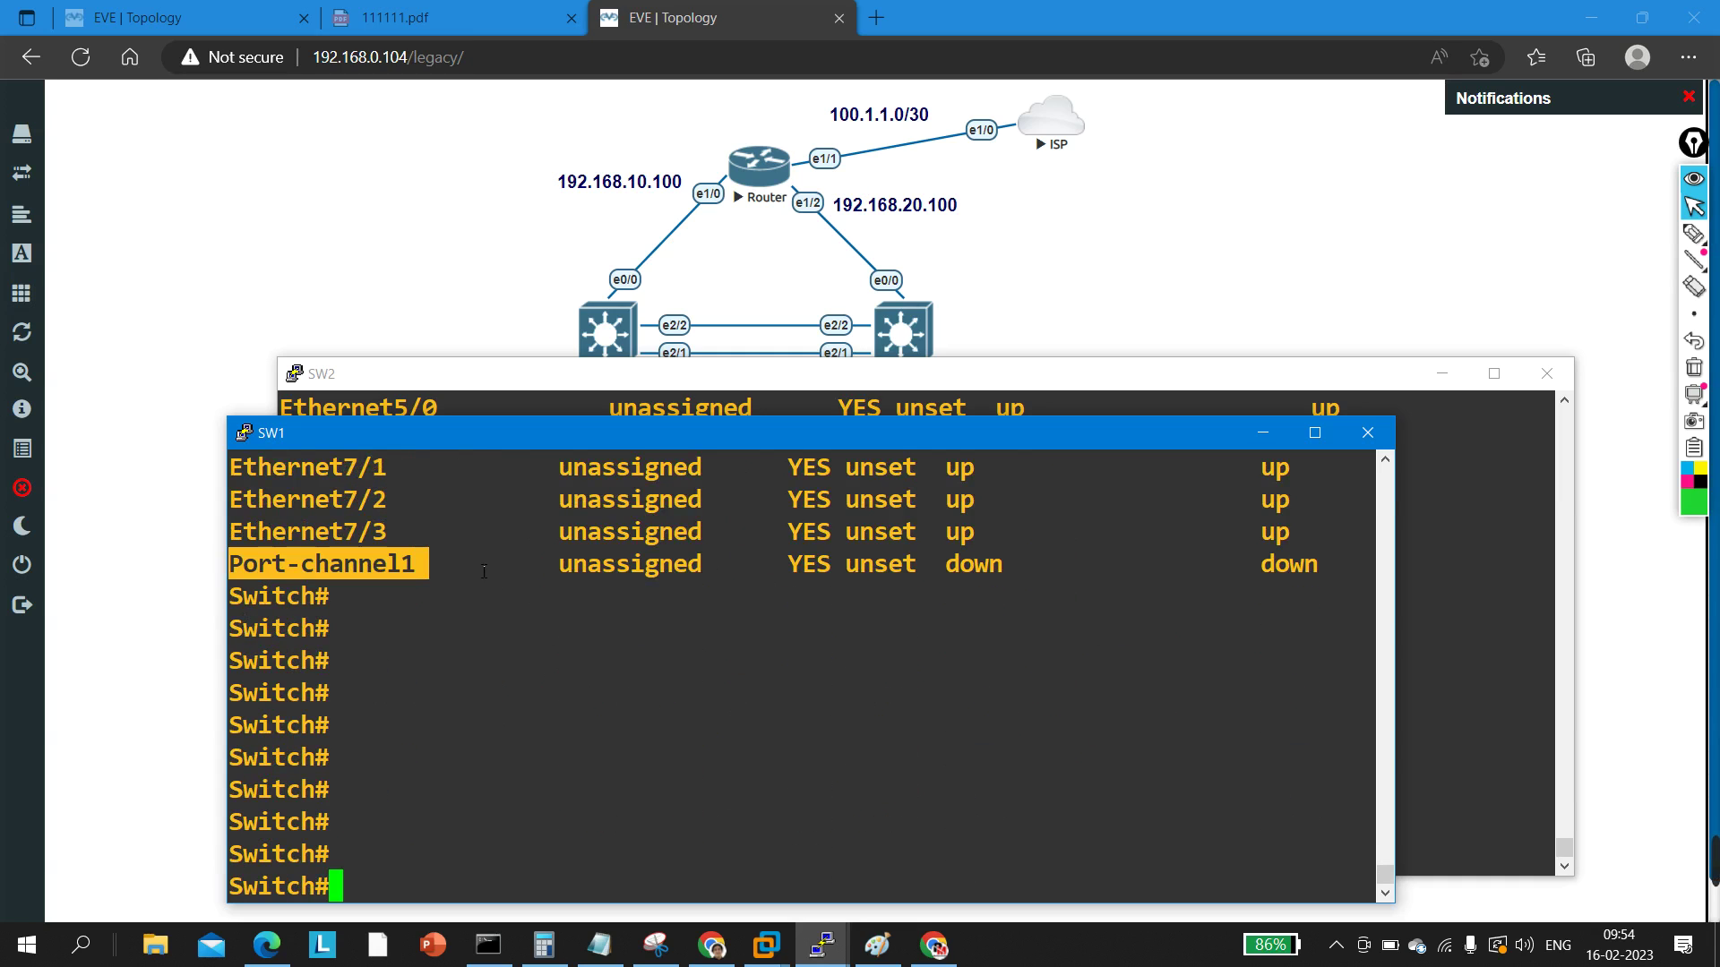
pyautogui.doubleClick(974, 564)
pyautogui.moveTo(1262, 565); pyautogui.dragTo(1314, 573)
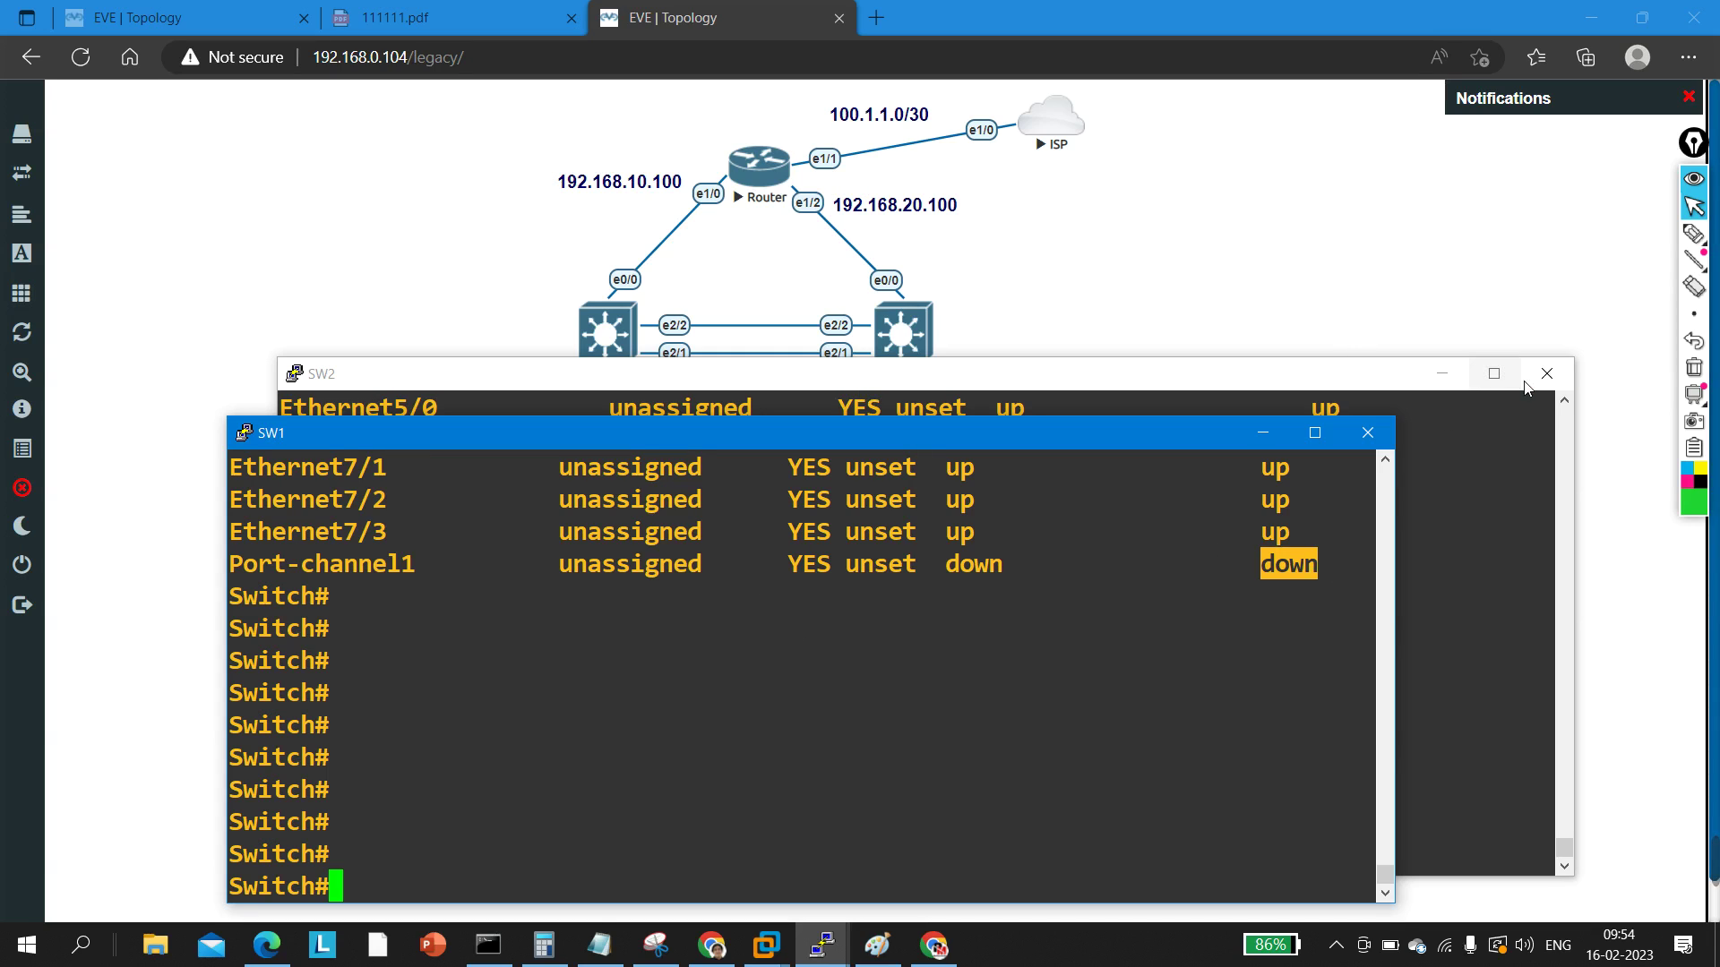
pyautogui.click(1442, 372)
pyautogui.click(1265, 437)
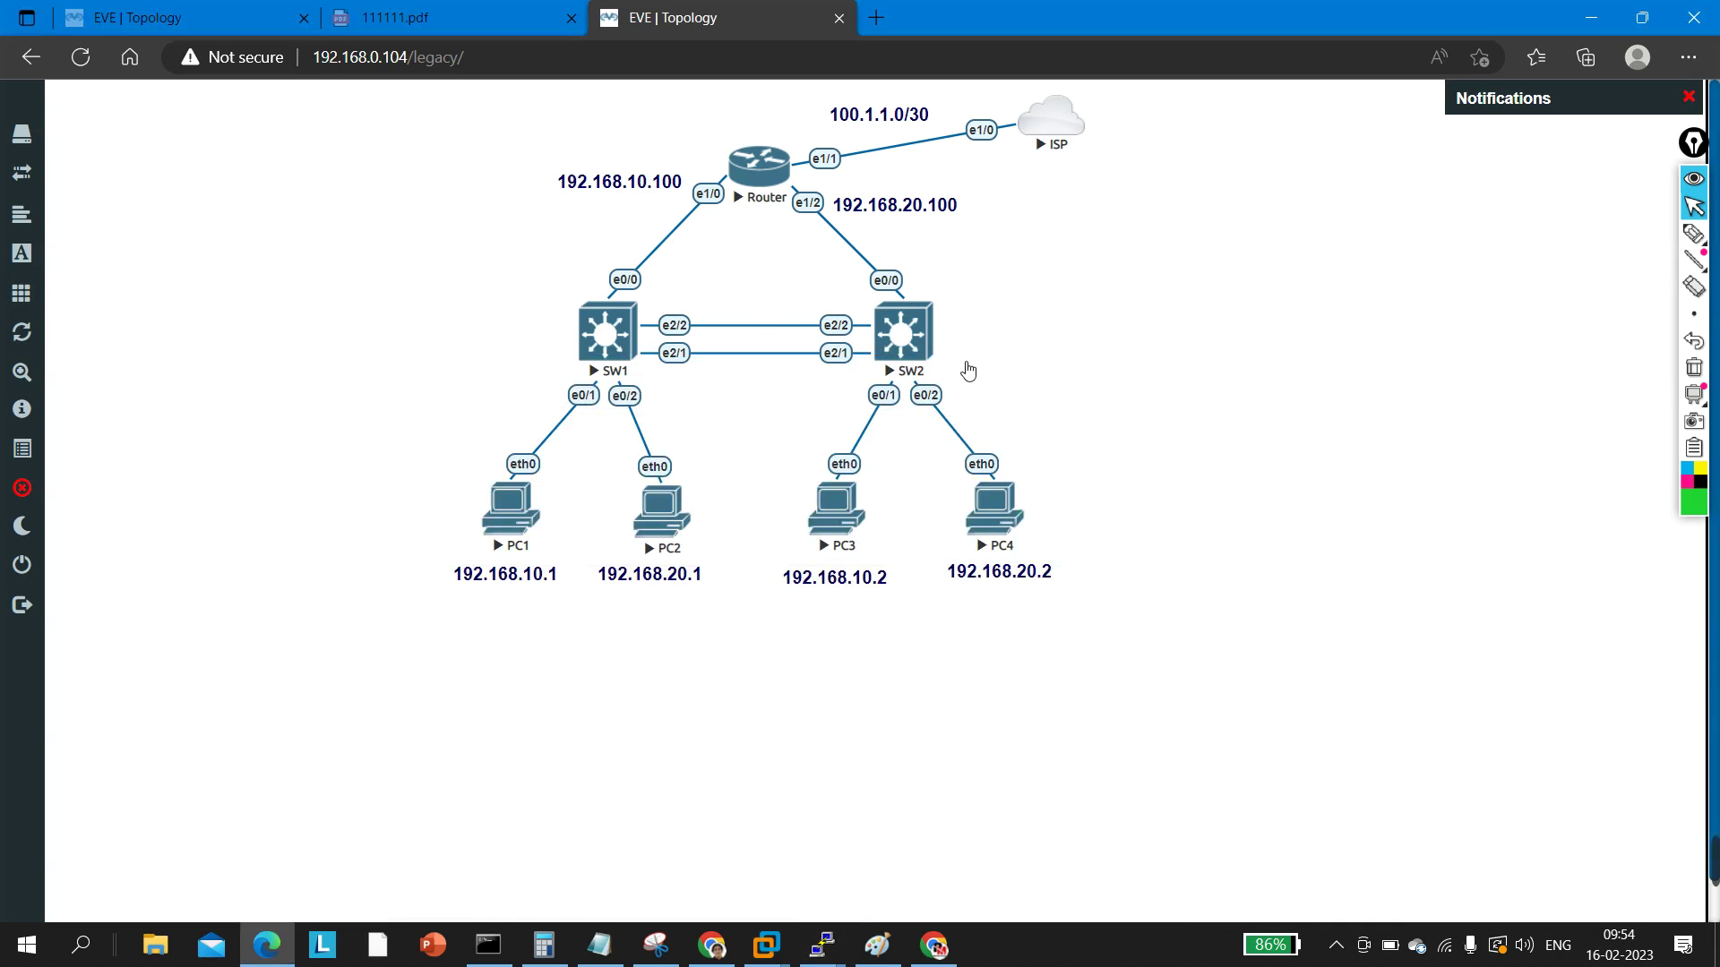
# Step: With the green pen, circle and label the SW1–SW2 links "trunk" and draw arrows to both switches' e0/0 ports
pyautogui.click(1694, 236)
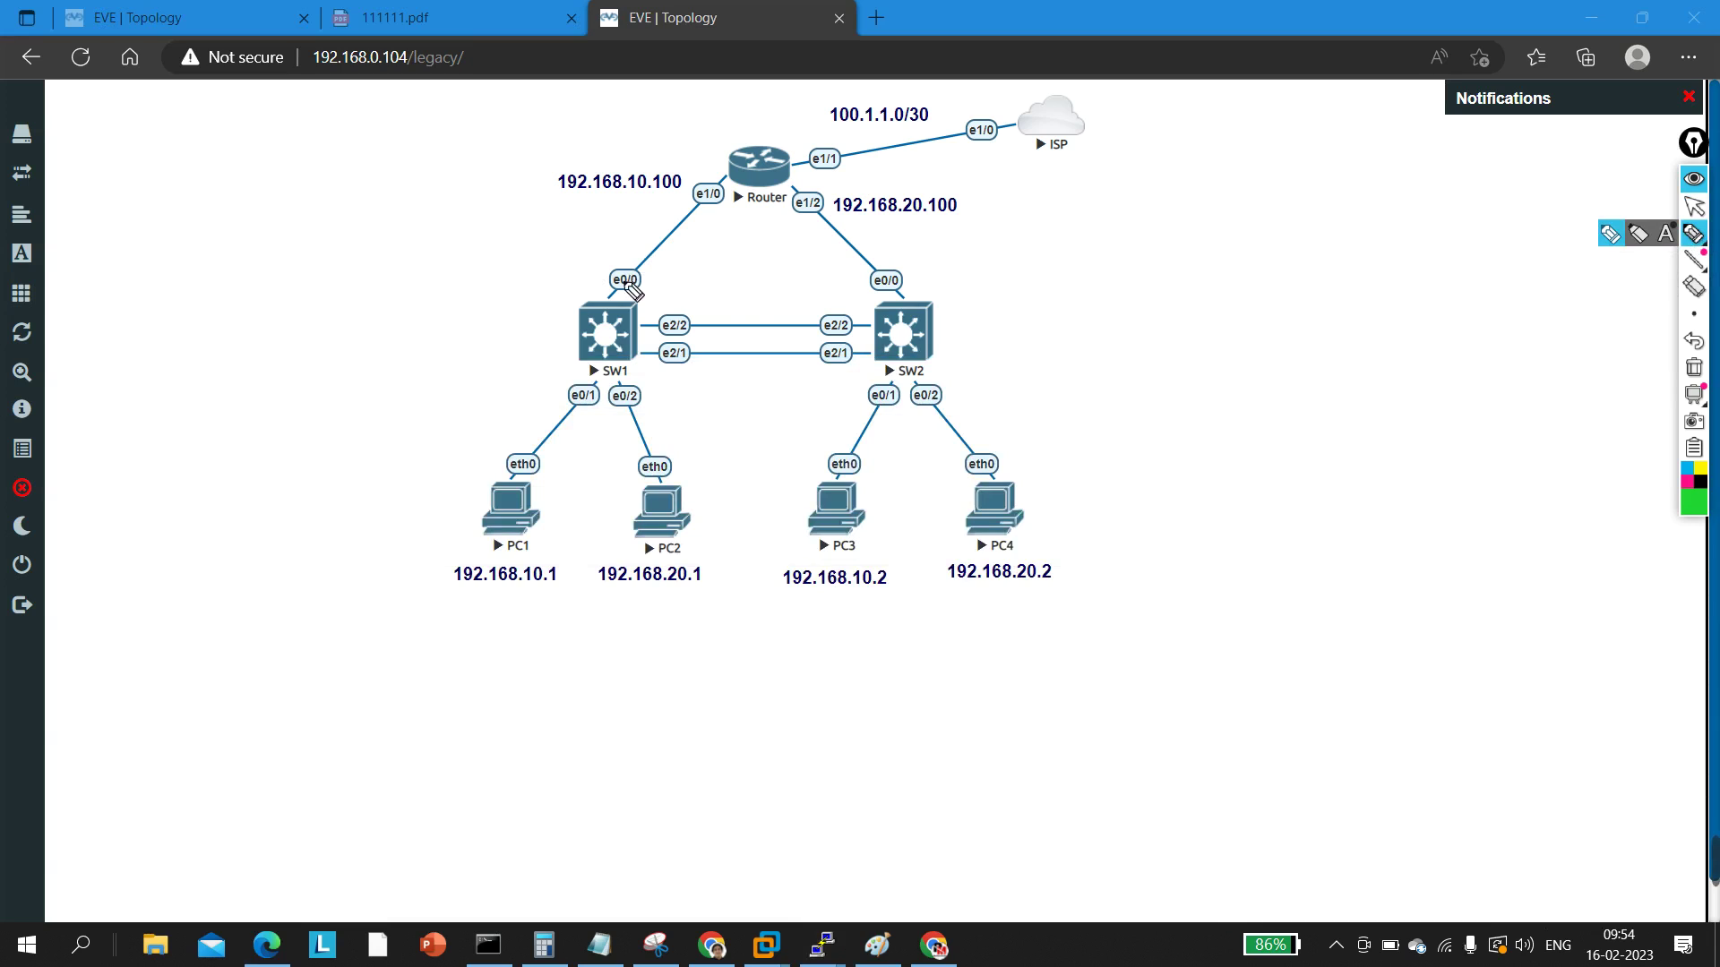
pyautogui.moveTo(730, 316)
pyautogui.mouseDown()
pyautogui.moveTo(739, 371)
pyautogui.moveTo(754, 316)
pyautogui.moveTo(725, 318)
pyautogui.moveTo(720, 283)
pyautogui.moveTo(710, 292)
pyautogui.moveTo(809, 284)
pyautogui.mouseUp()
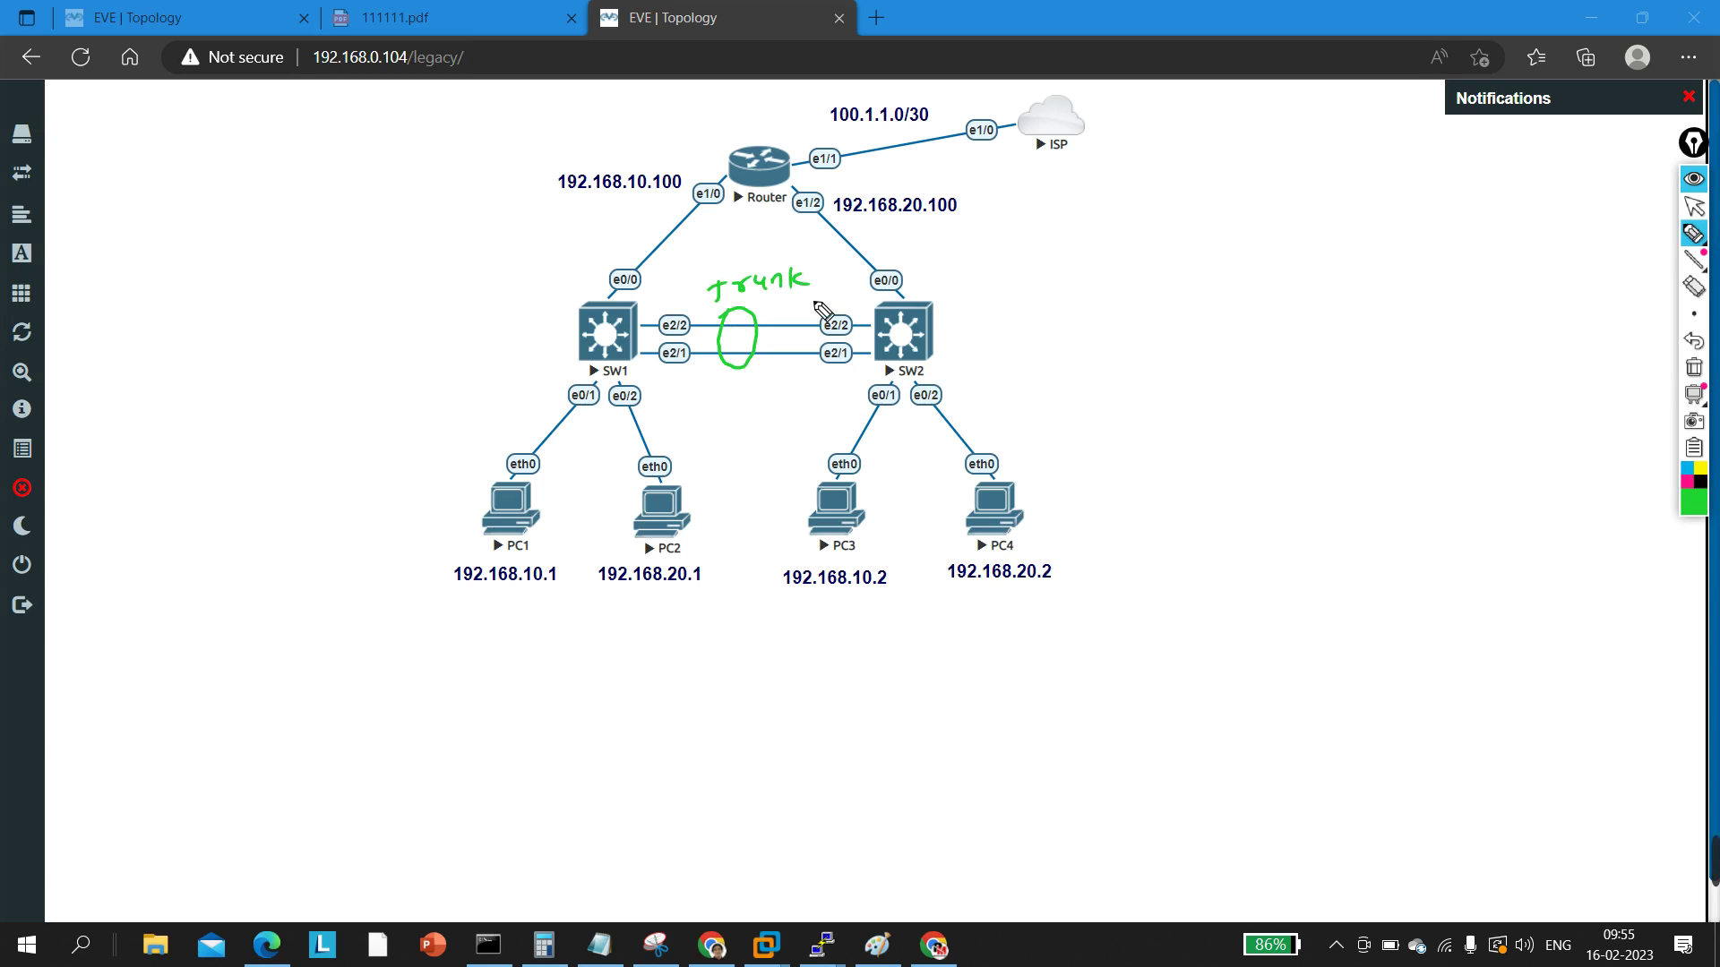
pyautogui.moveTo(532, 274); pyautogui.dragTo(557, 283)
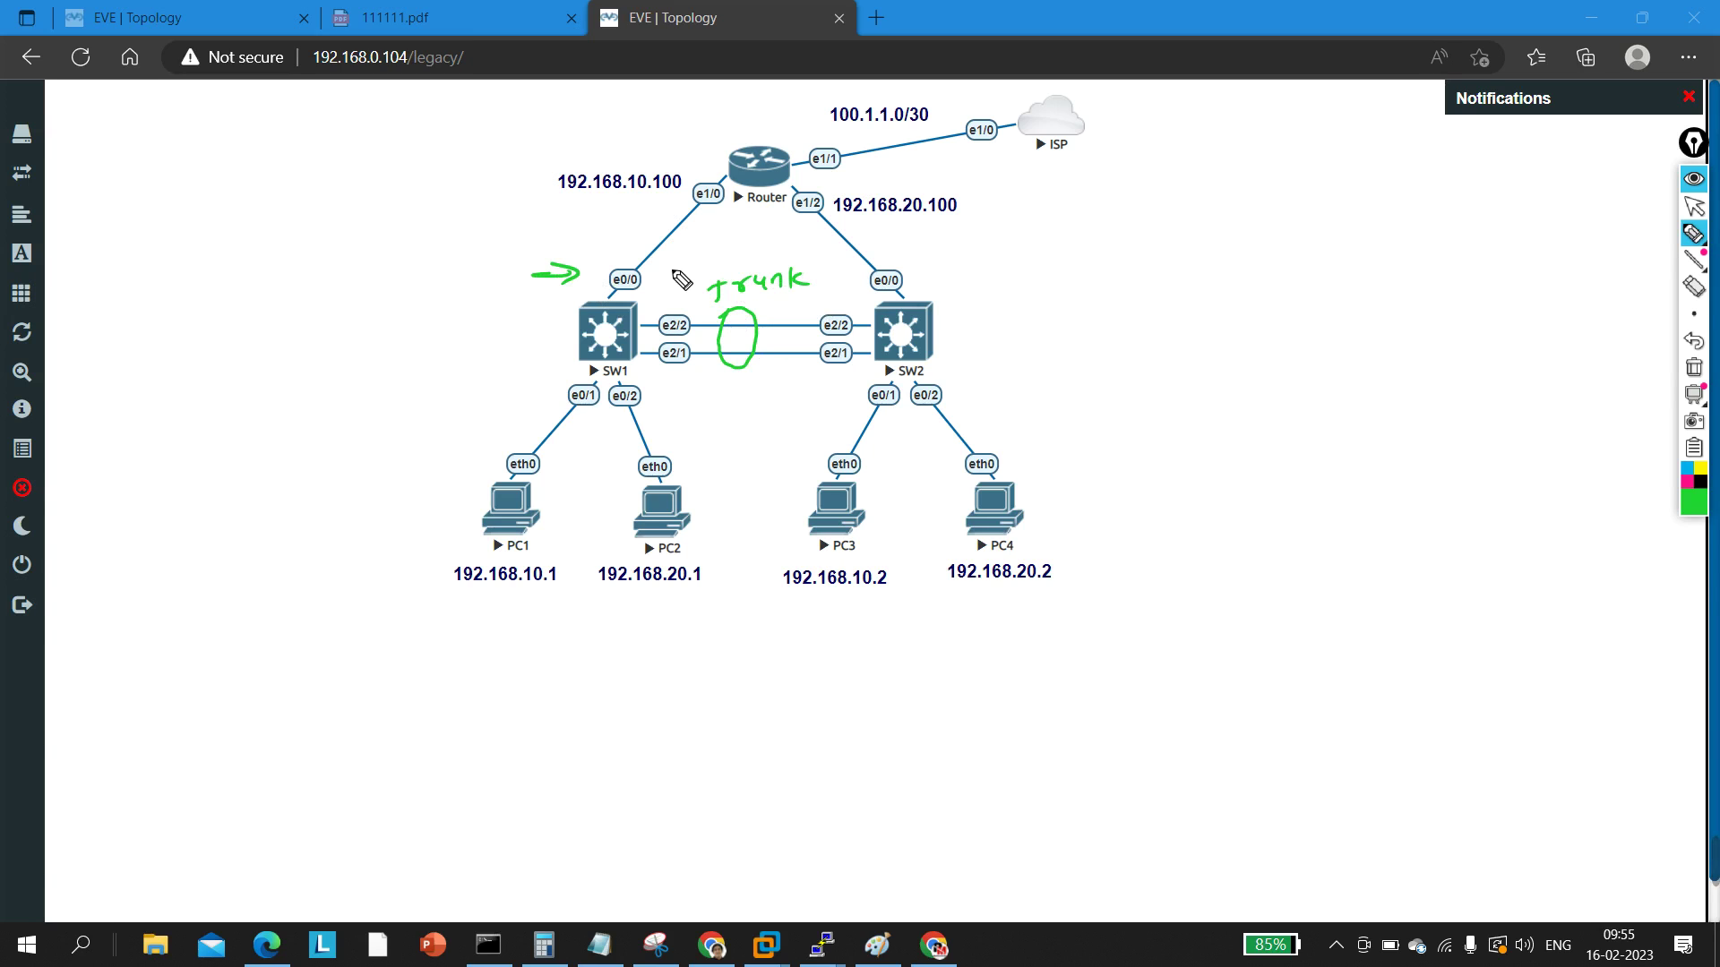
pyautogui.moveTo(961, 268)
pyautogui.mouseDown()
pyautogui.moveTo(912, 263)
pyautogui.moveTo(923, 278)
pyautogui.mouseUp()
# Step: Box PC1's address, add a boxed "20.1" beneath it, and draw an arrow from there to SW1, circling port e0/1
pyautogui.moveTo(456, 563)
pyautogui.mouseDown()
pyautogui.moveTo(549, 603)
pyautogui.moveTo(521, 569)
pyautogui.mouseUp()
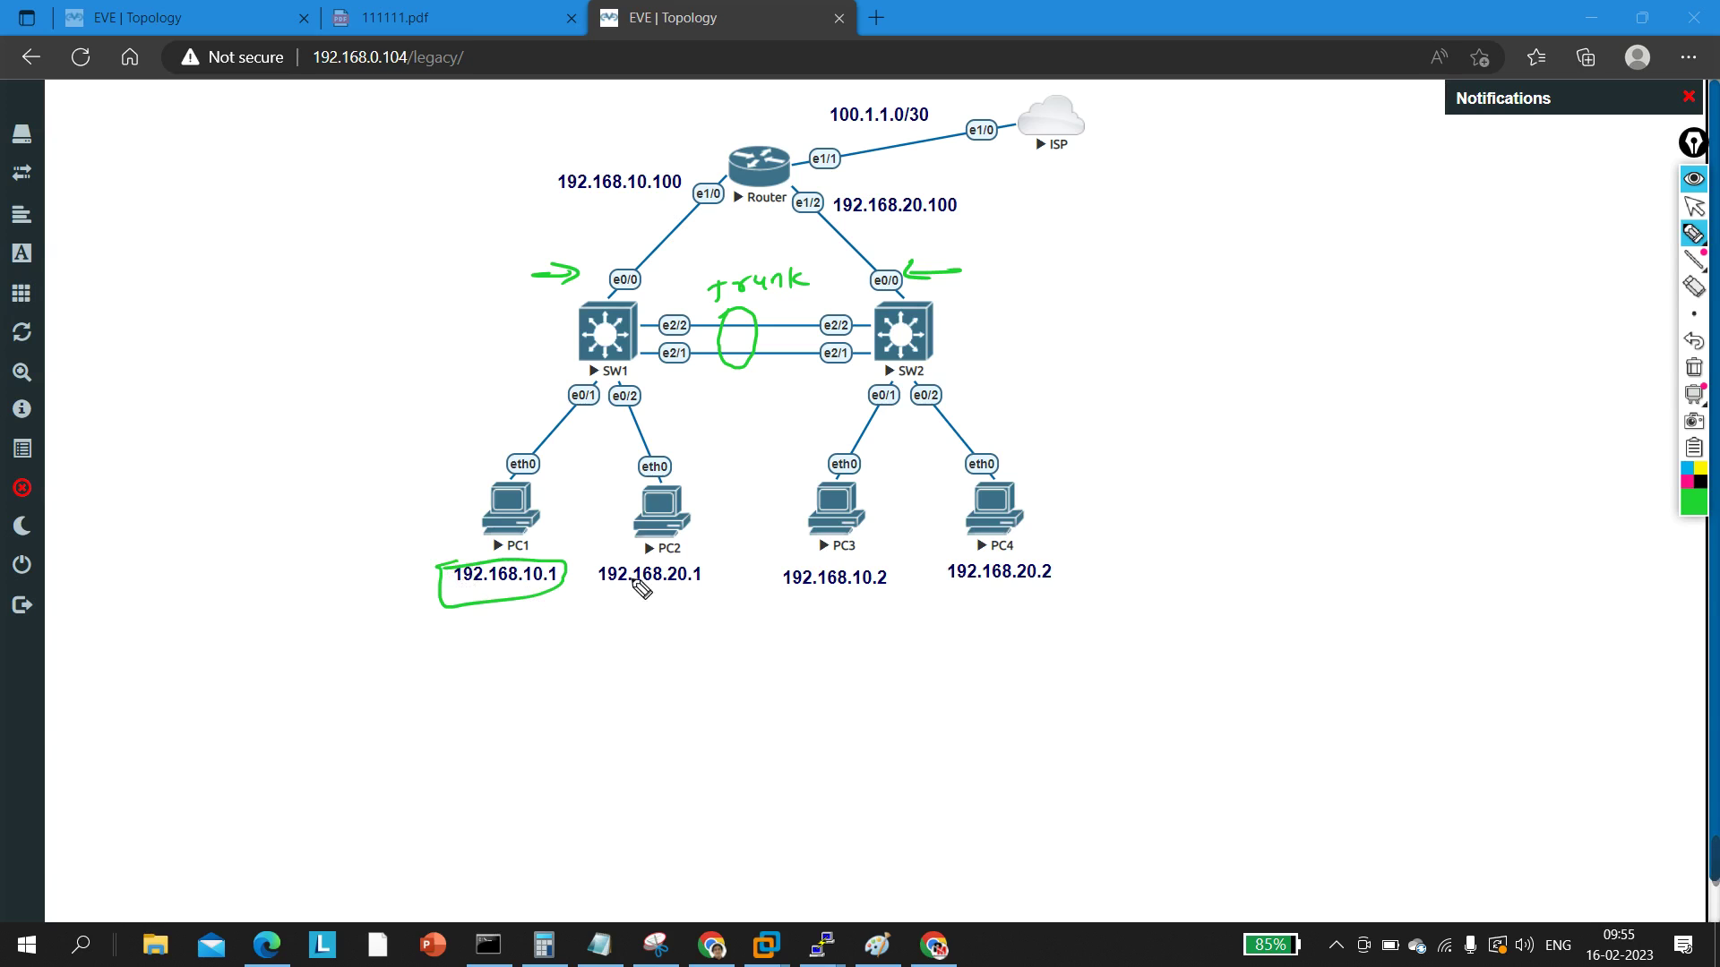
pyautogui.moveTo(445, 614)
pyautogui.mouseDown()
pyautogui.moveTo(528, 631)
pyautogui.moveTo(562, 579)
pyautogui.moveTo(522, 618)
pyautogui.mouseUp()
pyautogui.moveTo(531, 605); pyautogui.dragTo(551, 619)
pyautogui.click(543, 607)
pyautogui.moveTo(421, 597)
pyautogui.mouseDown()
pyautogui.moveTo(359, 524)
pyautogui.moveTo(466, 387)
pyautogui.moveTo(540, 340)
pyautogui.moveTo(557, 402)
pyautogui.moveTo(589, 425)
pyautogui.moveTo(587, 380)
pyautogui.mouseUp()
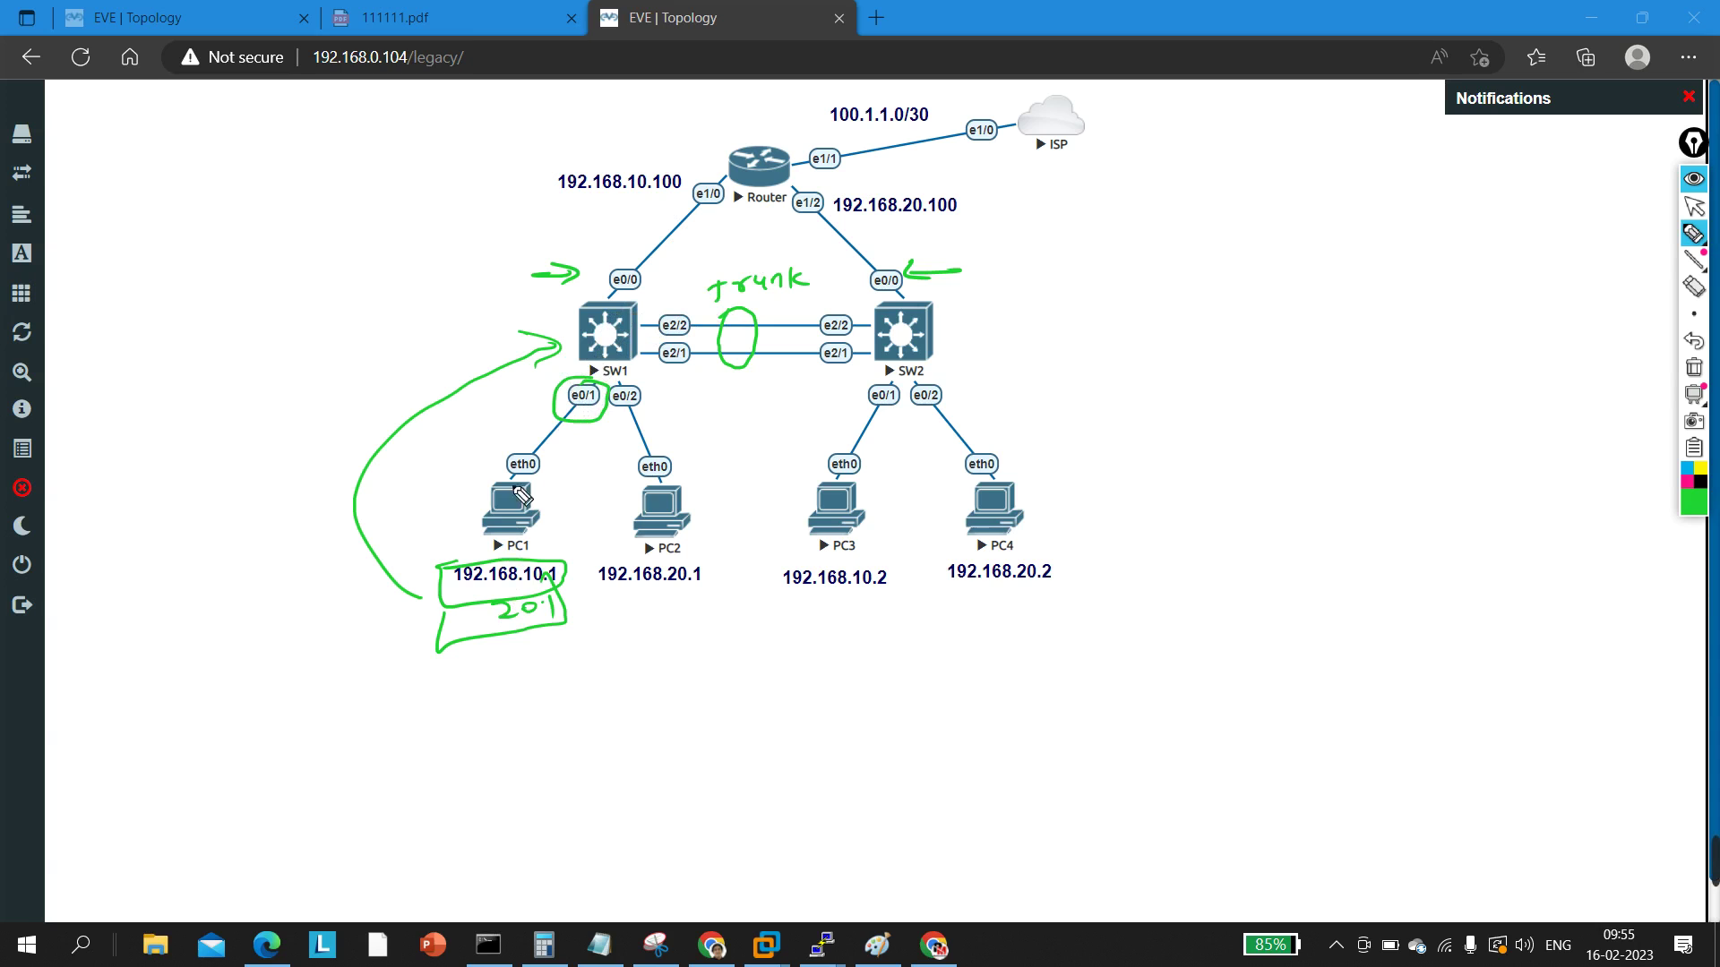
# Step: Mark SW1's e0/2 port, circle its e0/0 port, and draw an arrow from e0/0 towards 192.168.10.100
pyautogui.moveTo(639, 387); pyautogui.dragTo(672, 387)
pyautogui.hotkey('ctrl', 'z')
pyautogui.moveTo(606, 259); pyautogui.dragTo(672, 190)
pyautogui.moveTo(643, 263)
pyautogui.mouseDown()
pyautogui.moveTo(593, 285)
pyautogui.moveTo(627, 300)
pyautogui.mouseUp()
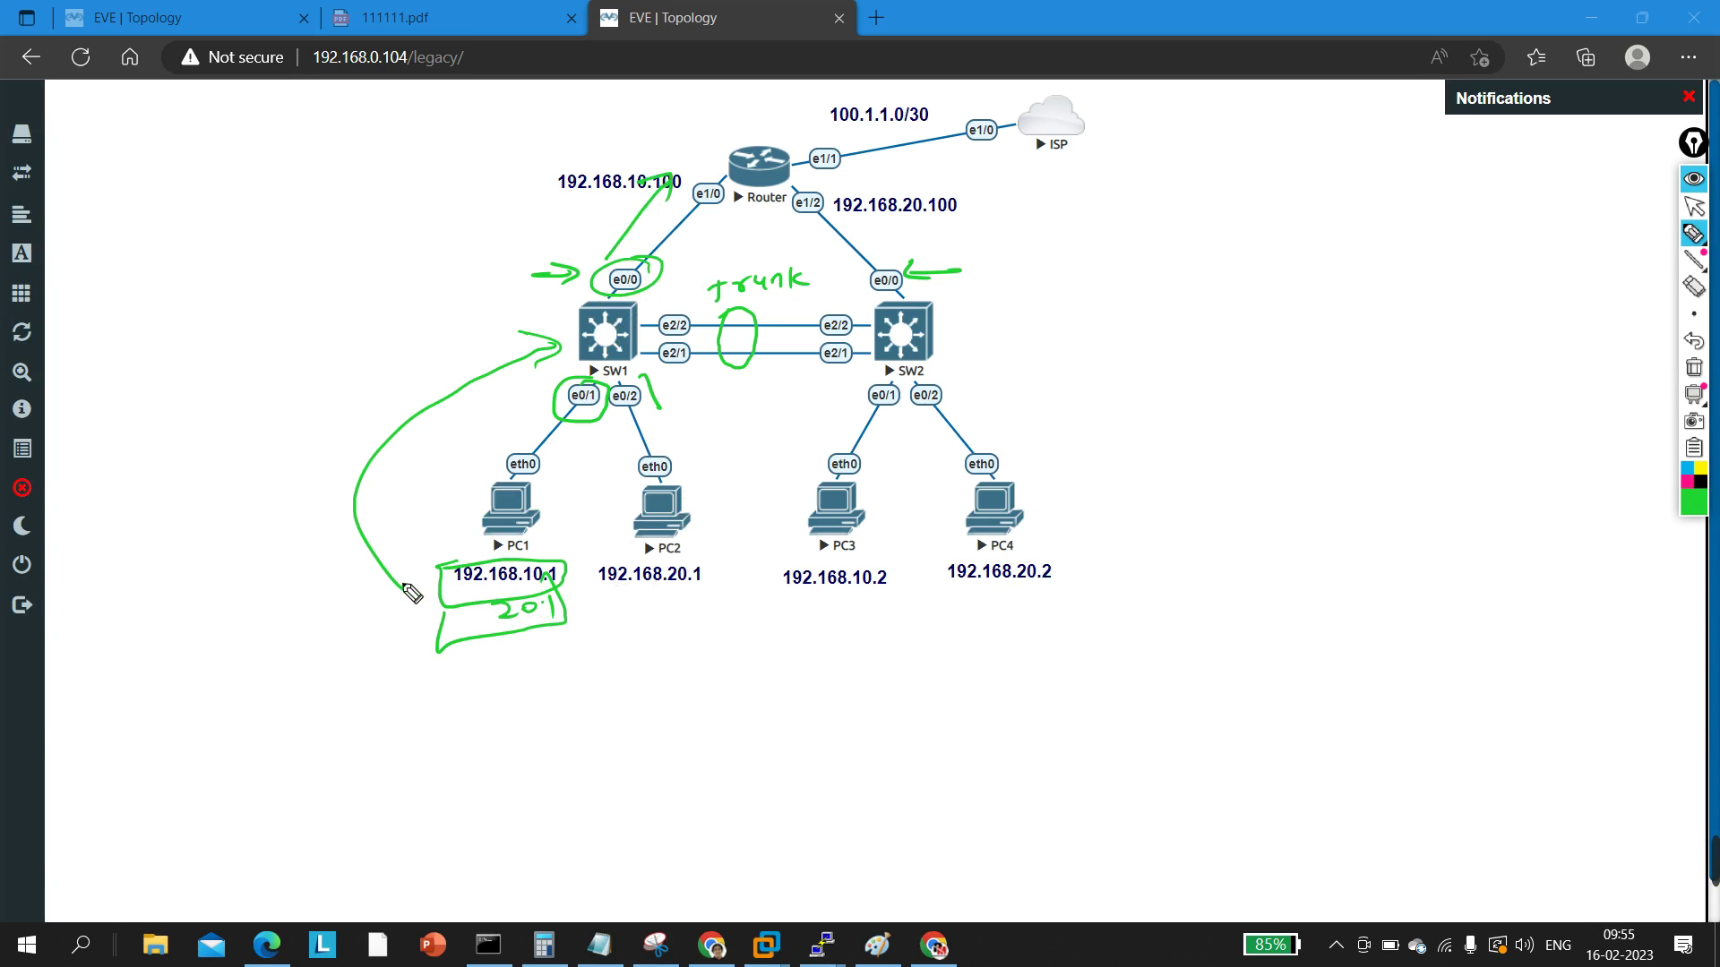
# Step: Underline the router address 192.168.10.100 in place of the box around it, and draw an upward arrow beneath it
pyautogui.moveTo(637, 153)
pyautogui.mouseDown()
pyautogui.moveTo(565, 187)
pyautogui.moveTo(566, 208)
pyautogui.moveTo(684, 196)
pyautogui.mouseUp()
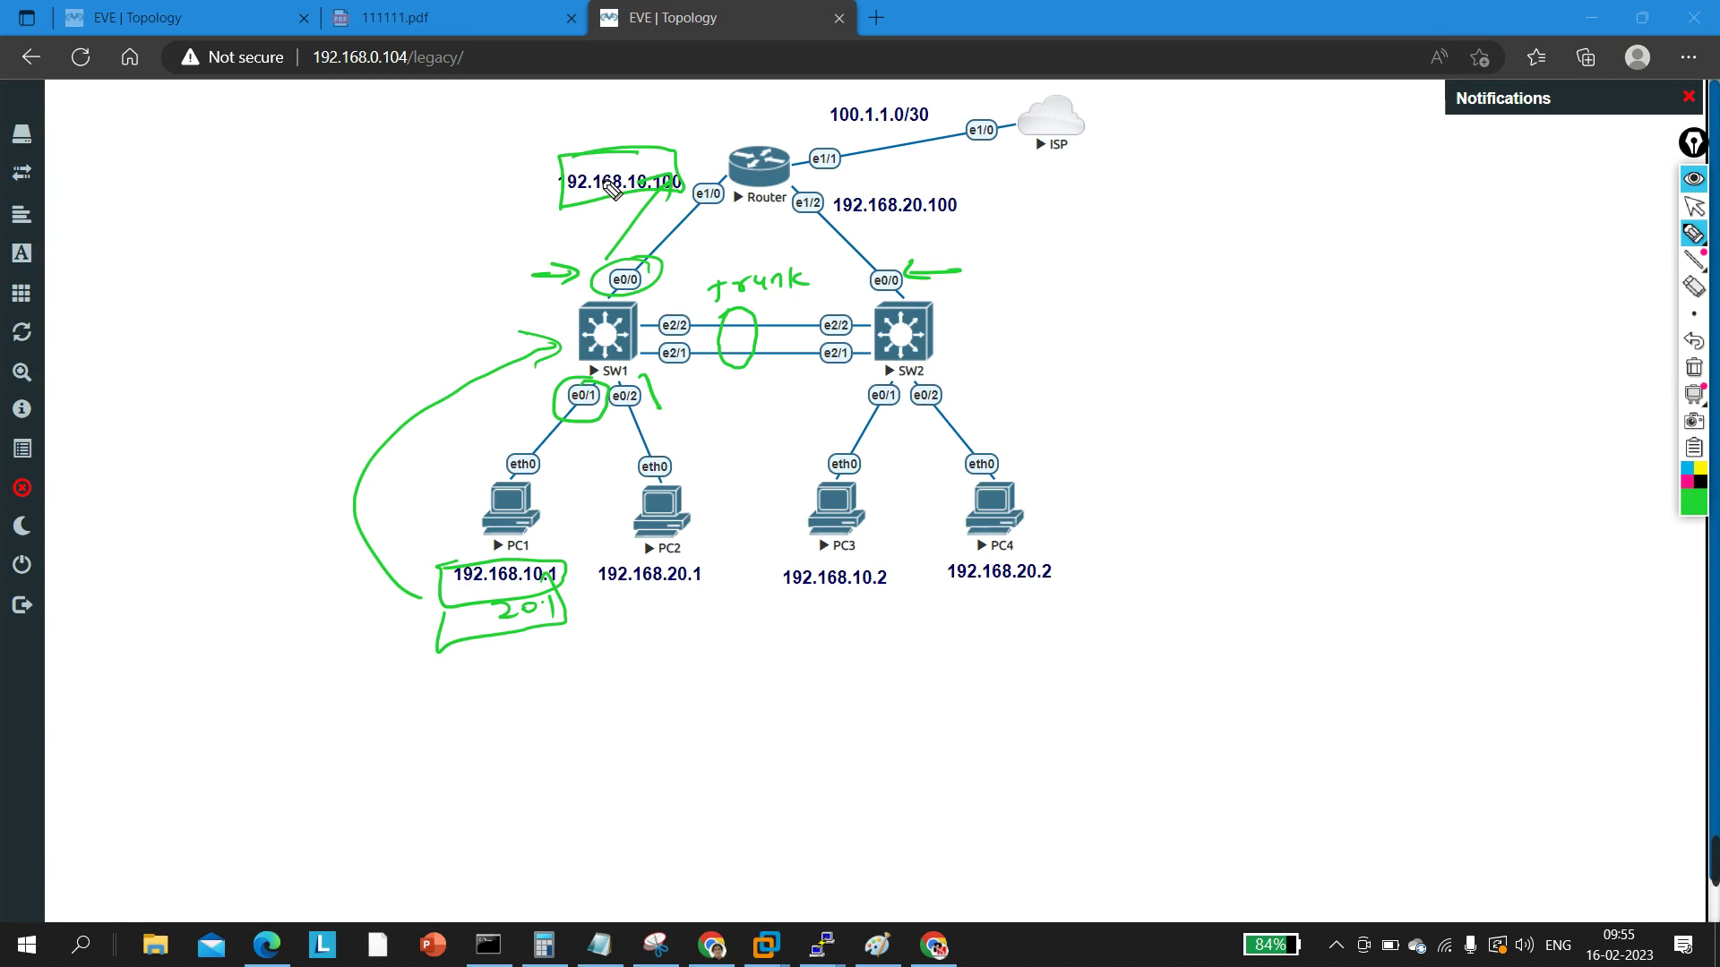
pyautogui.hotkey('ctrl', 'z')
pyautogui.moveTo(557, 205); pyautogui.dragTo(650, 202)
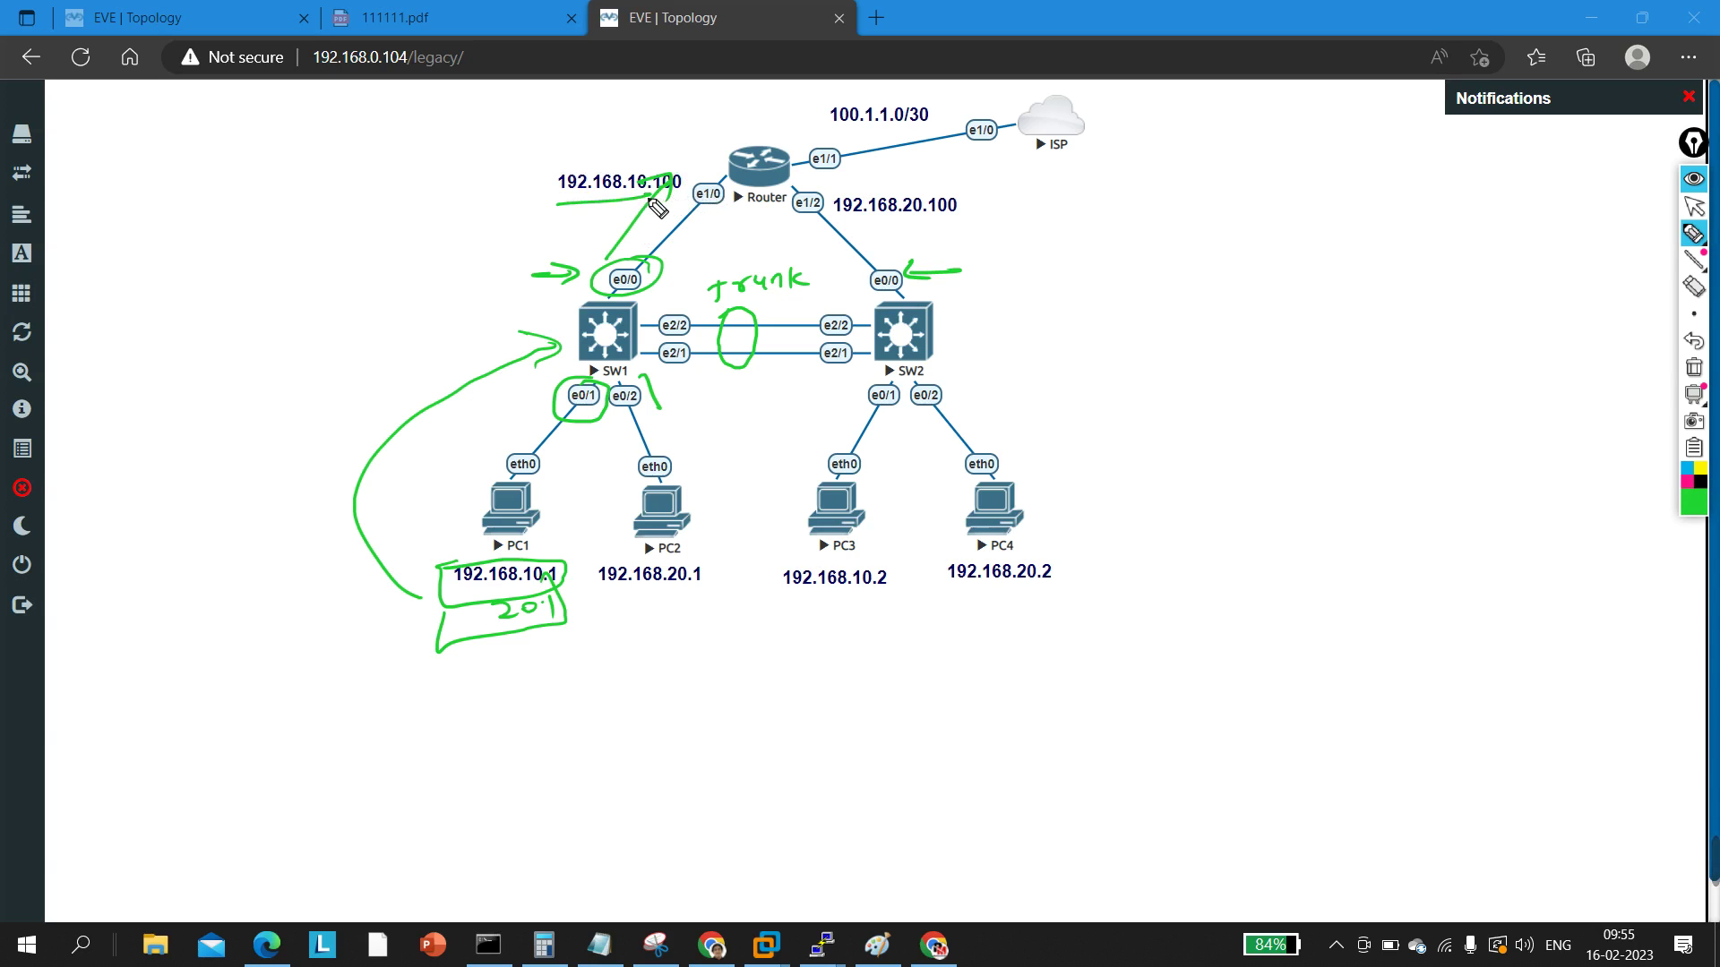
pyautogui.moveTo(598, 240)
pyautogui.mouseDown()
pyautogui.moveTo(592, 205)
pyautogui.moveTo(582, 219)
pyautogui.moveTo(609, 216)
pyautogui.moveTo(609, 242)
pyautogui.mouseUp()
# Step: Add a boxed "PC1" below the 20.1 note, and draw arrows to the router's e1/0 port and the 20.1 note
pyautogui.moveTo(439, 654)
pyautogui.mouseDown()
pyautogui.moveTo(449, 698)
pyautogui.moveTo(569, 662)
pyautogui.moveTo(550, 618)
pyautogui.moveTo(443, 631)
pyautogui.moveTo(472, 661)
pyautogui.mouseUp()
pyautogui.moveTo(489, 657); pyautogui.dragTo(503, 680)
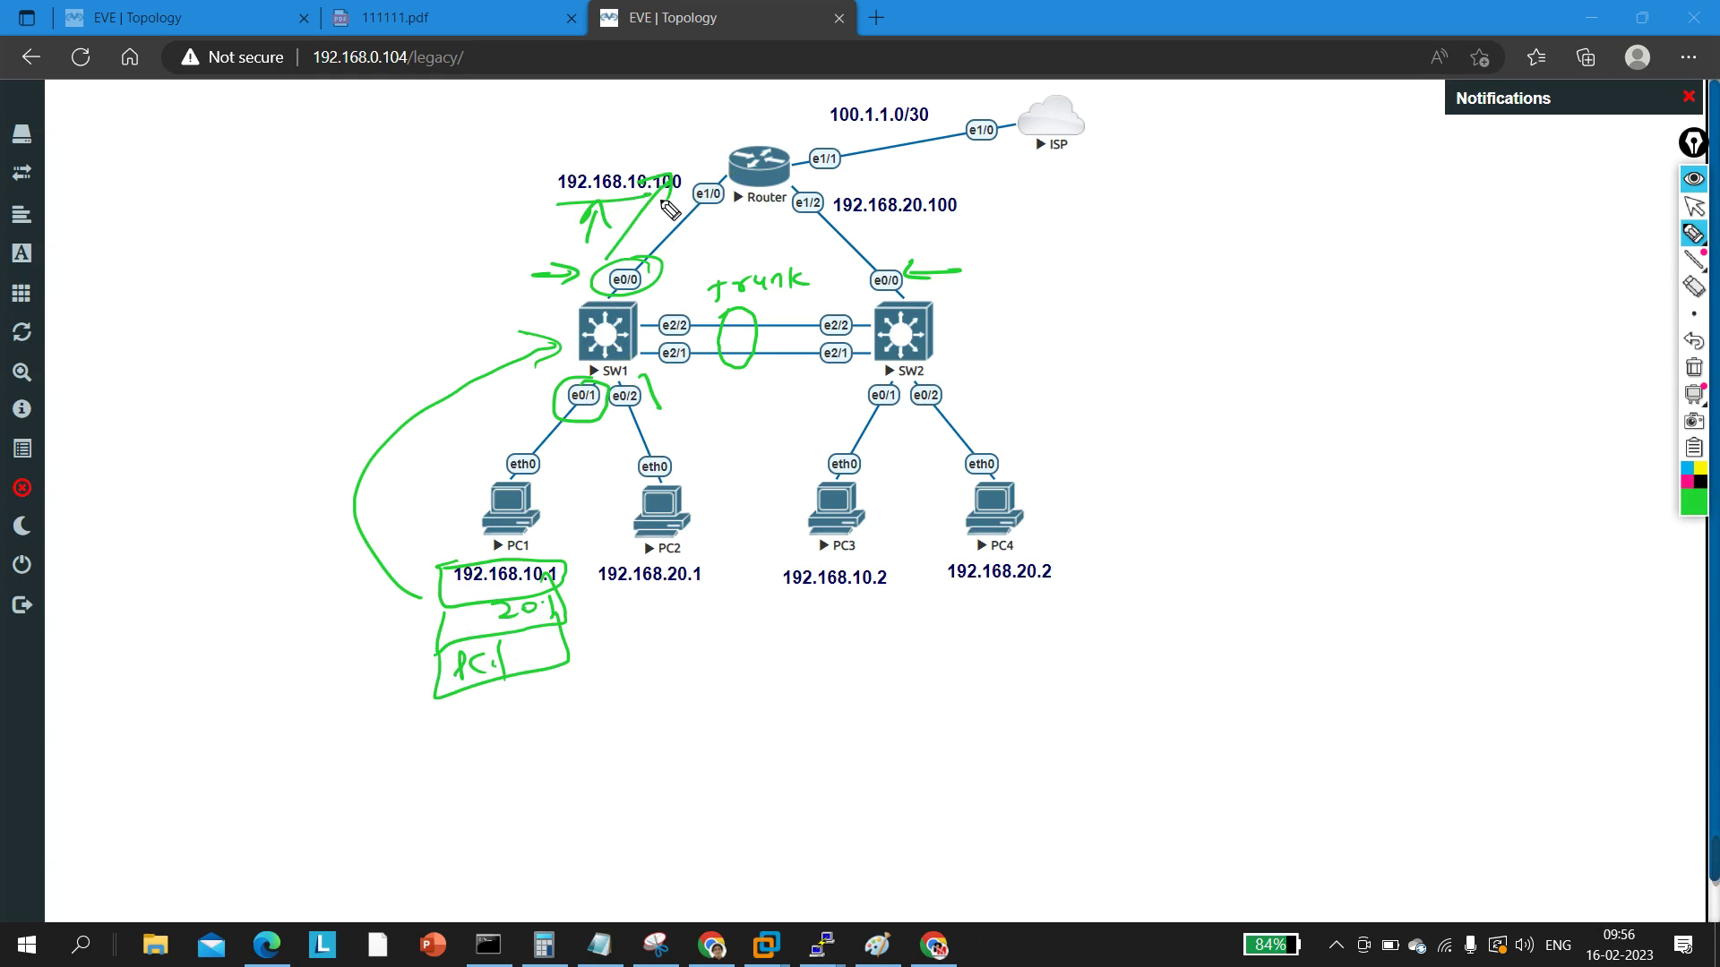
pyautogui.moveTo(661, 240)
pyautogui.mouseDown()
pyautogui.moveTo(697, 208)
pyautogui.moveTo(681, 215)
pyautogui.mouseUp()
pyautogui.moveTo(575, 611); pyautogui.dragTo(604, 611)
pyautogui.moveTo(588, 598); pyautogui.dragTo(587, 622)
# Step: Mark 192.168.20.100 with an arrow and underline, circle the router's e1/2 port with a downward arrow, and box PC2
pyautogui.moveTo(893, 169)
pyautogui.mouseDown()
pyautogui.moveTo(888, 192)
pyautogui.moveTo(898, 181)
pyautogui.mouseUp()
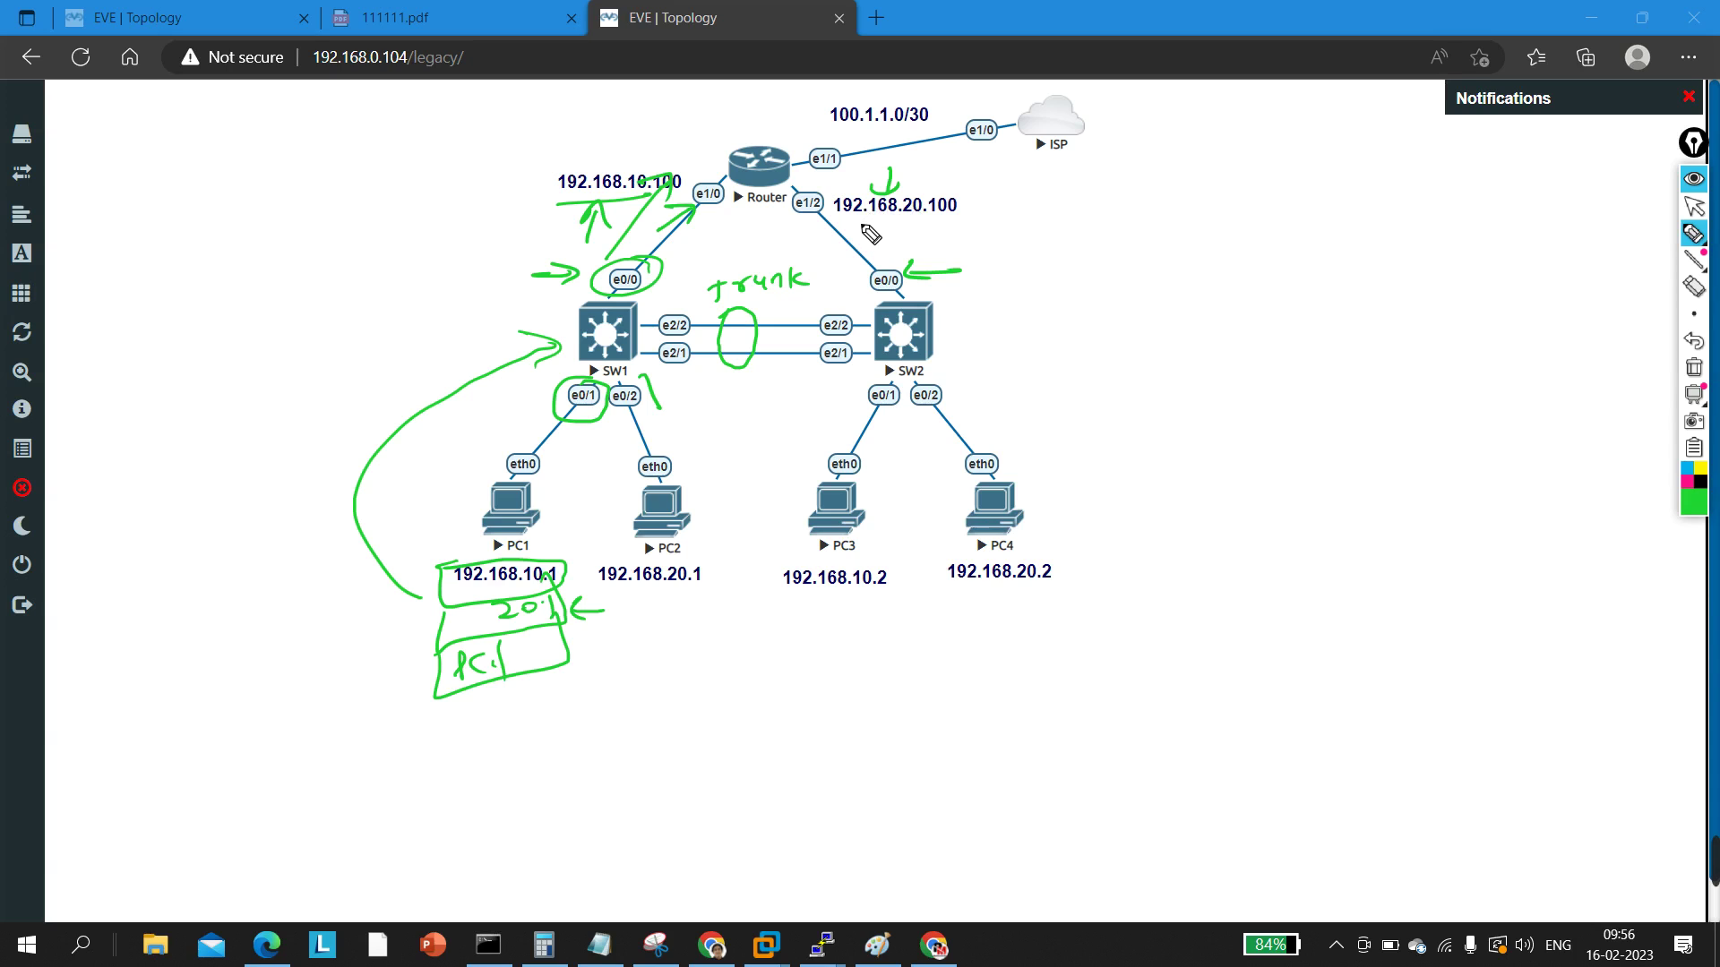
pyautogui.moveTo(894, 224); pyautogui.dragTo(951, 219)
pyautogui.moveTo(776, 215); pyautogui.dragTo(802, 226)
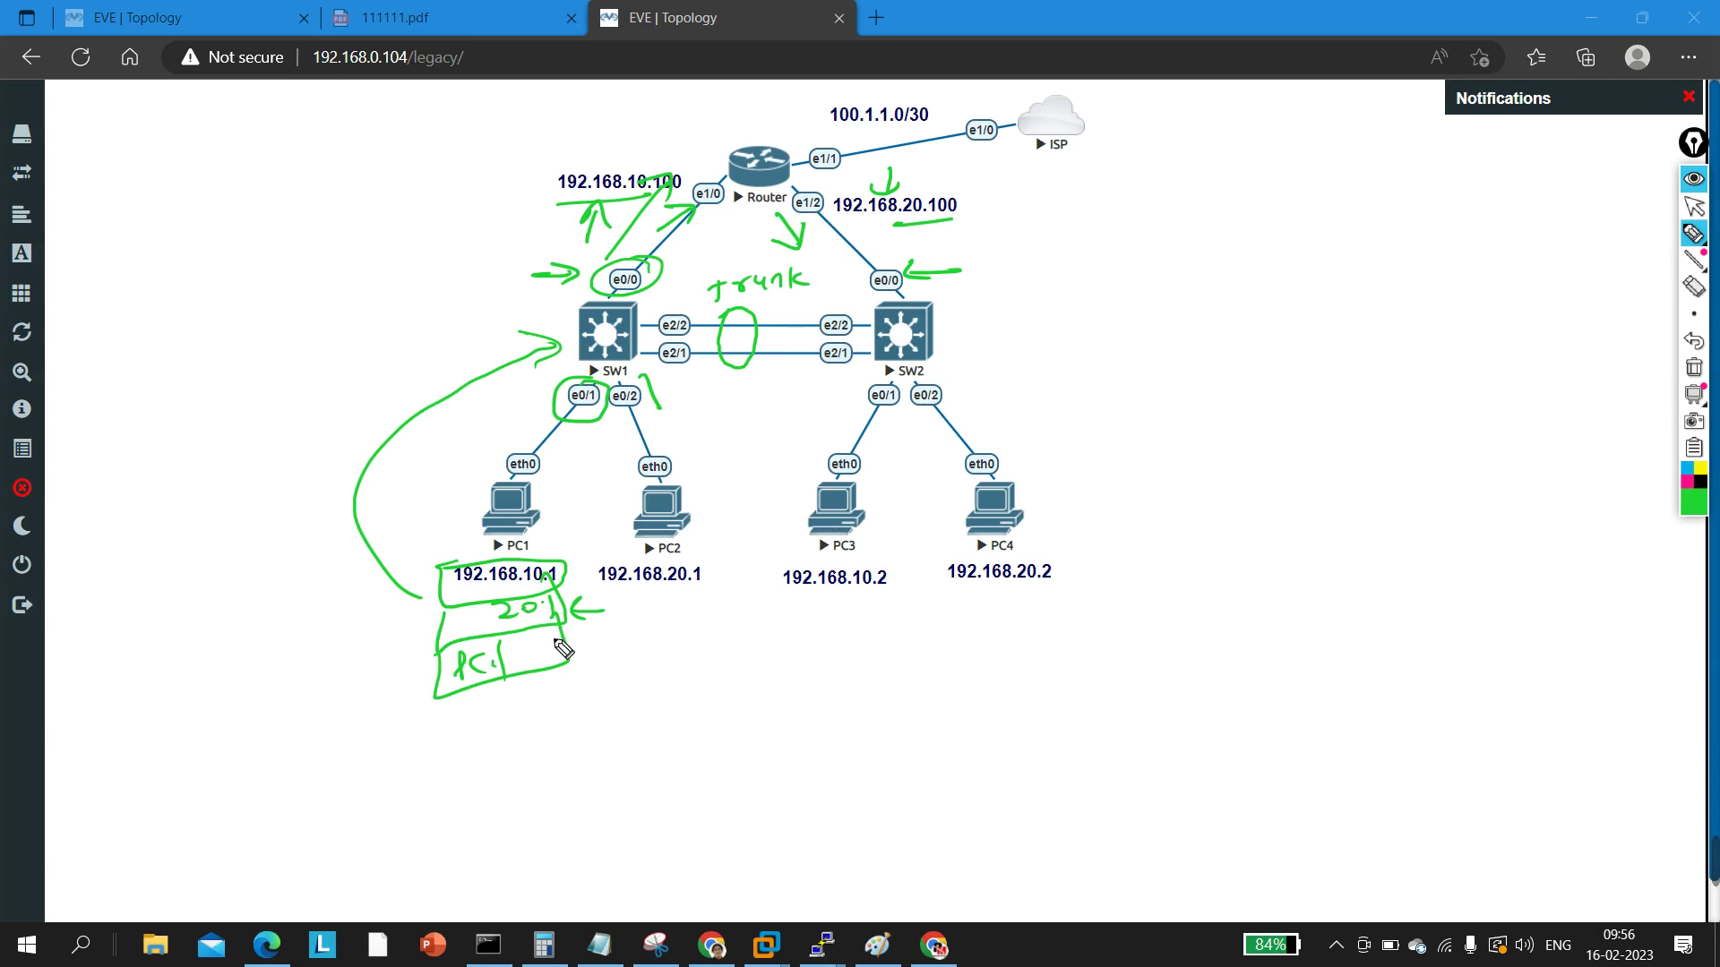
pyautogui.moveTo(825, 190)
pyautogui.mouseDown()
pyautogui.moveTo(810, 182)
pyautogui.moveTo(780, 222)
pyautogui.mouseUp()
pyautogui.moveTo(698, 471)
pyautogui.mouseDown()
pyautogui.moveTo(655, 476)
pyautogui.moveTo(613, 510)
pyautogui.moveTo(623, 557)
pyautogui.moveTo(715, 559)
pyautogui.moveTo(695, 474)
pyautogui.mouseUp()
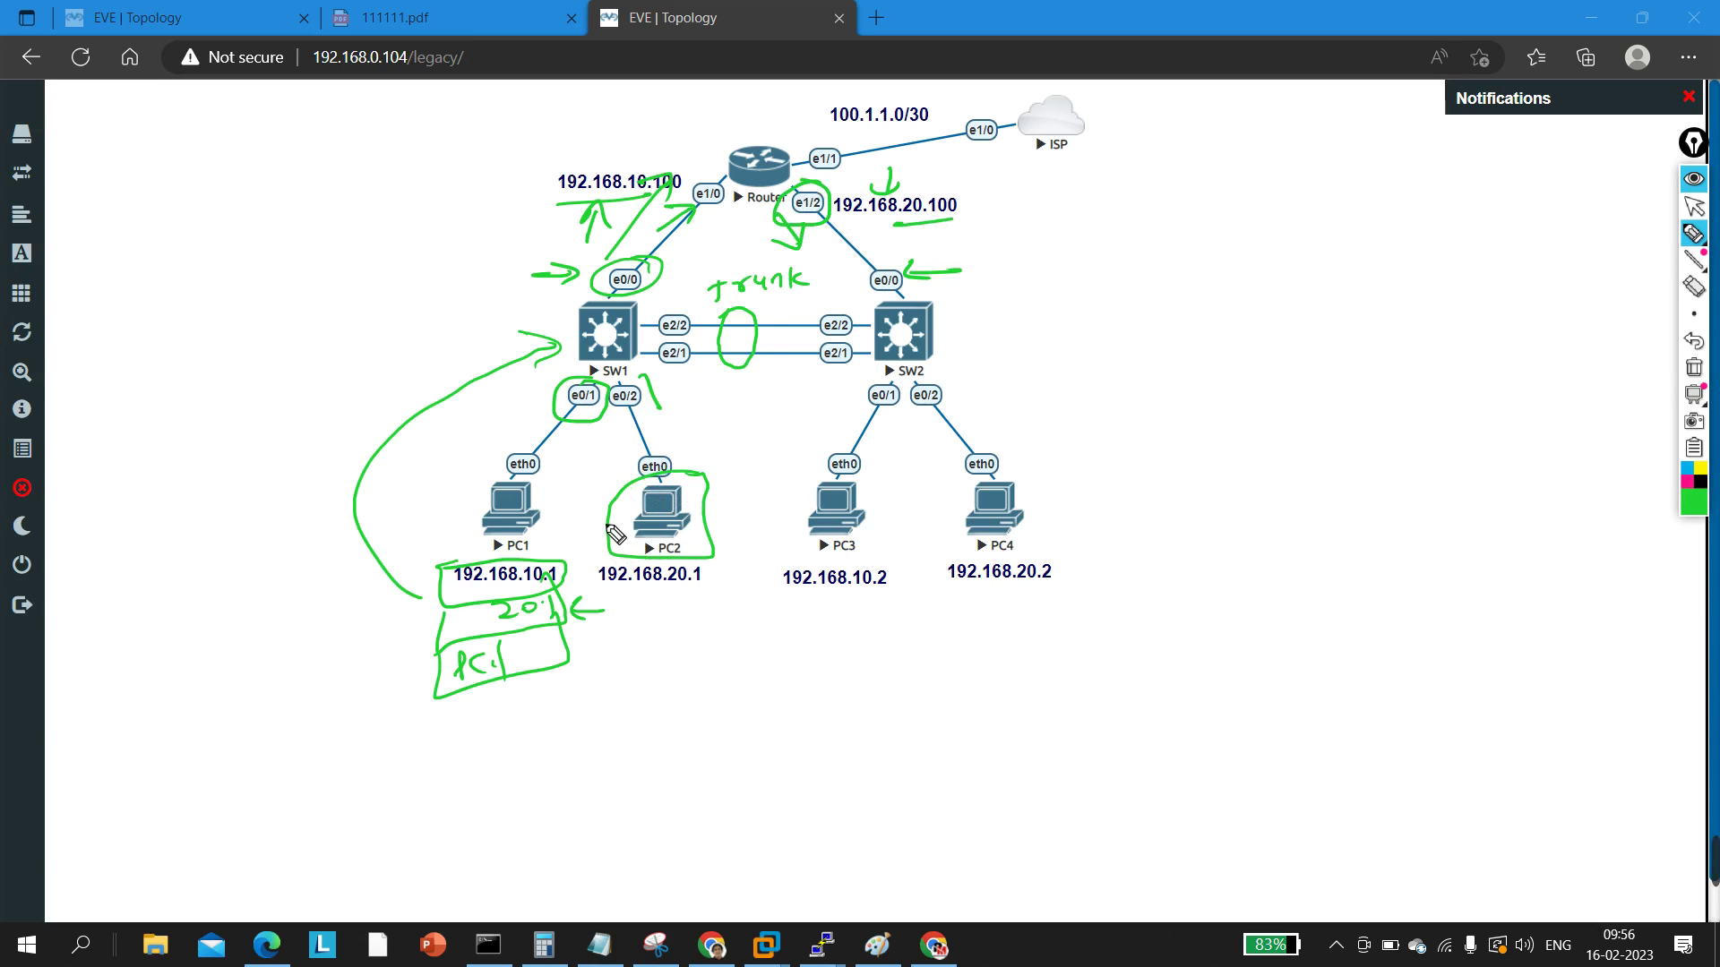
# Step: Draw arrows to SW2's e0/0 and e2/2 ports and write "P1" below the switch links
pyautogui.moveTo(901, 226); pyautogui.dragTo(928, 280)
pyautogui.moveTo(942, 258); pyautogui.dragTo(933, 279)
pyautogui.moveTo(828, 290); pyautogui.dragTo(847, 285)
pyautogui.moveTo(795, 380); pyautogui.dragTo(800, 399)
pyautogui.moveTo(814, 384); pyautogui.dragTo(815, 414)
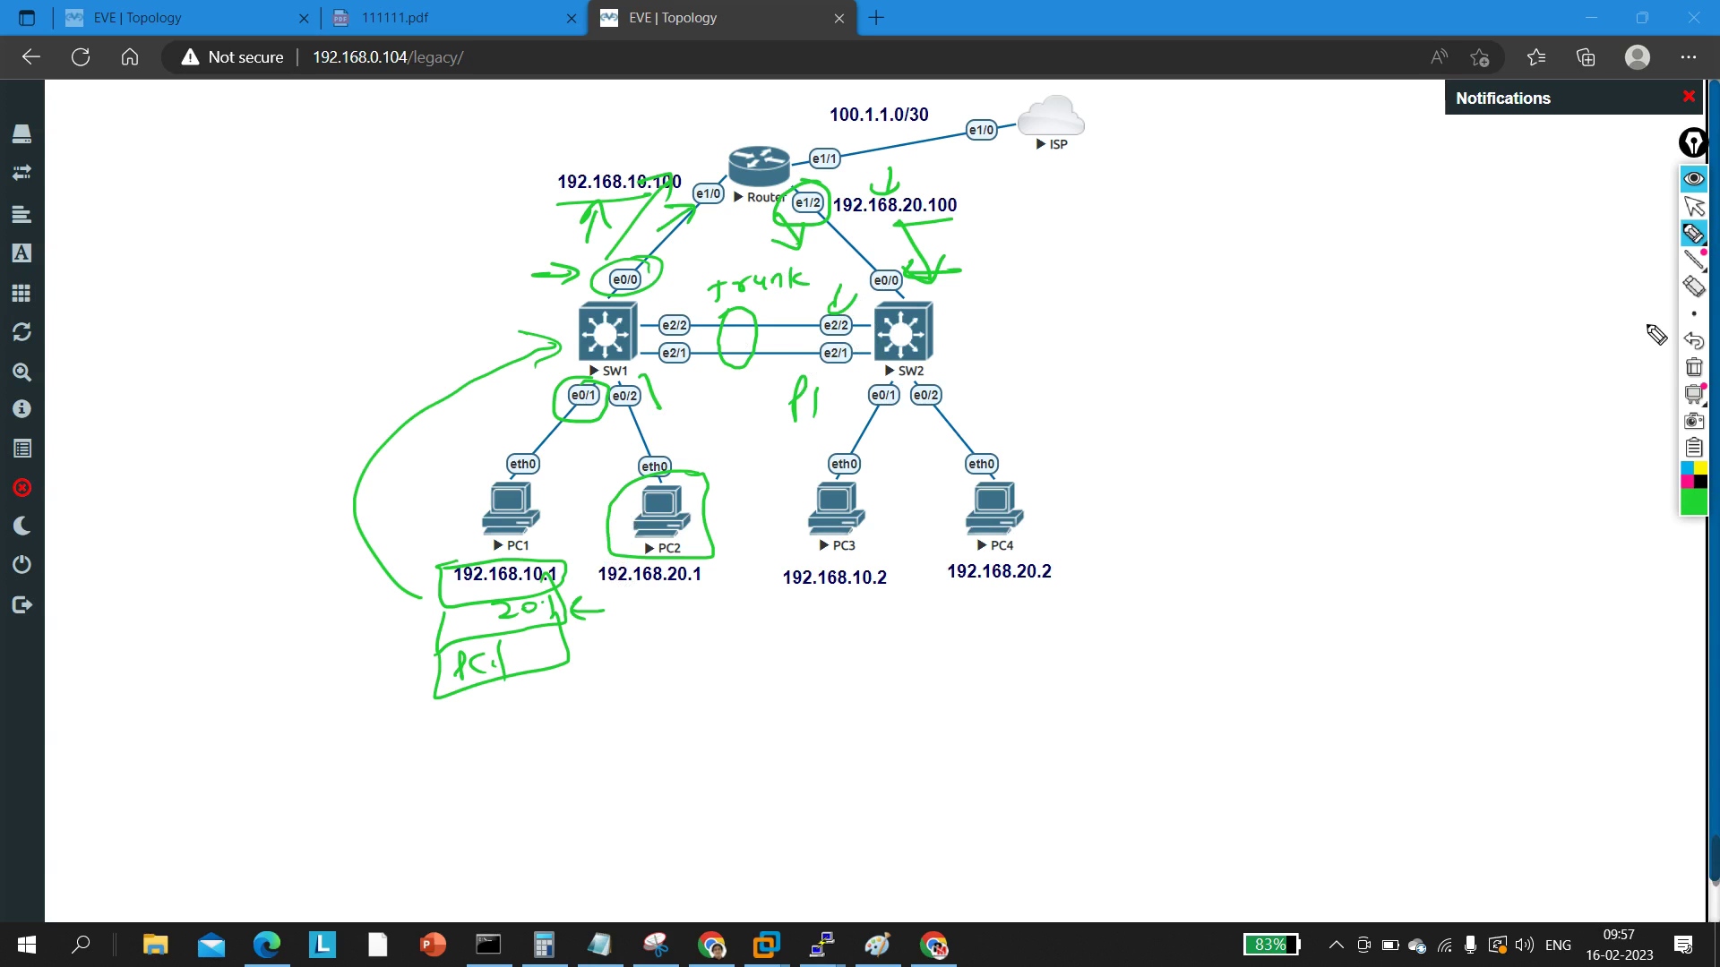
# Step: Clear all pen annotations from the topology and return to the normal pointer
pyautogui.click(1693, 368)
pyautogui.click(1694, 206)
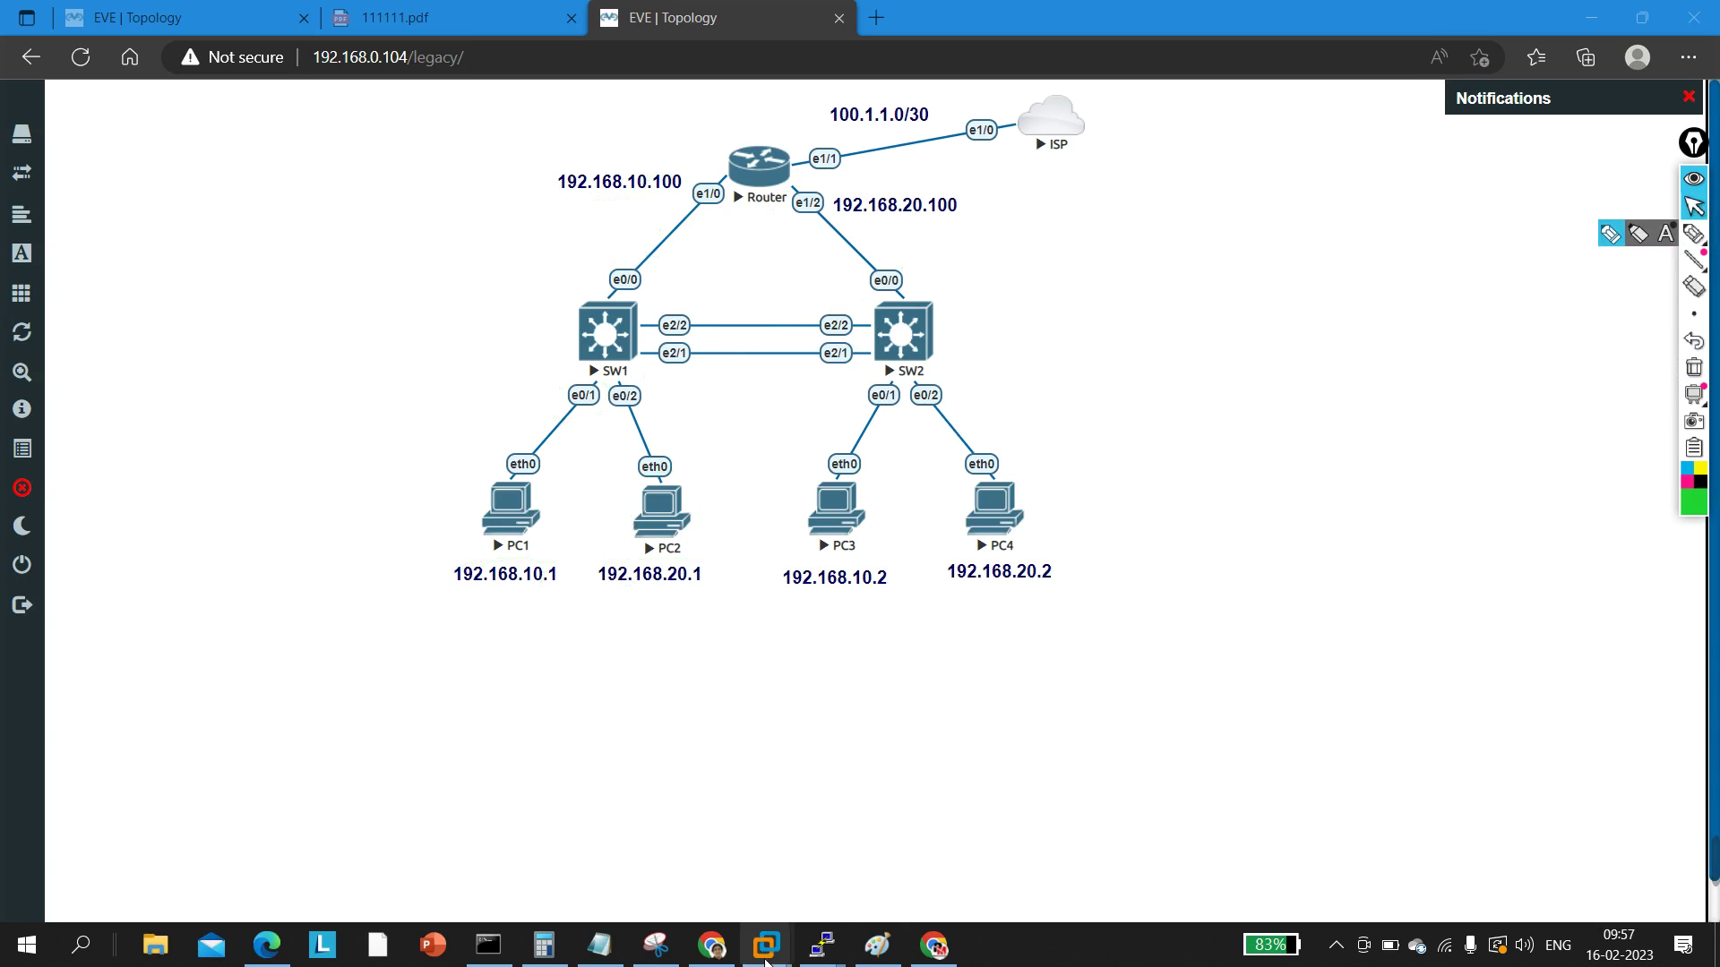
# Step: Bring up the SW1 console and run show run | sec channel-gro
pyautogui.moveTo(824, 961)
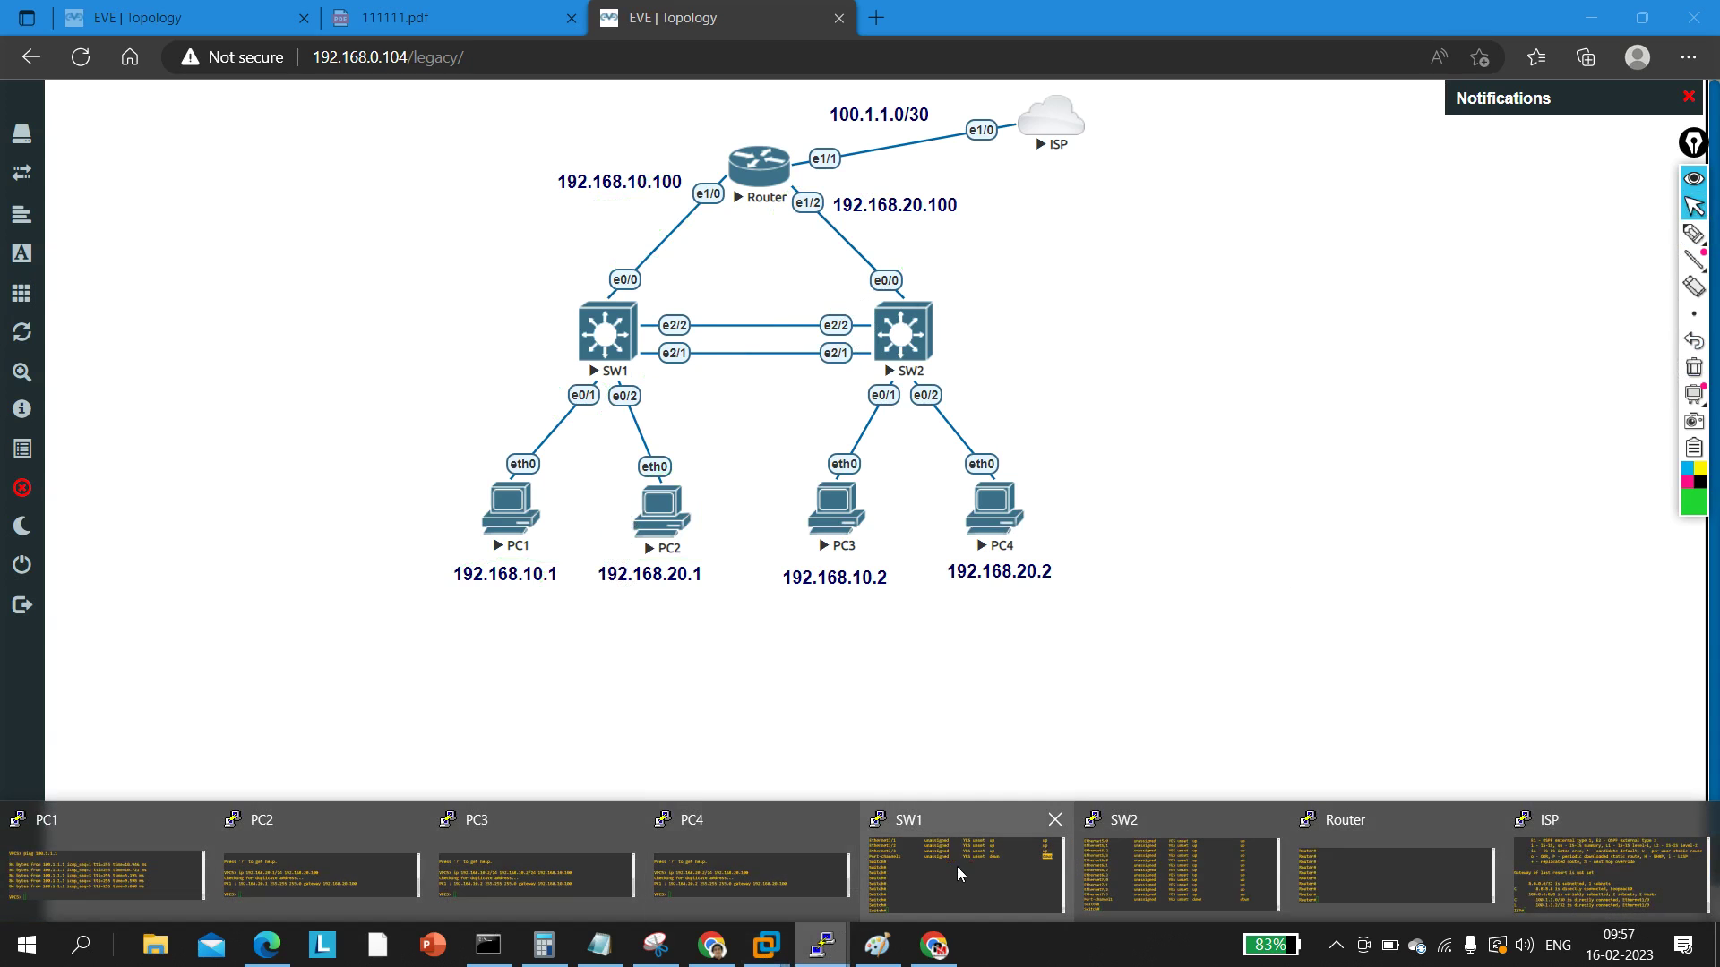
pyautogui.click(882, 864)
pyautogui.click(626, 686)
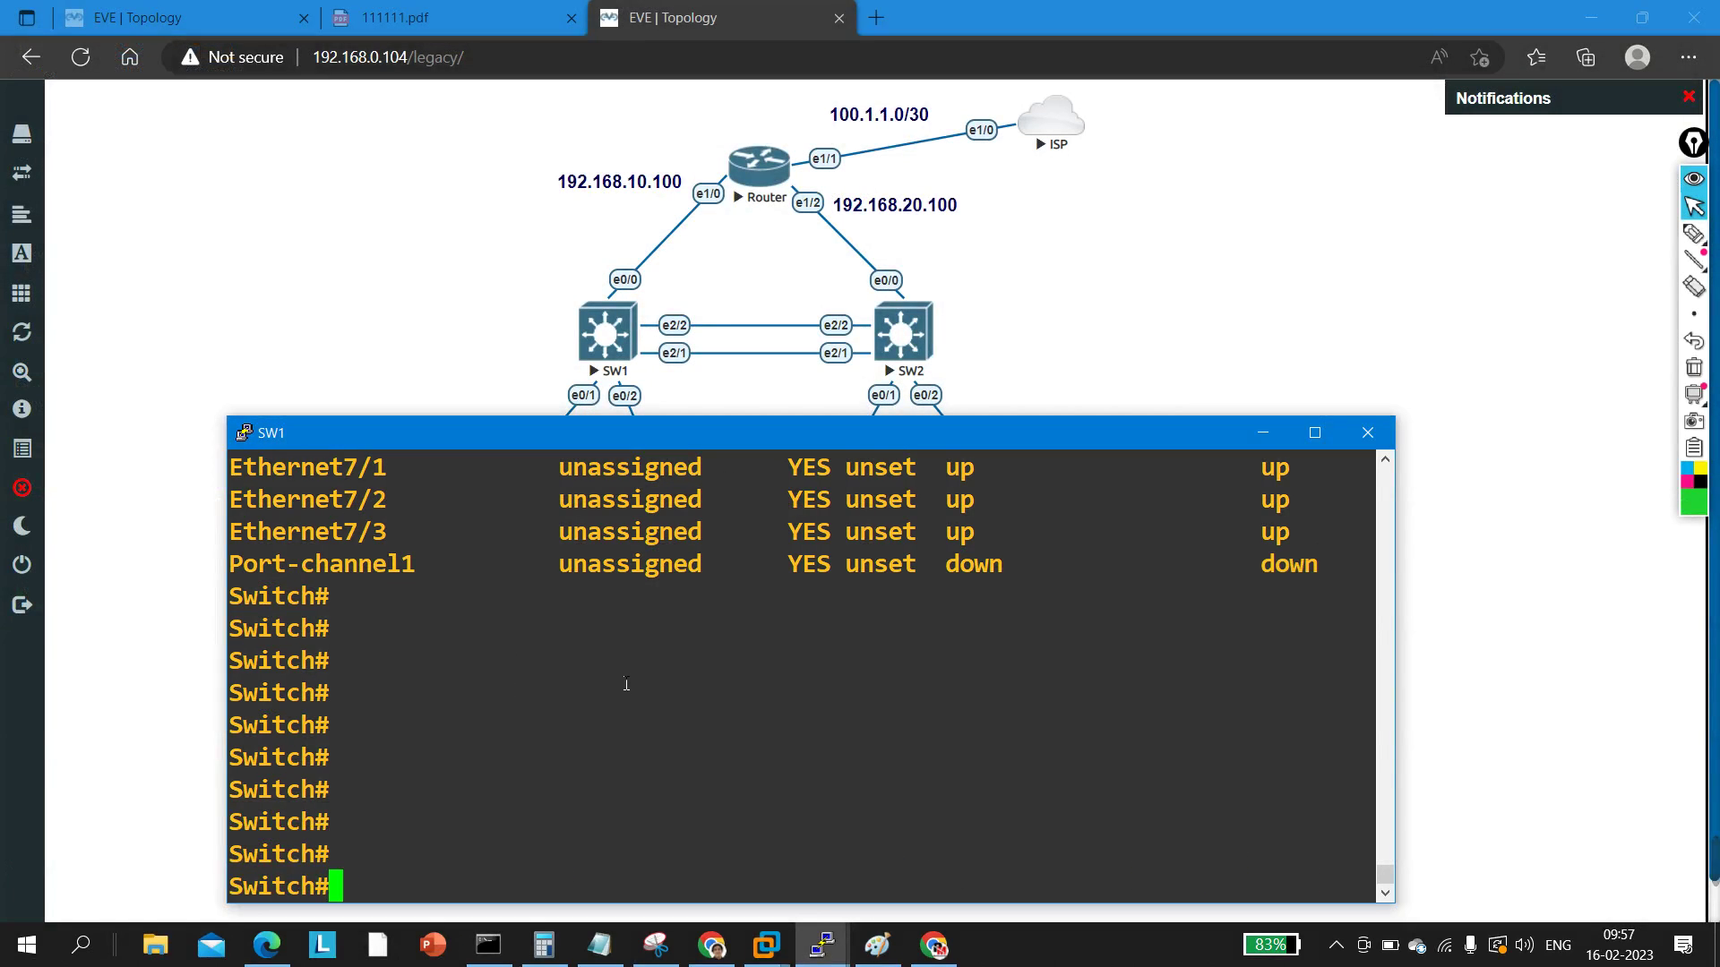
pyautogui.press('Return')
pyautogui.write('sh')
pyautogui.press('Tab')
pyautogui.write('run | sec ch')
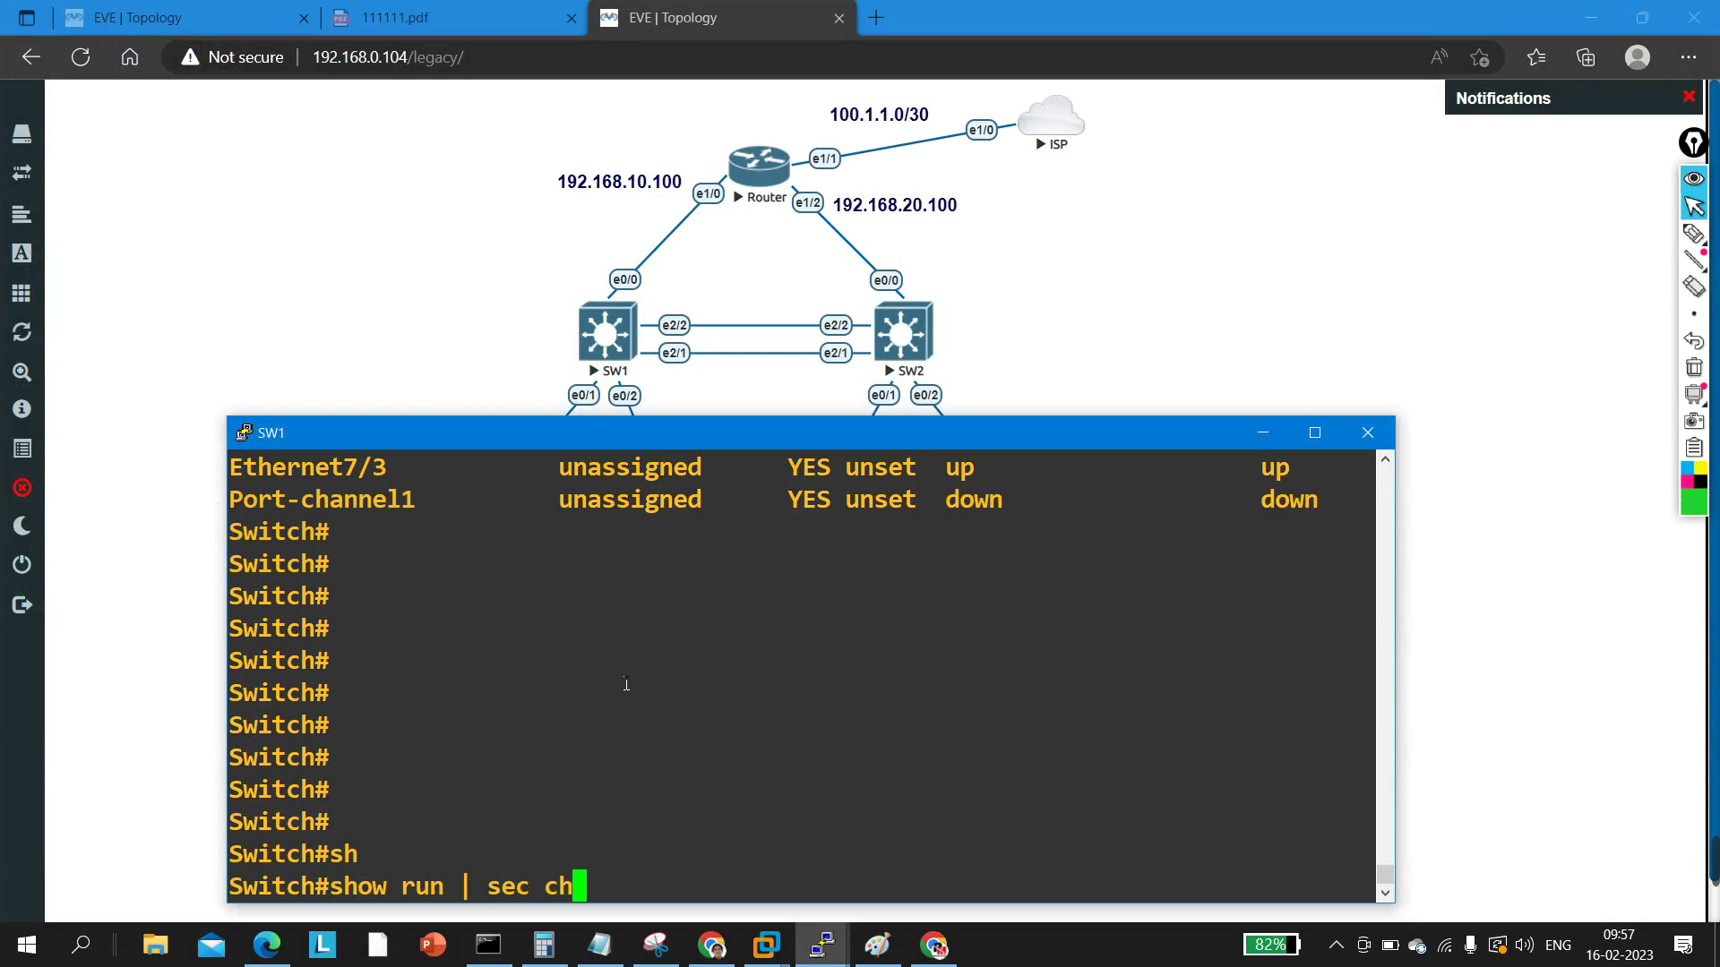
pyautogui.write('annel-gro')
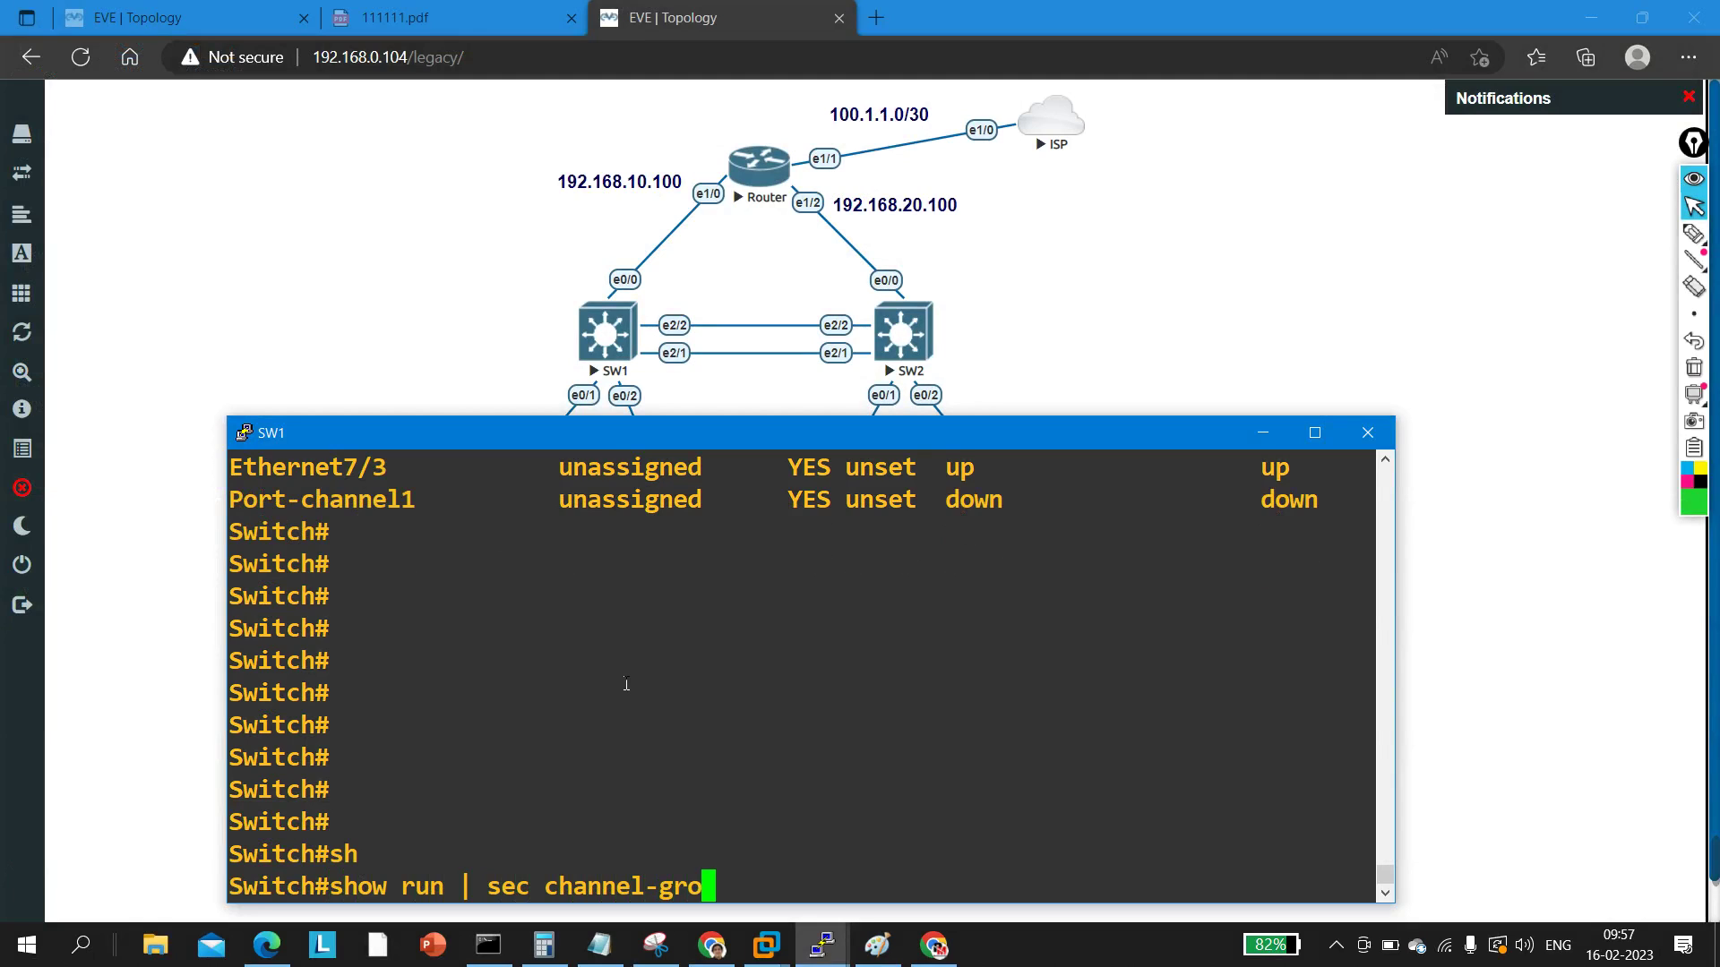
pyautogui.press('Return')
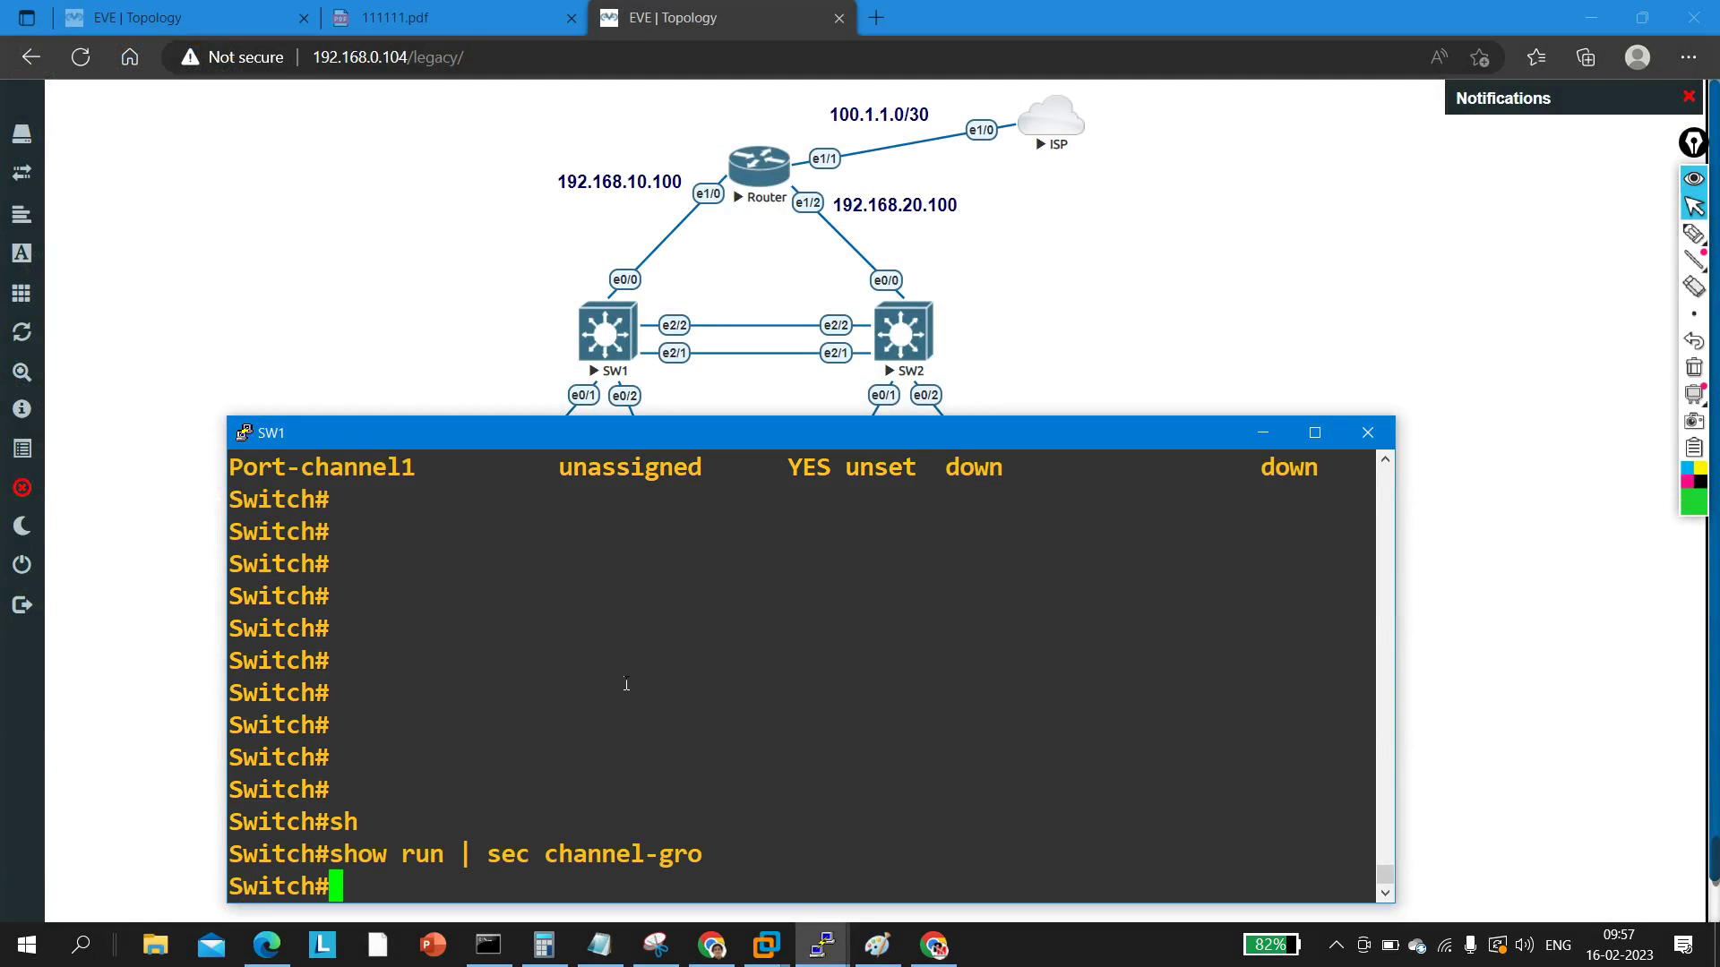
pyautogui.press('Return')
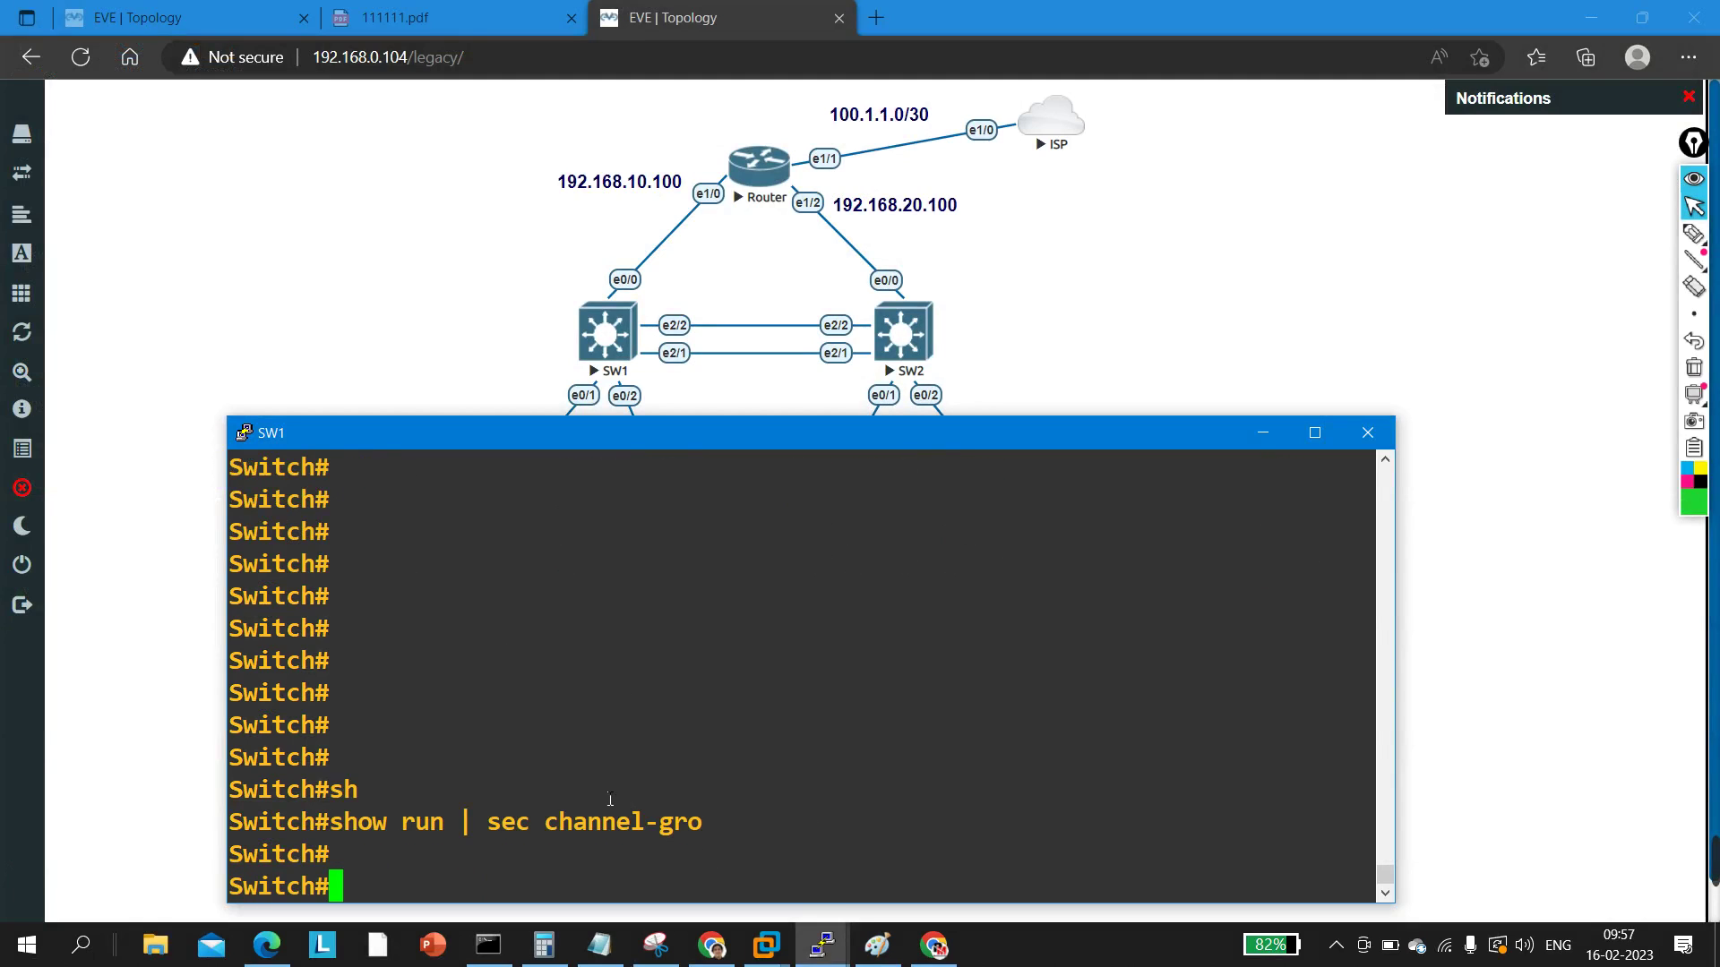
# Step: Switch to the SW2 console and run show run | sec channel-gr
pyautogui.click(821, 945)
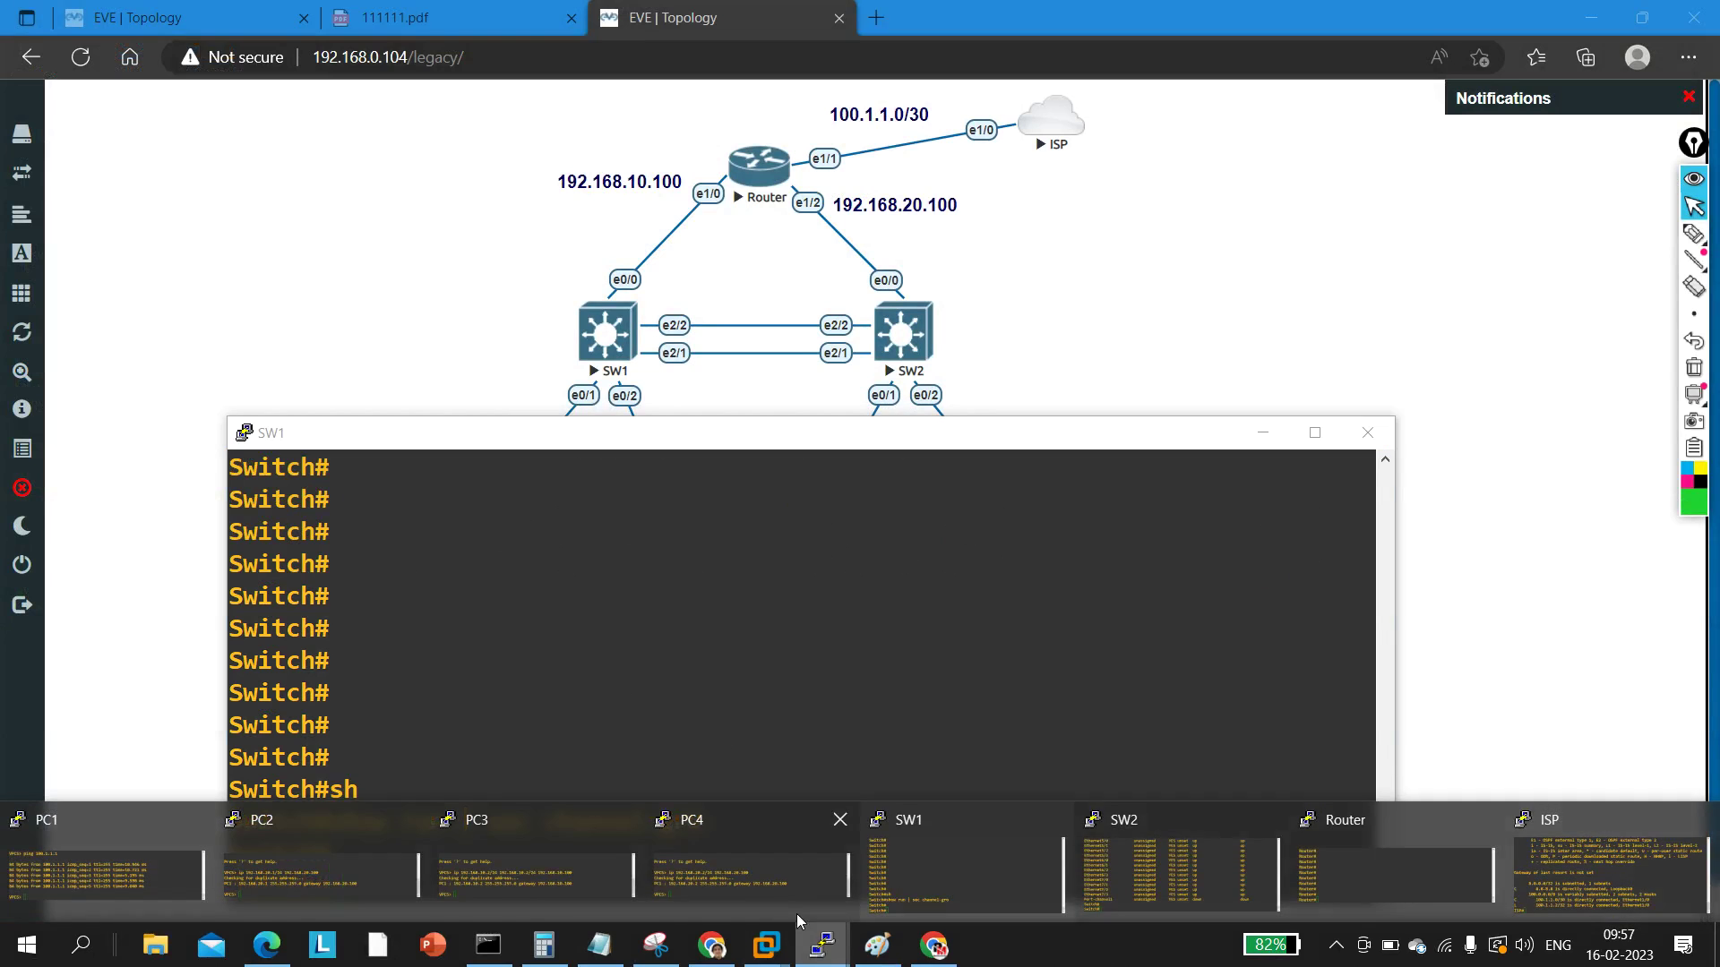
pyautogui.click(1234, 867)
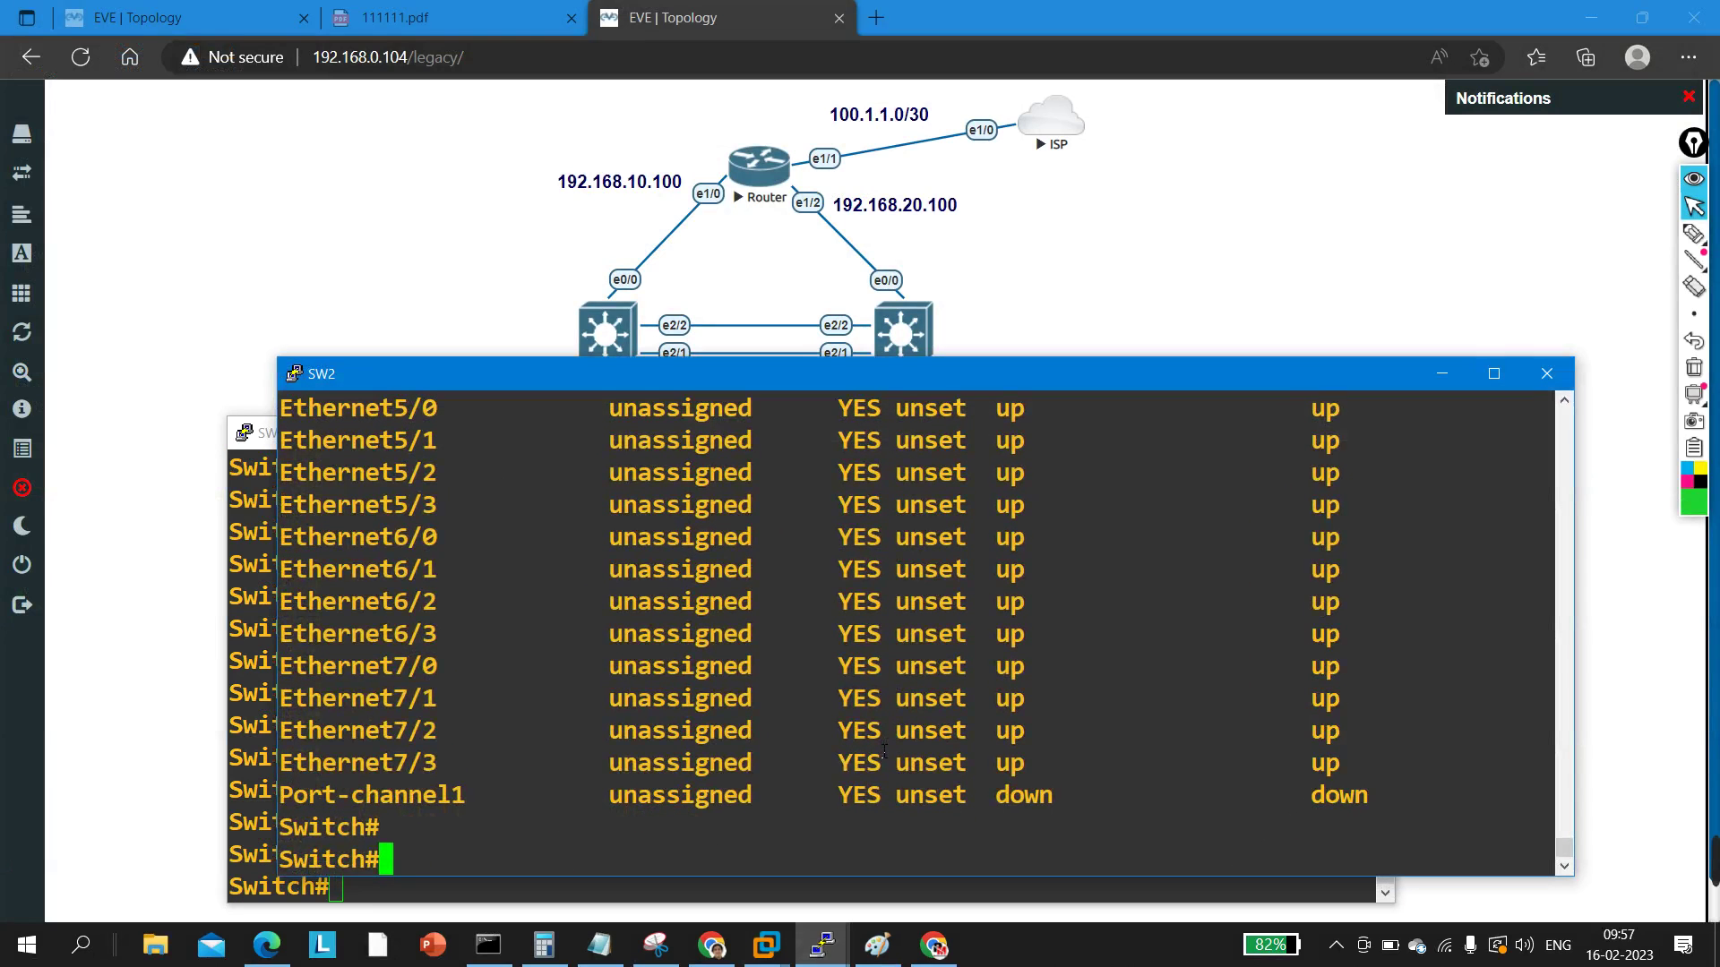
pyautogui.write('sh')
pyautogui.press('Tab')
pyautogui.write('ru')
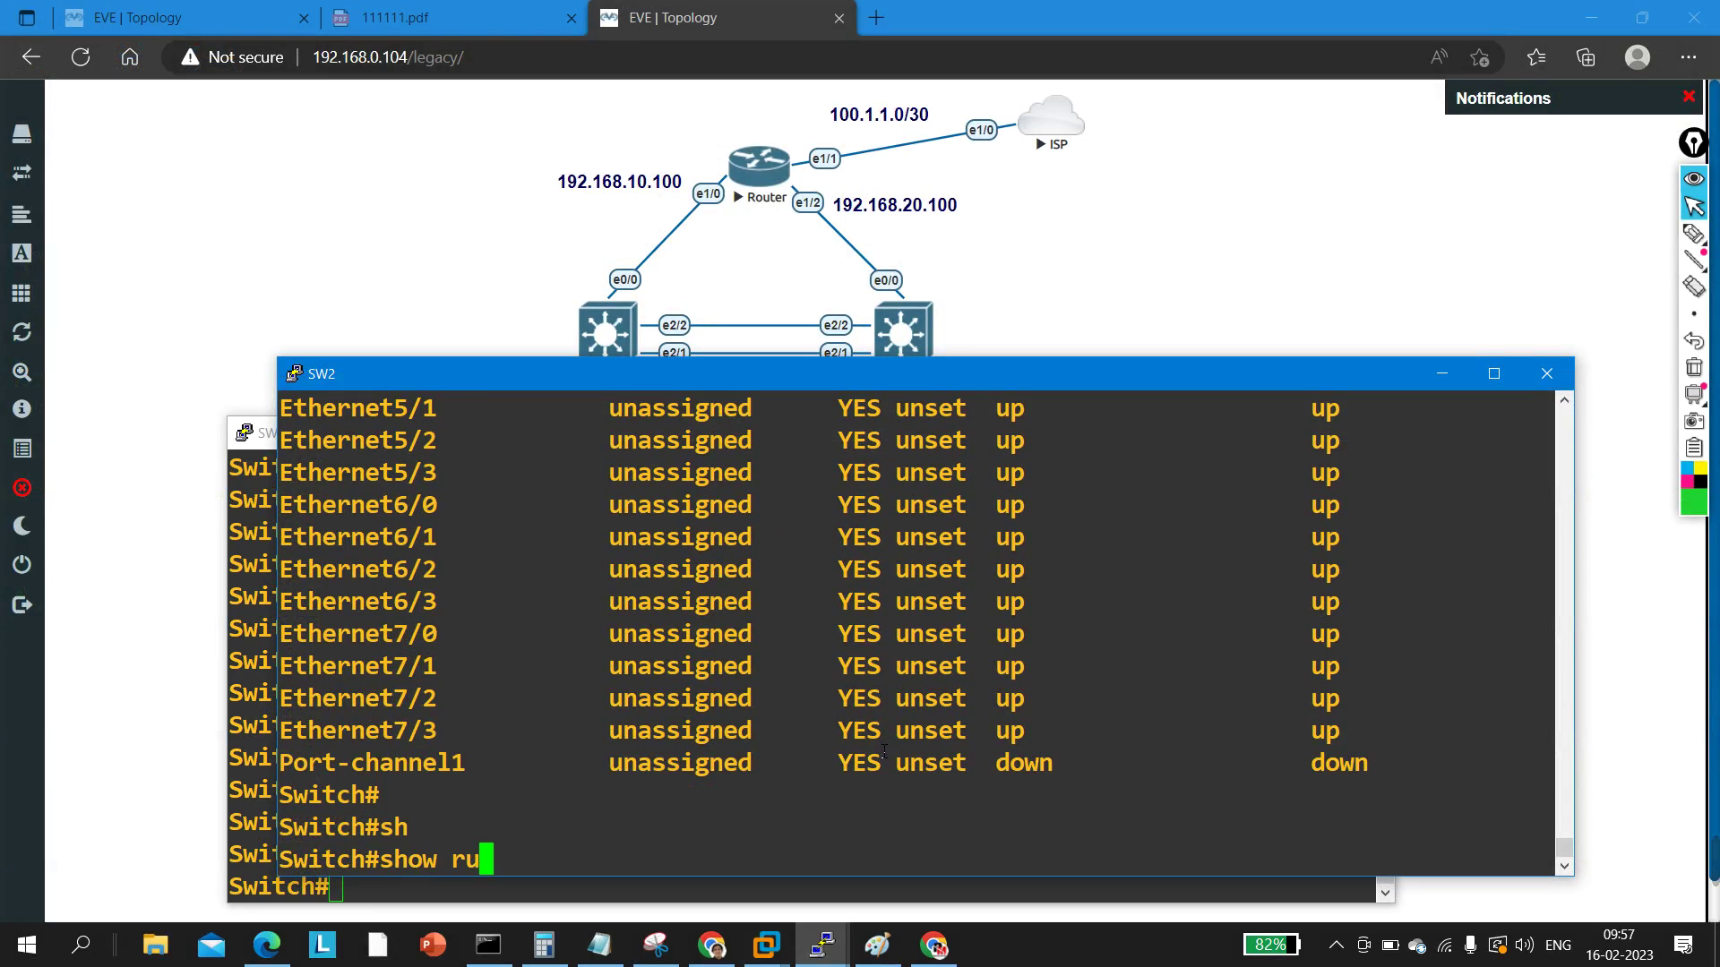
pyautogui.write('n | sec ')
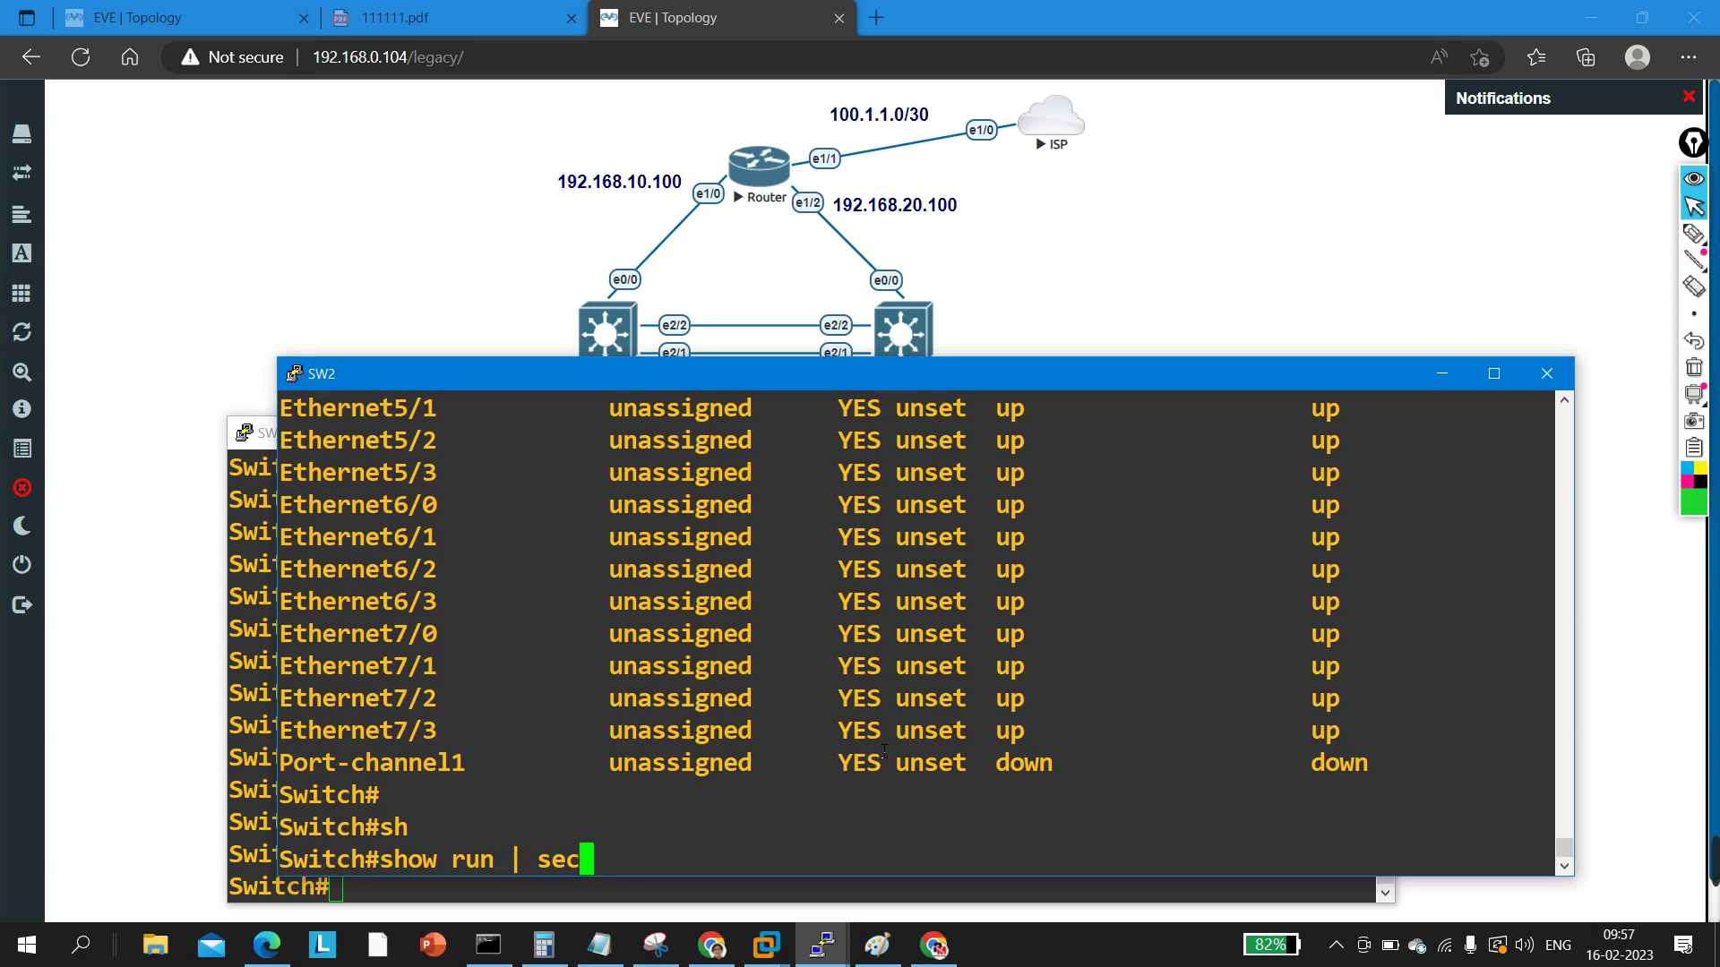
pyautogui.write('ch')
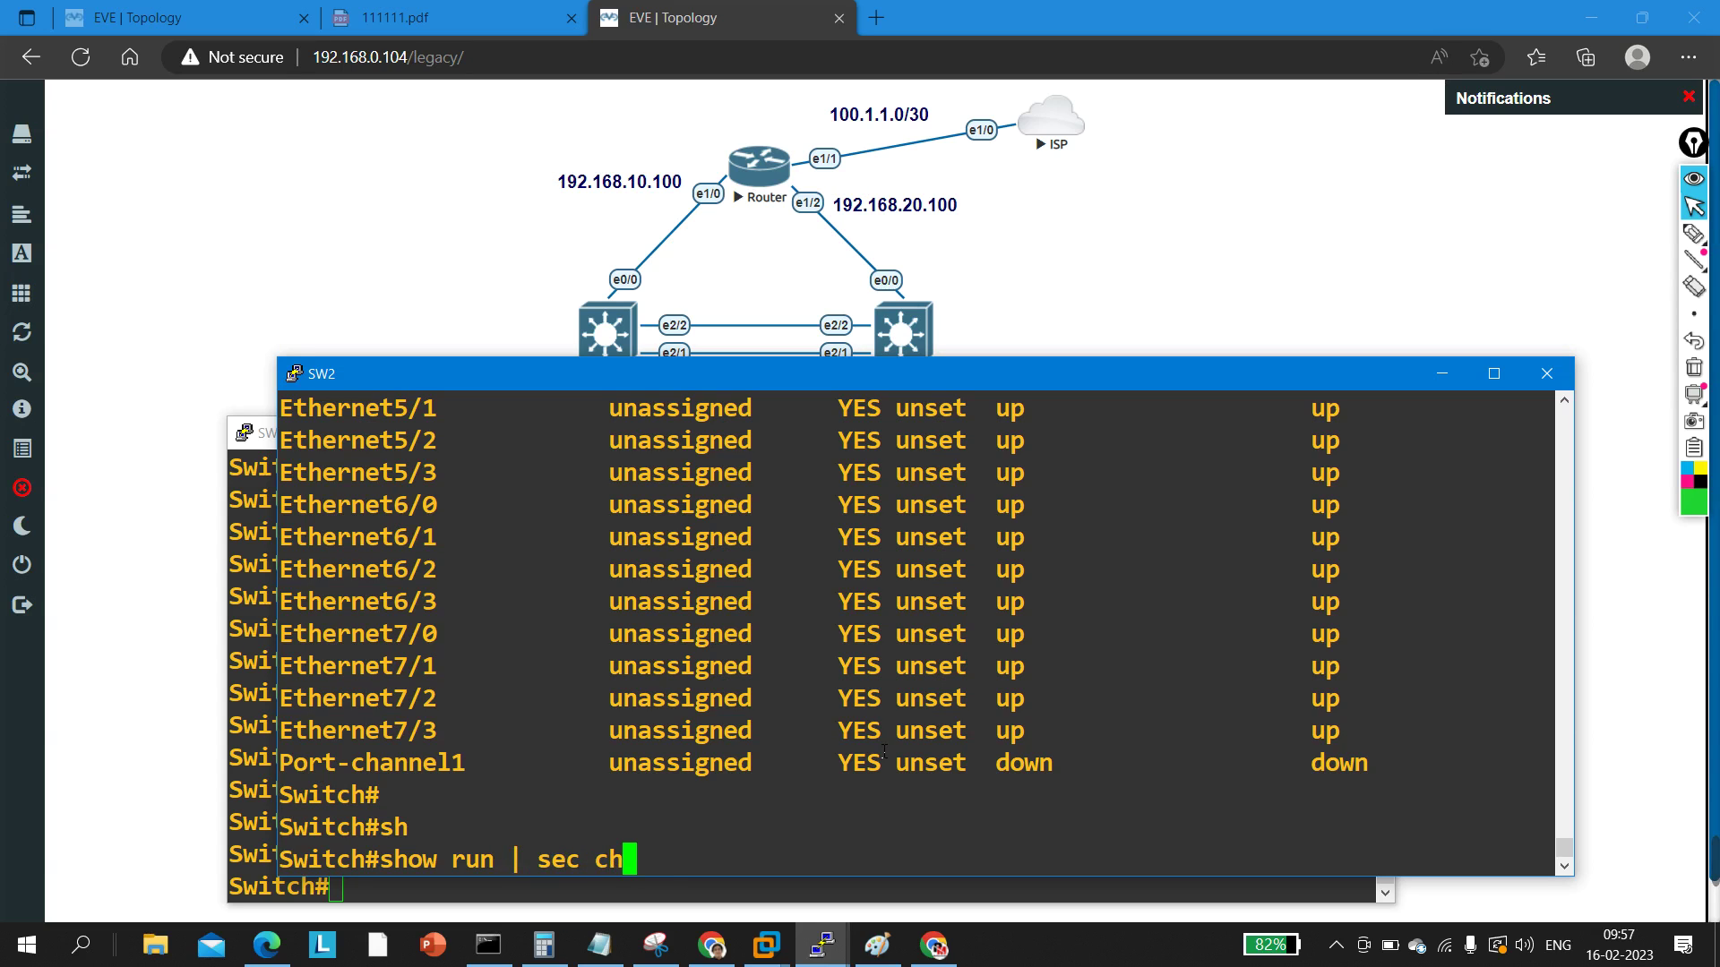
pyautogui.write('annel-gr')
pyautogui.press('Tab')
pyautogui.press('Return')
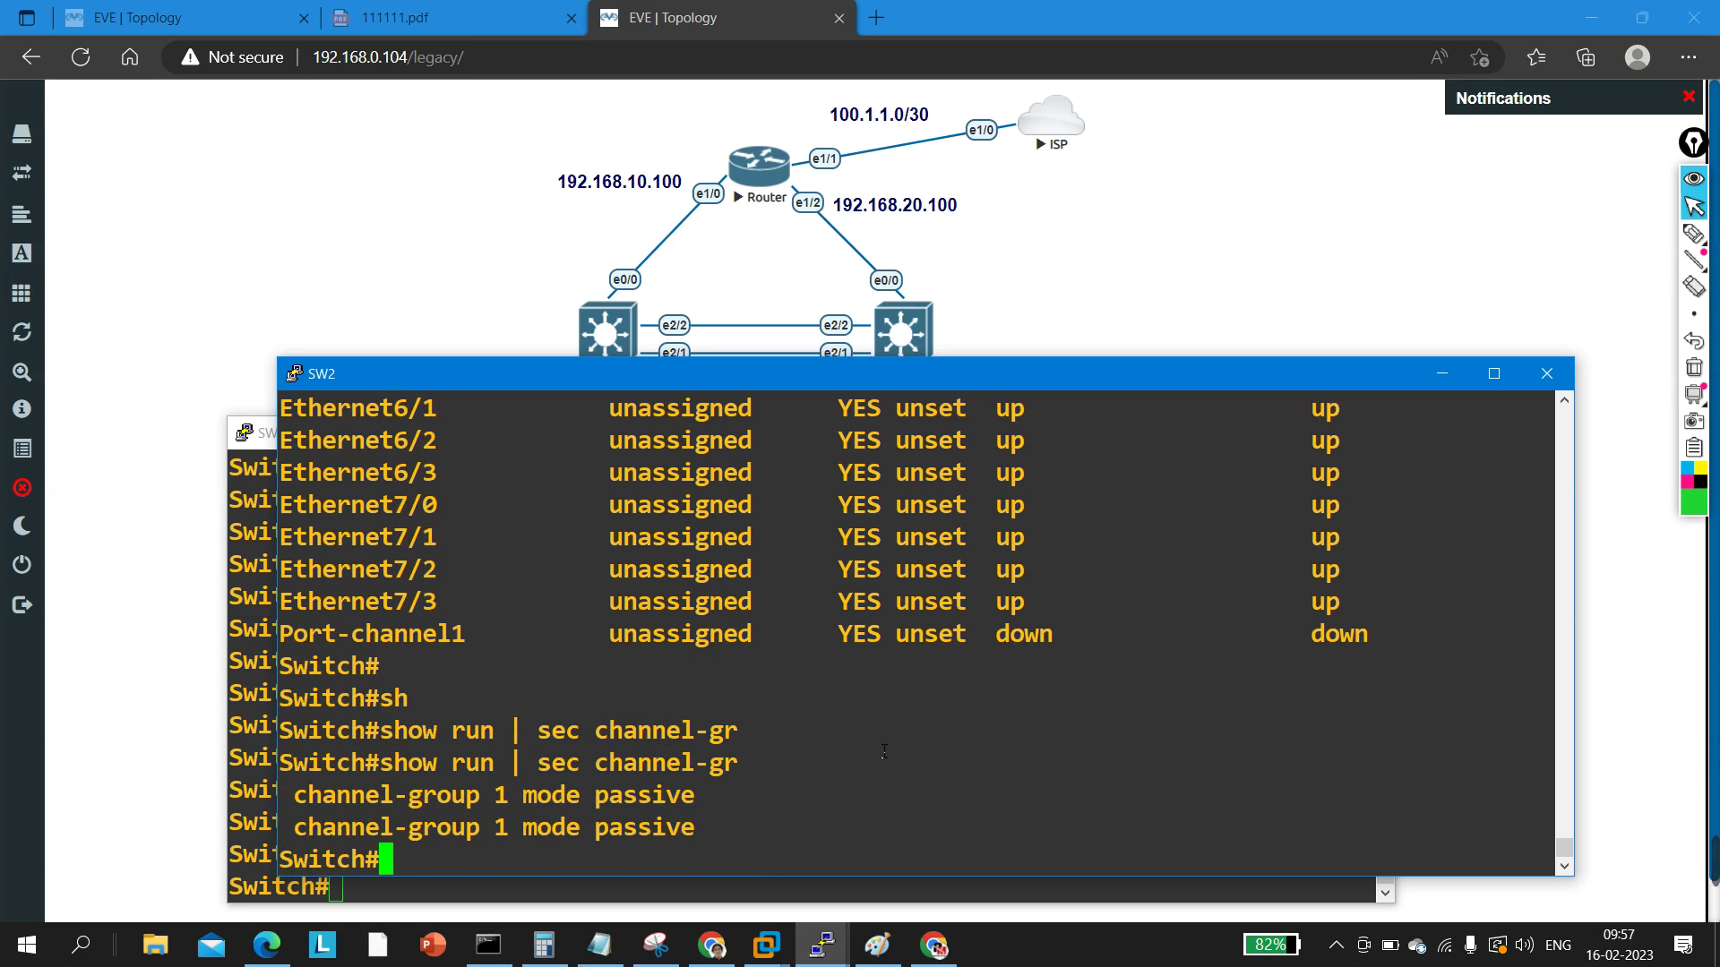
# Step: Highlight the channel-group 1 mode passive lines in the SW2 console output to examine the configured mode
pyautogui.press('Return')
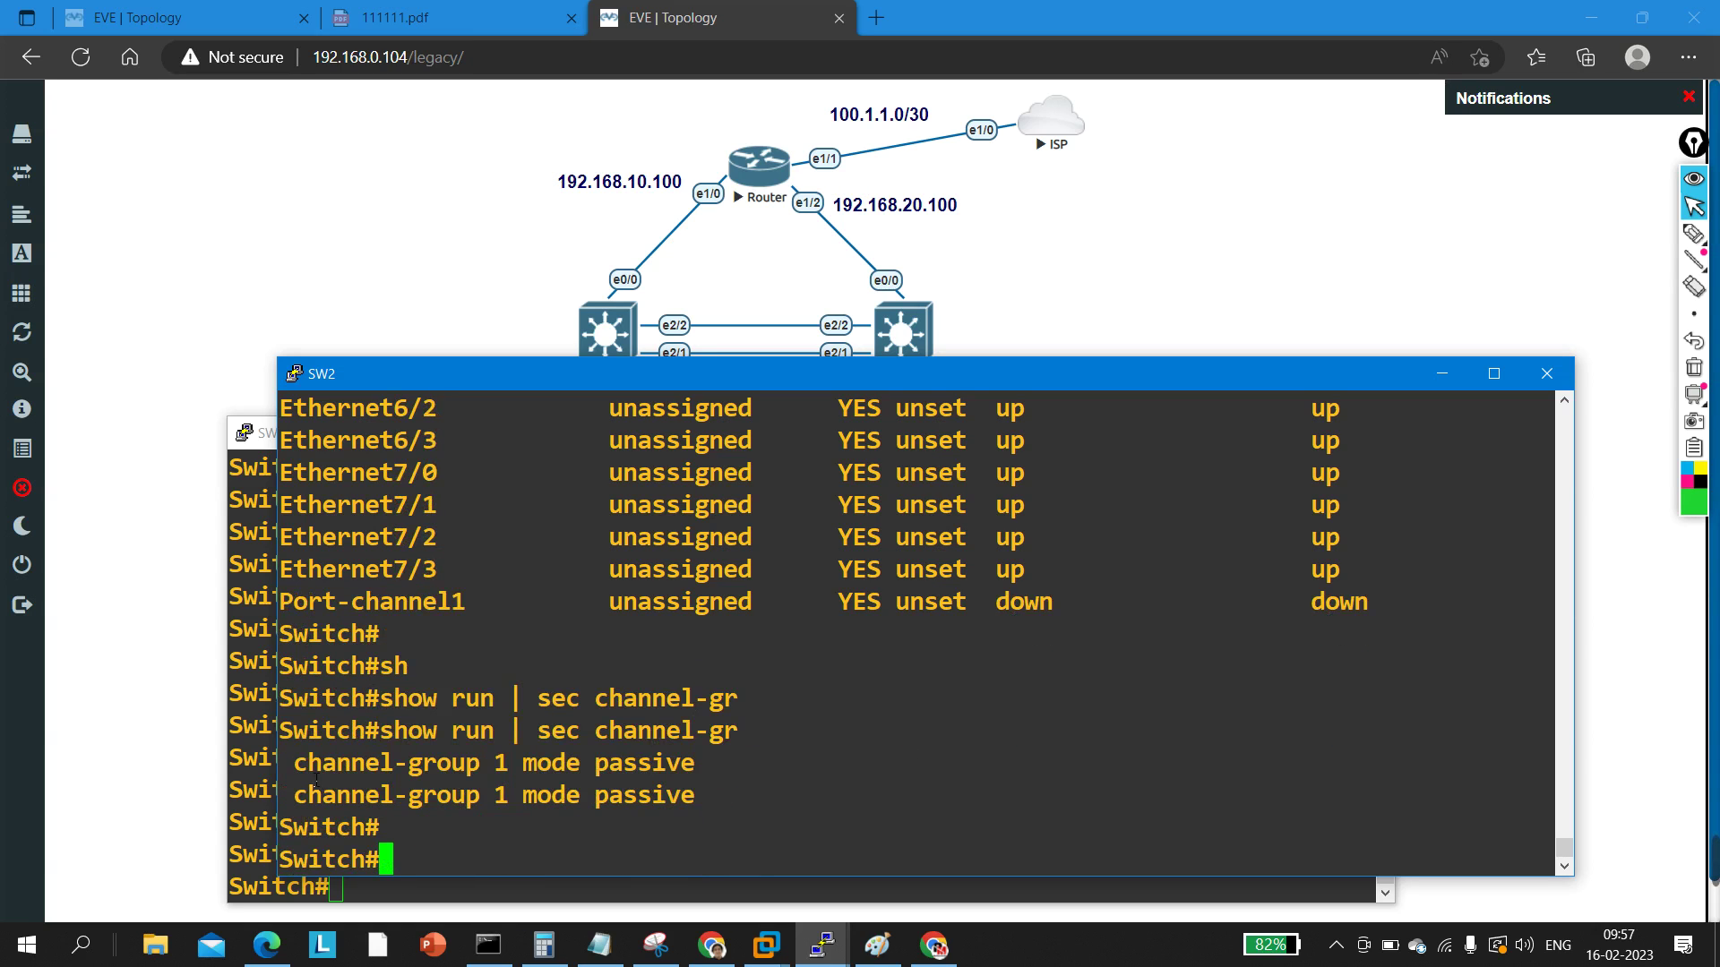
pyautogui.moveTo(279, 763); pyautogui.dragTo(719, 762)
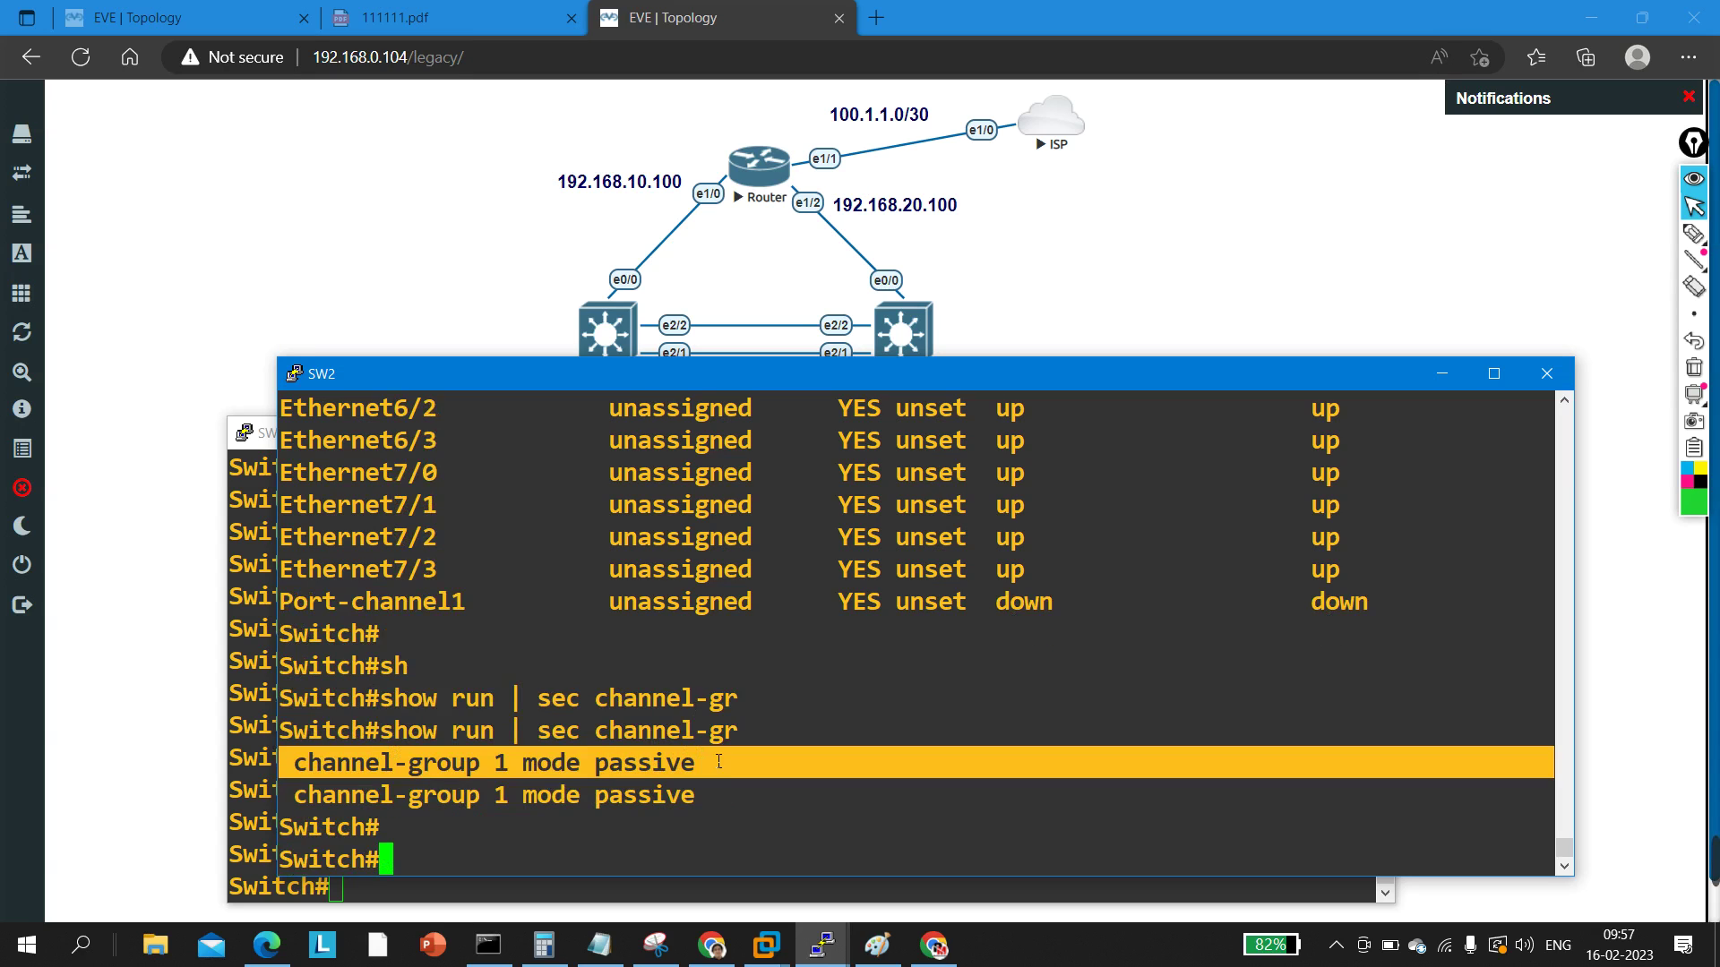
pyautogui.moveTo(575, 769); pyautogui.dragTo(767, 775)
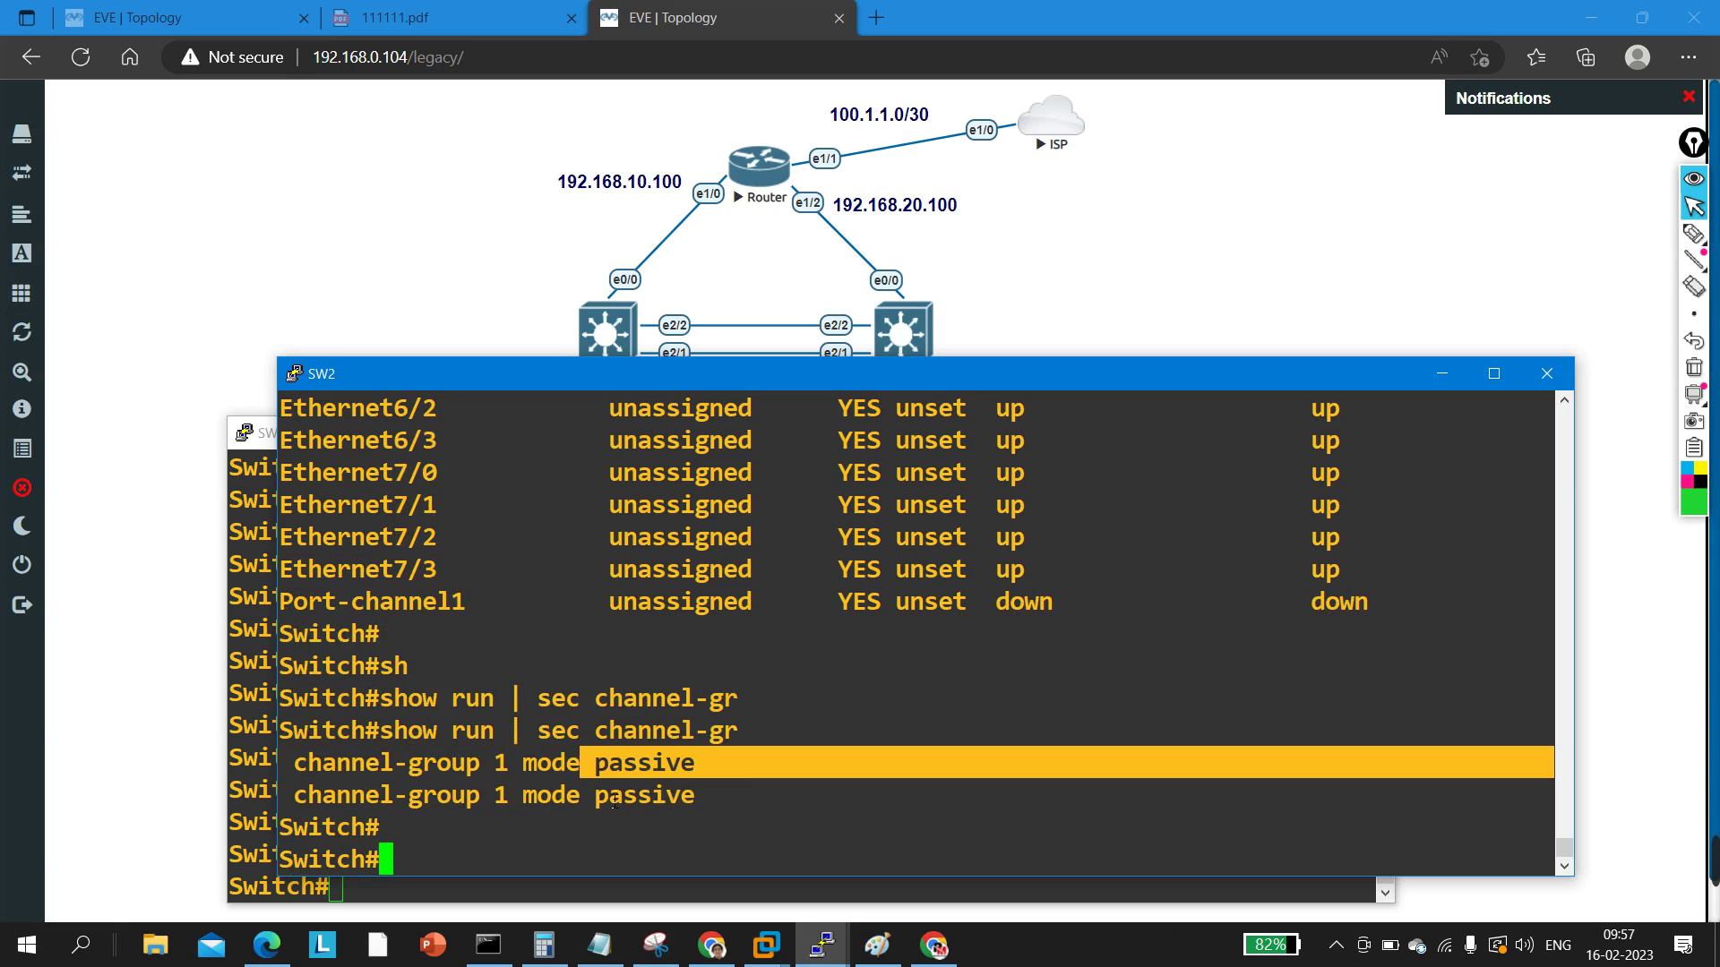
pyautogui.moveTo(580, 795); pyautogui.dragTo(712, 795)
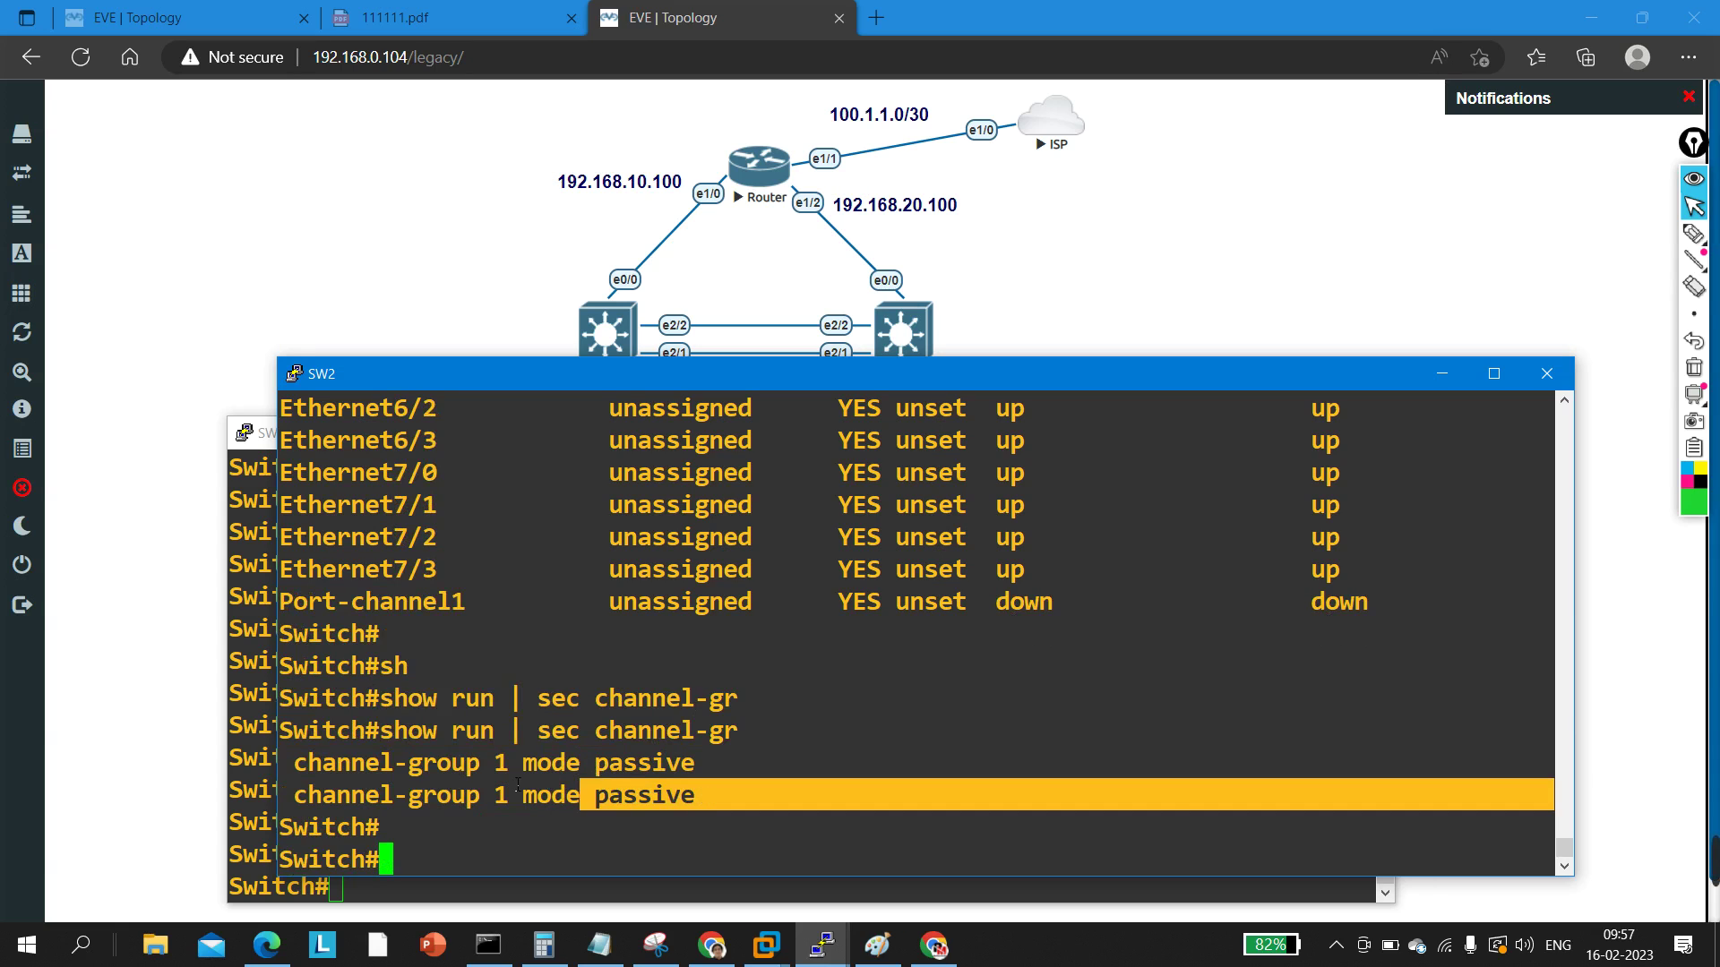
pyautogui.moveTo(439, 770); pyautogui.dragTo(714, 776)
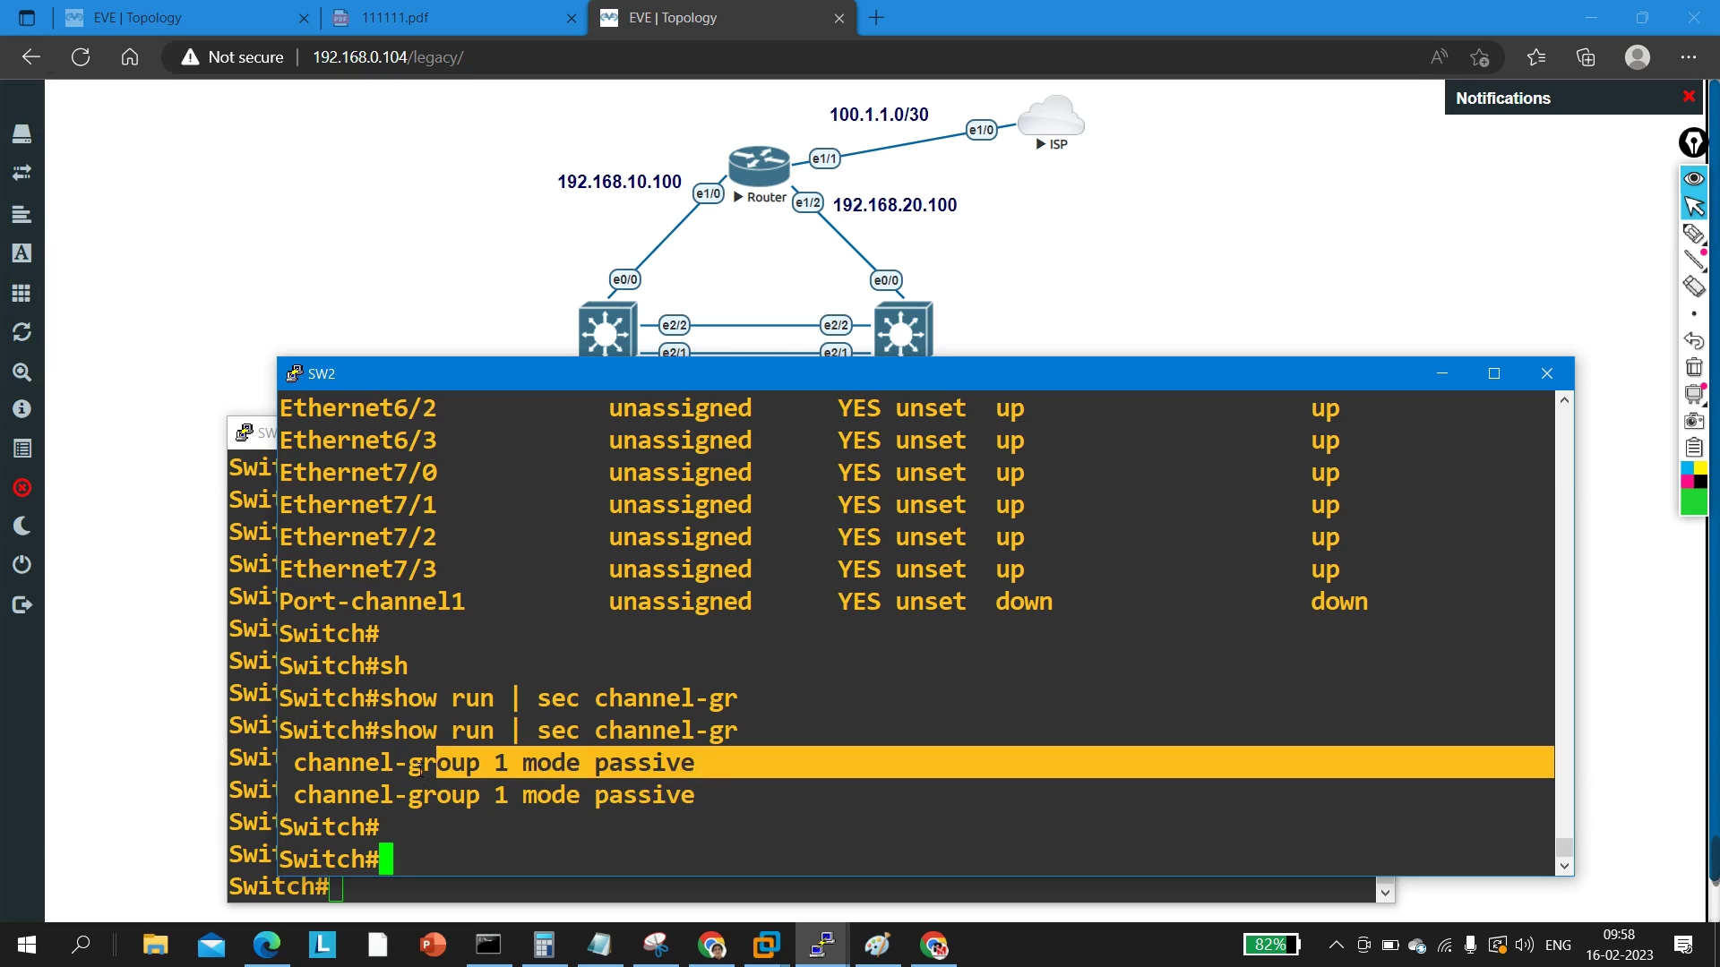
pyautogui.moveTo(603, 776); pyautogui.dragTo(699, 770)
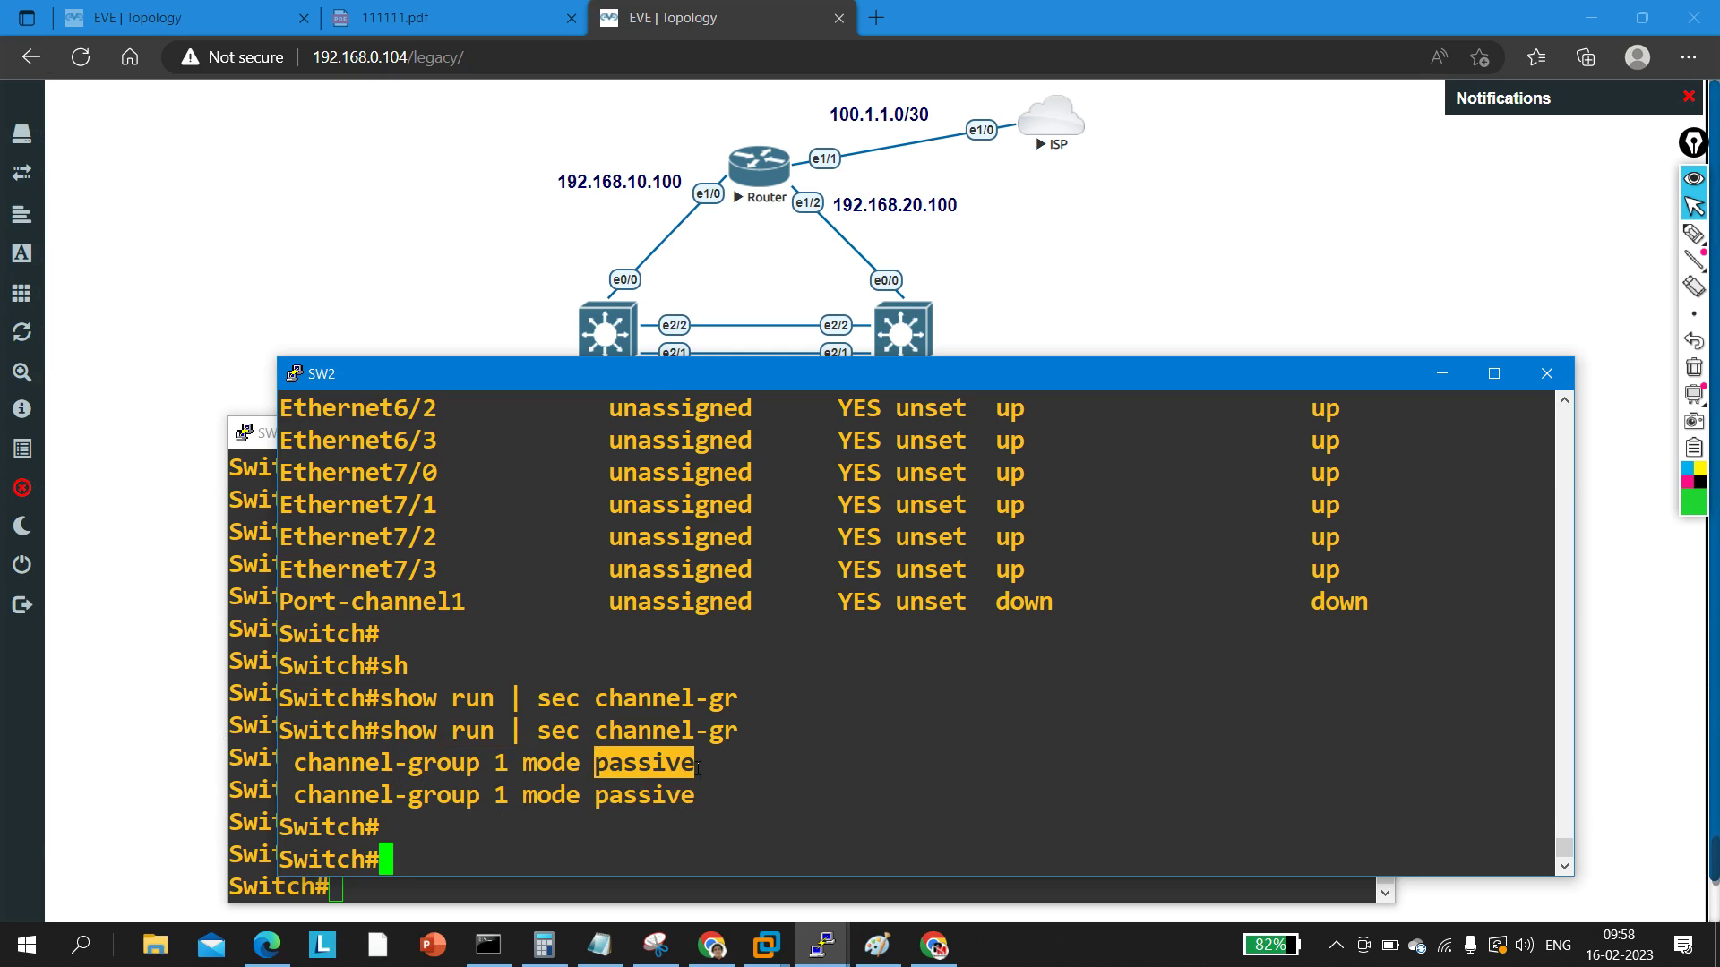
pyautogui.moveTo(608, 806); pyautogui.dragTo(711, 803)
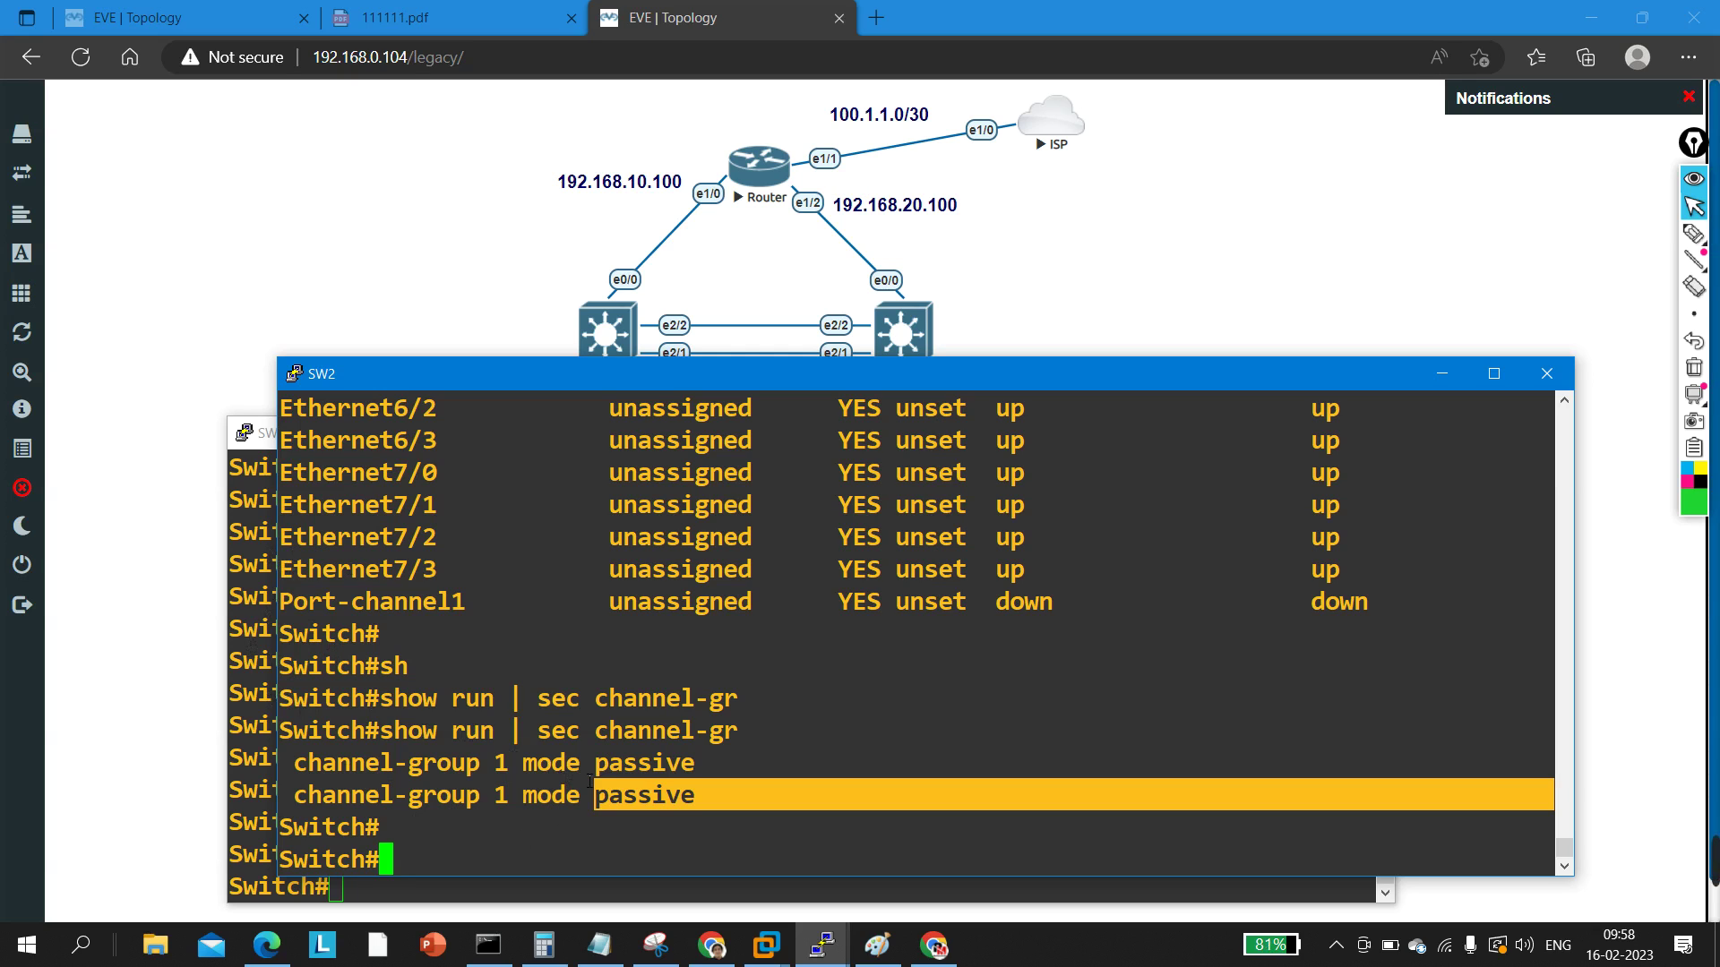
pyautogui.click(496, 814)
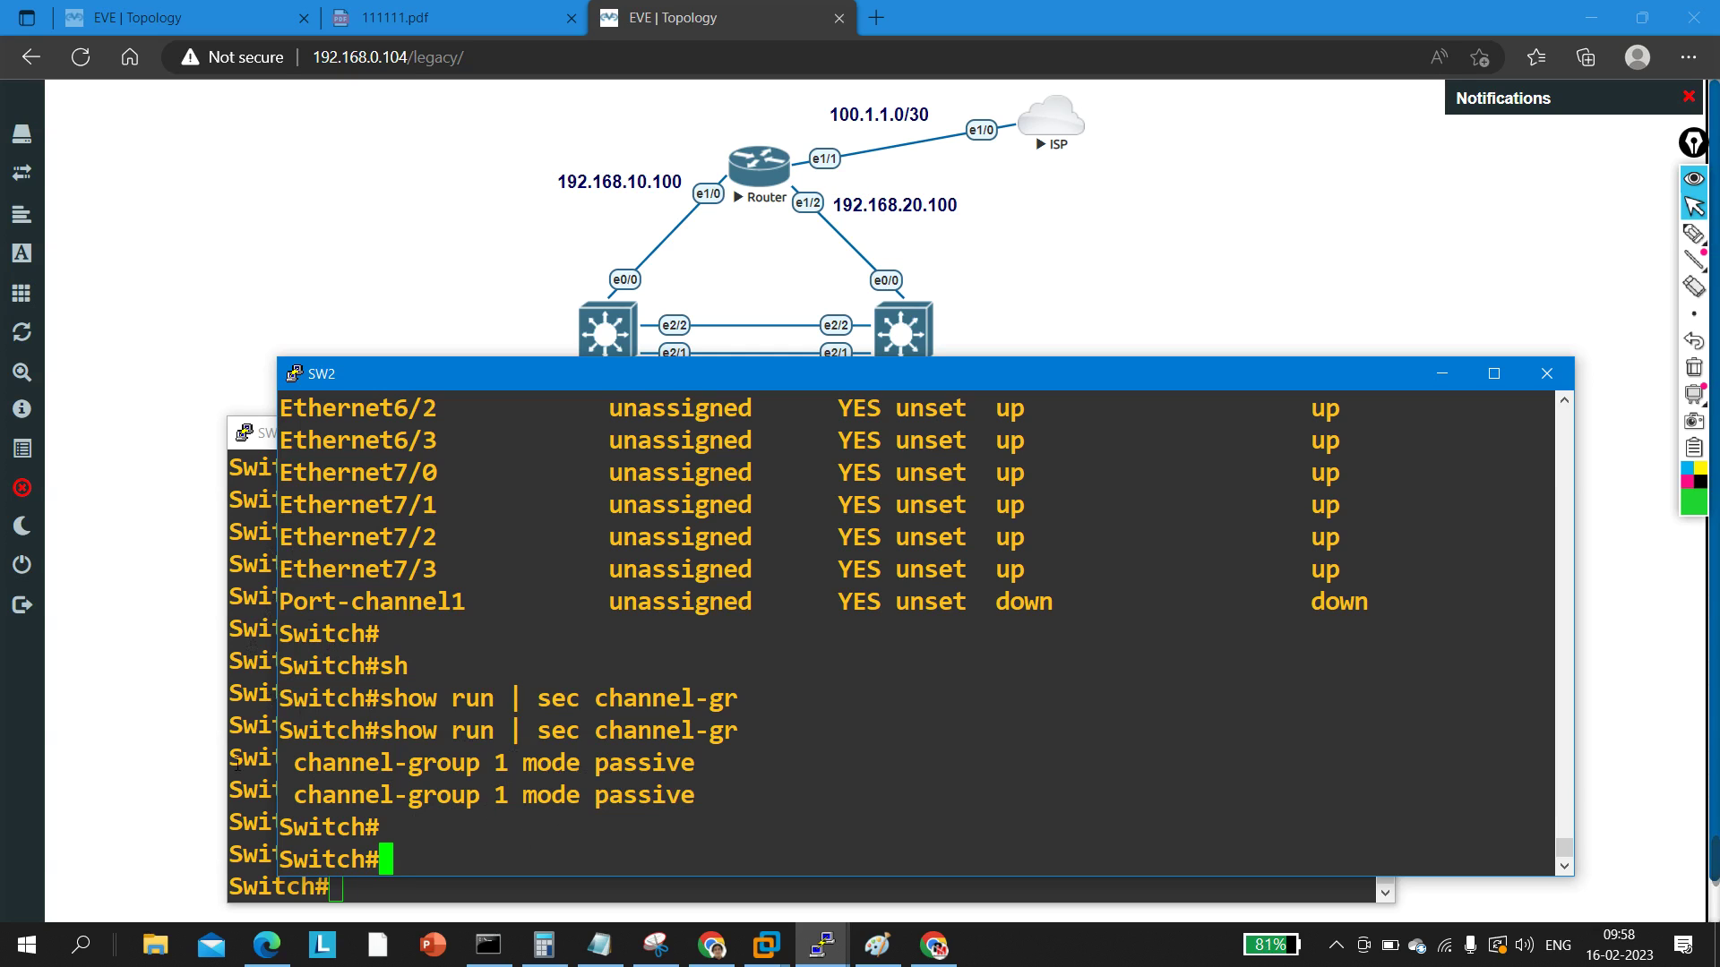
# Step: Bring up the SW1 console to recheck its output for the channel-group query
pyautogui.click(260, 686)
pyautogui.press('Return')
pyautogui.press('Return')
pyautogui.press('Return')
pyautogui.press('Return')
pyautogui.press('Return')
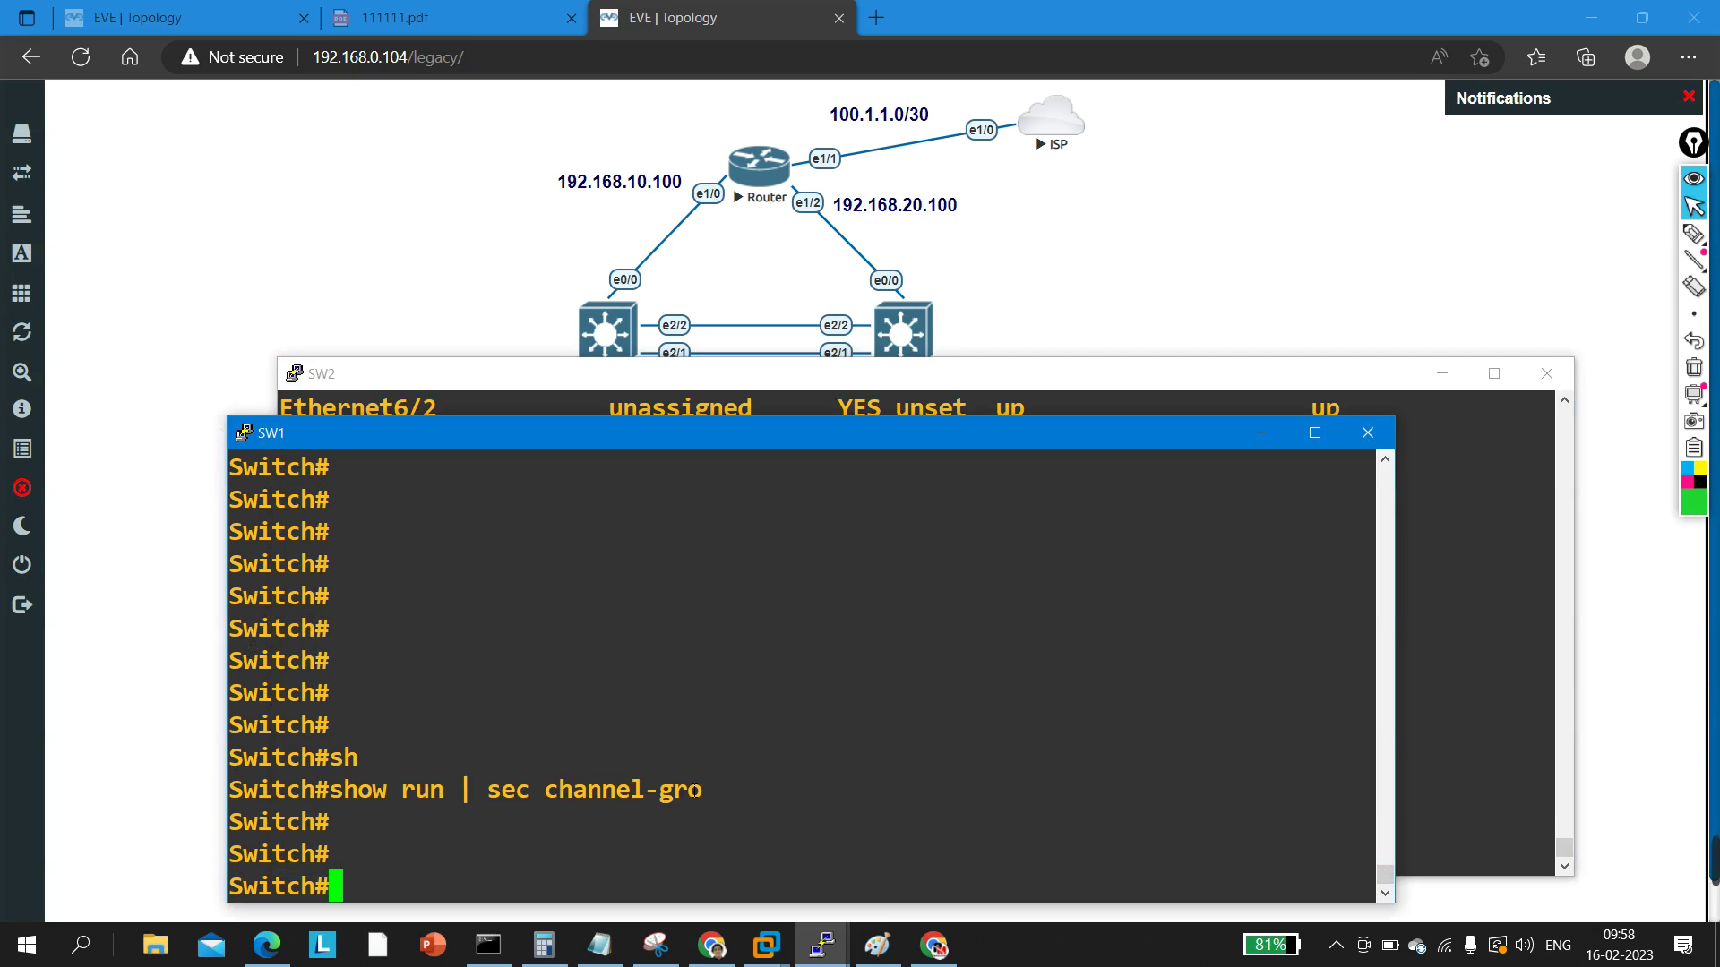
# Step: Run show etherchannel on the SW2 console and highlight the Protocol line of the listing
pyautogui.click(1476, 603)
pyautogui.write('sh')
pyautogui.press('Tab')
pyautogui.write('ether')
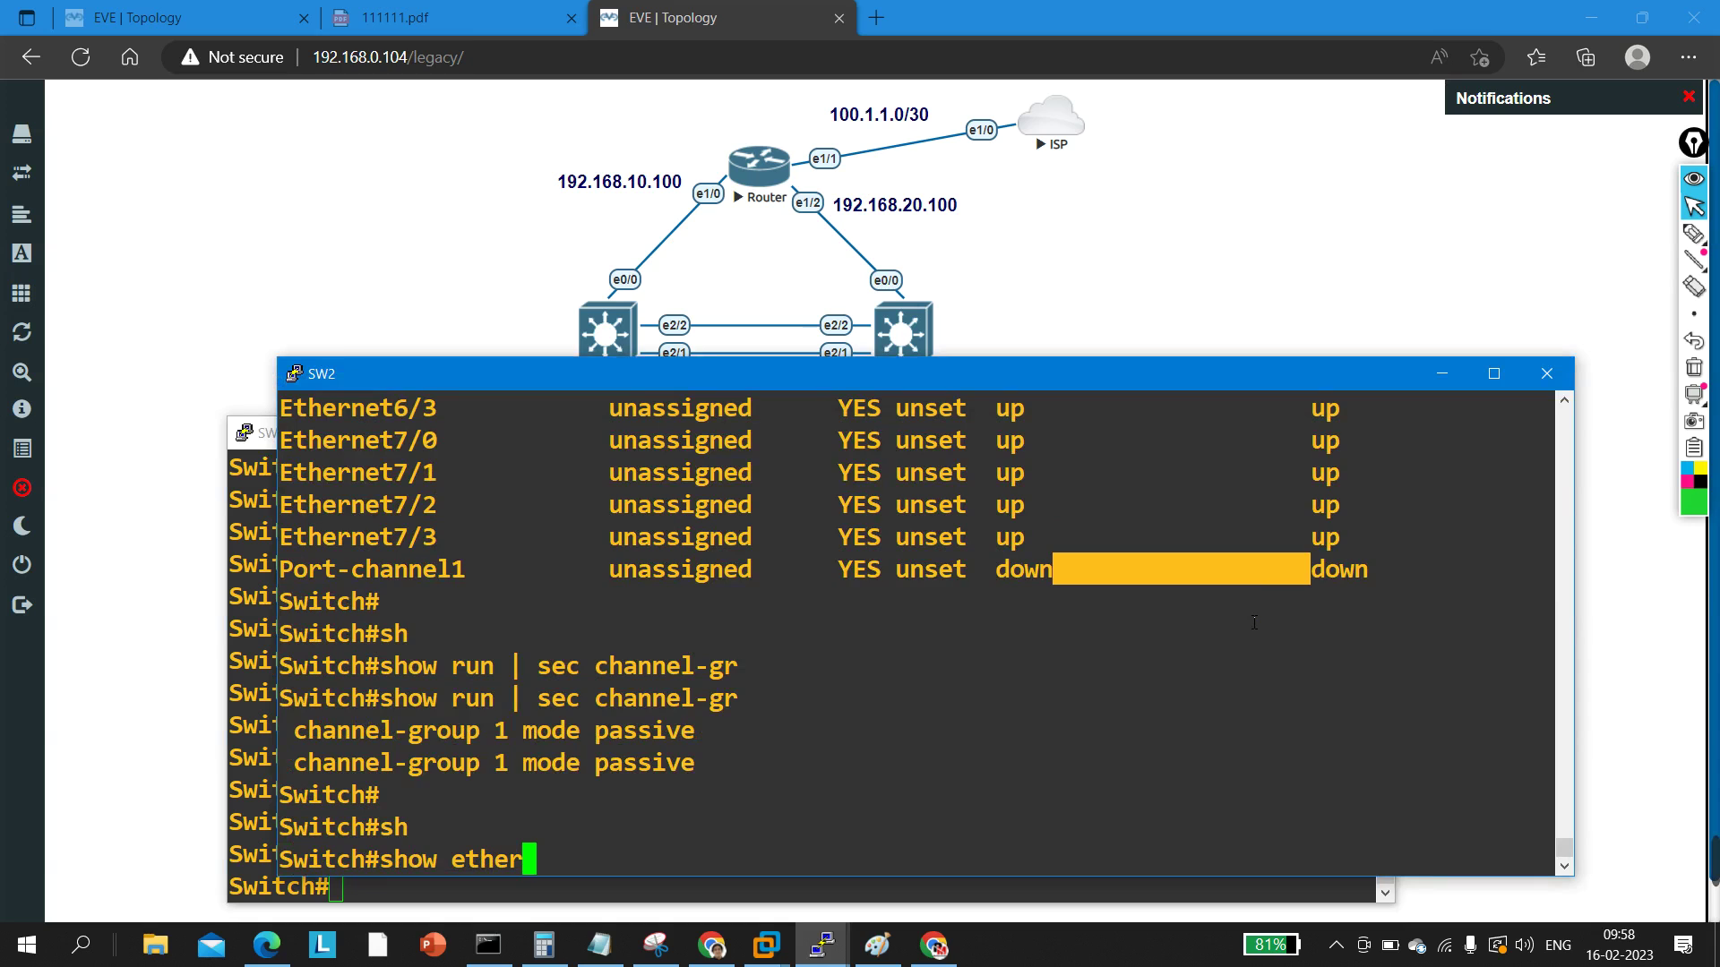
pyautogui.press('Tab')
pyautogui.write('c')
pyautogui.press('Tab')
pyautogui.press('Return')
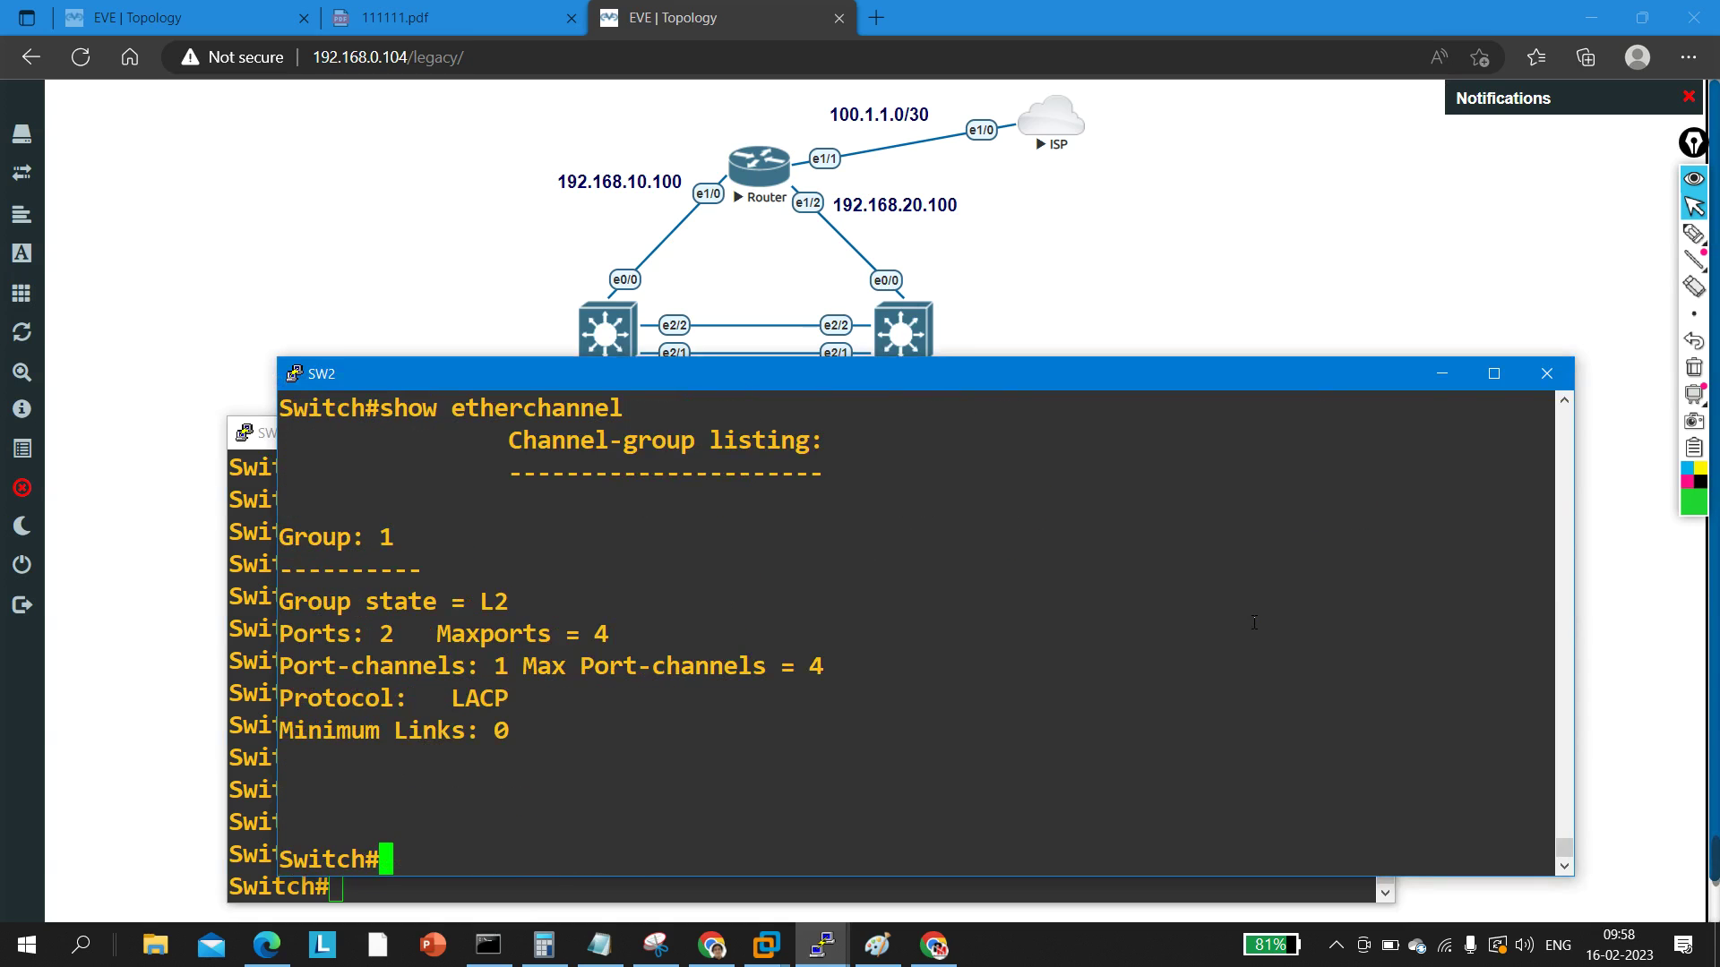
pyautogui.scroll(3, 650, 757)
pyautogui.scroll(-3, 643, 756)
pyautogui.moveTo(558, 706); pyautogui.dragTo(320, 692)
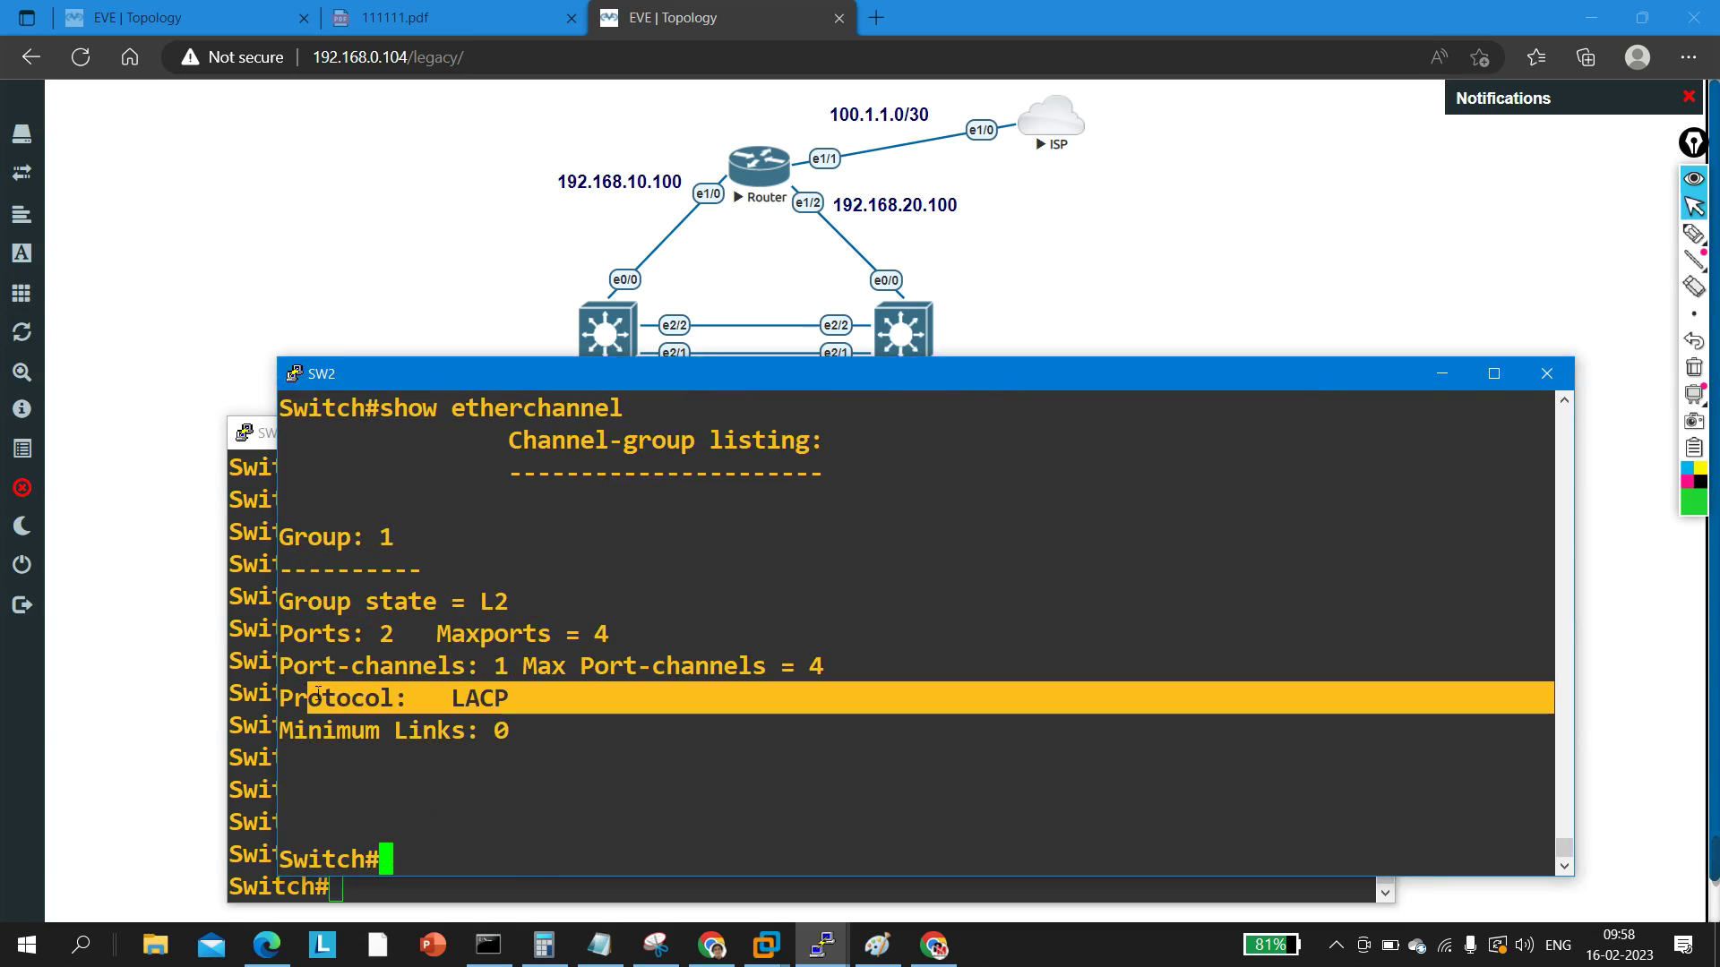
# Step: Run show etherchannel on the SW1 console and review the channel-group listing
pyautogui.click(250, 705)
pyautogui.doubleClick(501, 728)
pyautogui.press('Return')
pyautogui.write('sh')
pyautogui.press('Tab')
pyautogui.write('ethe')
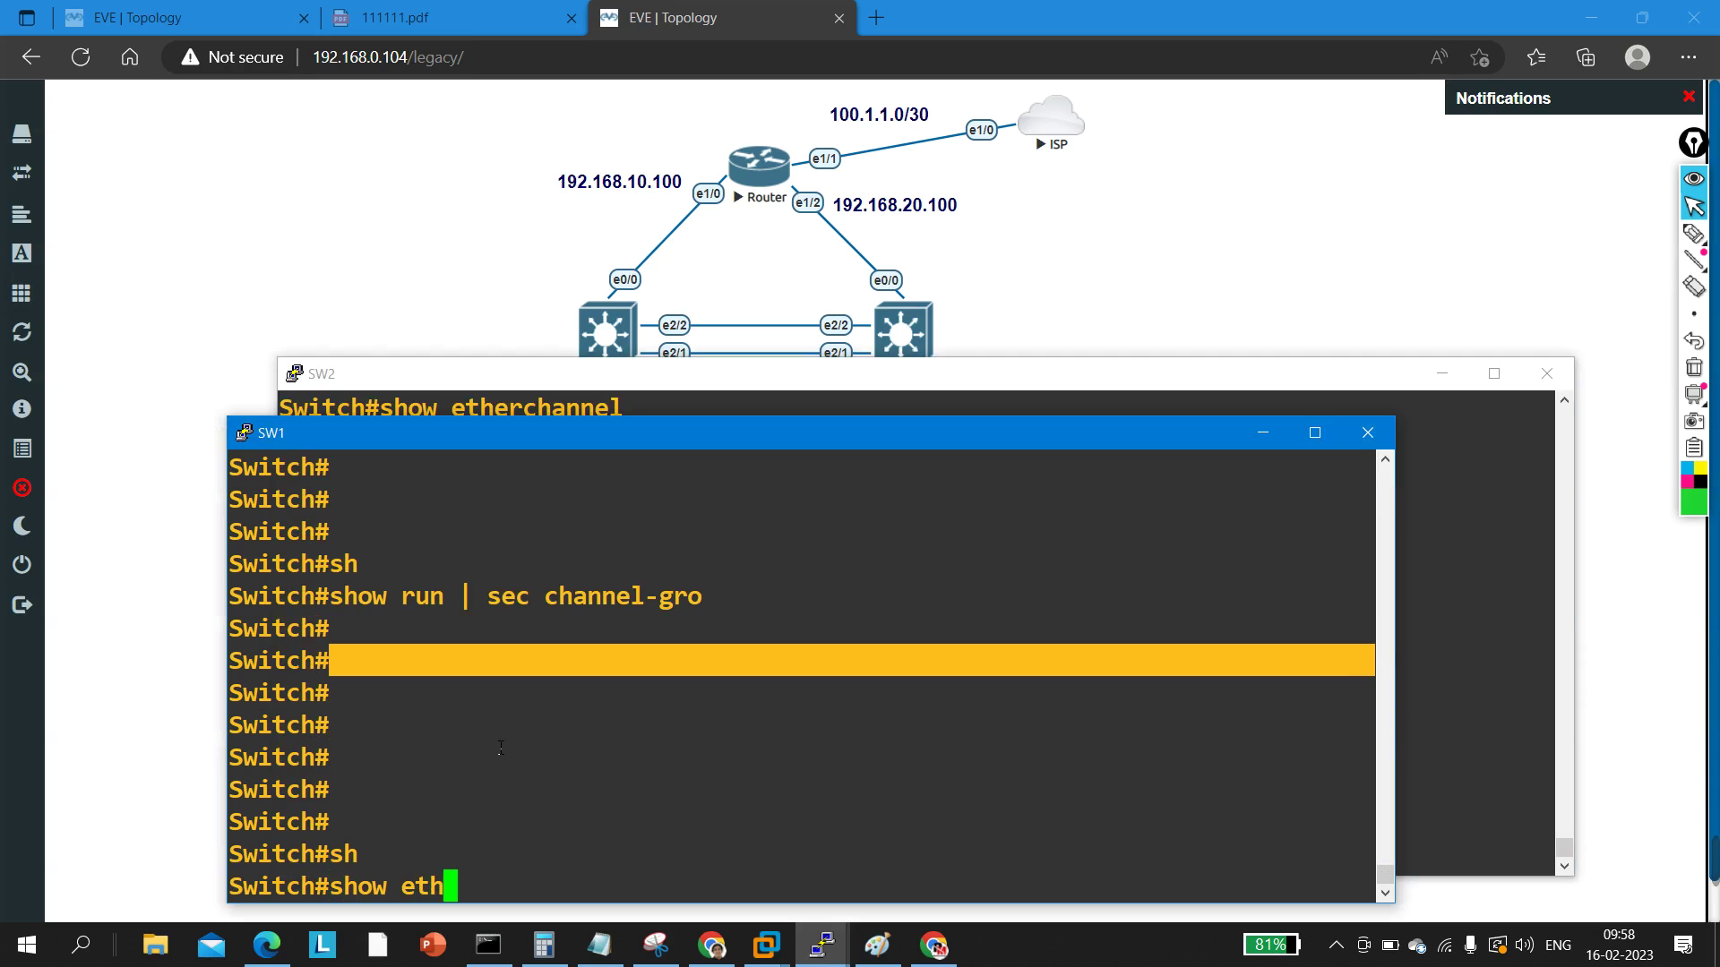
pyautogui.press('Tab')
pyautogui.write('rc')
pyautogui.press('Tab')
pyautogui.press('Return')
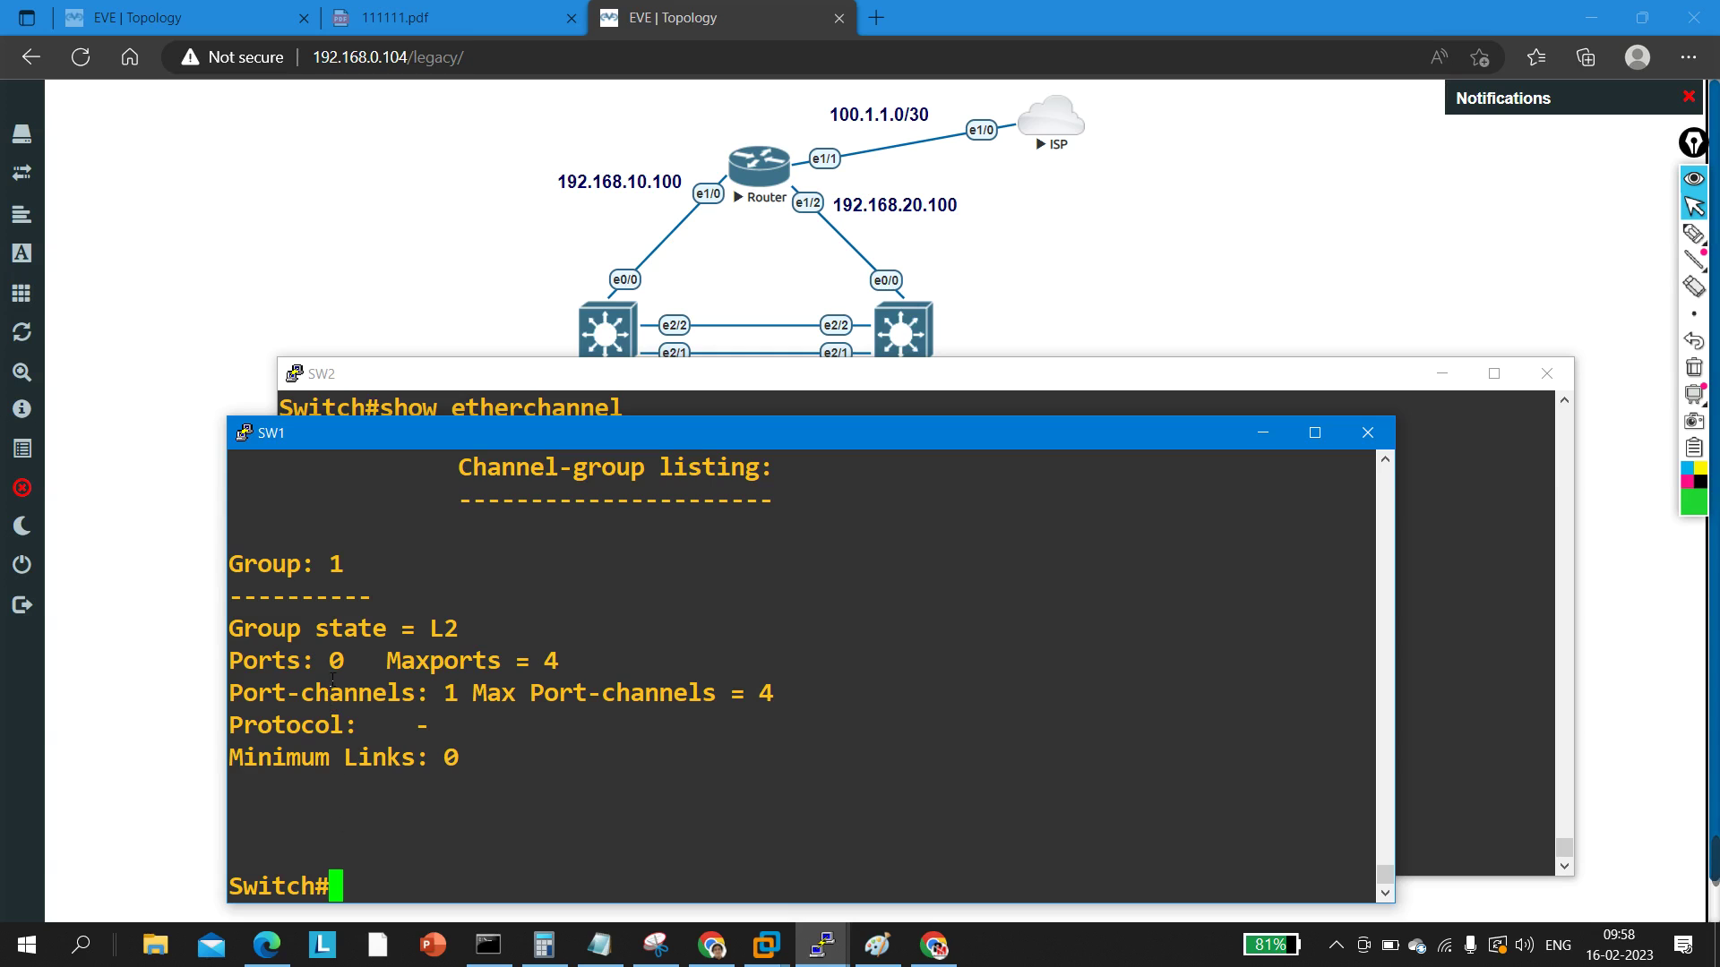
pyautogui.scroll(2, 358, 663)
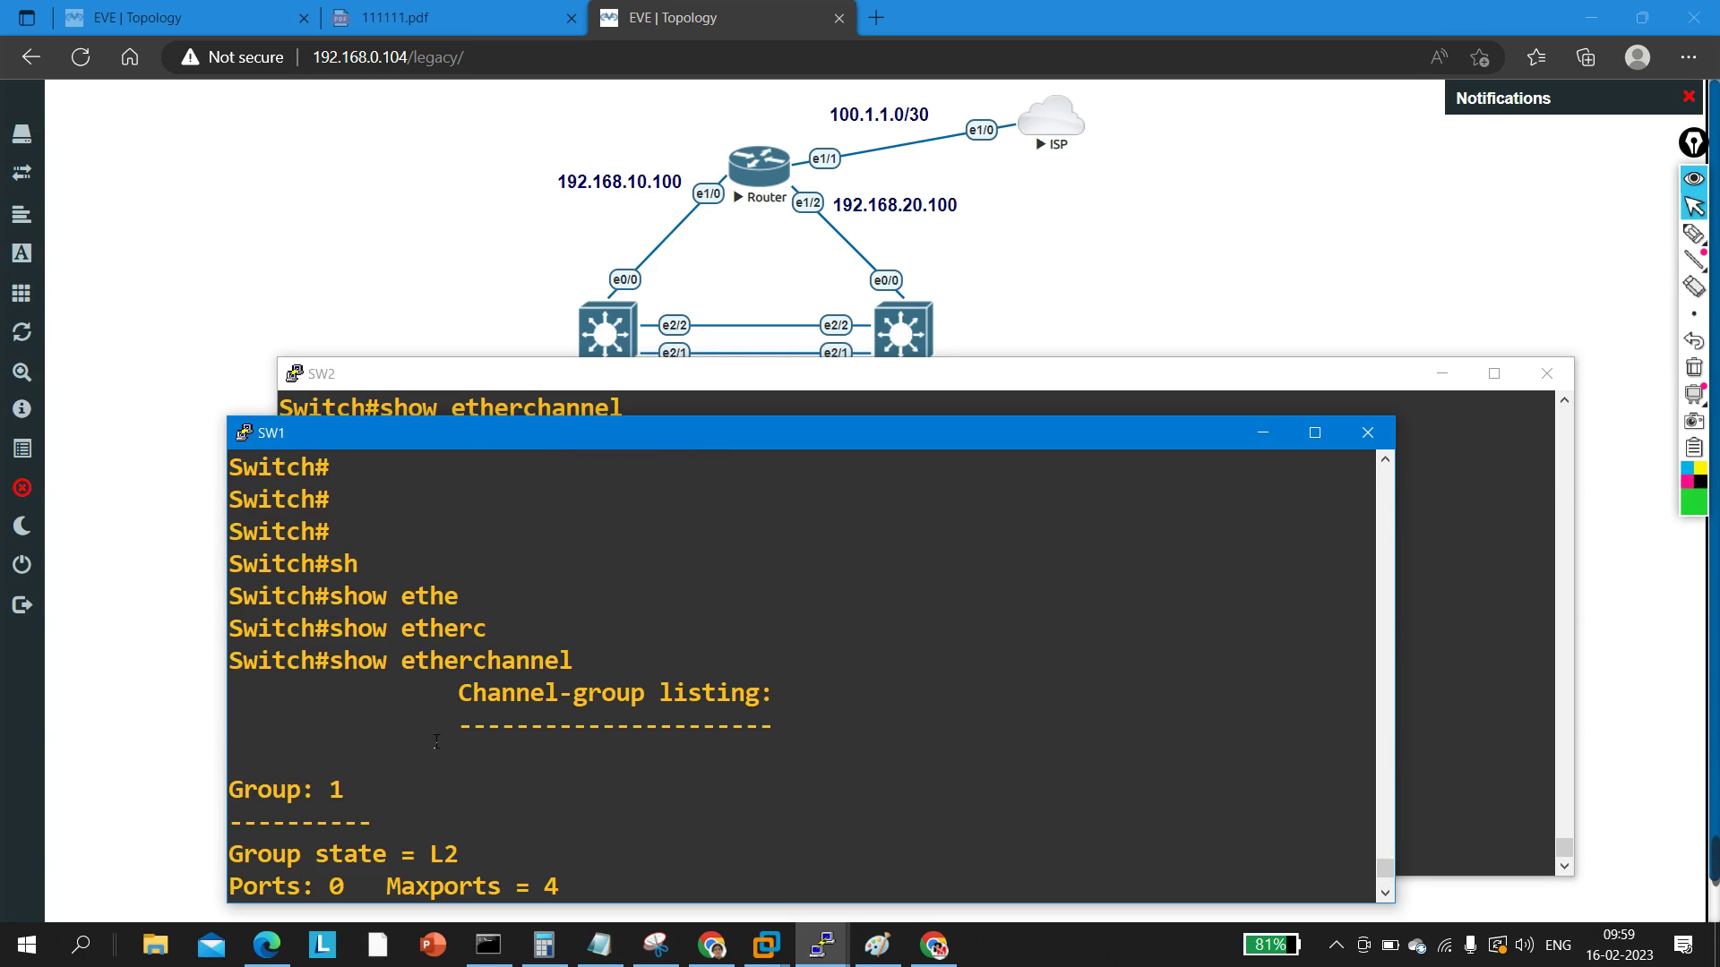
pyautogui.scroll(-2, 436, 740)
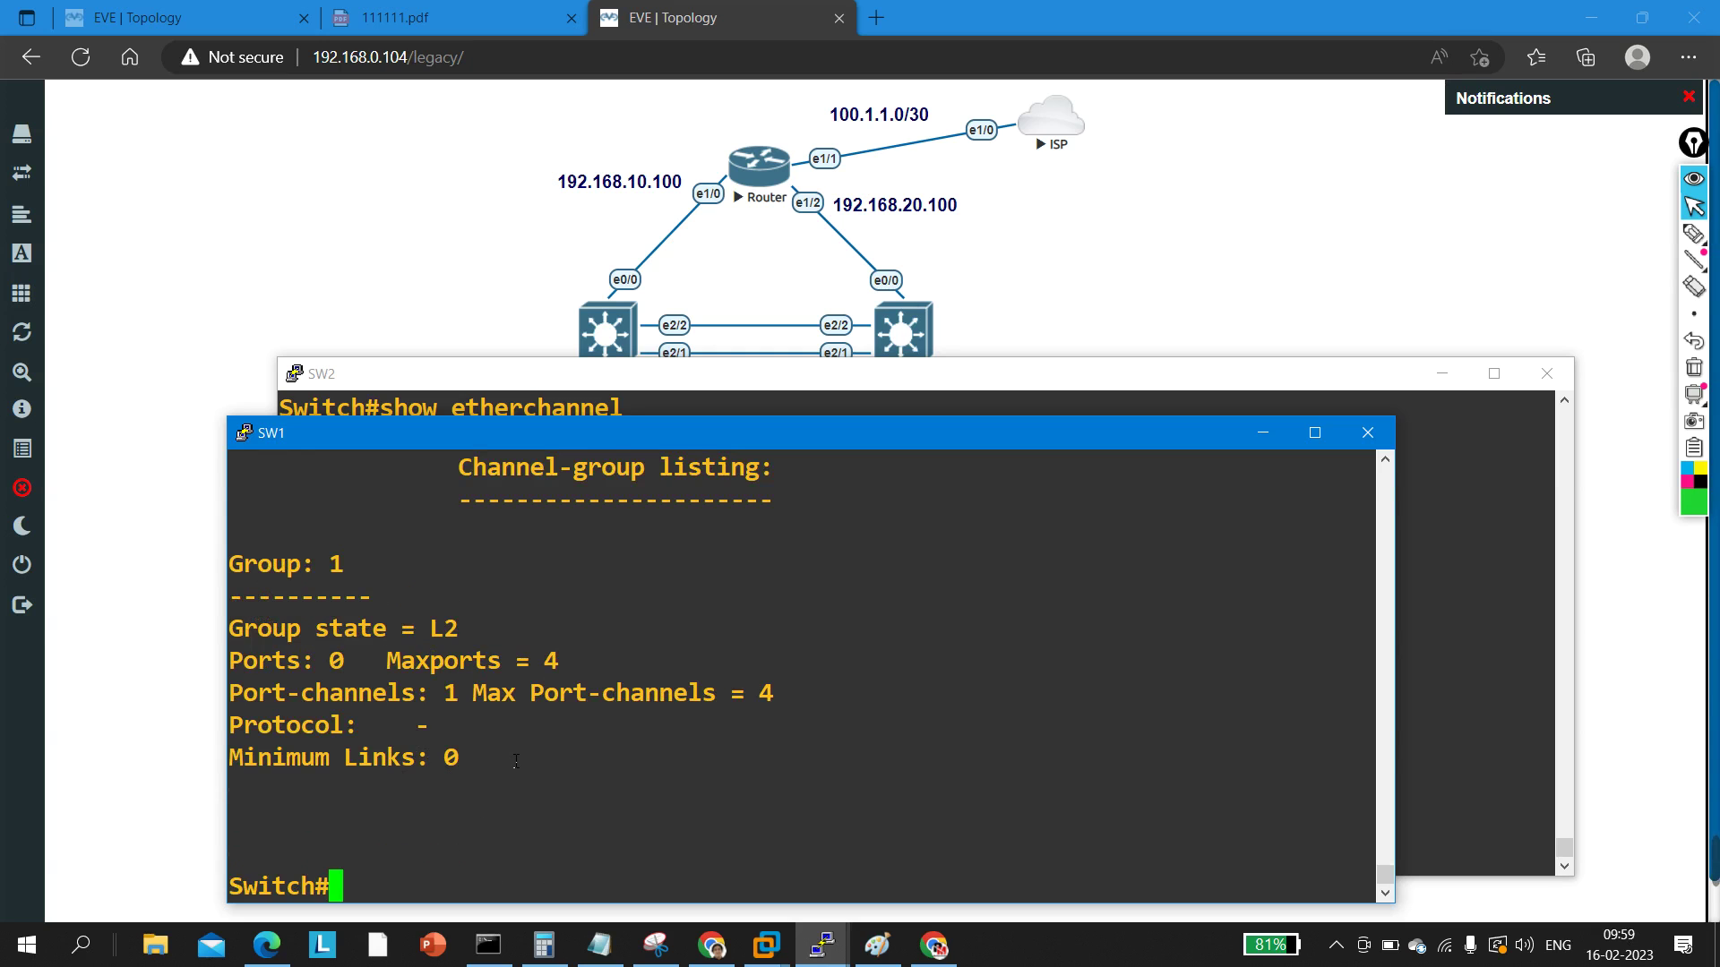
# Step: Enter terminal configuration mode on SW1 and select the interface range with int r e2/1 - 2
pyautogui.press('Return')
pyautogui.write('conf')
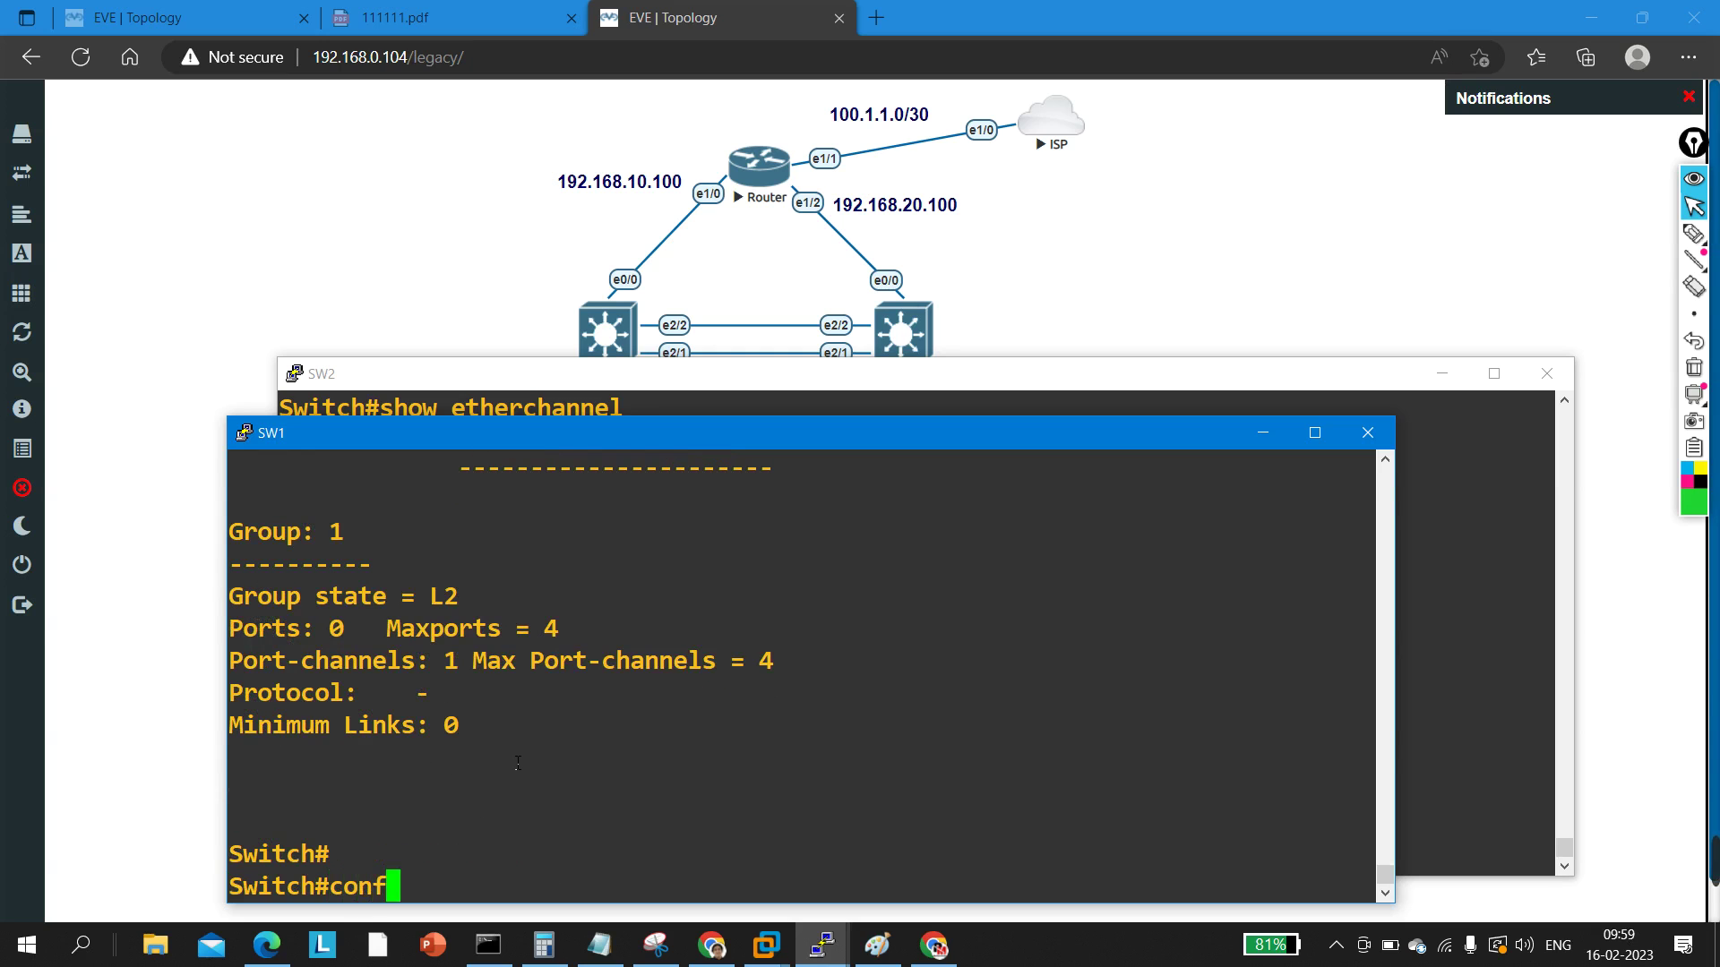
pyautogui.press('Tab')
pyautogui.press('Return')
pyautogui.press('Return')
pyautogui.press('Return')
pyautogui.write('int r ')
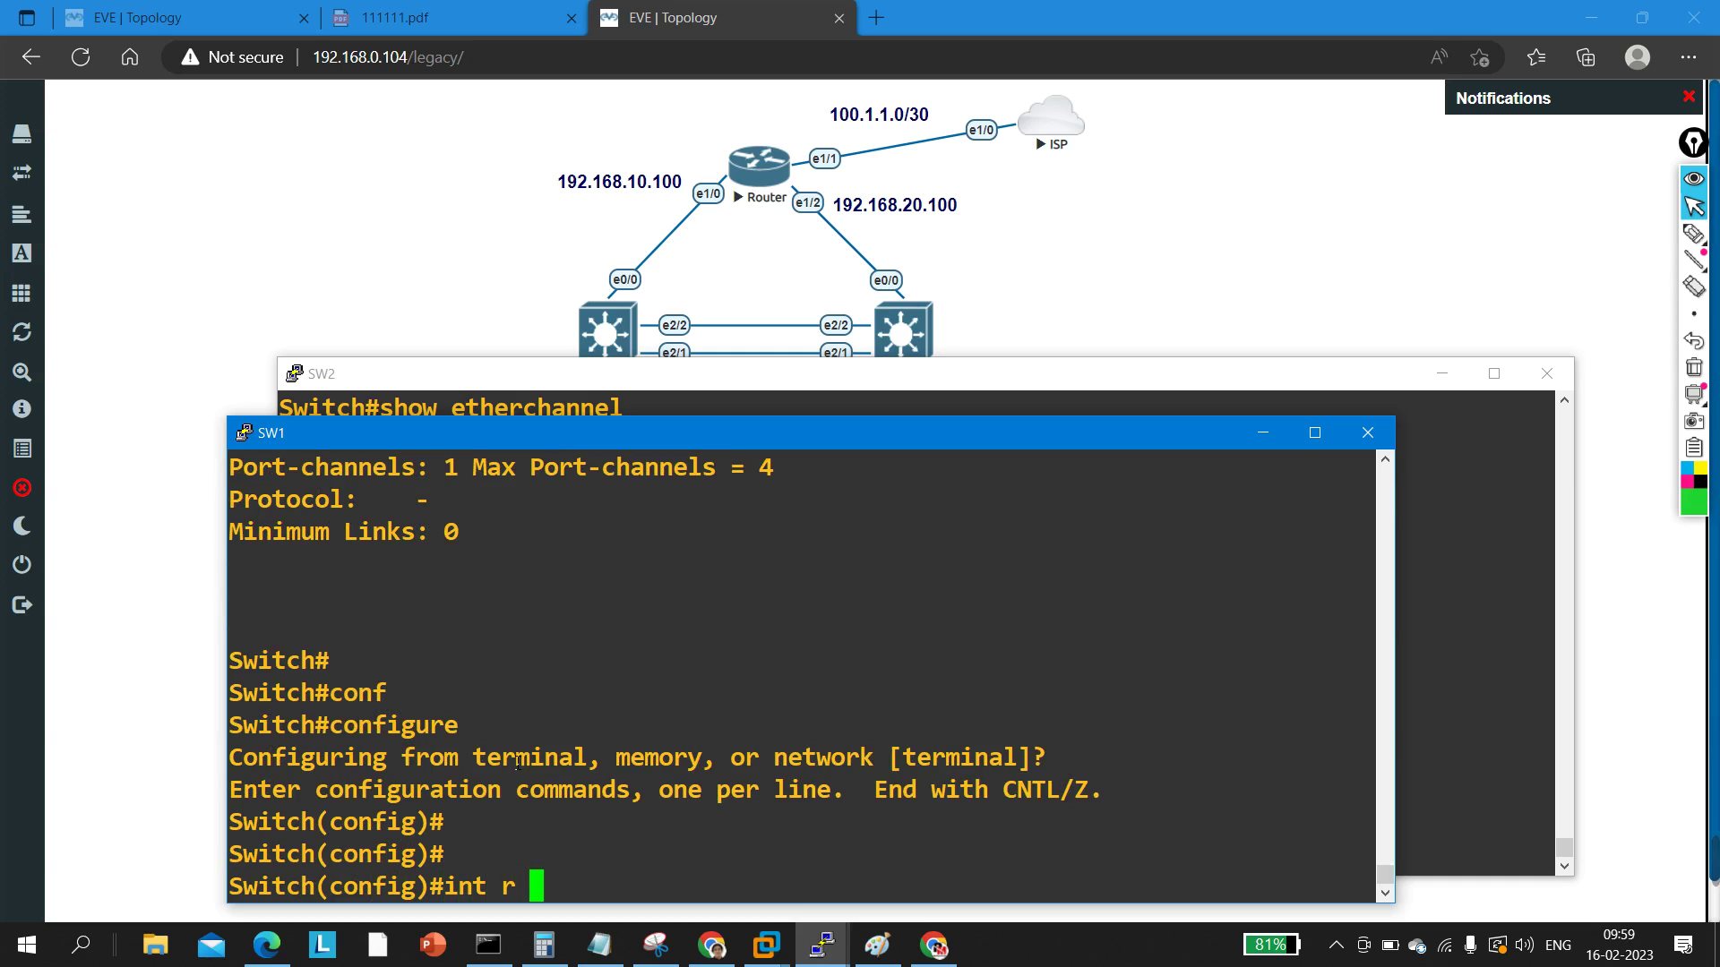
pyautogui.write('e2/1')
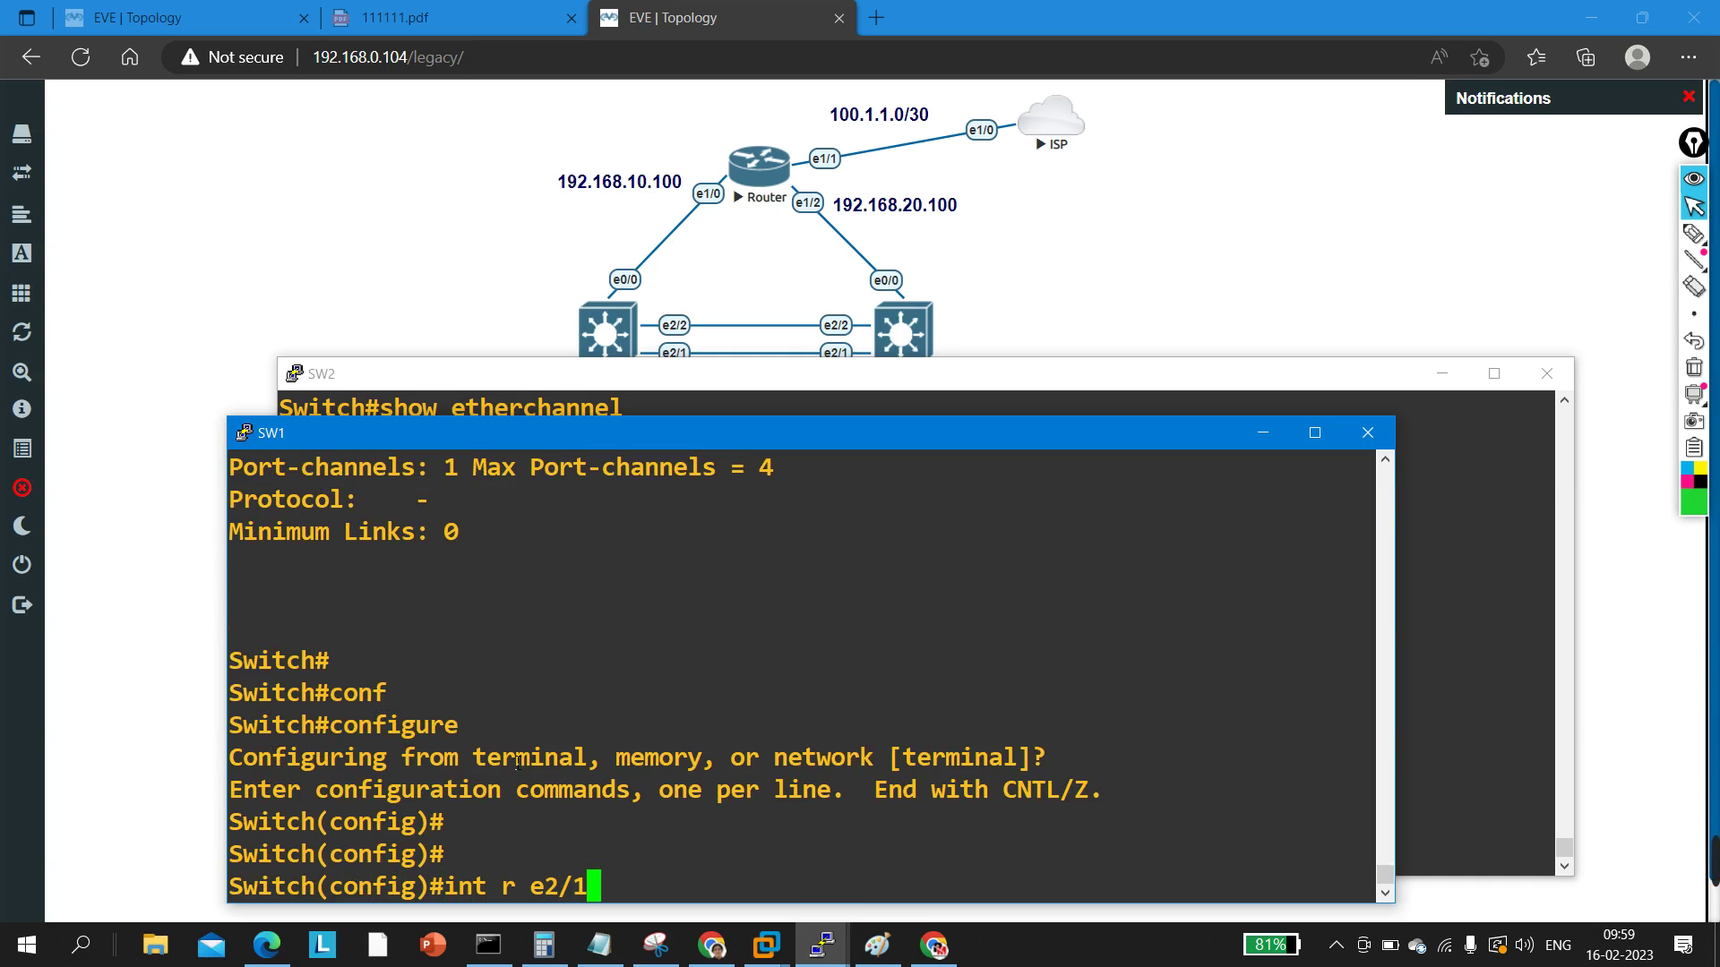
pyautogui.write(' - 2')
pyautogui.press('Return')
# Step: Compose the command channel-group 1 mode active for the interface range without submitting it
pyautogui.write('cj')
pyautogui.press('BackSpace')
pyautogui.write('j')
pyautogui.press('BackSpace')
pyautogui.write('hann')
pyautogui.press('Tab')
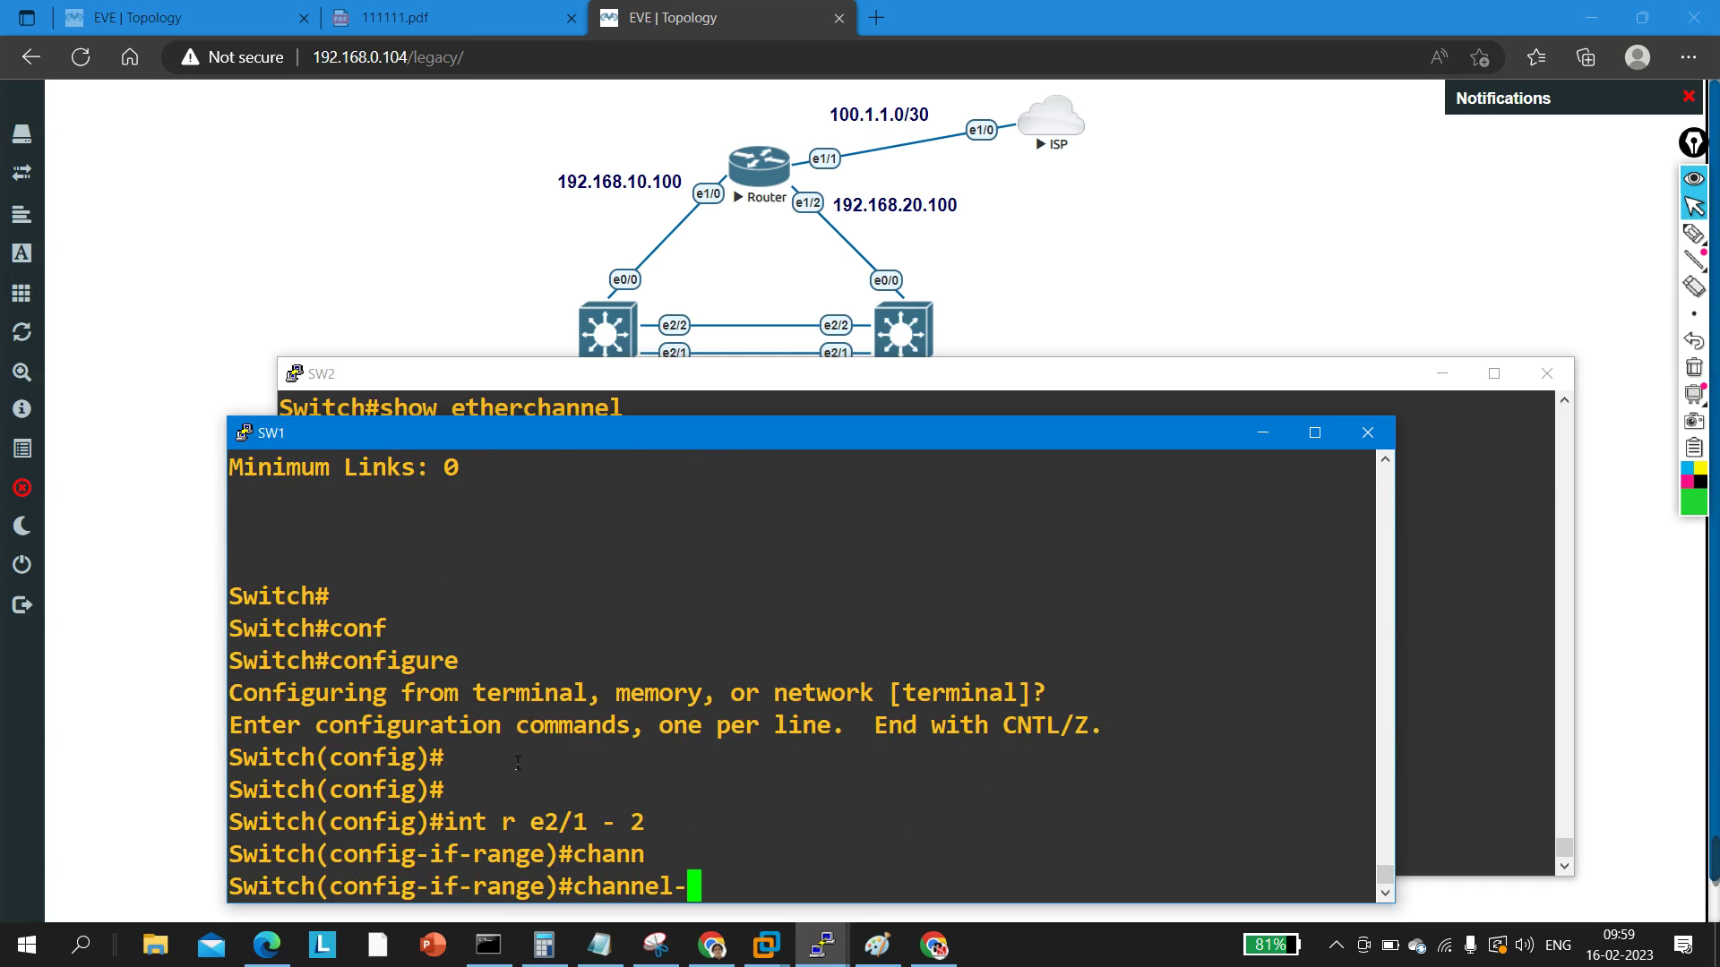
pyautogui.write('g')
pyautogui.press('Tab')
pyautogui.write('1 m')
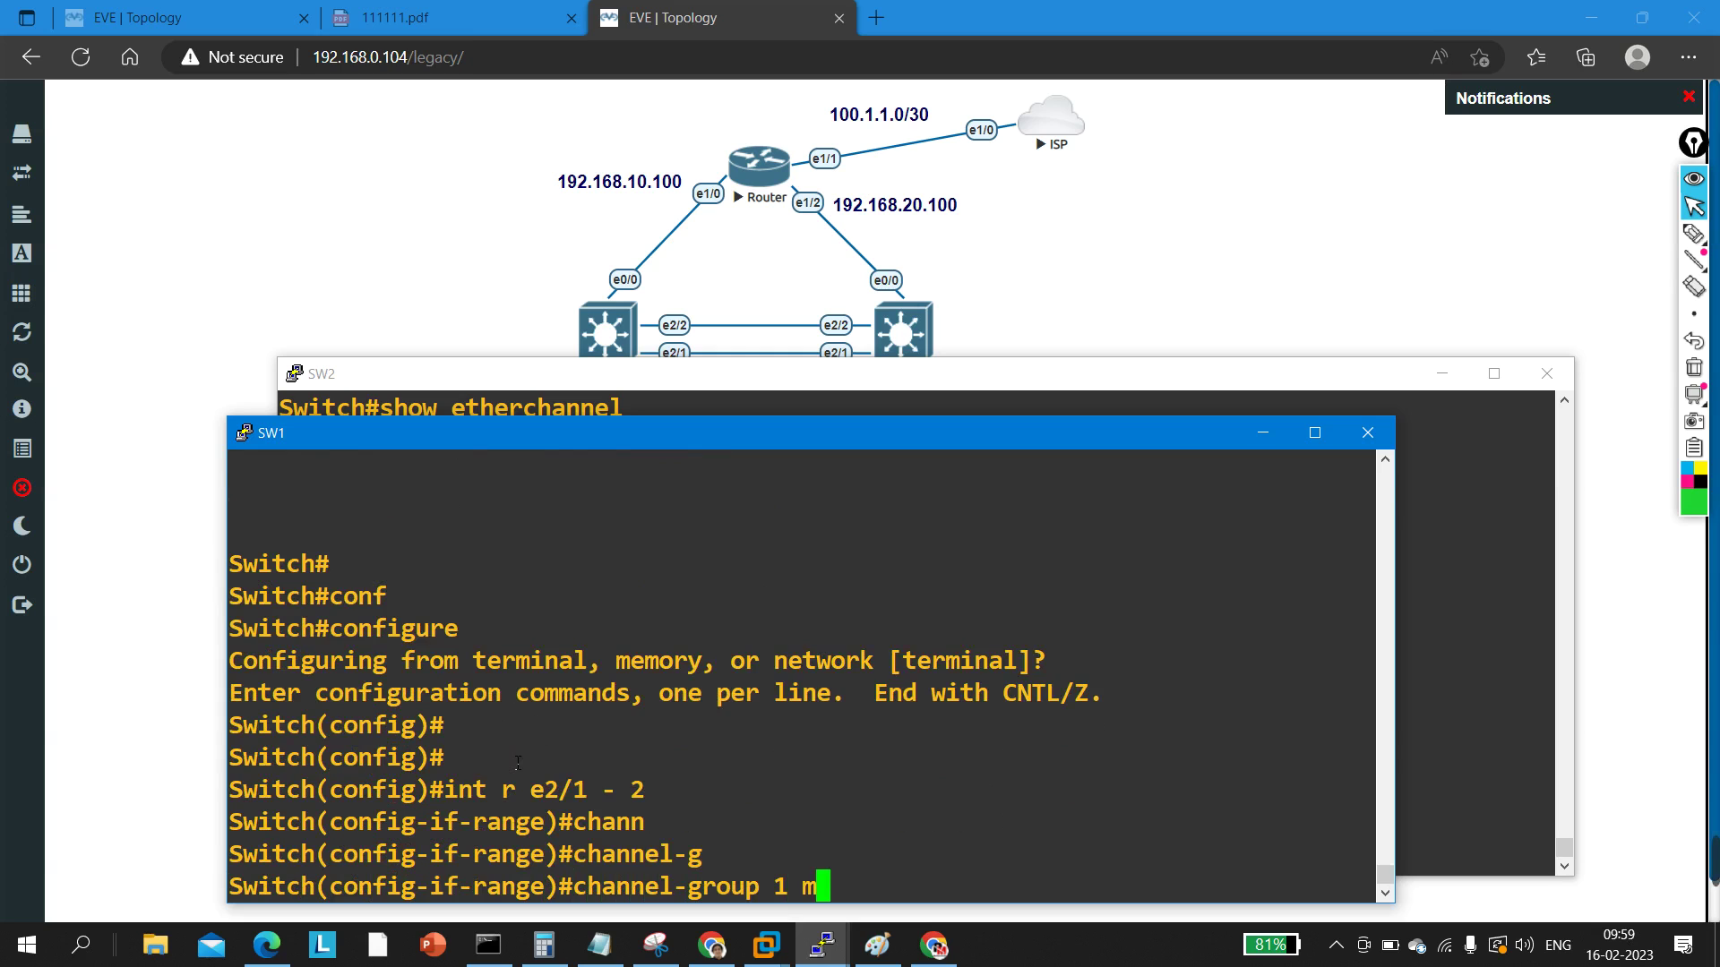
pyautogui.press('Tab')
pyautogui.press('Tab')
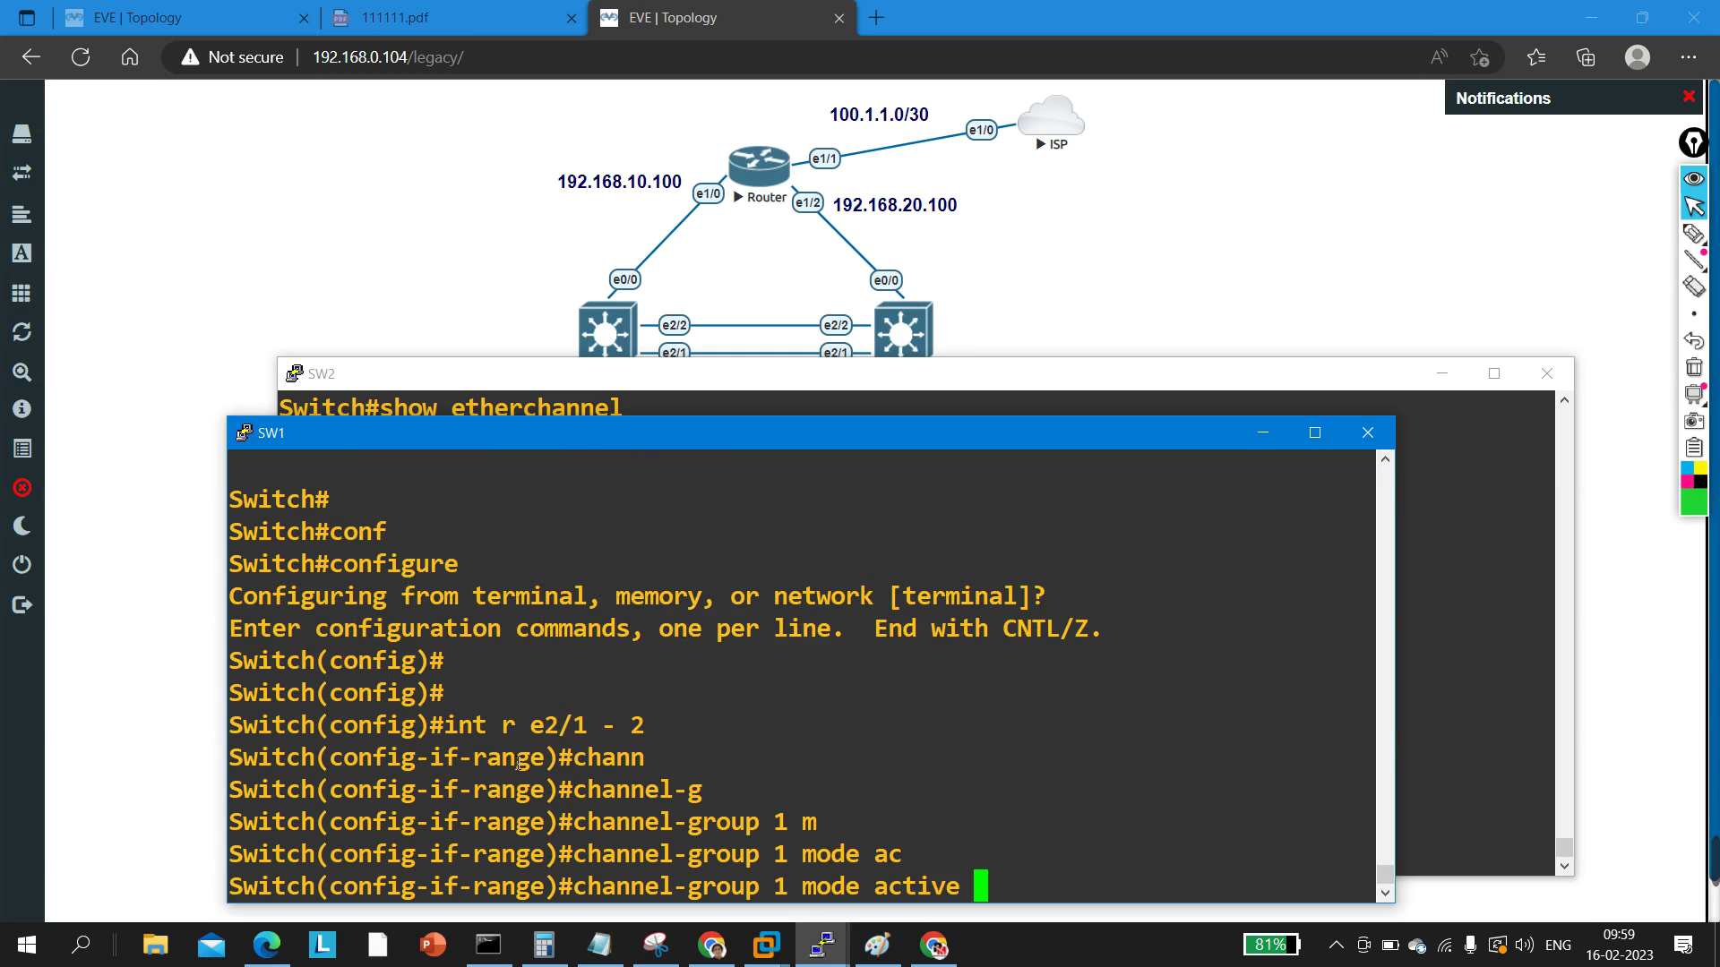
# Step: Remove active from the unfinished channel-group 1 mode command and list the available modes with ?
pyautogui.press('BackSpace')
pyautogui.press('BackSpace')
pyautogui.press('BackSpace')
pyautogui.press('BackSpace')
pyautogui.press('BackSpace')
pyautogui.press('BackSpace')
pyautogui.press('BackSpace')
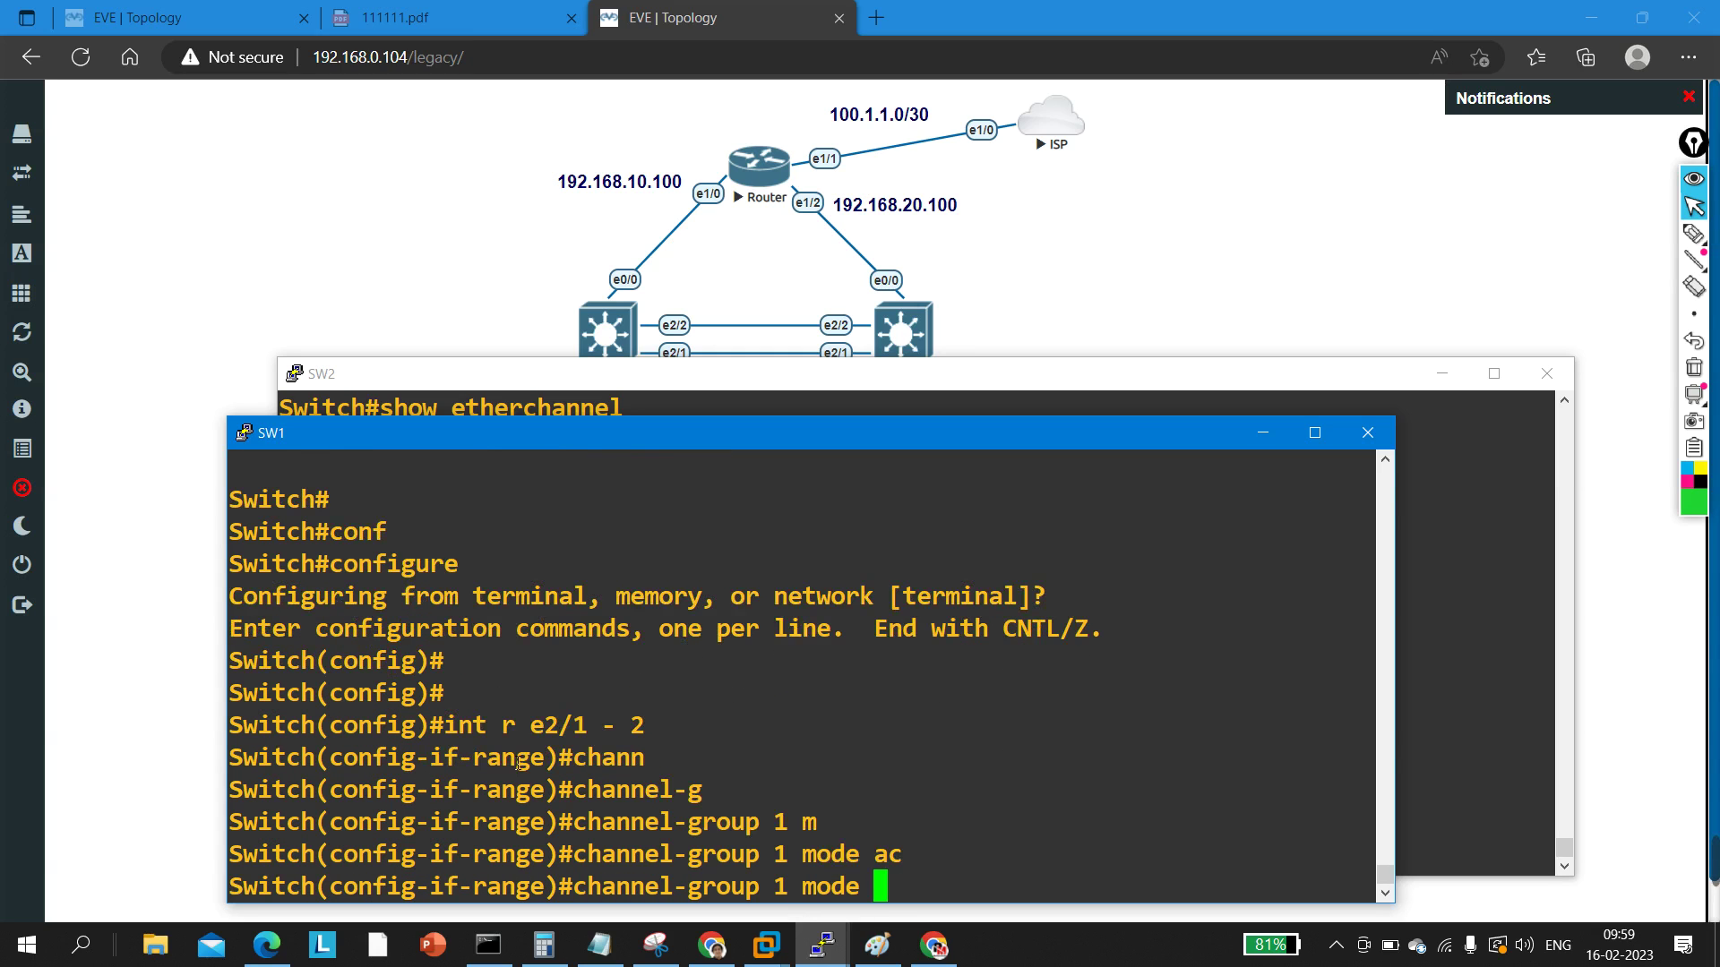
pyautogui.write('?')
# Step: Highlight the active, auto and desirable entries in the mode list to compare the LACP and PAgP options
pyautogui.moveTo(266, 704); pyautogui.dragTo(863, 705)
pyautogui.moveTo(244, 728); pyautogui.dragTo(791, 735)
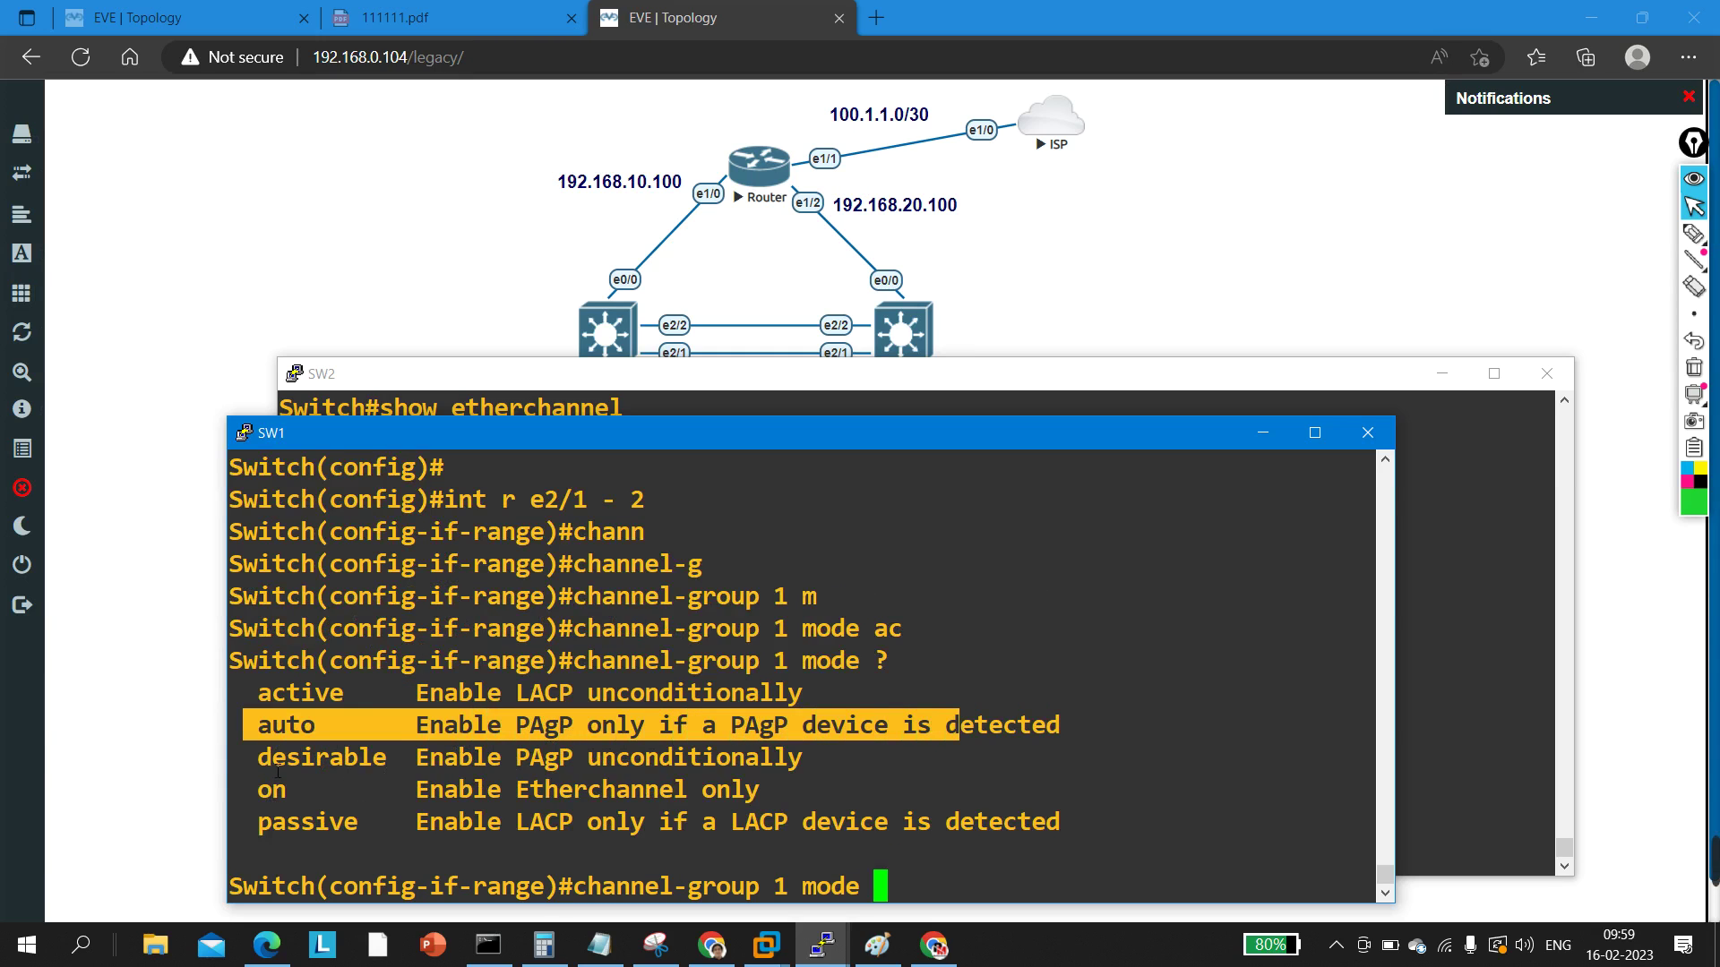
pyautogui.moveTo(258, 759); pyautogui.dragTo(747, 775)
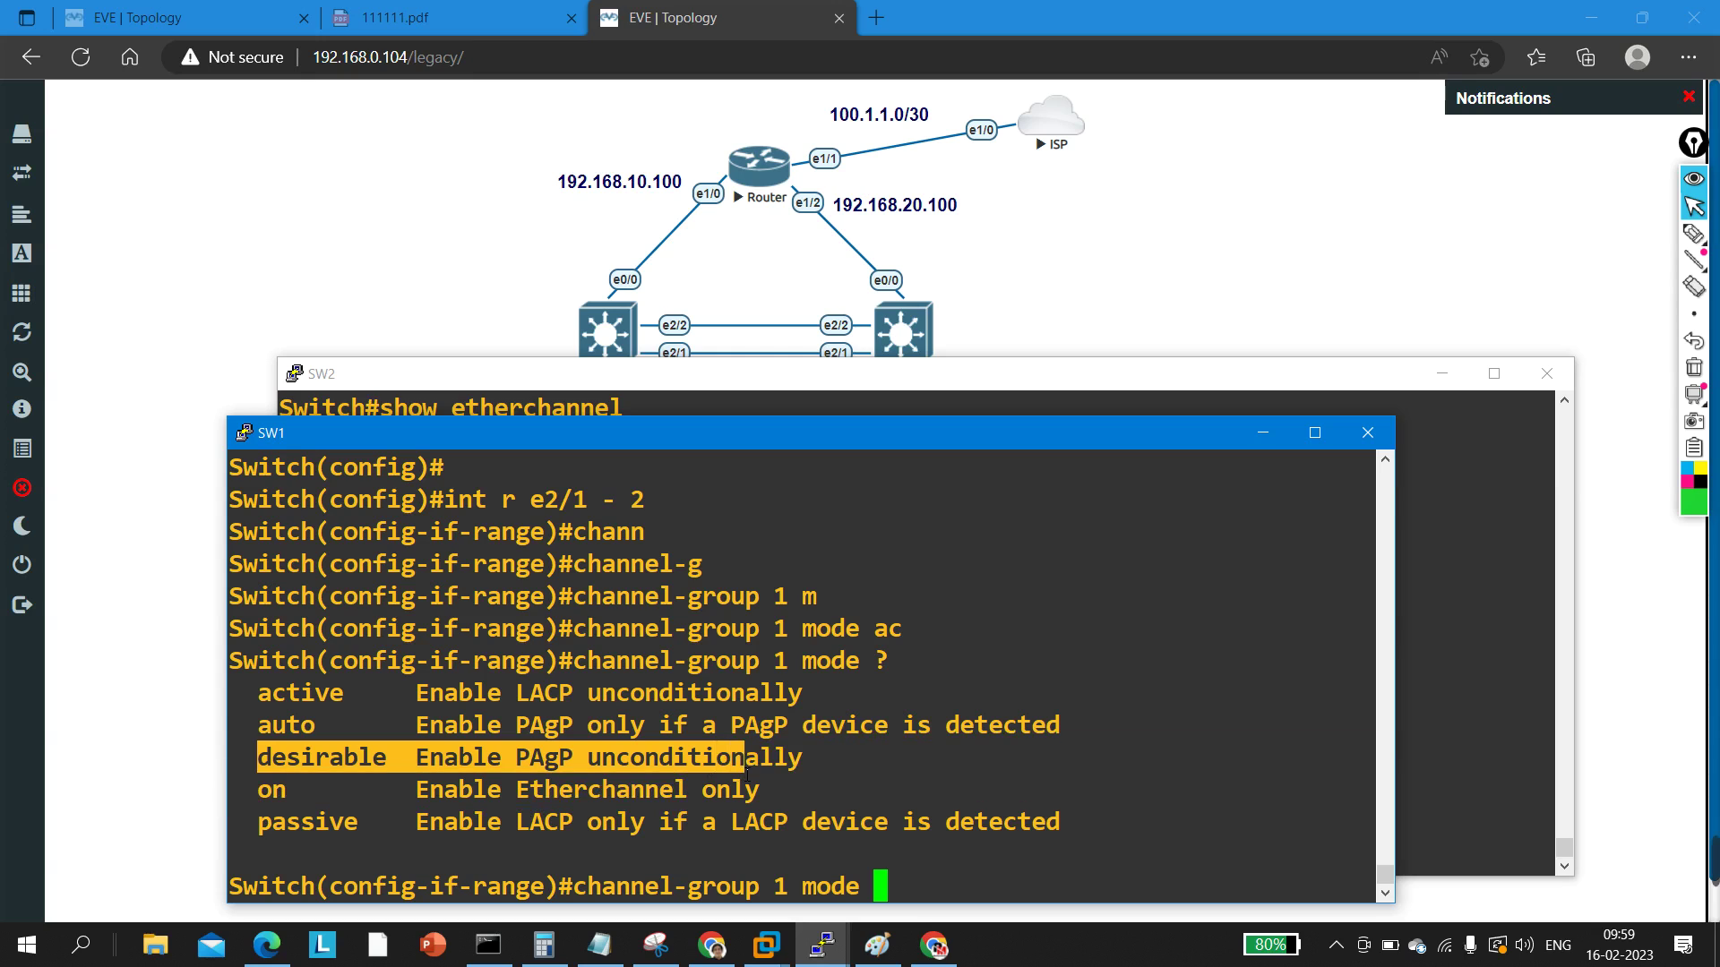
pyautogui.moveTo(250, 704); pyautogui.dragTo(352, 710)
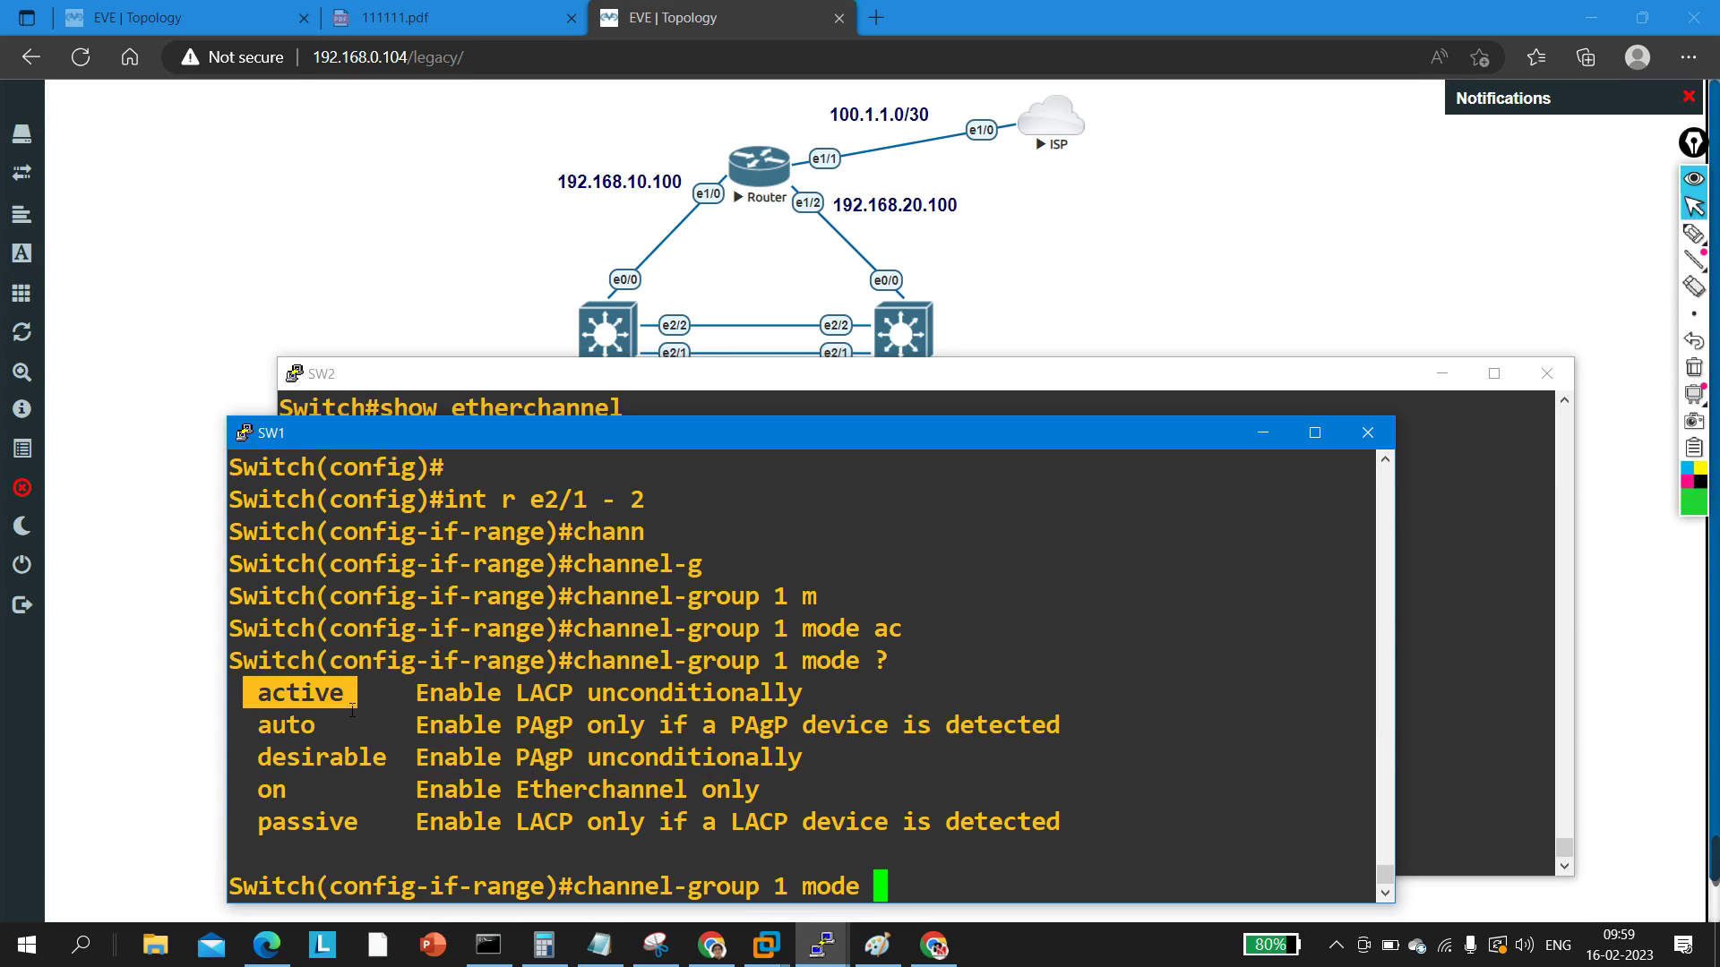
pyautogui.moveTo(254, 734); pyautogui.dragTo(639, 732)
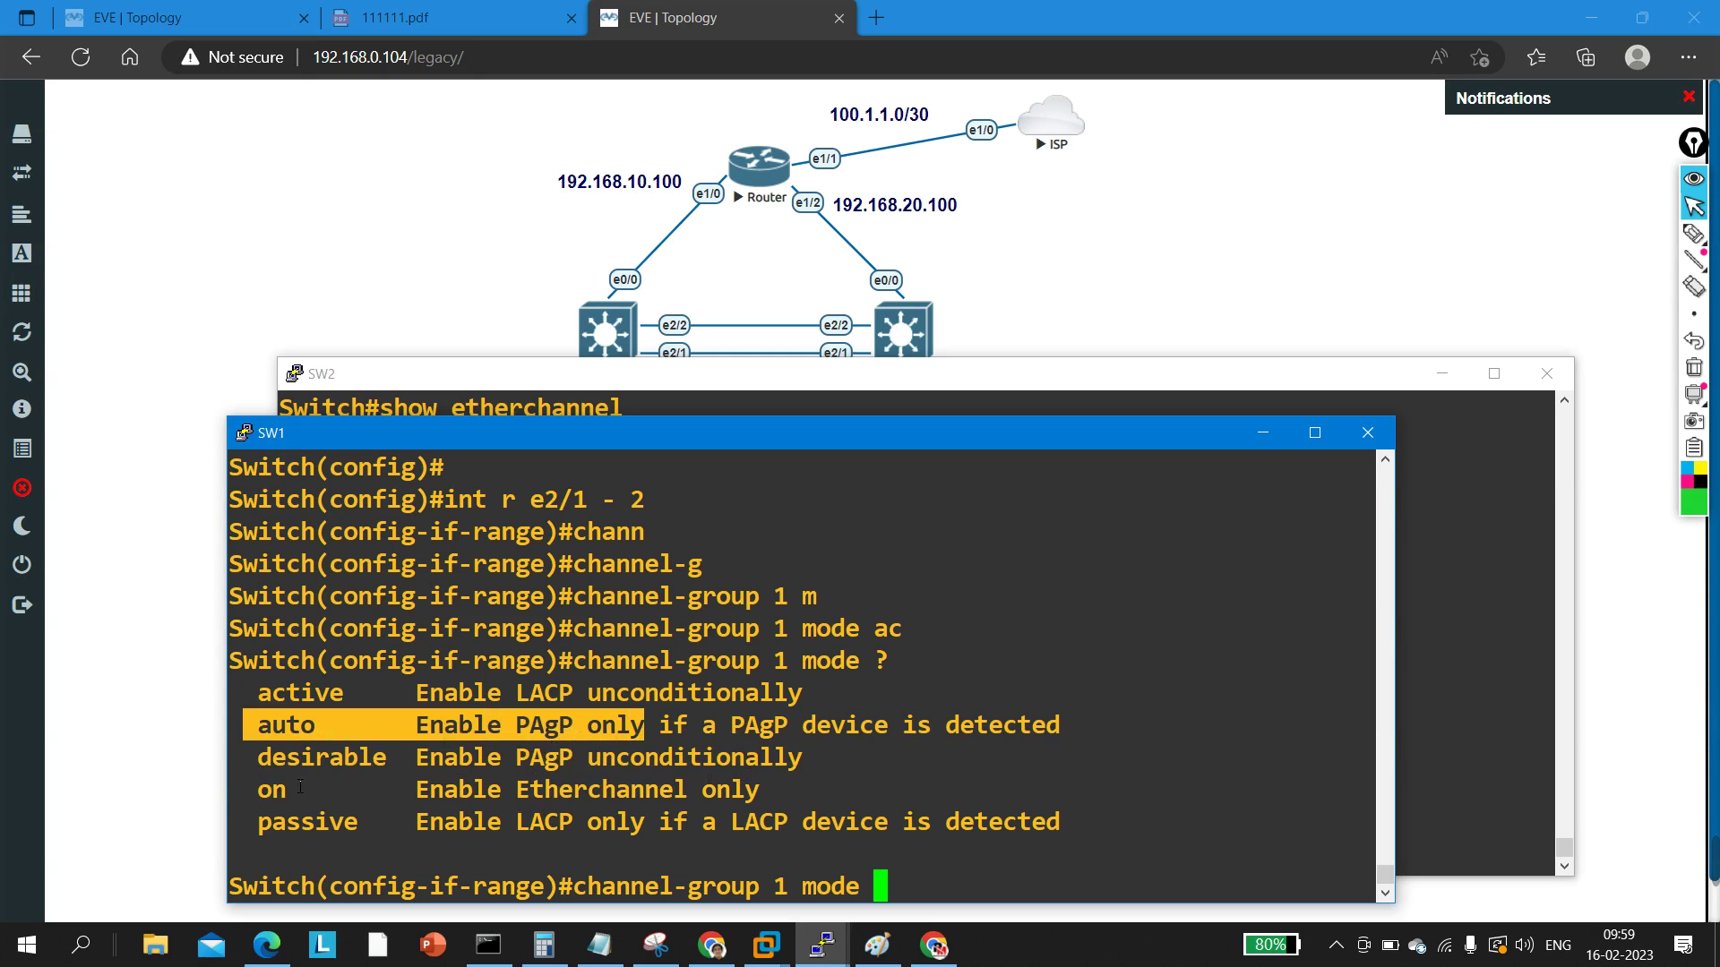
pyautogui.moveTo(260, 767); pyautogui.dragTo(445, 772)
pyautogui.moveTo(260, 699); pyautogui.dragTo(836, 690)
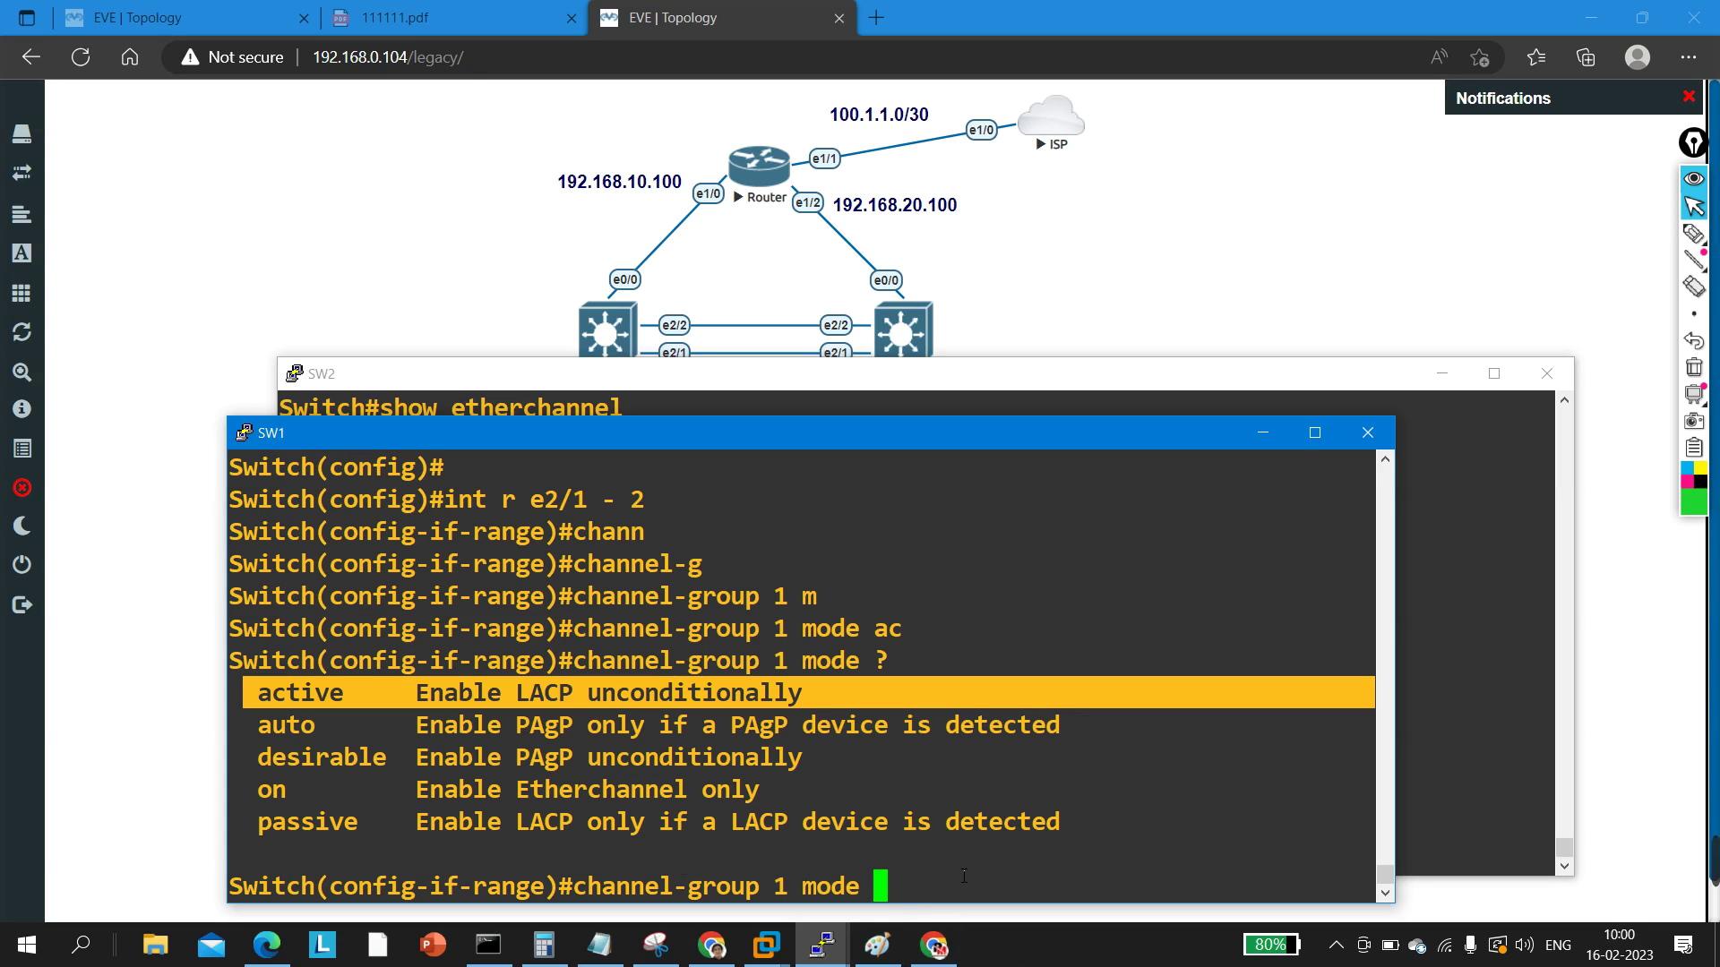
# Step: Complete and run channel-group 1 mode passive on SW1's e2/1 - 2 interface range
pyautogui.write('pas')
pyautogui.press('Tab')
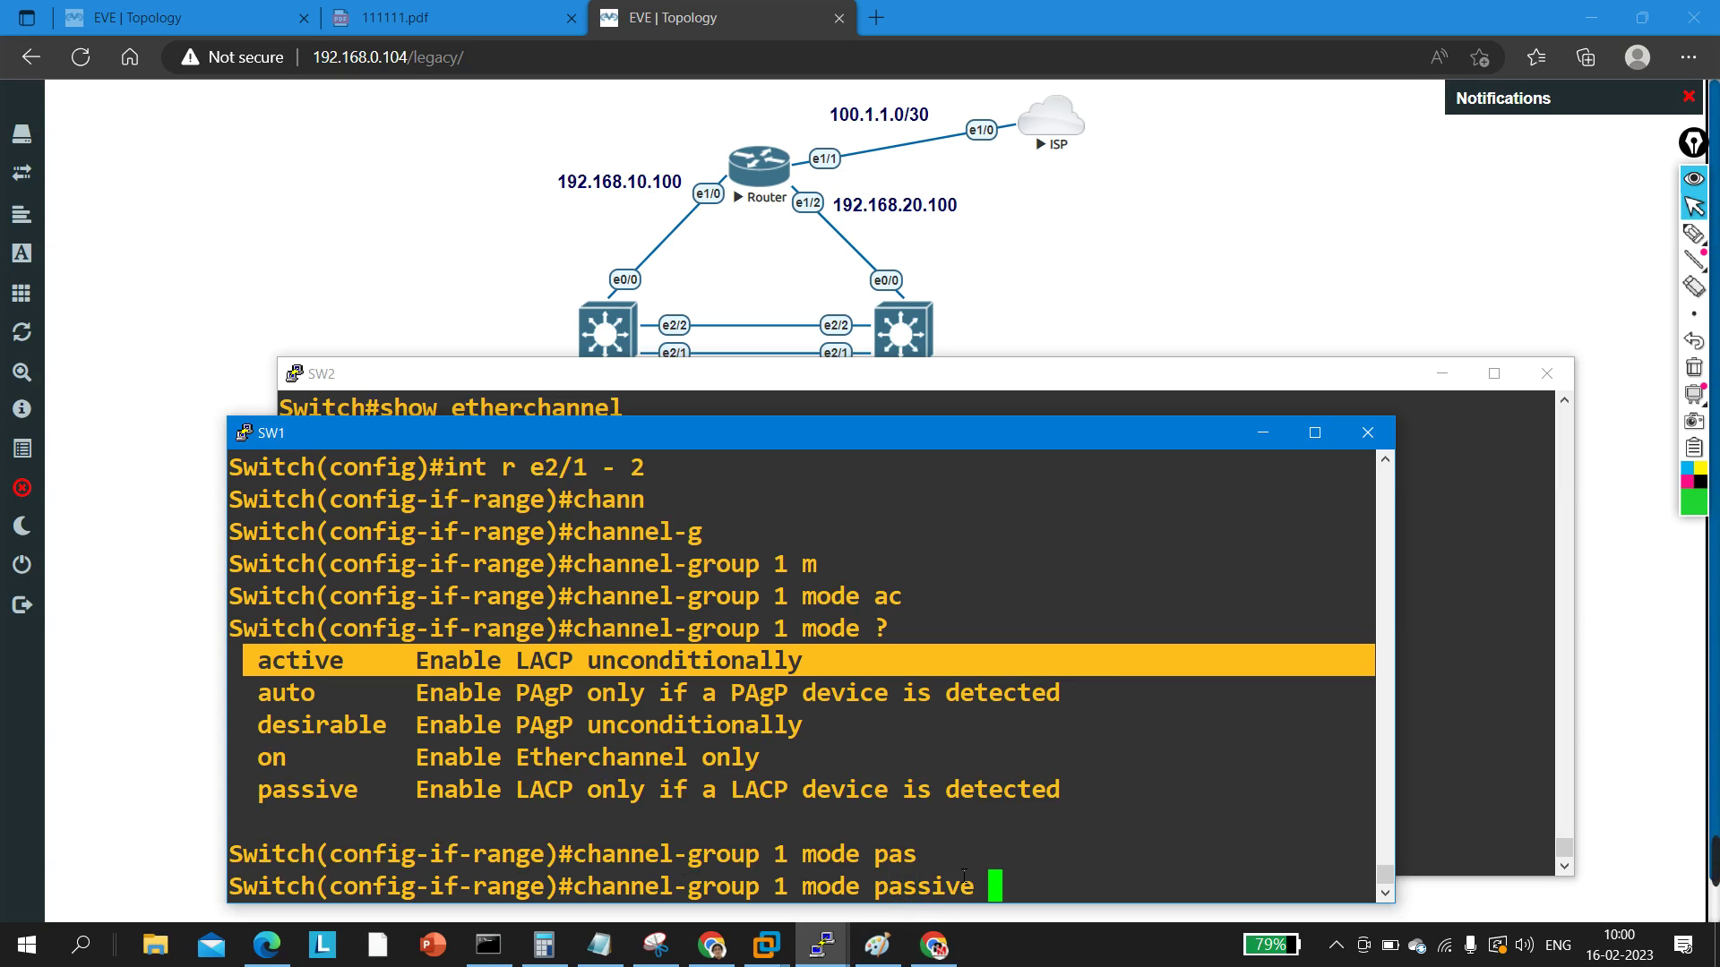
pyautogui.press('Return')
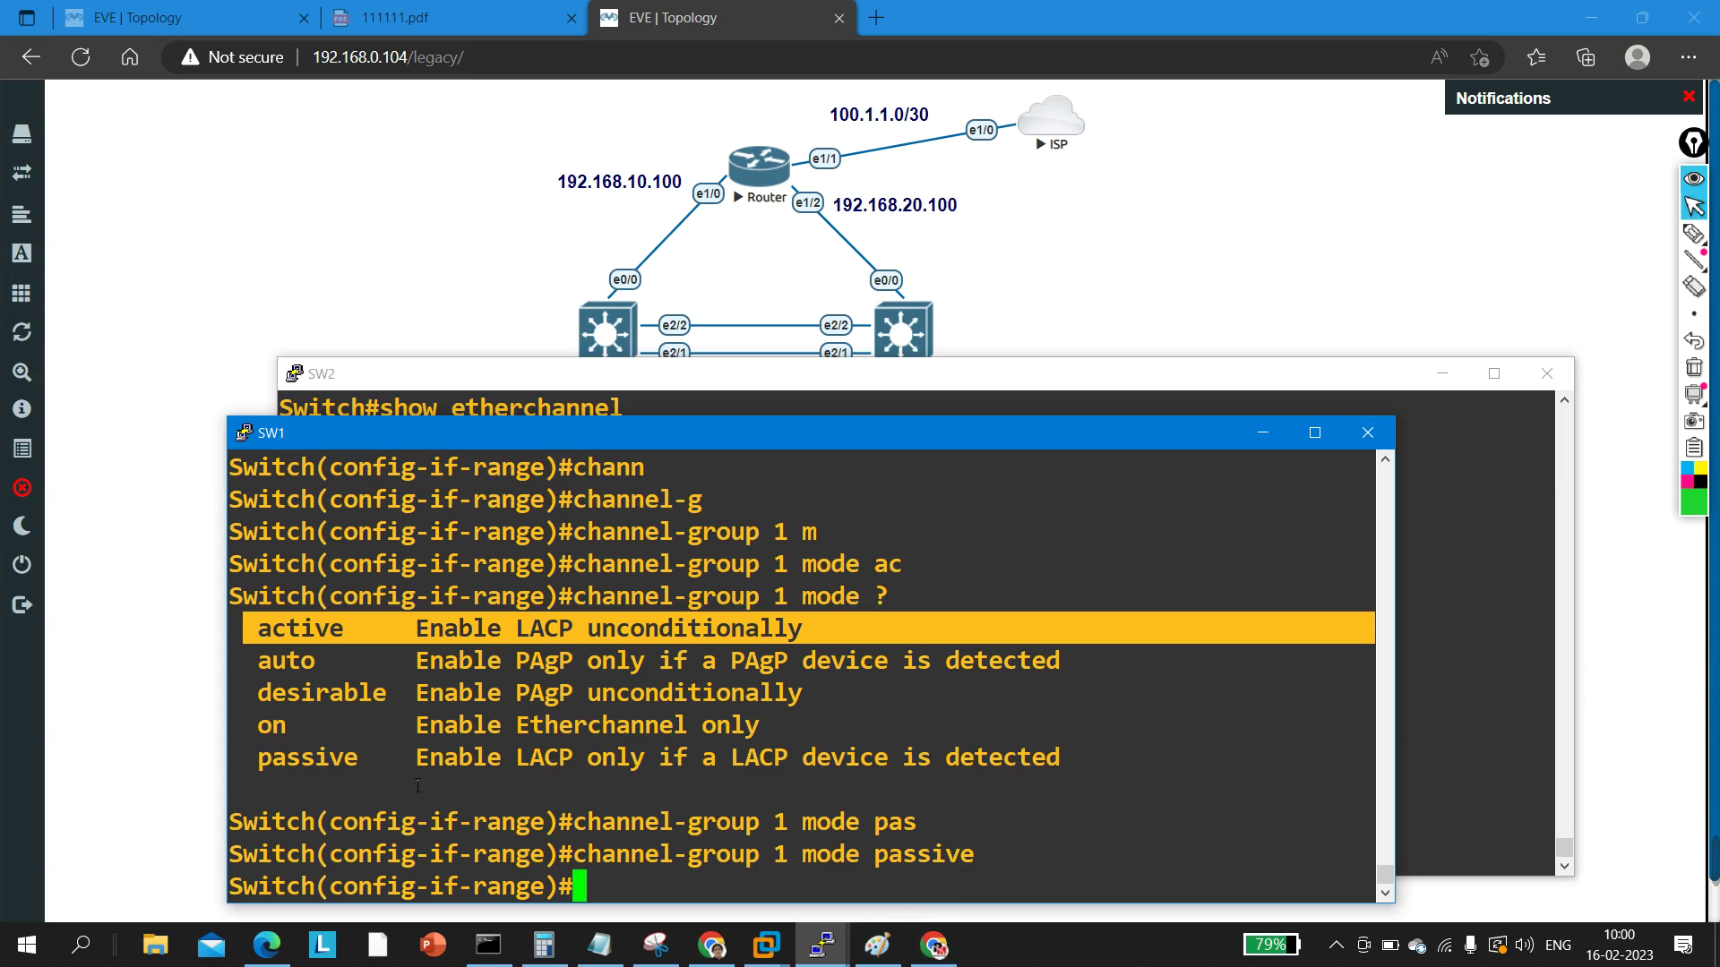
# Step: Bring up the PC1 console and run ping 192.168.10.2
pyautogui.click(821, 945)
pyautogui.click(137, 884)
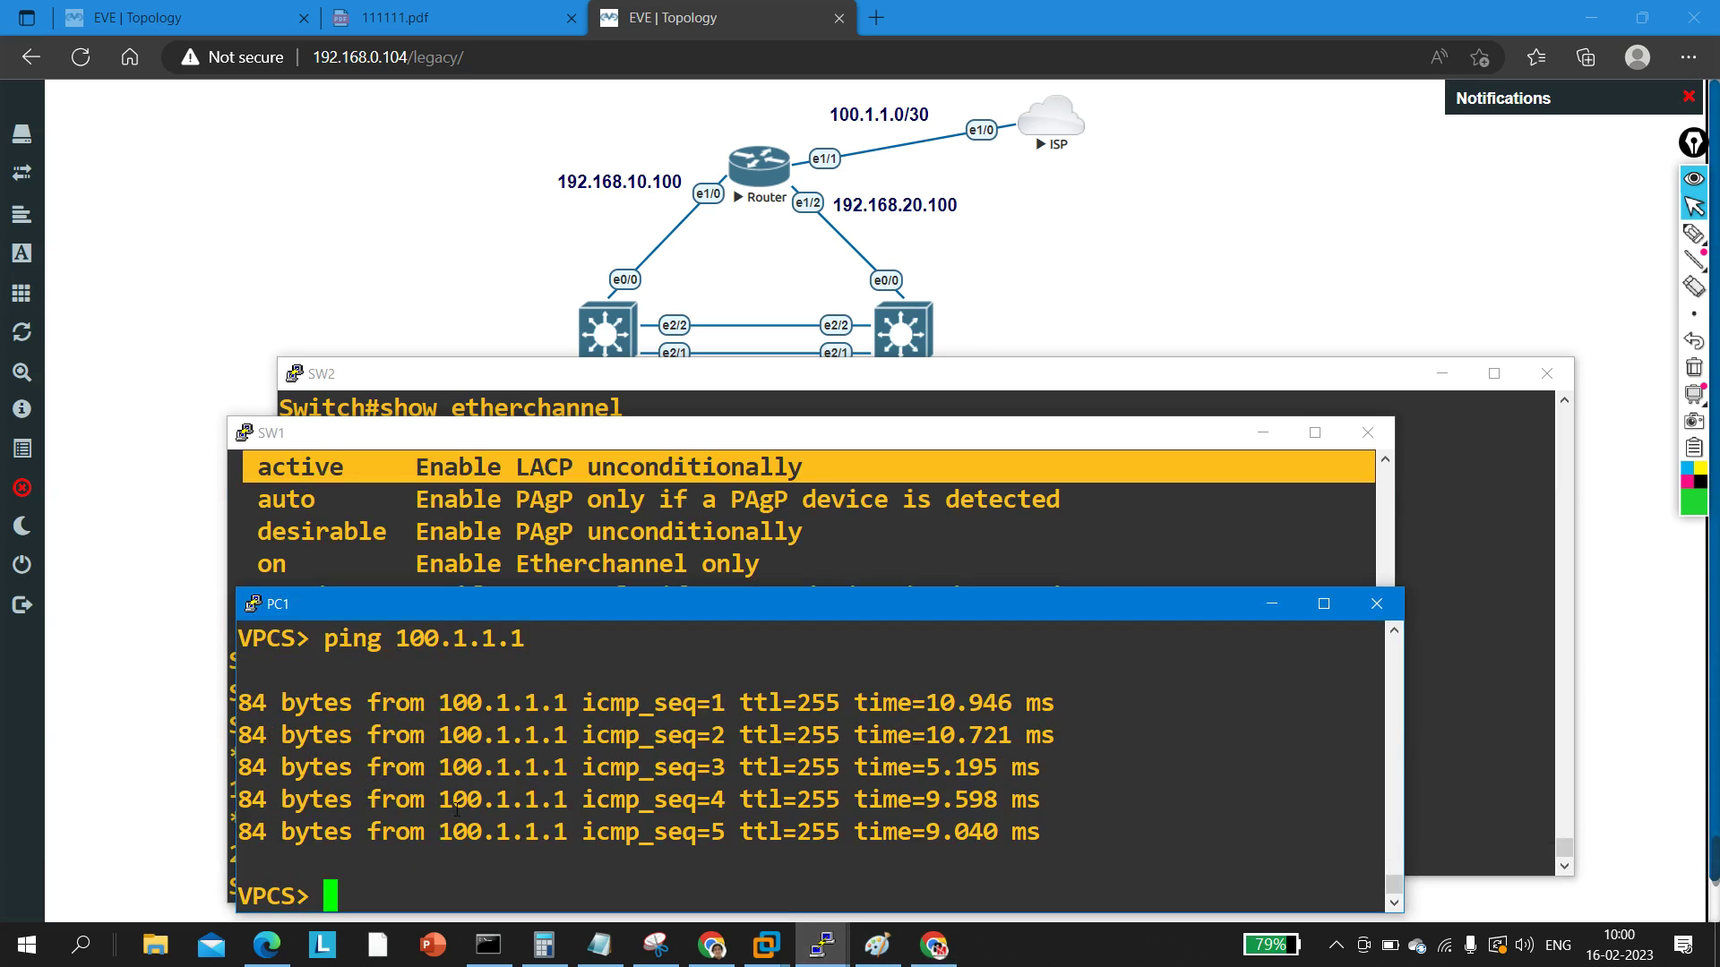
pyautogui.press('Up')
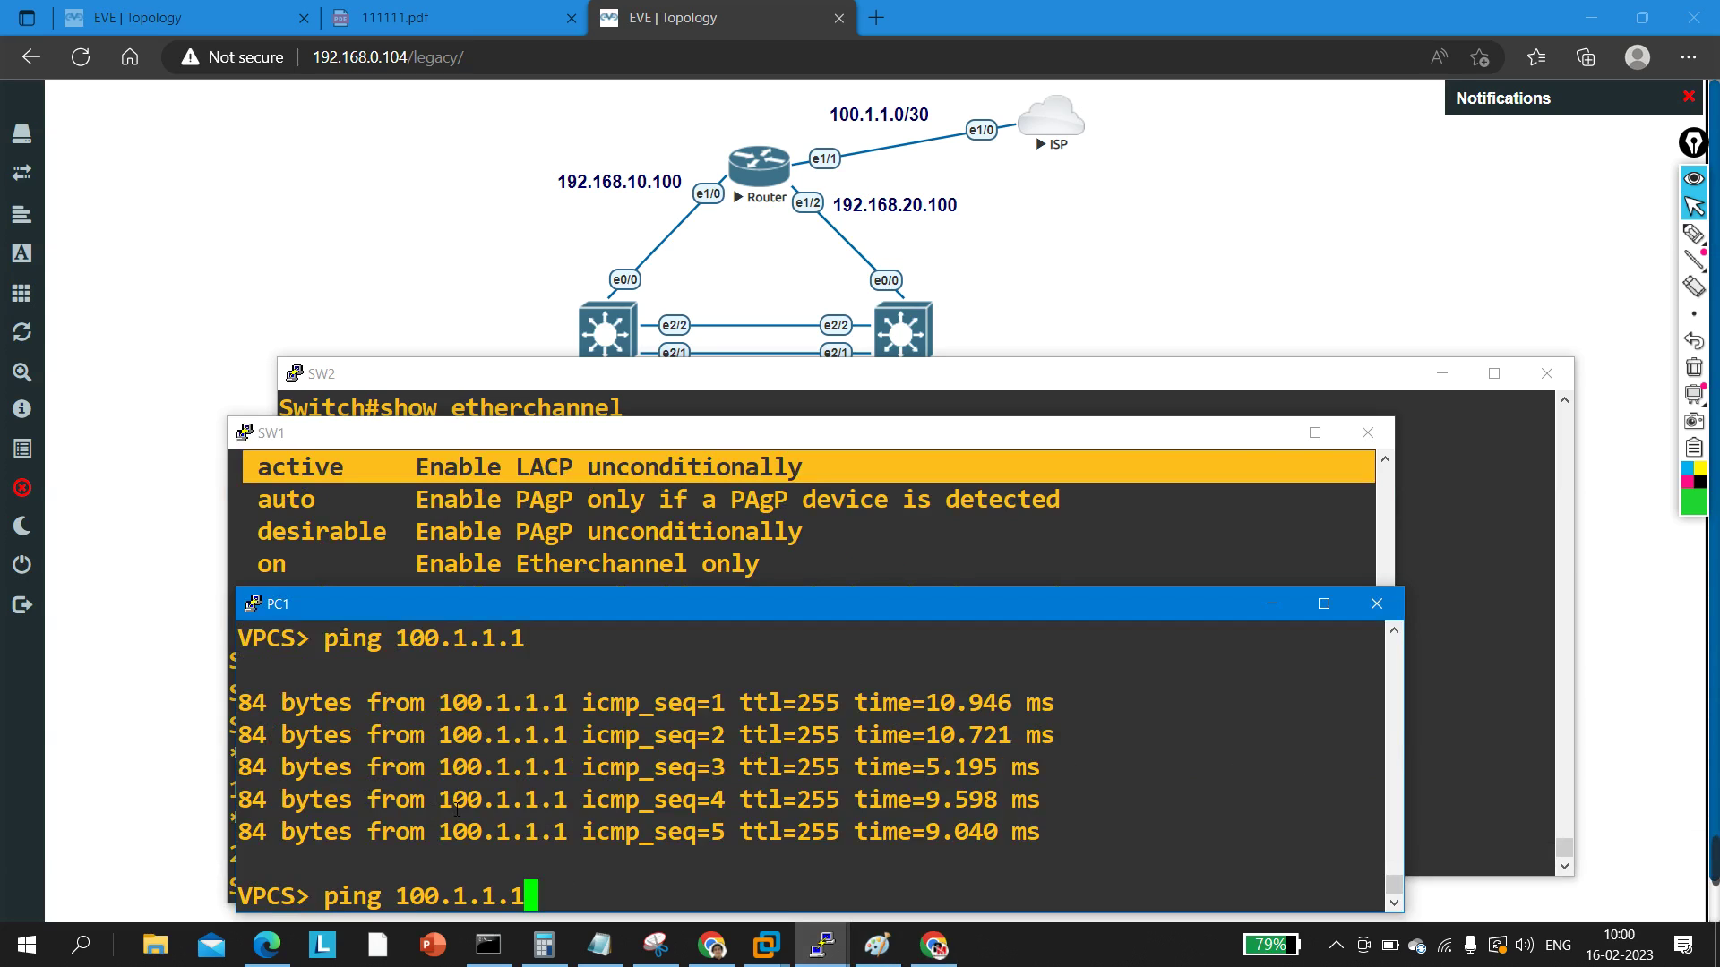
pyautogui.press('Up')
pyautogui.press('Return')
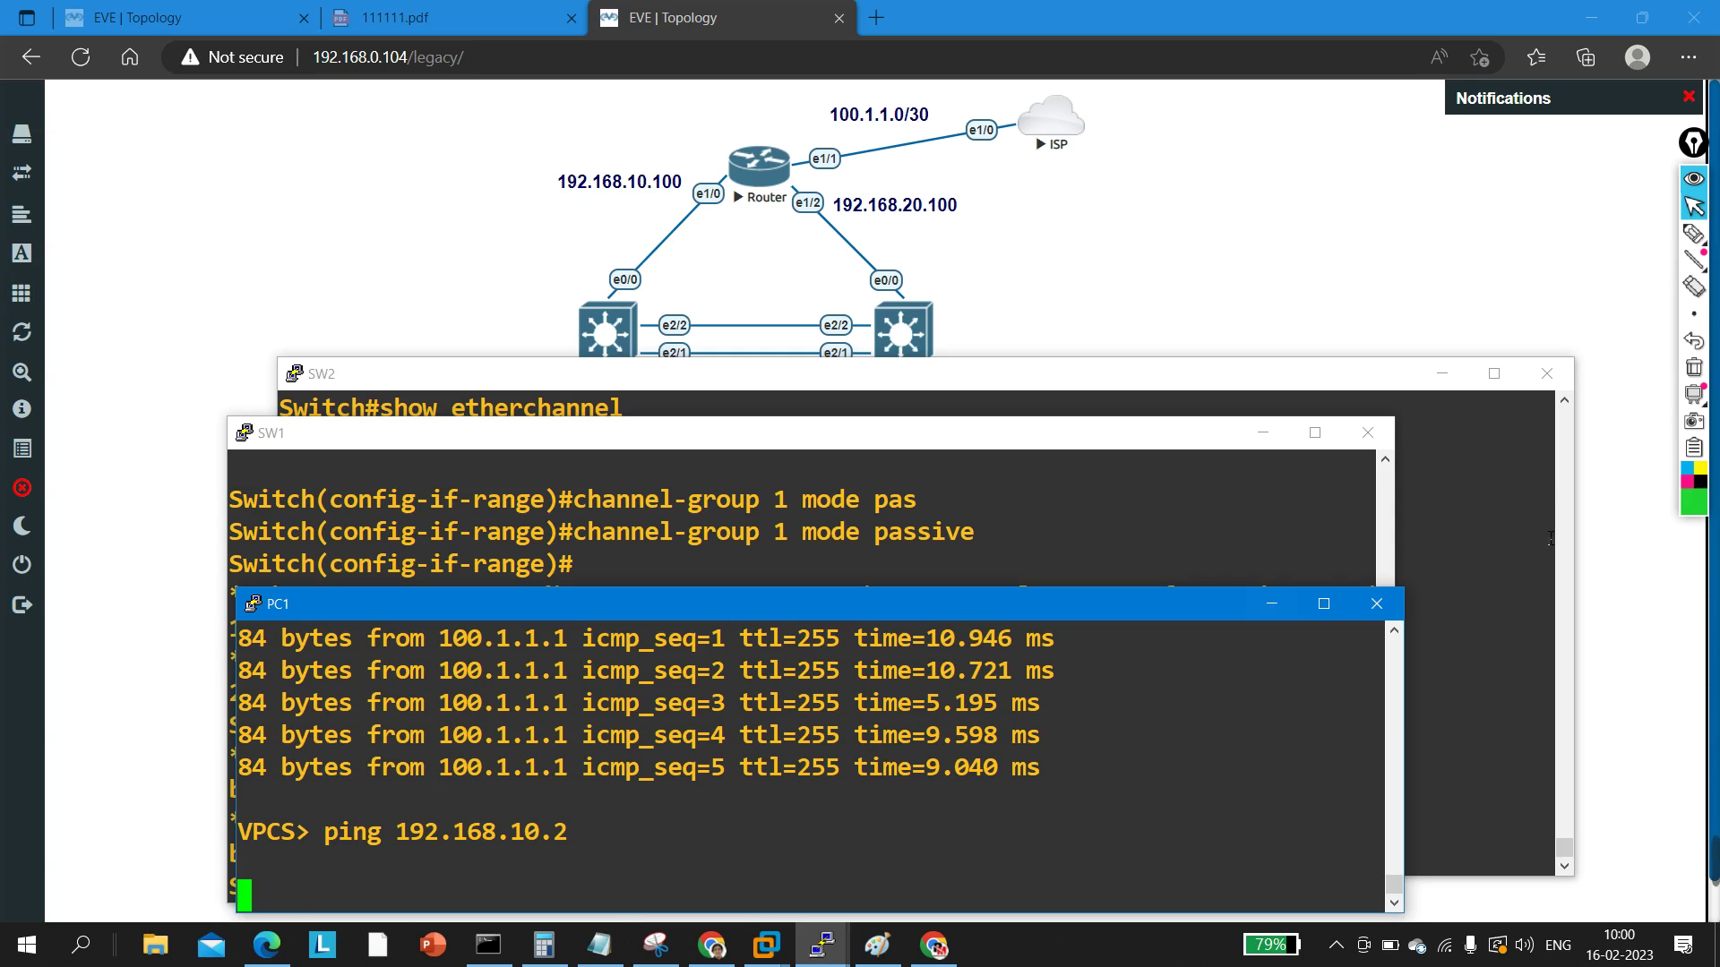
# Step: Bring the SW2 console forward briefly, then minimise it to reveal the PC1 console
pyautogui.click(1461, 531)
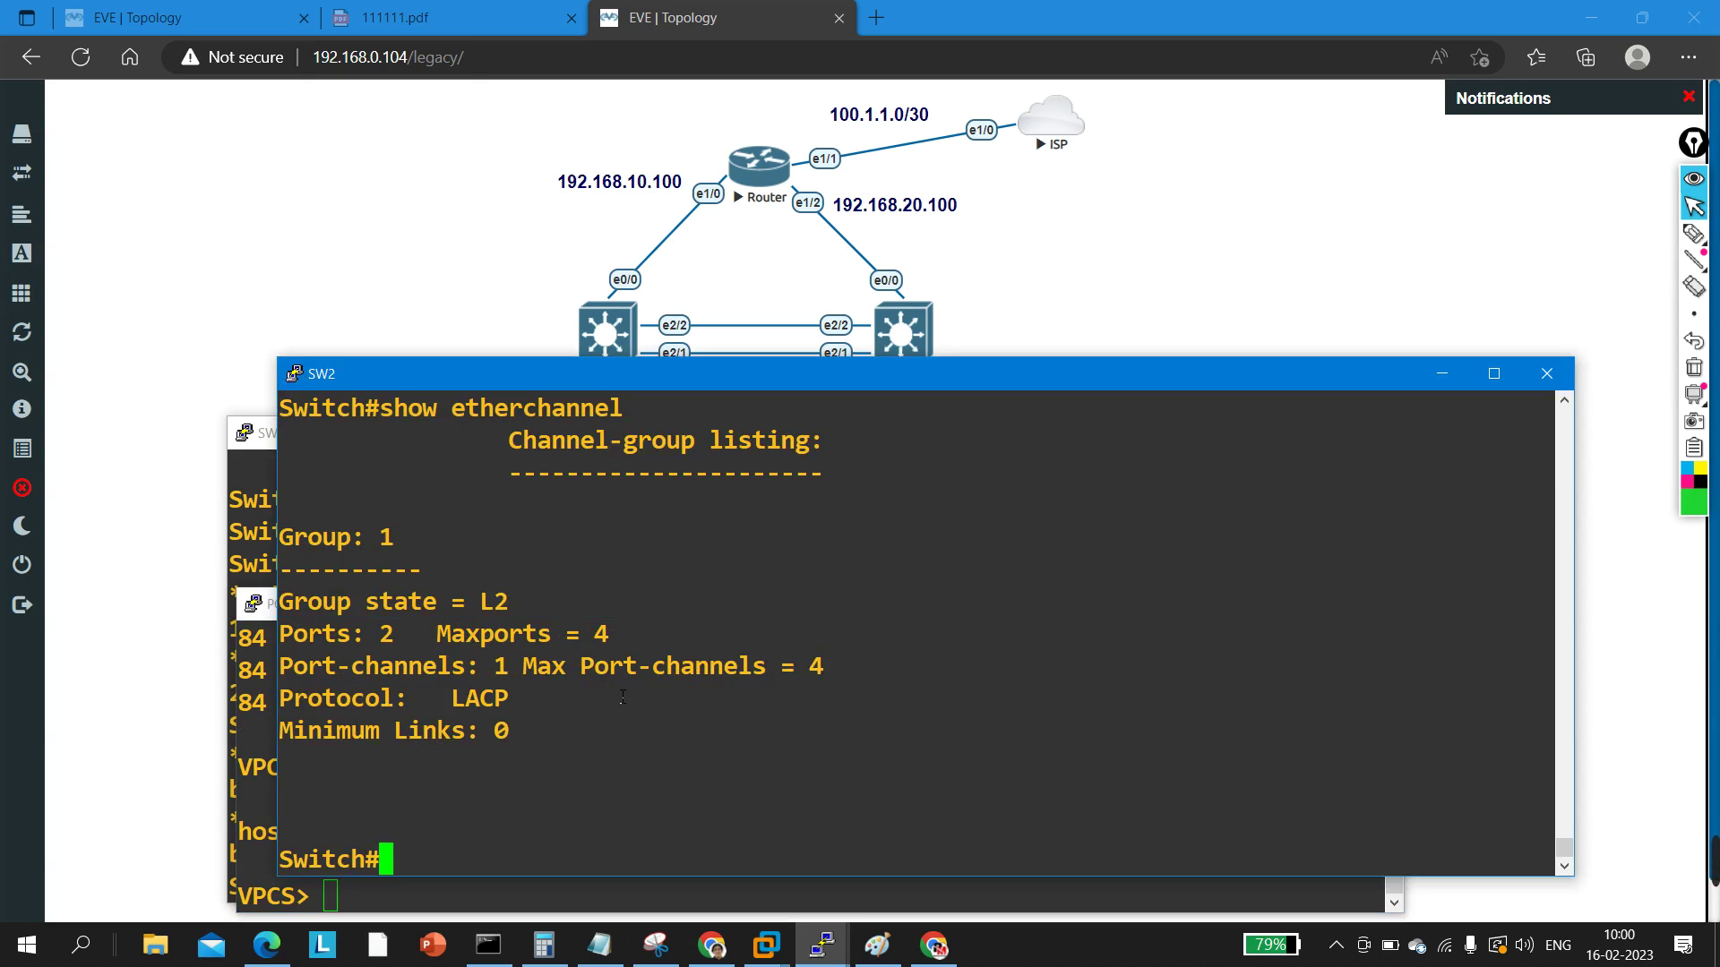
pyautogui.write('c')
pyautogui.click(1438, 372)
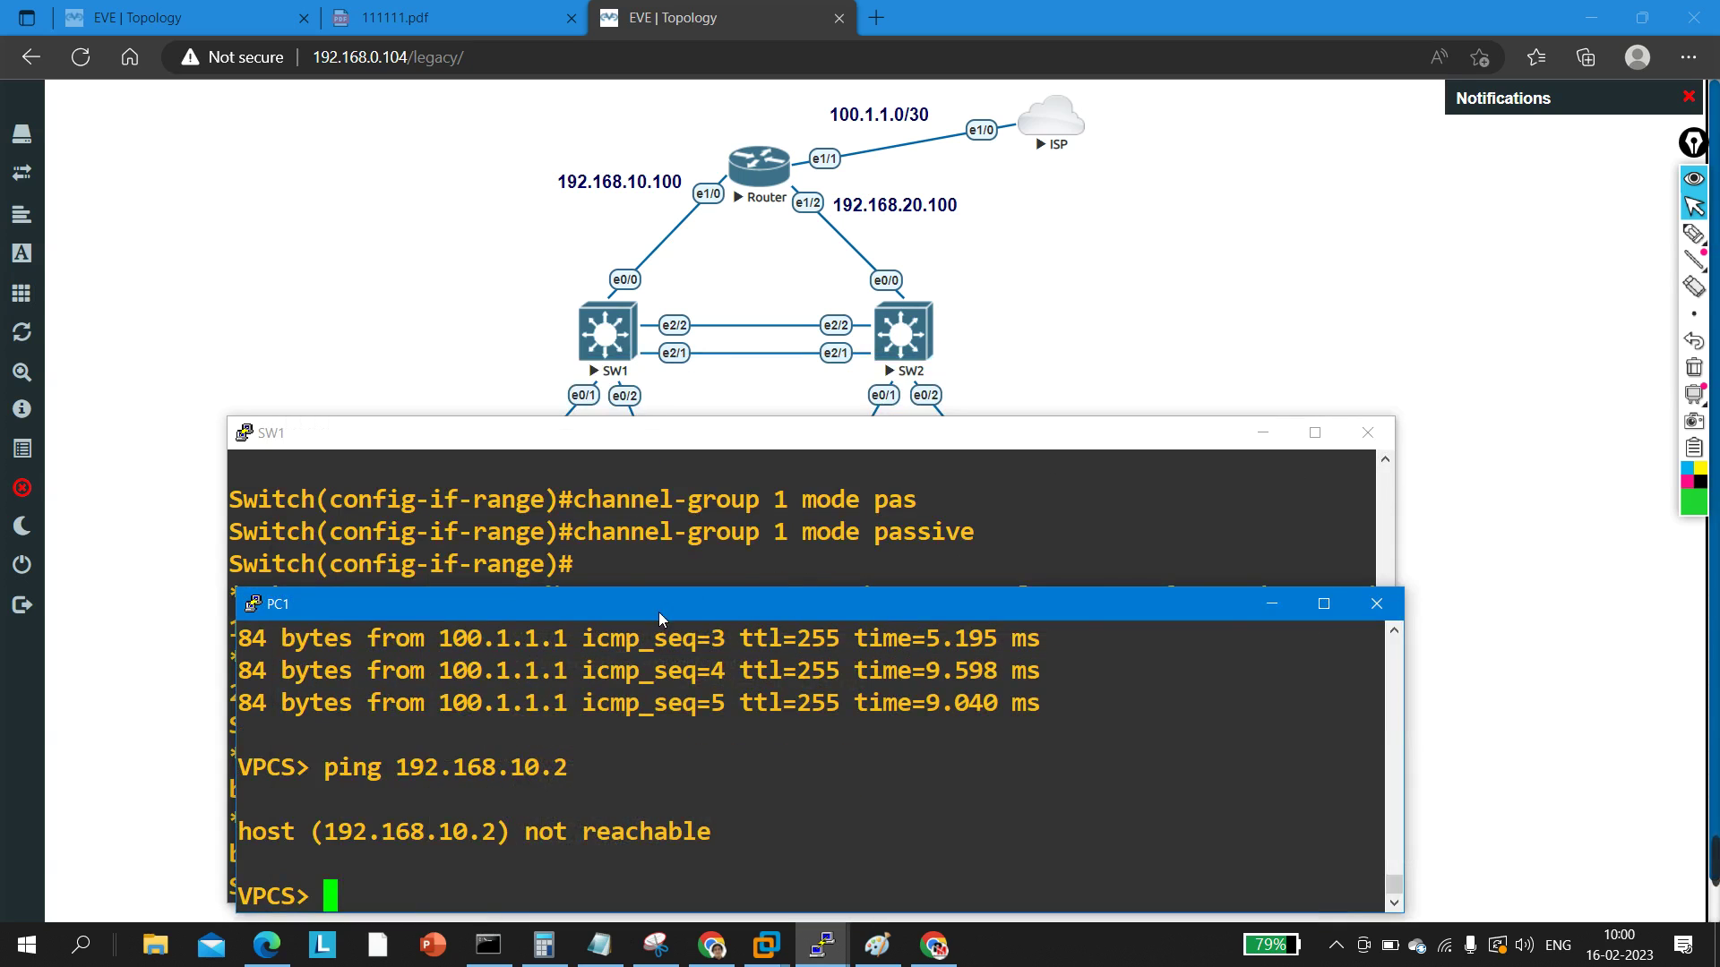
# Step: Switch to SW1's console and remove the passive channel group from its port range with no channel-group 1 mode passive
pyautogui.click(608, 495)
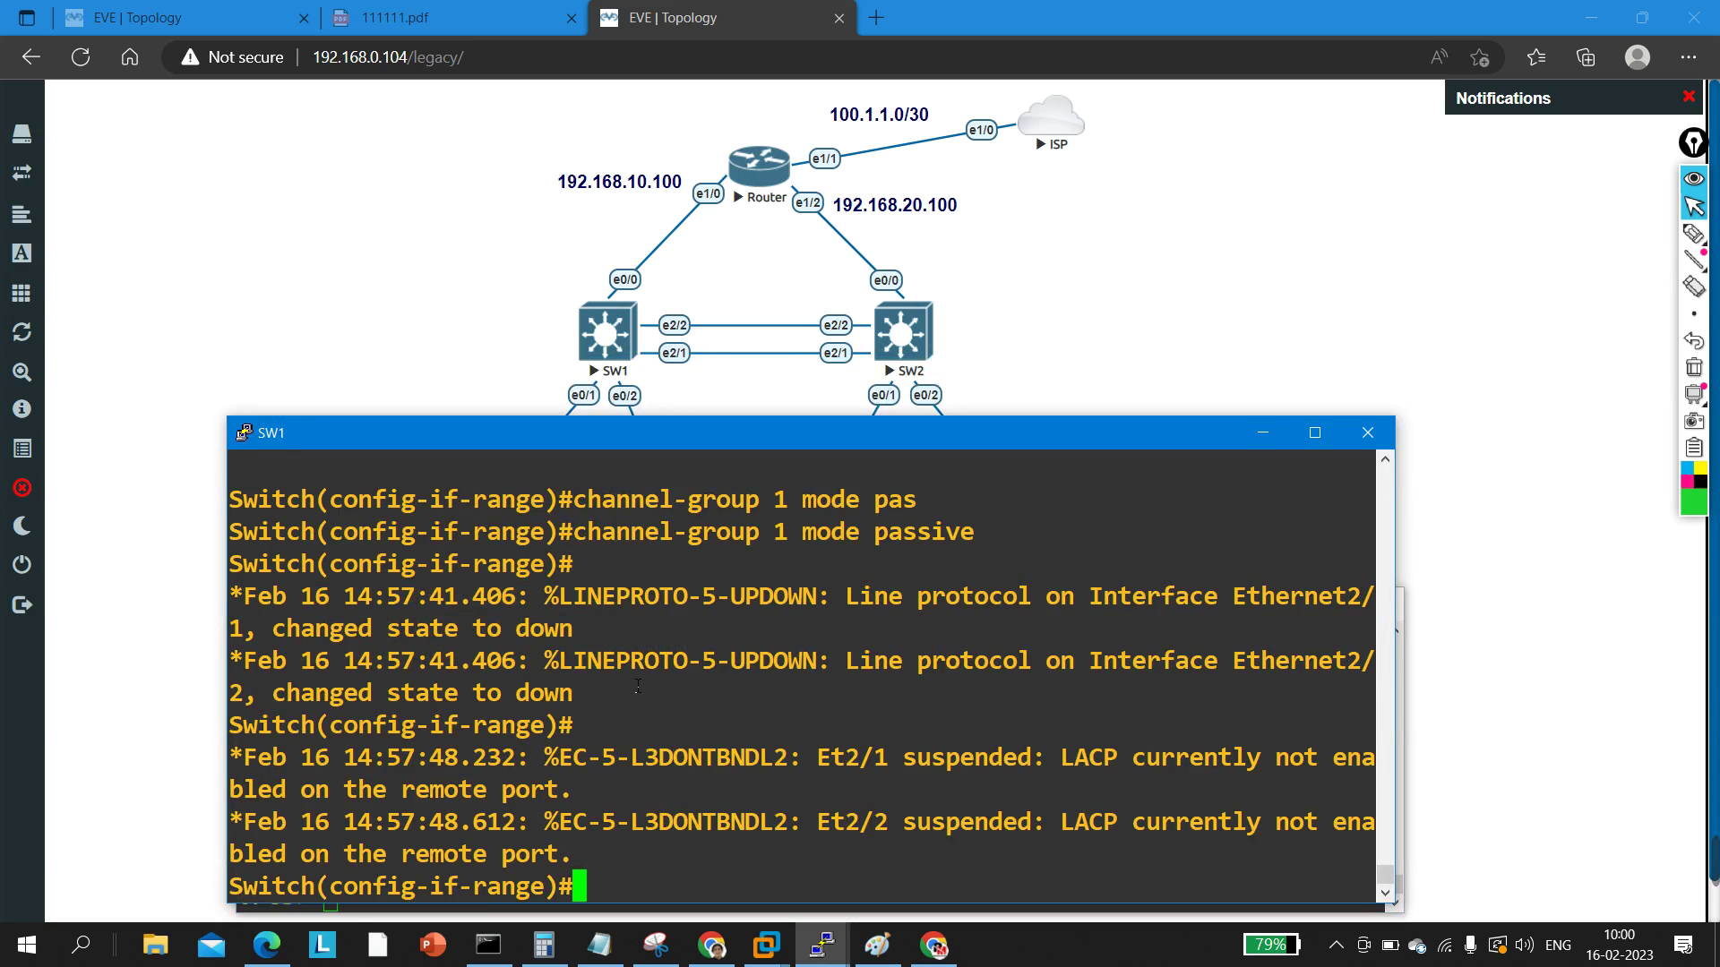
pyautogui.press('Up')
pyautogui.press('Left')
pyautogui.press('Left')
pyautogui.press('Left')
pyautogui.press('Left')
pyautogui.press('Left')
pyautogui.press('Left')
pyautogui.press('Left')
pyautogui.press('Left')
pyautogui.press('Left')
pyautogui.press('Left')
pyautogui.press('Left')
pyautogui.press('Left')
pyautogui.press('Left')
pyautogui.press('Left')
pyautogui.press('Left')
pyautogui.press('Left')
pyautogui.press('Left')
pyautogui.press('Left')
pyautogui.press('Left')
pyautogui.press('Left')
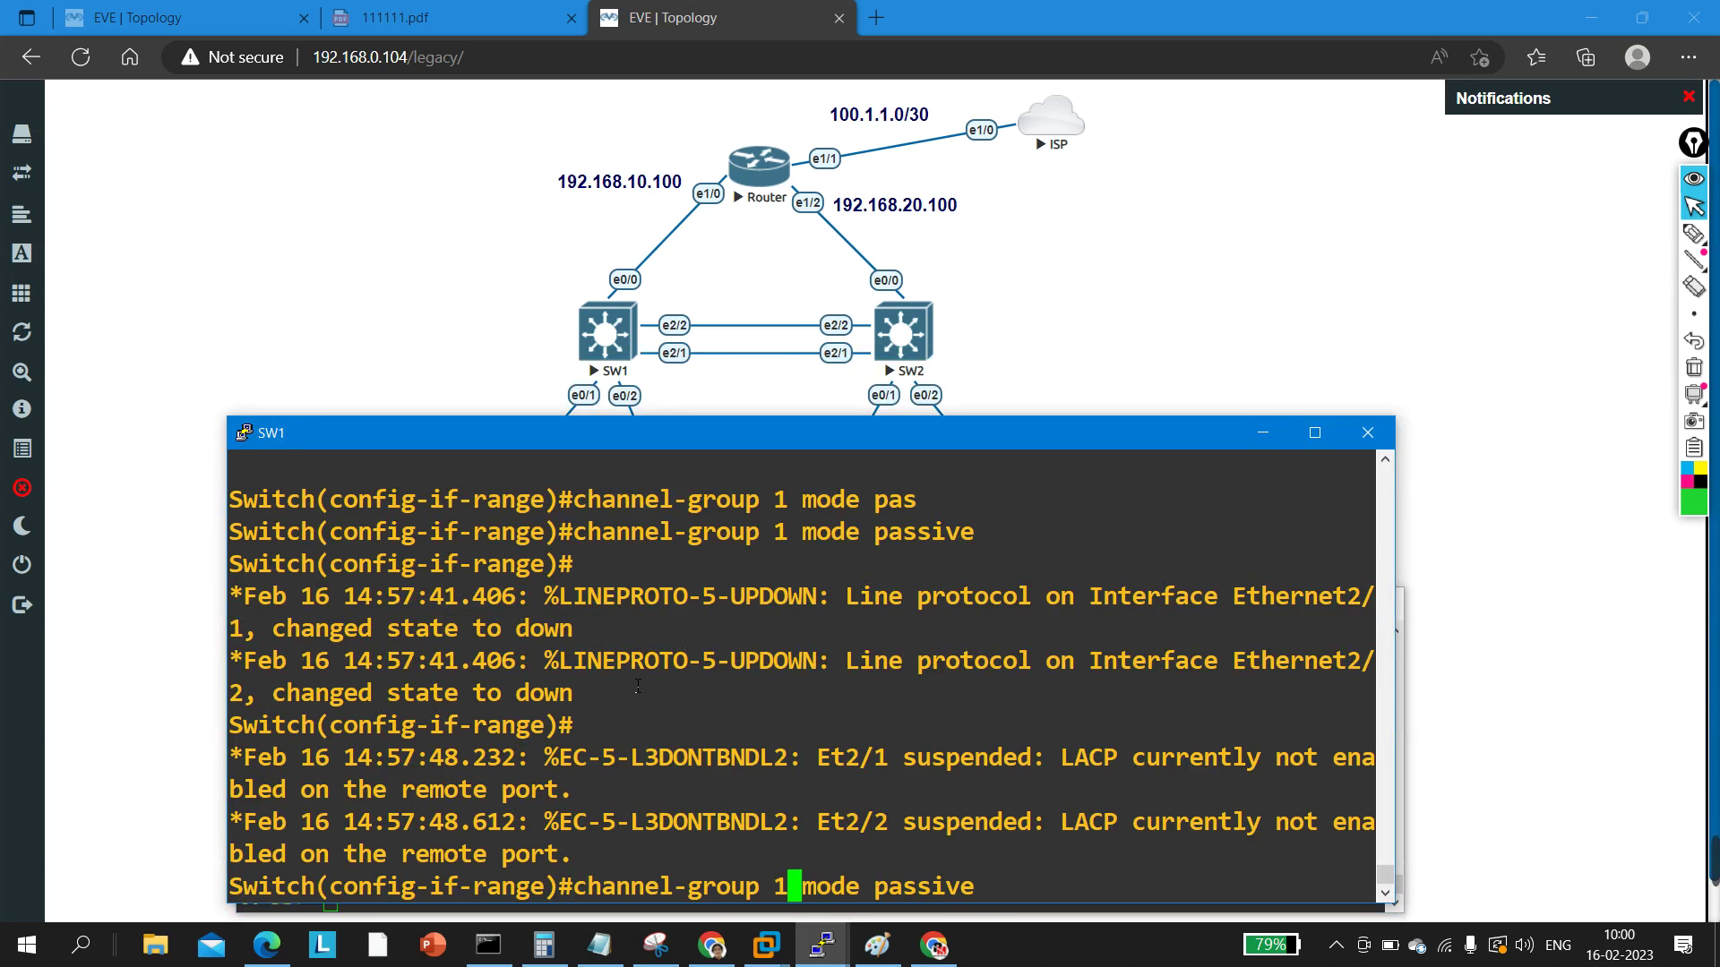
pyautogui.press('Left')
pyautogui.write('no')
pyautogui.press('Return')
pyautogui.press('Return')
# Step: List the mode options for channel-group 1 on SW1's port range and highlight the on and passive entries
pyautogui.write('cha')
pyautogui.press('Tab')
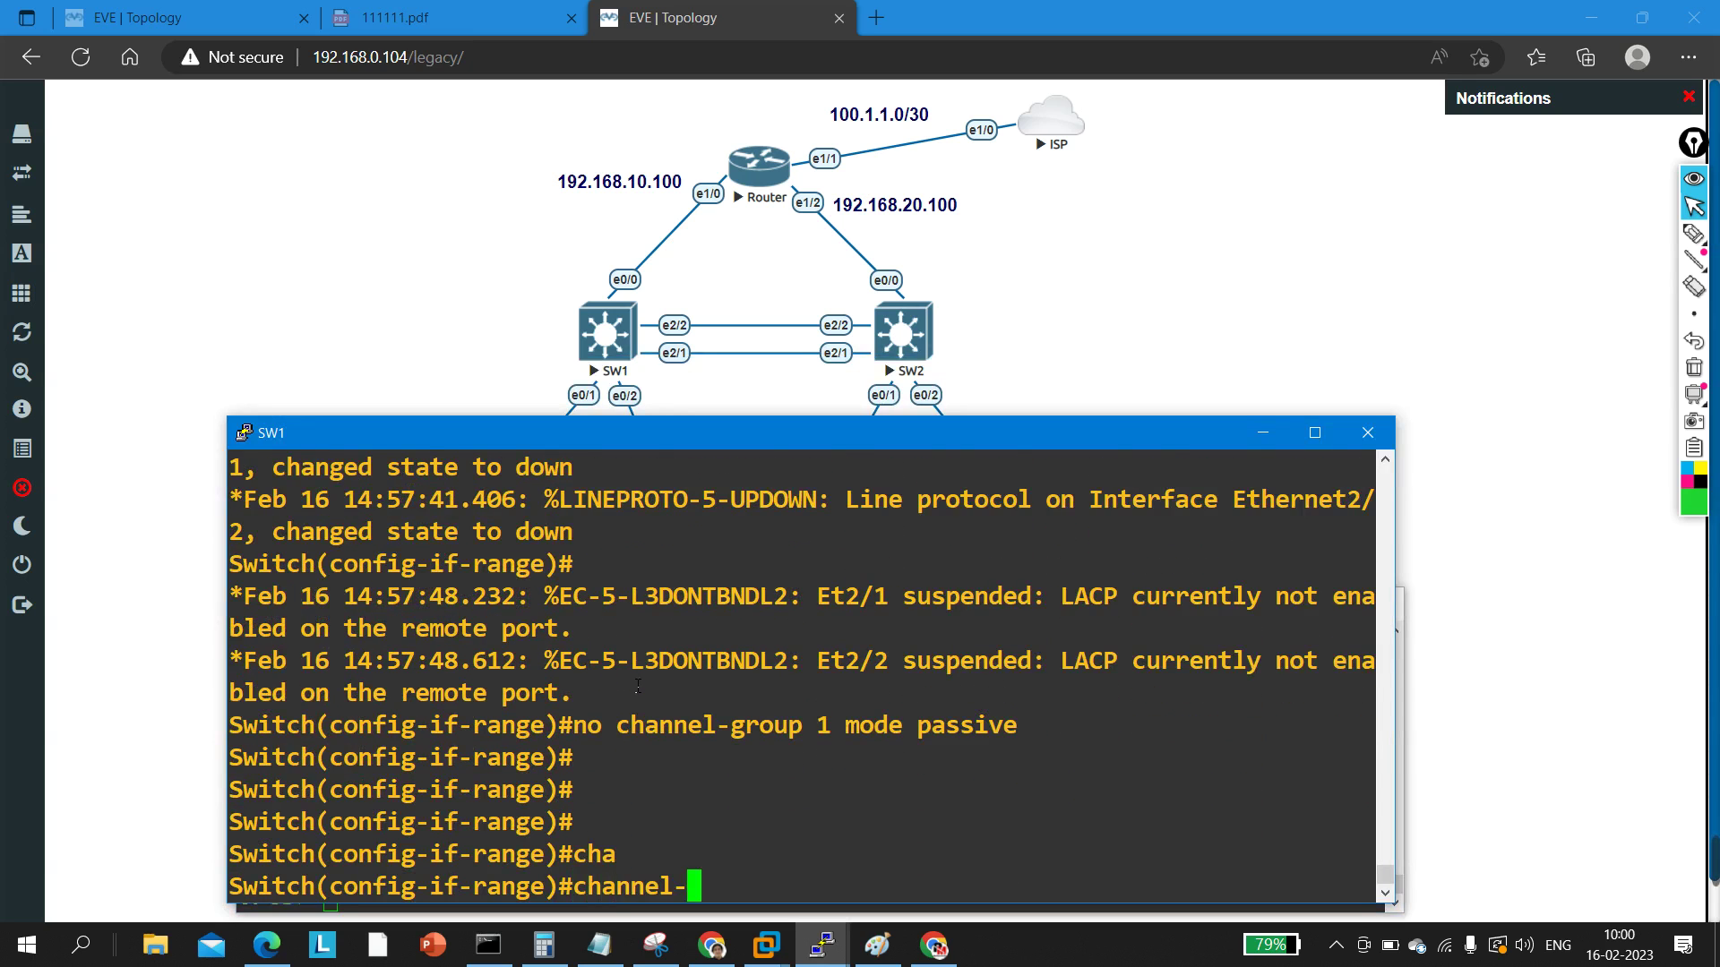
pyautogui.write('g')
pyautogui.press('Tab')
pyautogui.write('1 ')
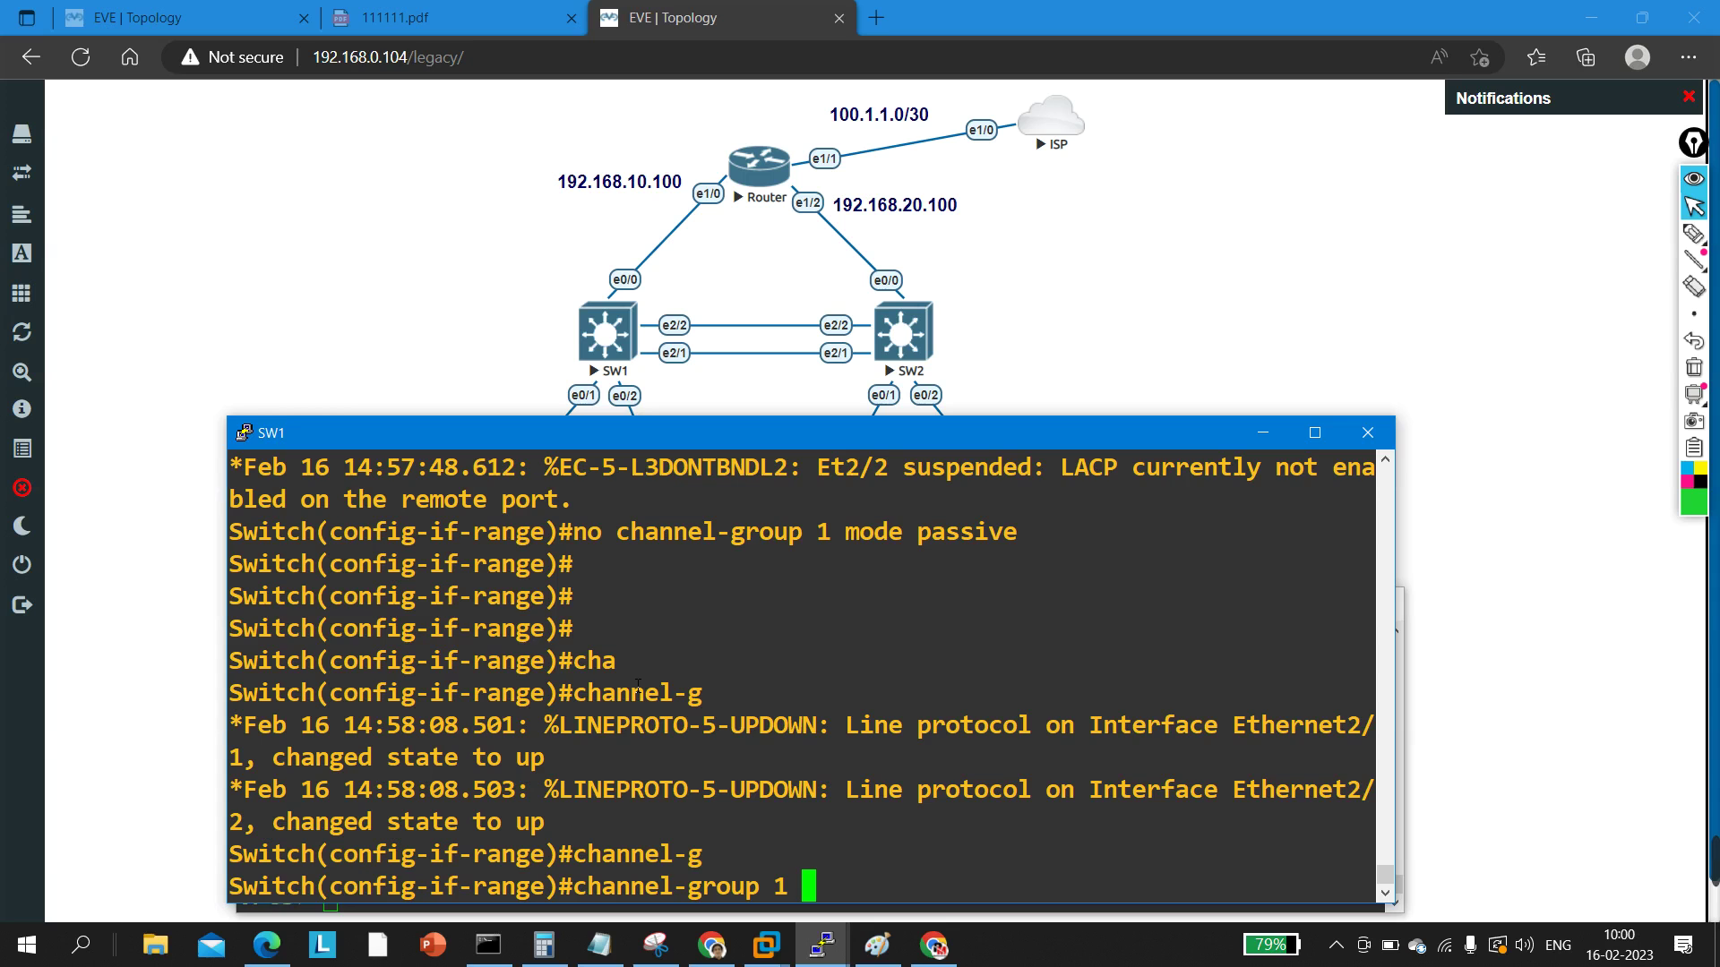
pyautogui.write('mo')
pyautogui.press('Tab')
pyautogui.write('?')
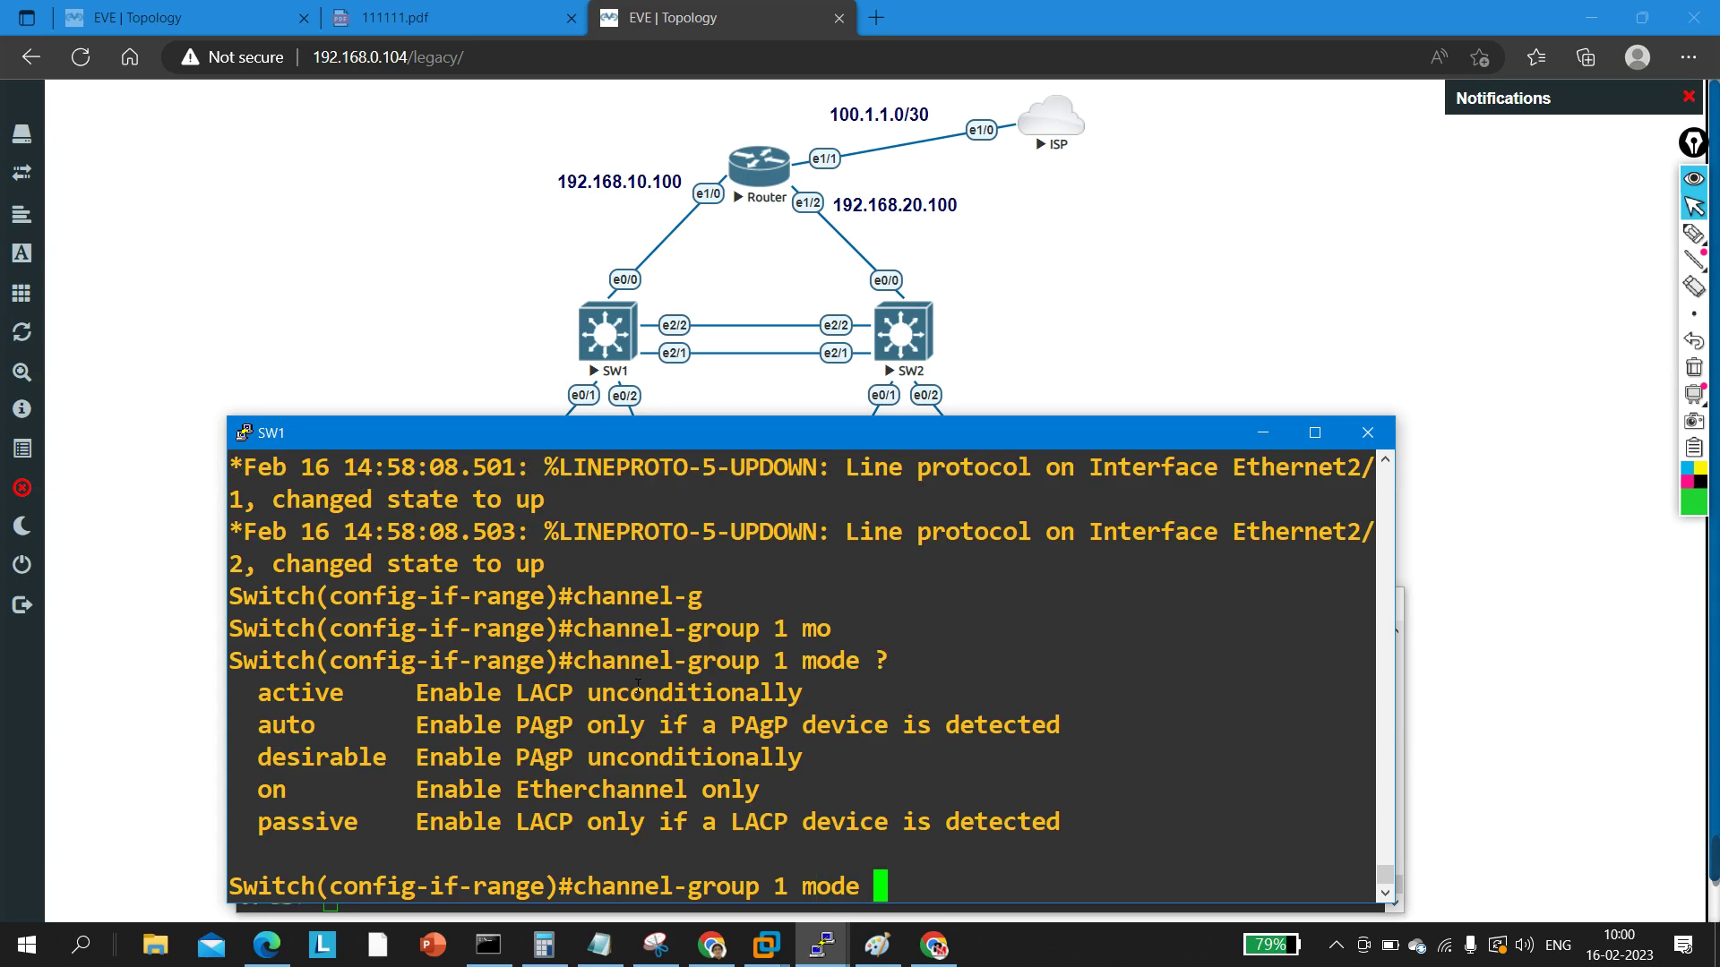
pyautogui.moveTo(321, 786); pyautogui.dragTo(784, 800)
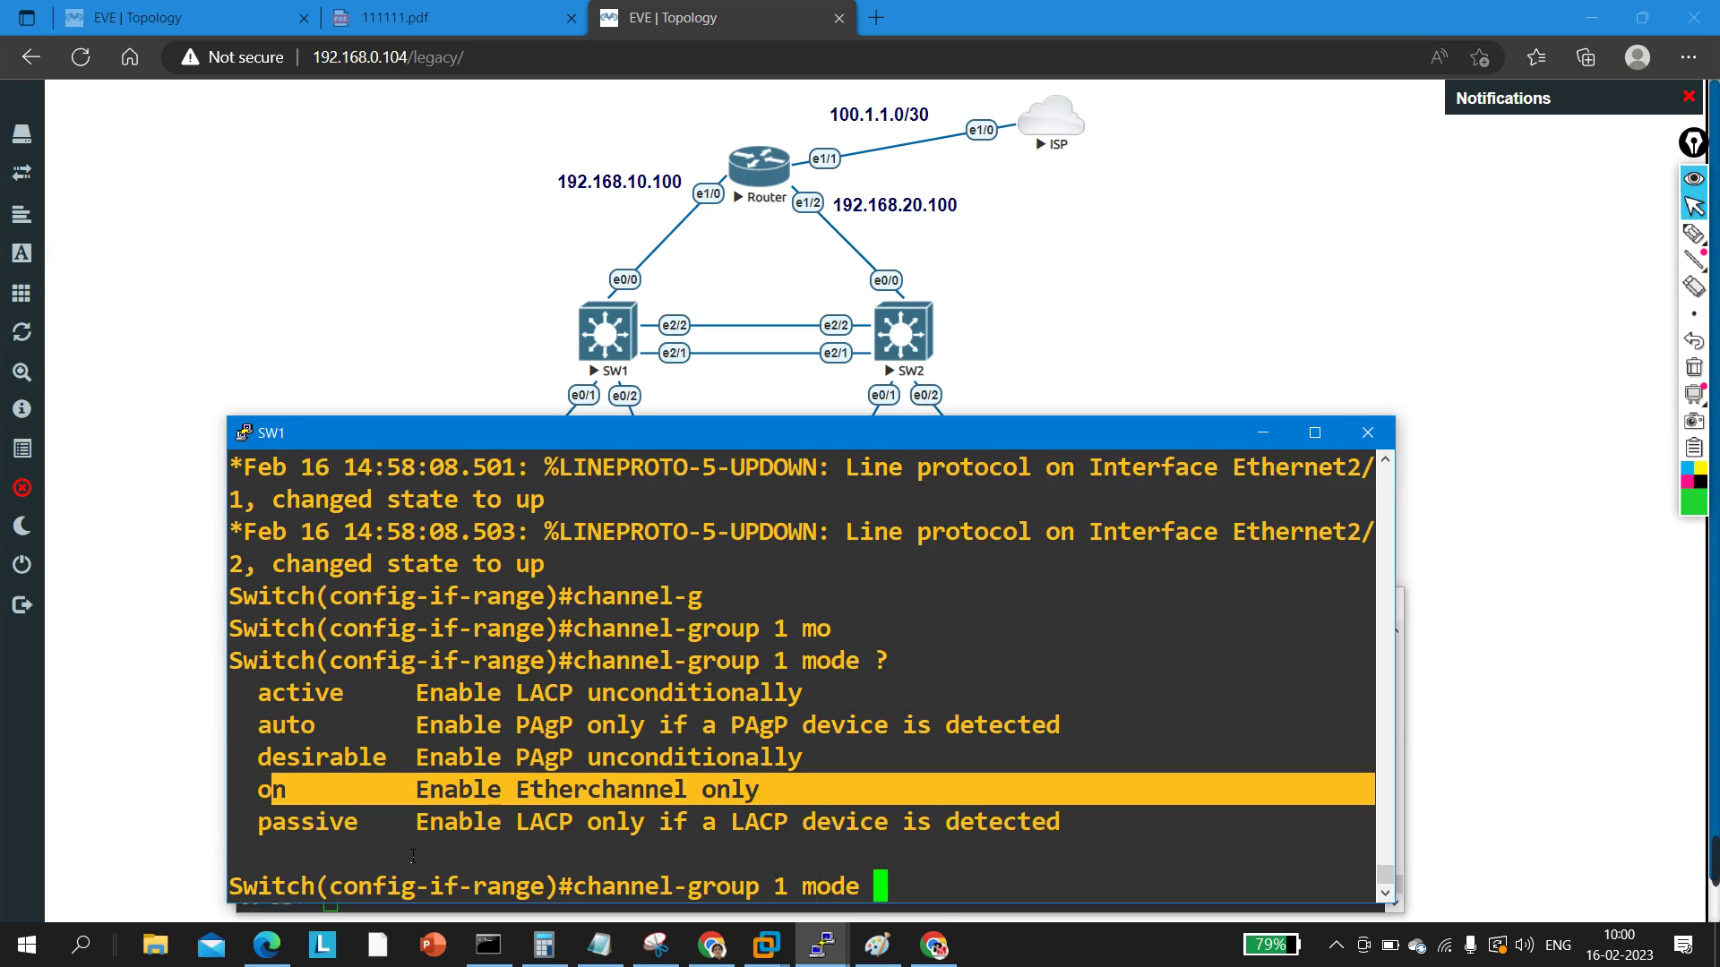
pyautogui.moveTo(293, 837); pyautogui.dragTo(665, 839)
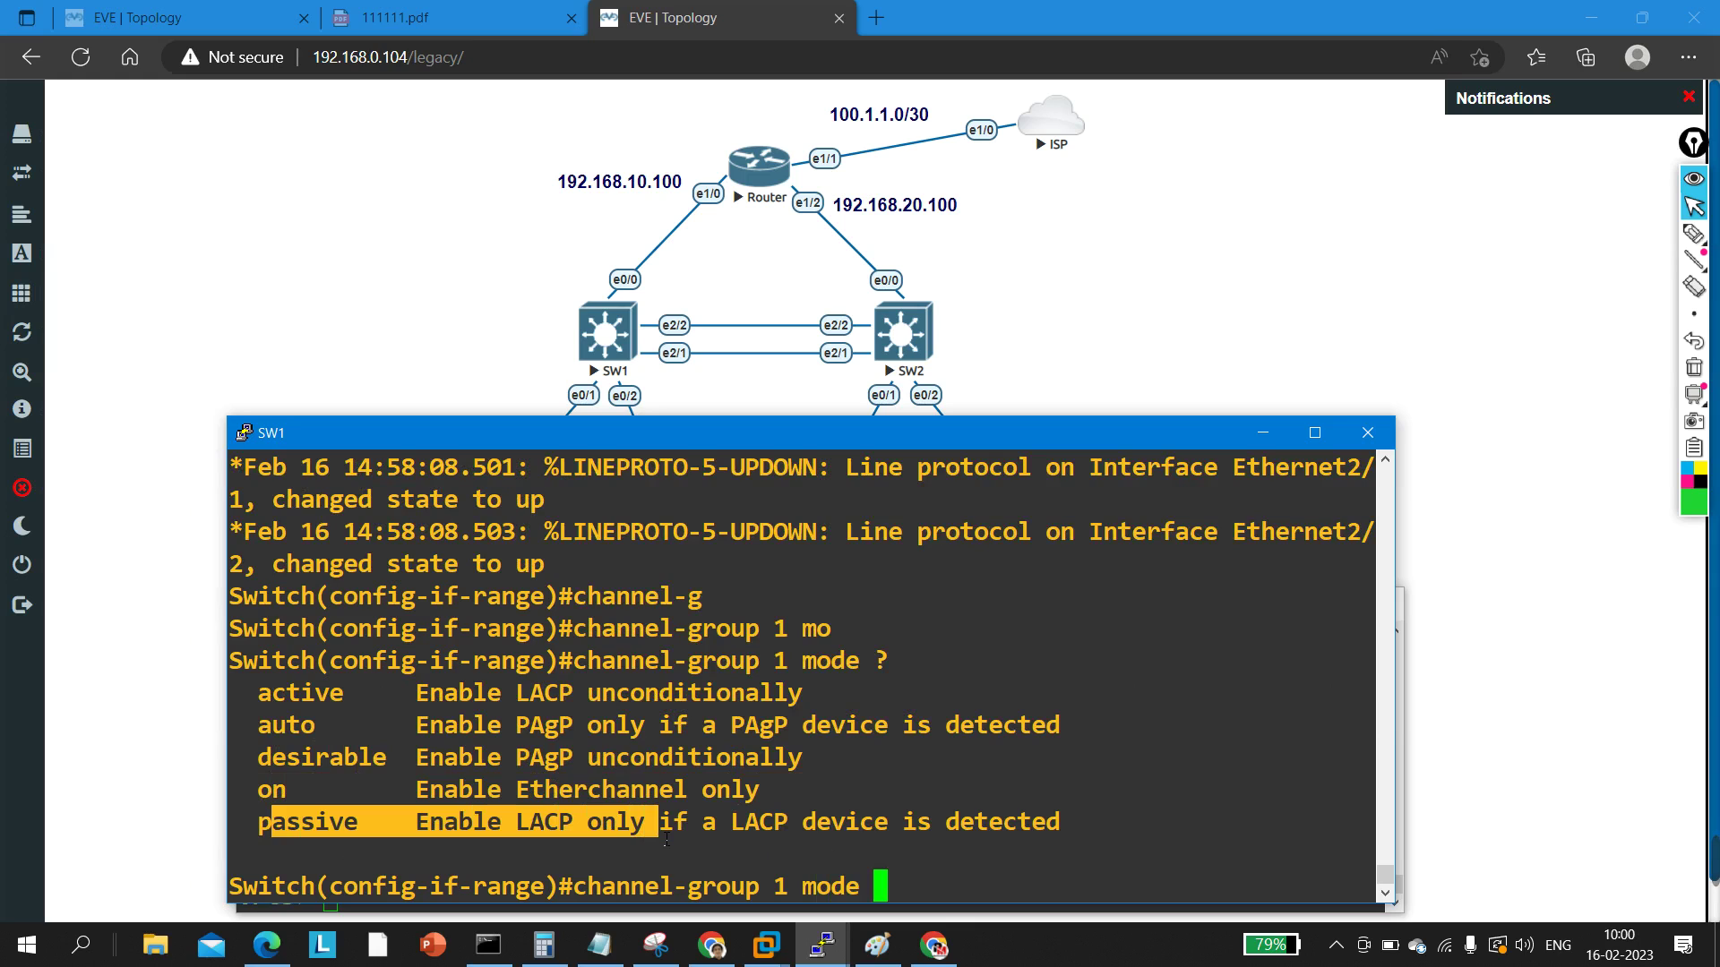
pyautogui.moveTo(281, 840); pyautogui.dragTo(715, 913)
# Step: Complete and run channel-group 1 mode active on SW1's port range
pyautogui.write('ac')
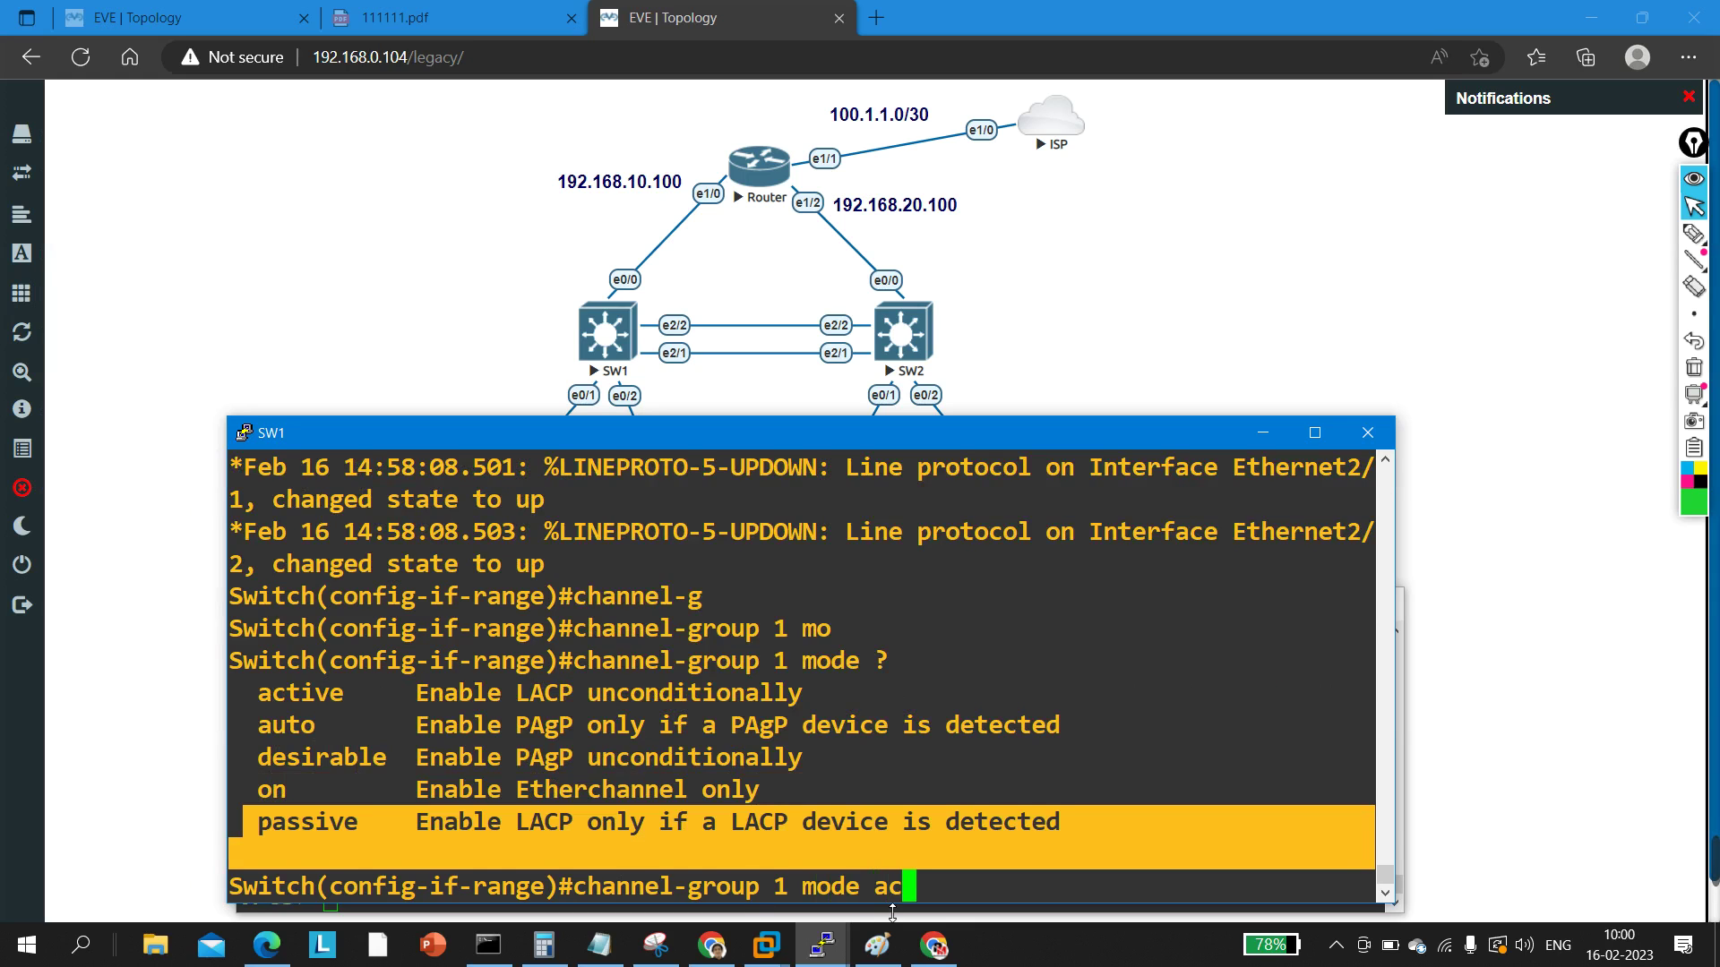
pyautogui.press('Tab')
pyautogui.press('Return')
pyautogui.press('Return')
pyautogui.press('Return')
pyautogui.press('Return')
pyautogui.press('Return')
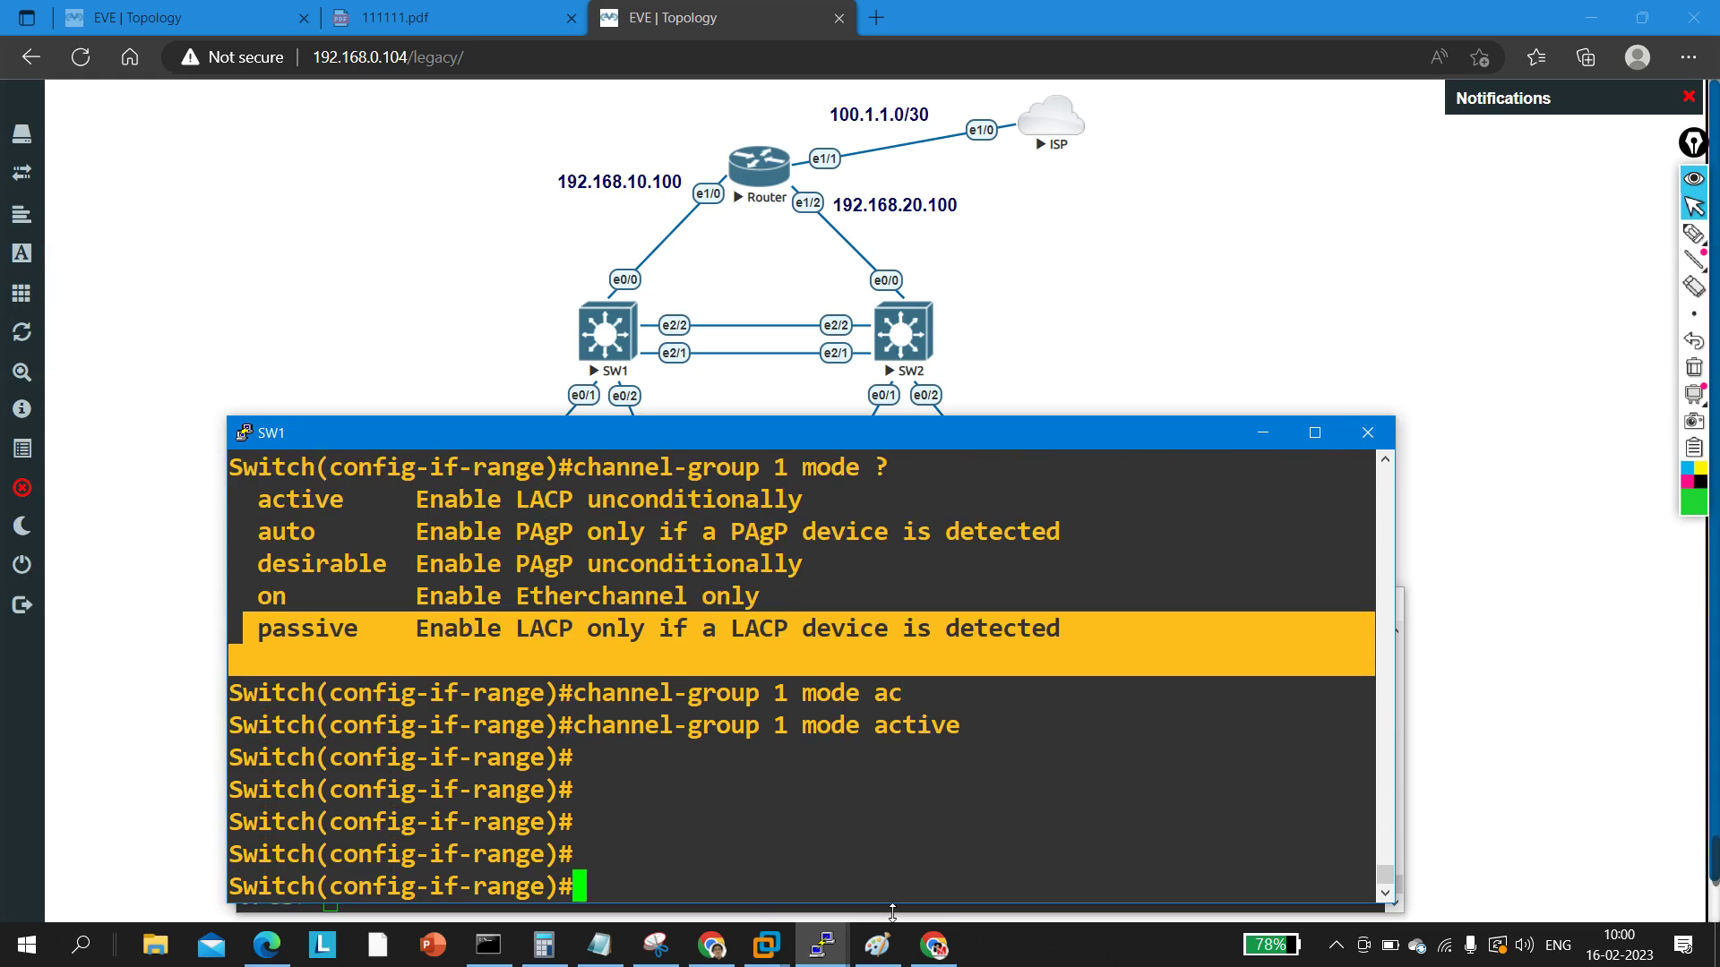
# Step: Exit SW1's interface range configuration to privileged EXEC mode
pyautogui.hotkey('ctrl', 'z')
pyautogui.press('Return')
pyautogui.press('Return')
pyautogui.press('Return')
pyautogui.press('Return')
pyautogui.press('Return')
# Step: Run show ip int br on SW1 and page through the interface list to the final entry
pyautogui.write('sh')
pyautogui.press('Tab')
pyautogui.write('int')
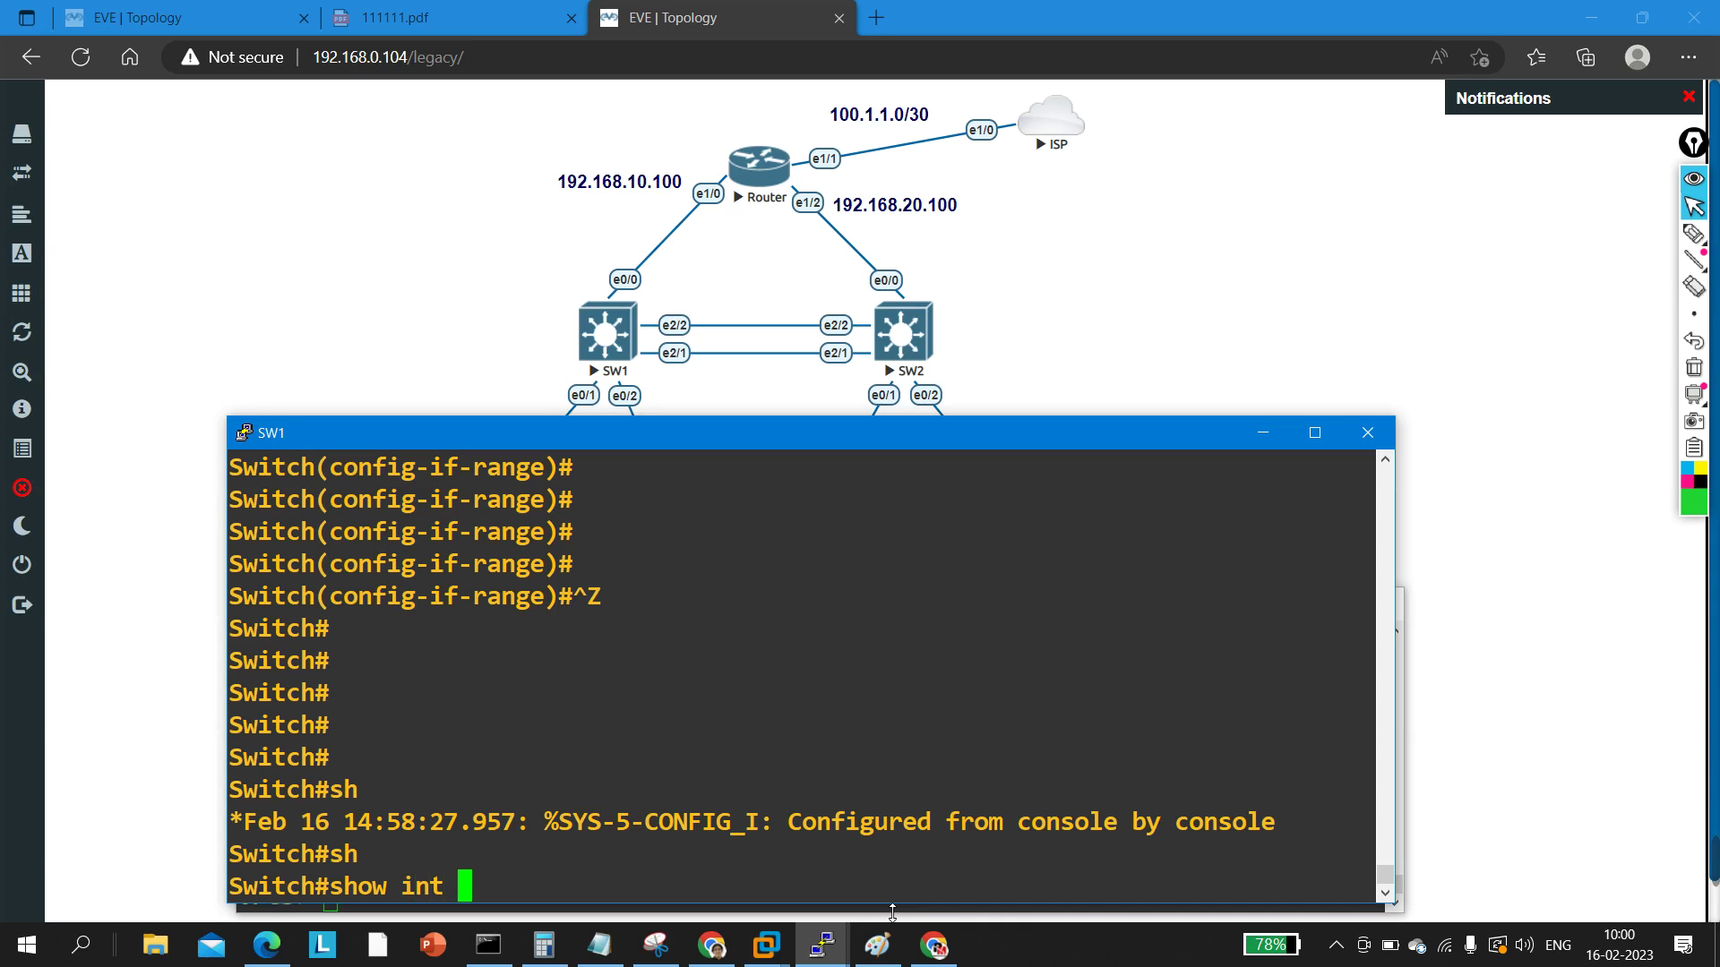
pyautogui.press('BackSpace')
pyautogui.press('BackSpace')
pyautogui.press('BackSpace')
pyautogui.press('BackSpace')
pyautogui.press('BackSpace')
pyautogui.write('ip int br')
pyautogui.press('Return')
pyautogui.press('Return')
pyautogui.press('Return')
pyautogui.press('Return')
pyautogui.press('Return')
pyautogui.press('Return')
pyautogui.press('Return')
pyautogui.press('Return')
pyautogui.press('Return')
pyautogui.press('Return')
pyautogui.press('Return')
pyautogui.press('Return')
pyautogui.press('Return')
pyautogui.press('Return')
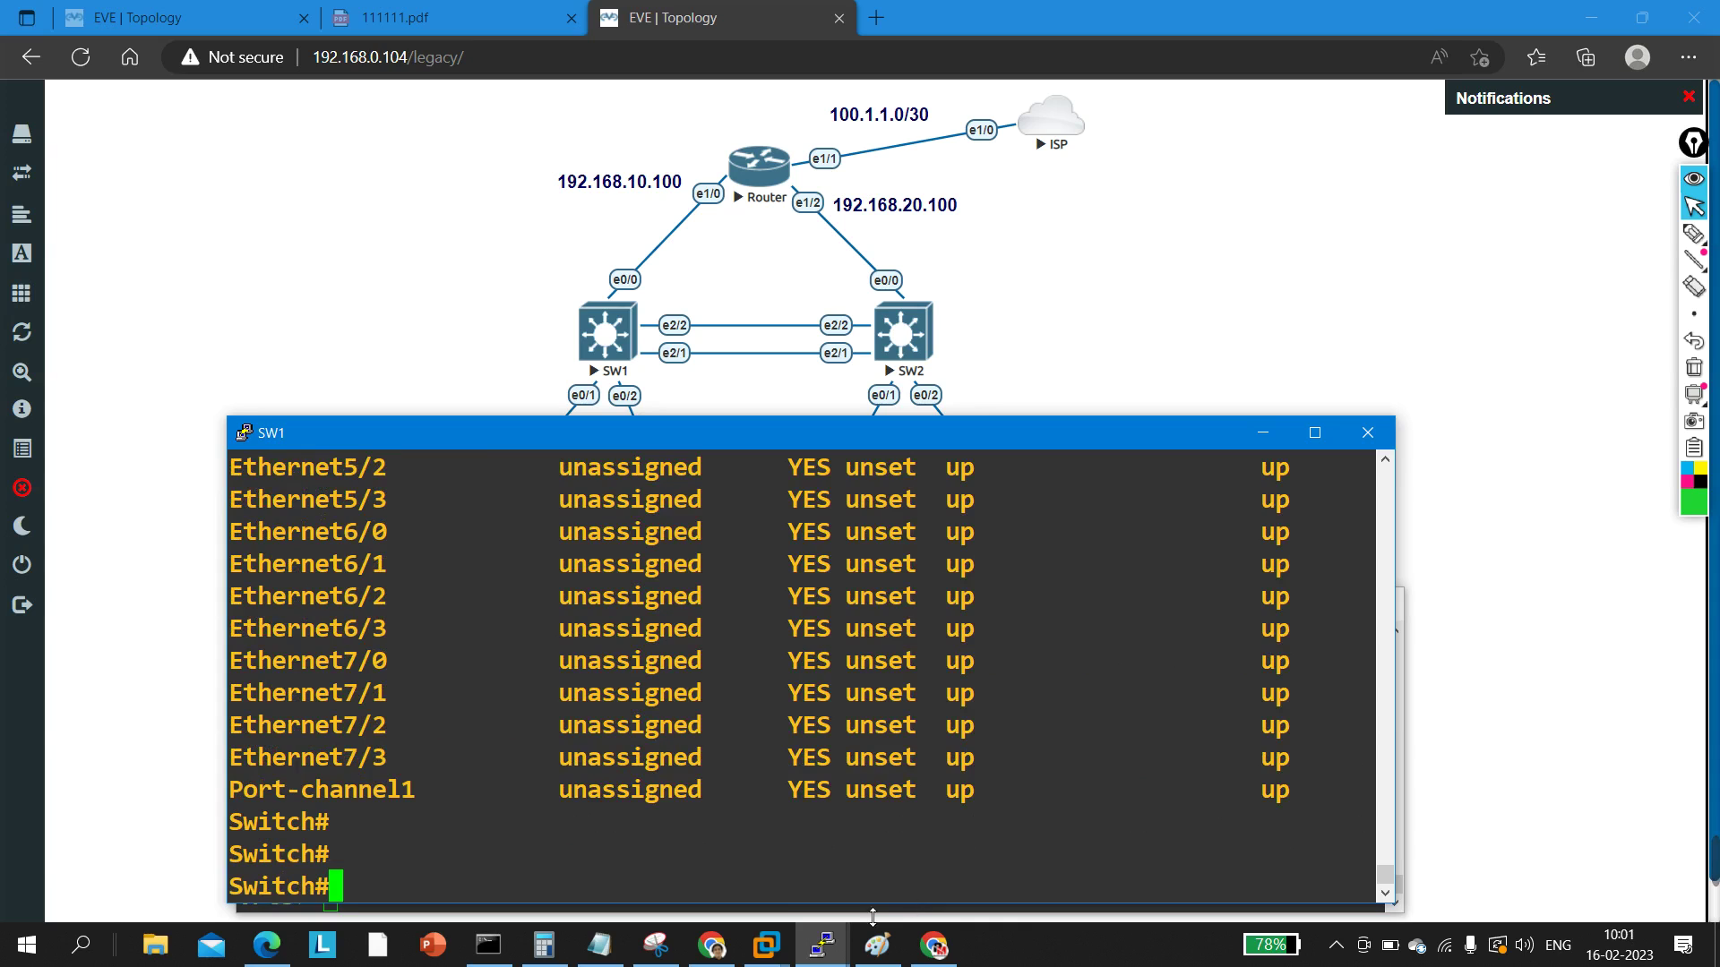
# Step: Highlight the Port-channel1 row's status and protocol entries in SW1's interface list, then clear the highlight
pyautogui.moveTo(287, 789); pyautogui.dragTo(708, 779)
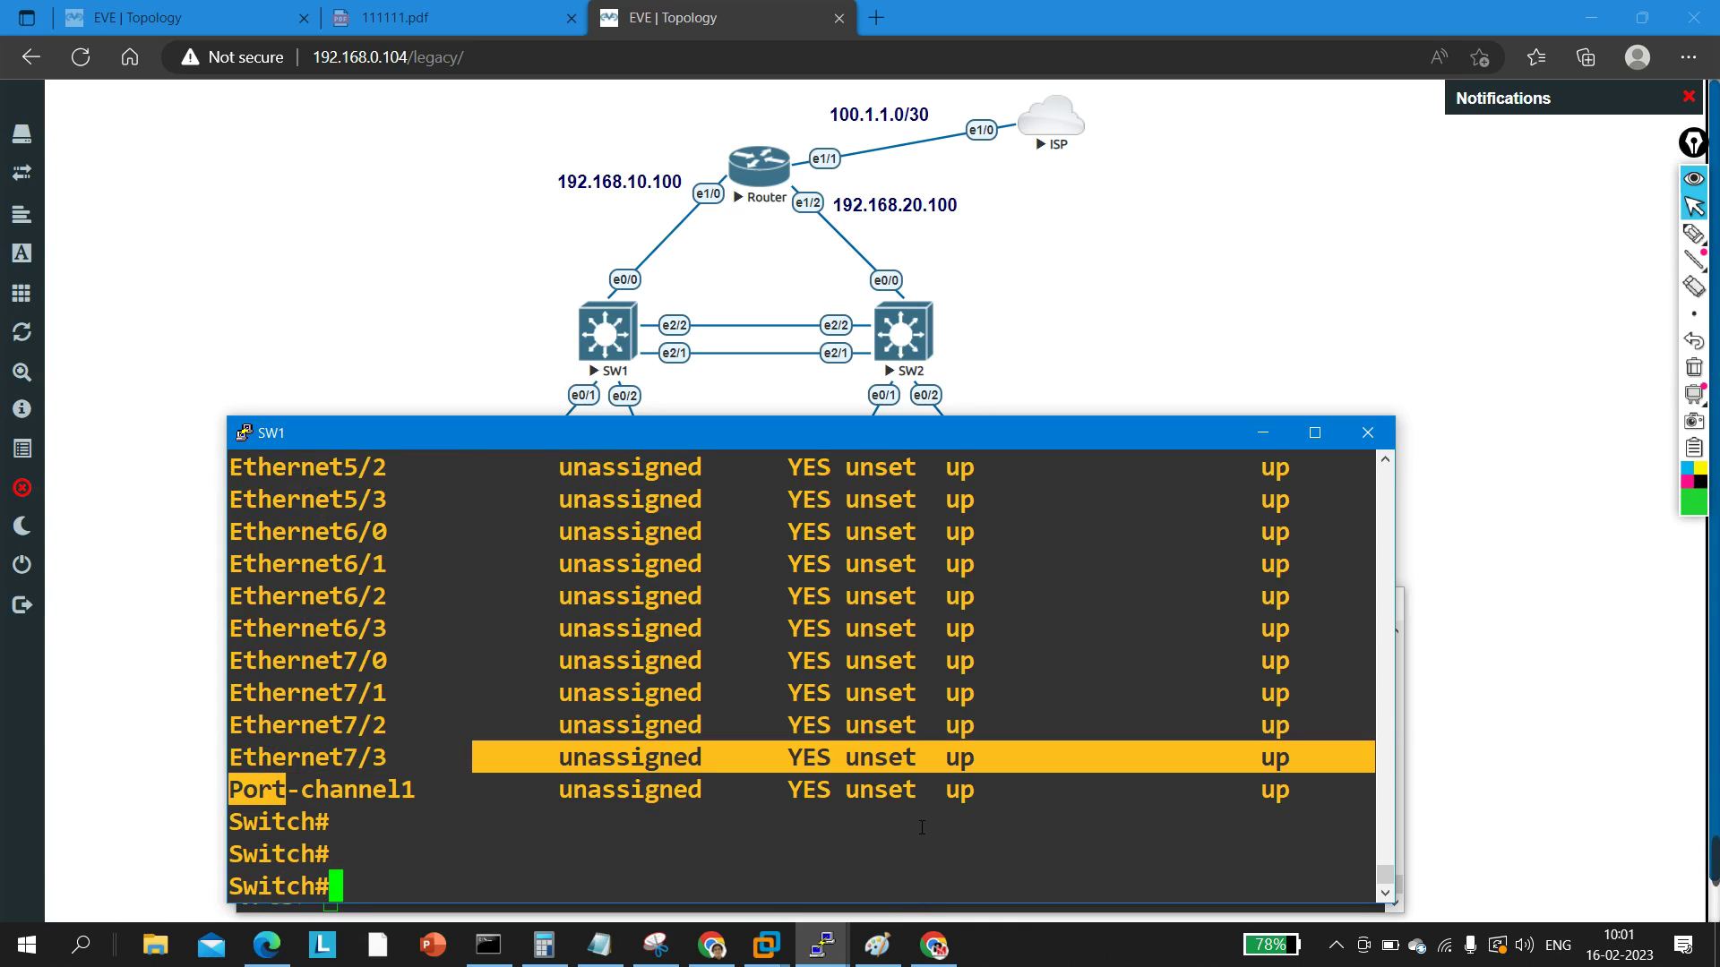
pyautogui.moveTo(936, 793); pyautogui.dragTo(1018, 792)
pyautogui.moveTo(1220, 792); pyautogui.dragTo(1308, 803)
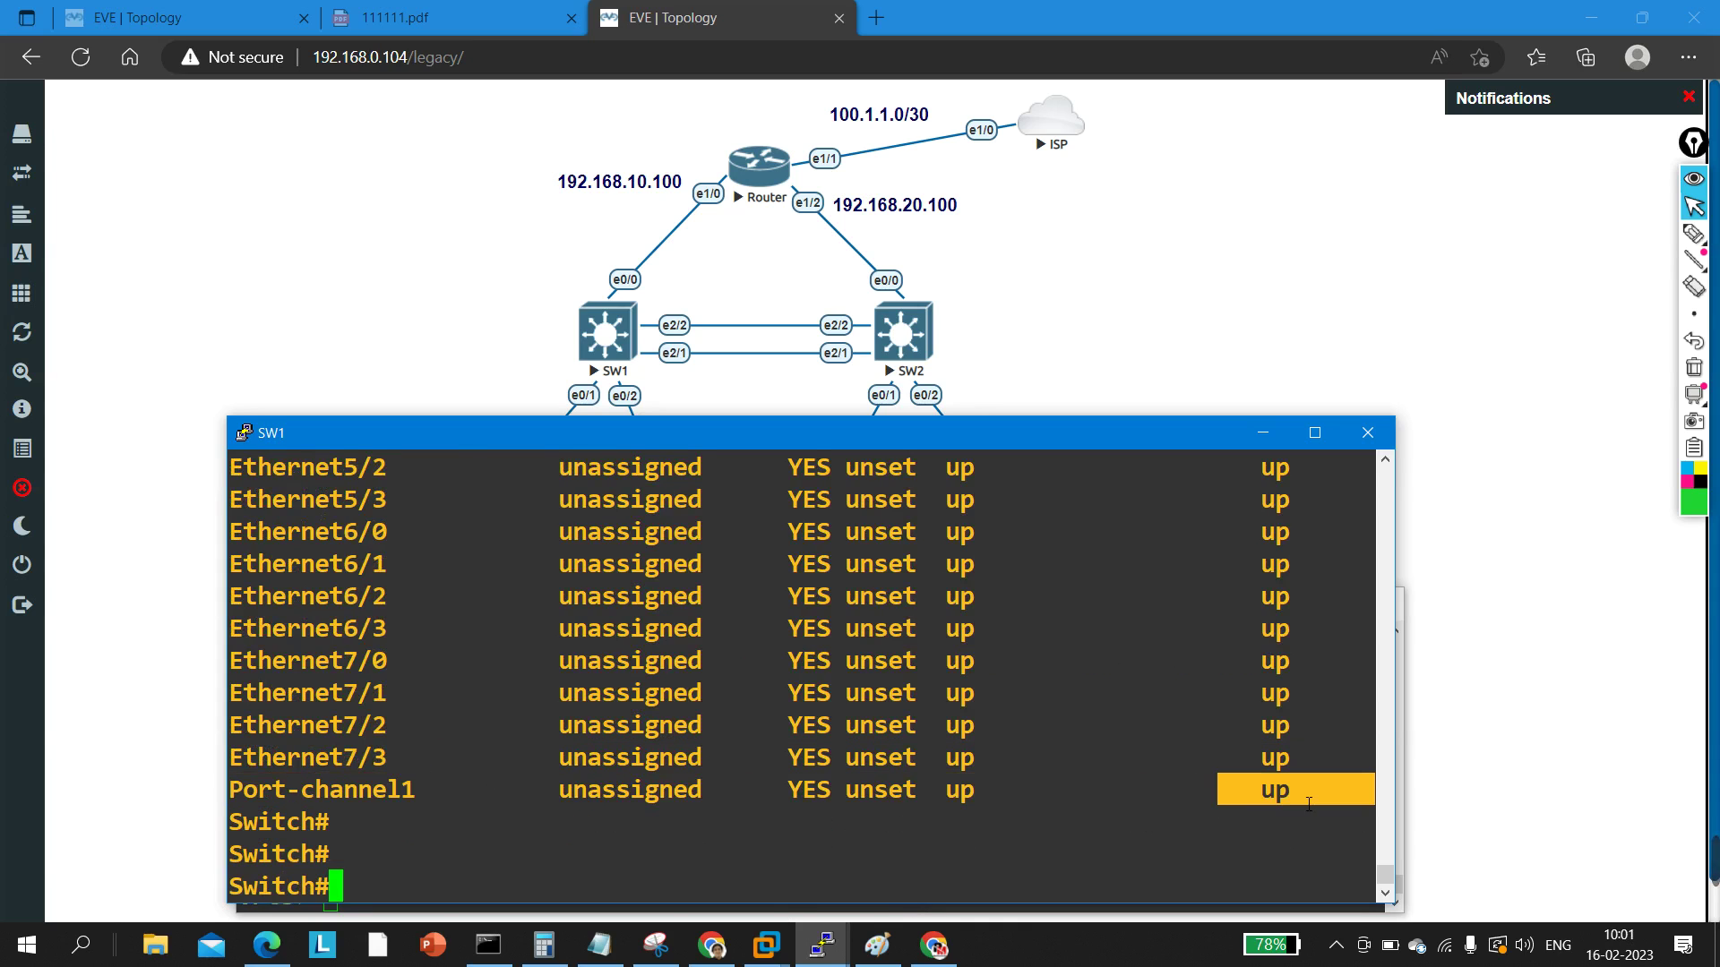
pyautogui.click(892, 844)
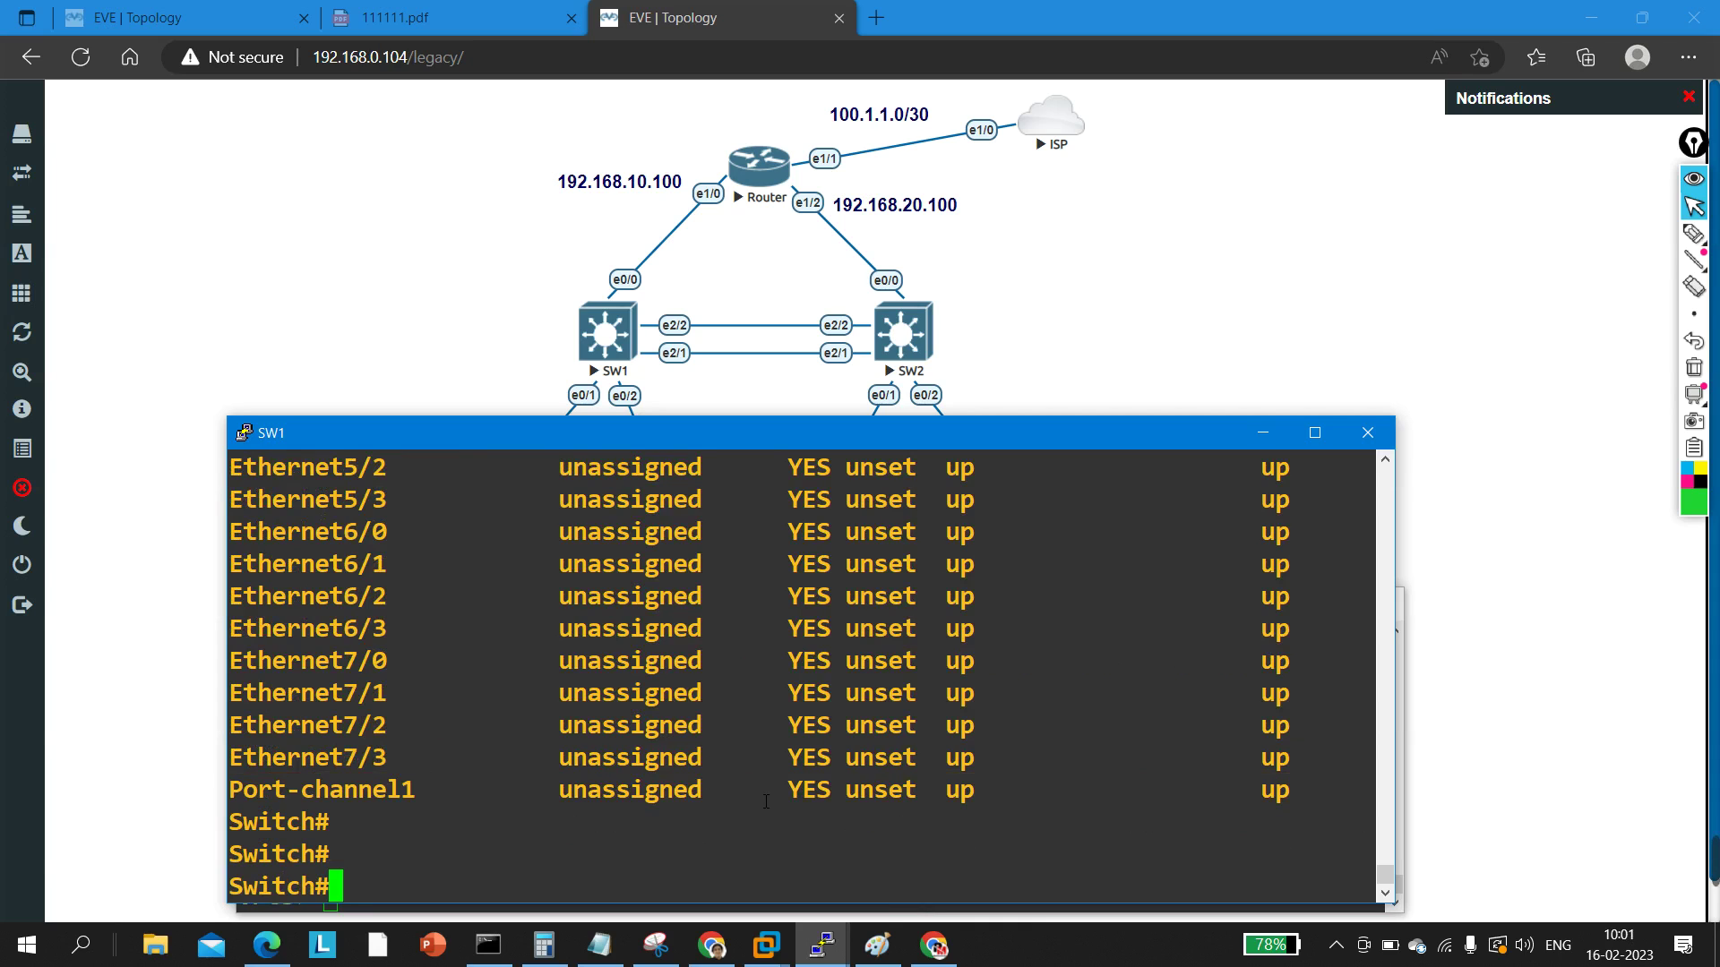
# Step: Run show int trunk on SW1 and highlight the Po1 row under the VLANs allowed on trunk
pyautogui.write('sh')
pyautogui.press('Tab')
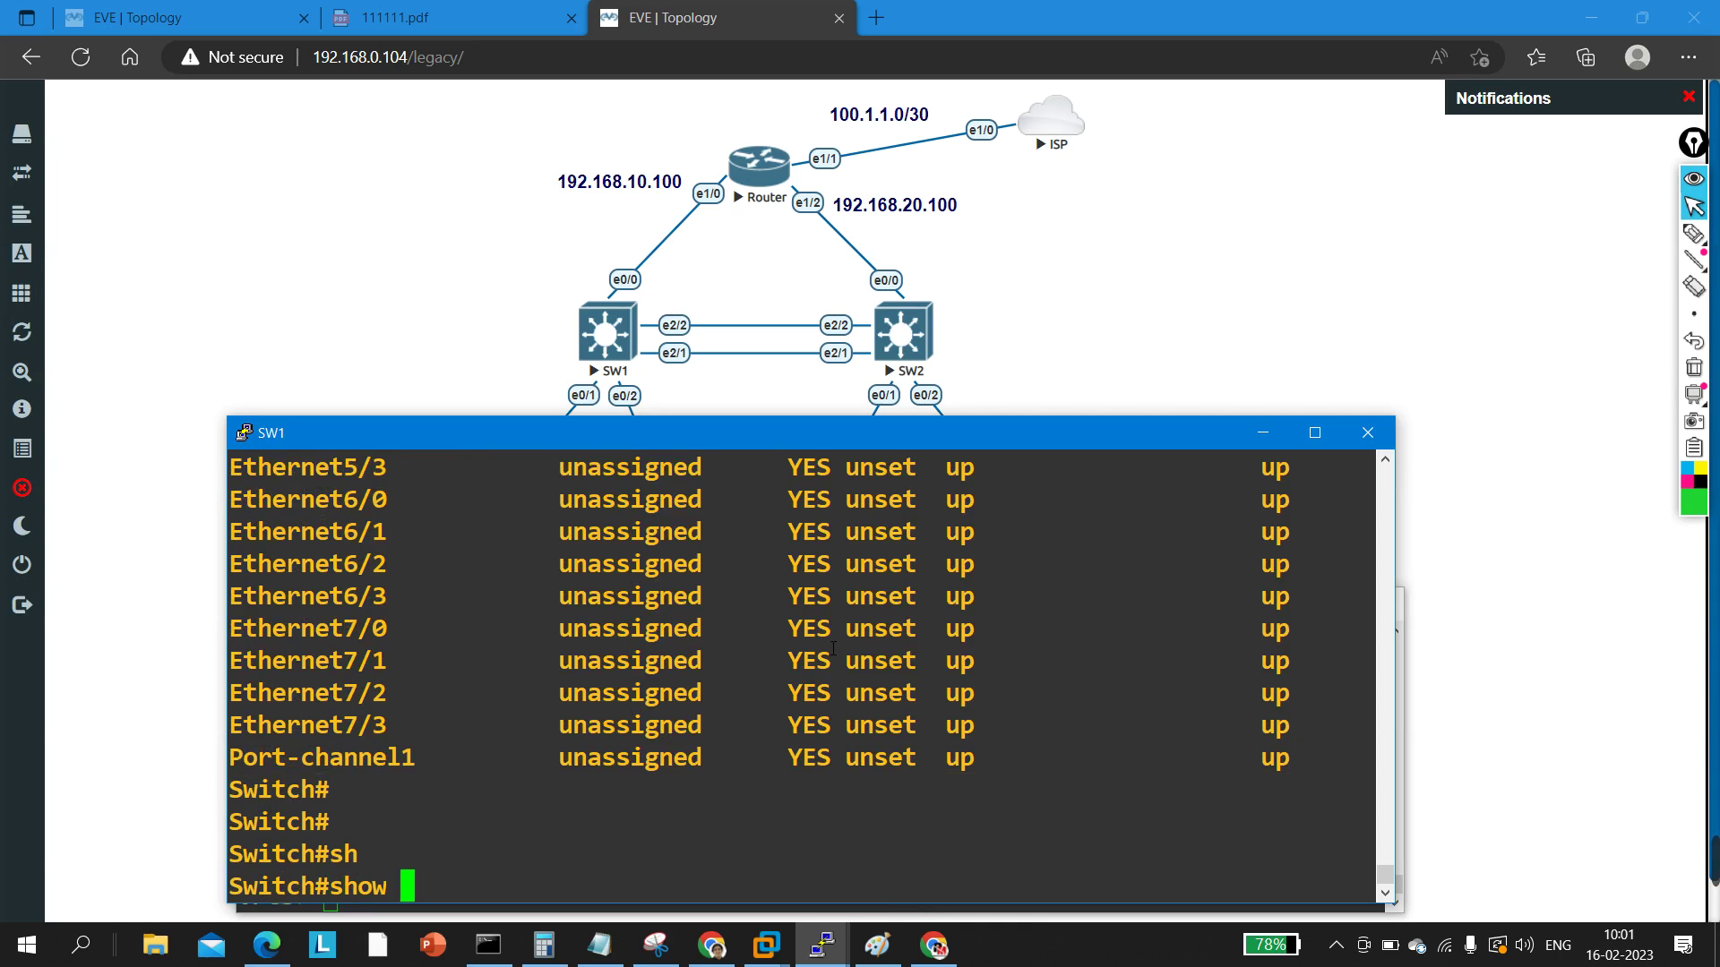
pyautogui.write('int tru')
pyautogui.press('Tab')
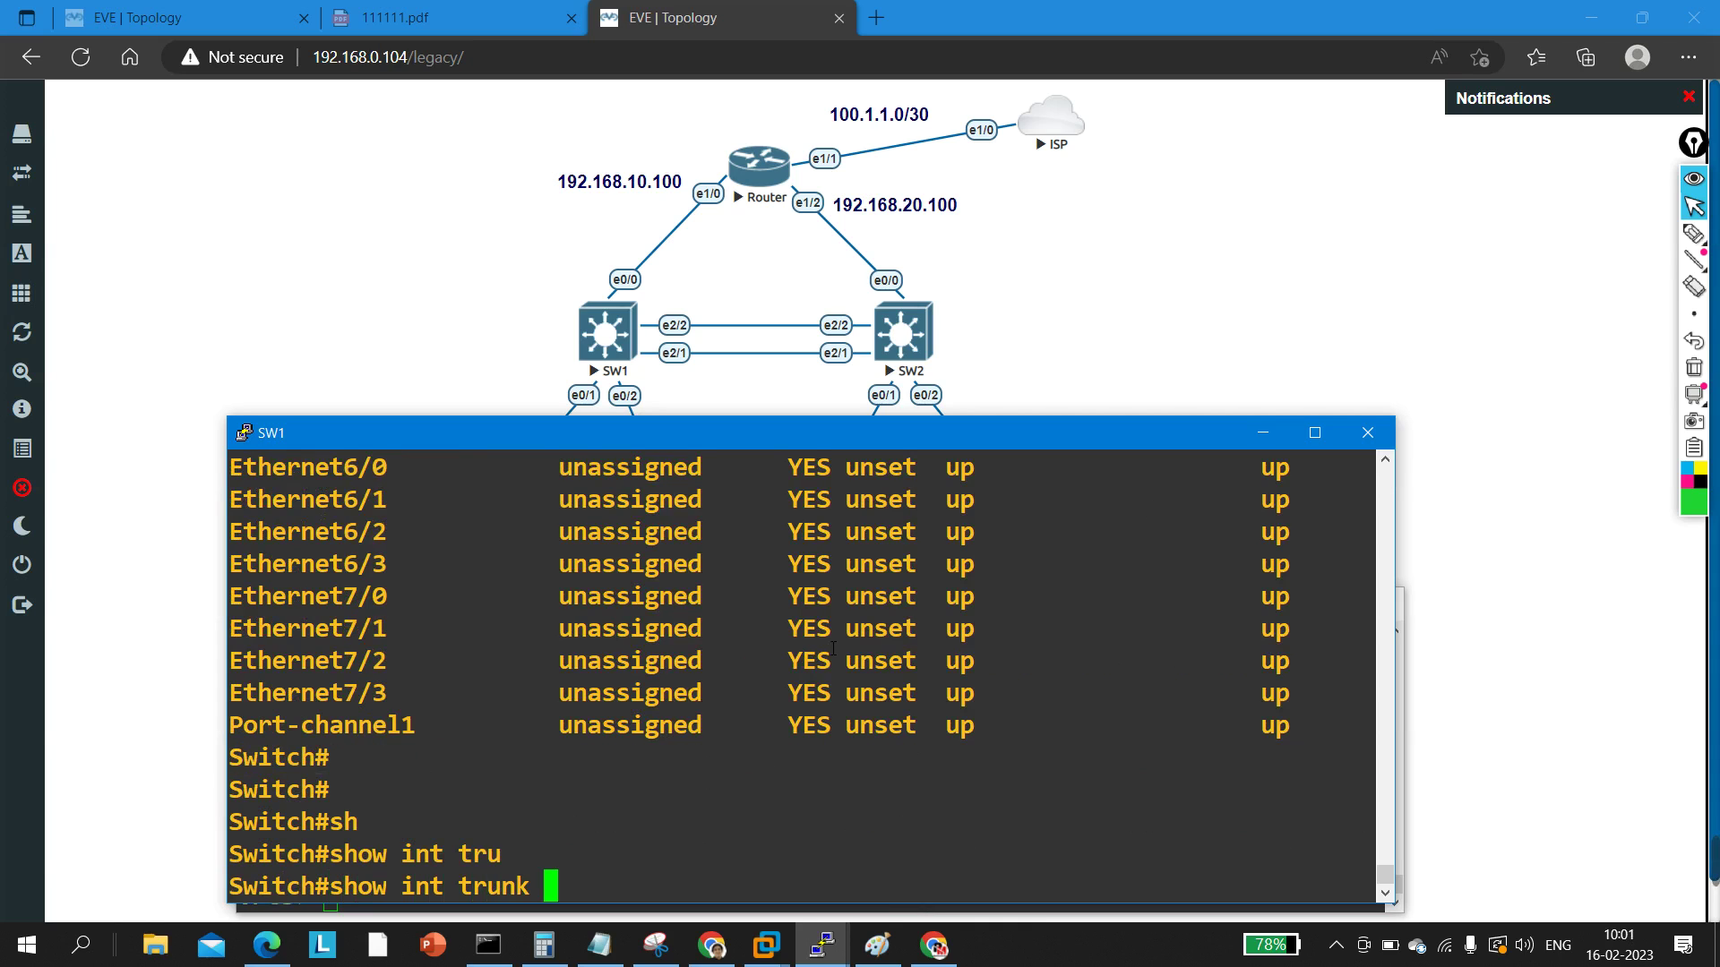
pyautogui.press('Return')
pyautogui.moveTo(255, 573); pyautogui.dragTo(512, 609)
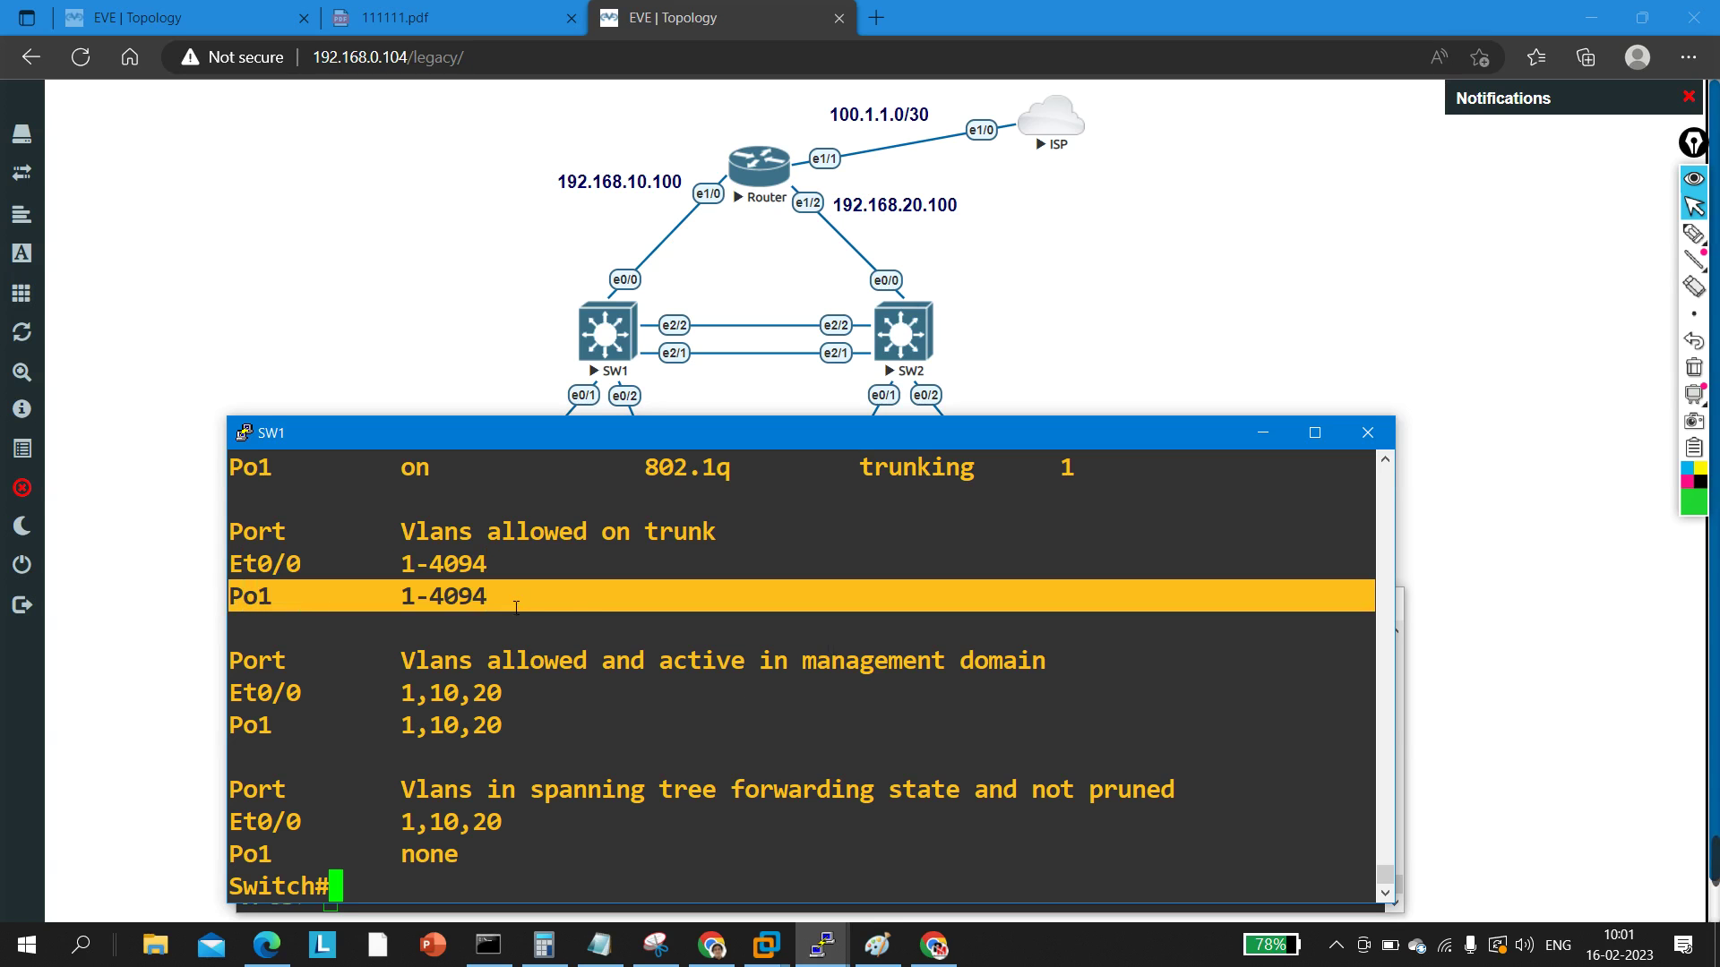
# Step: Switch to SW2's console, run show int trunk and highlight the Po1 row under the VLANs allowed on trunk
pyautogui.click(1263, 433)
pyautogui.moveTo(822, 945)
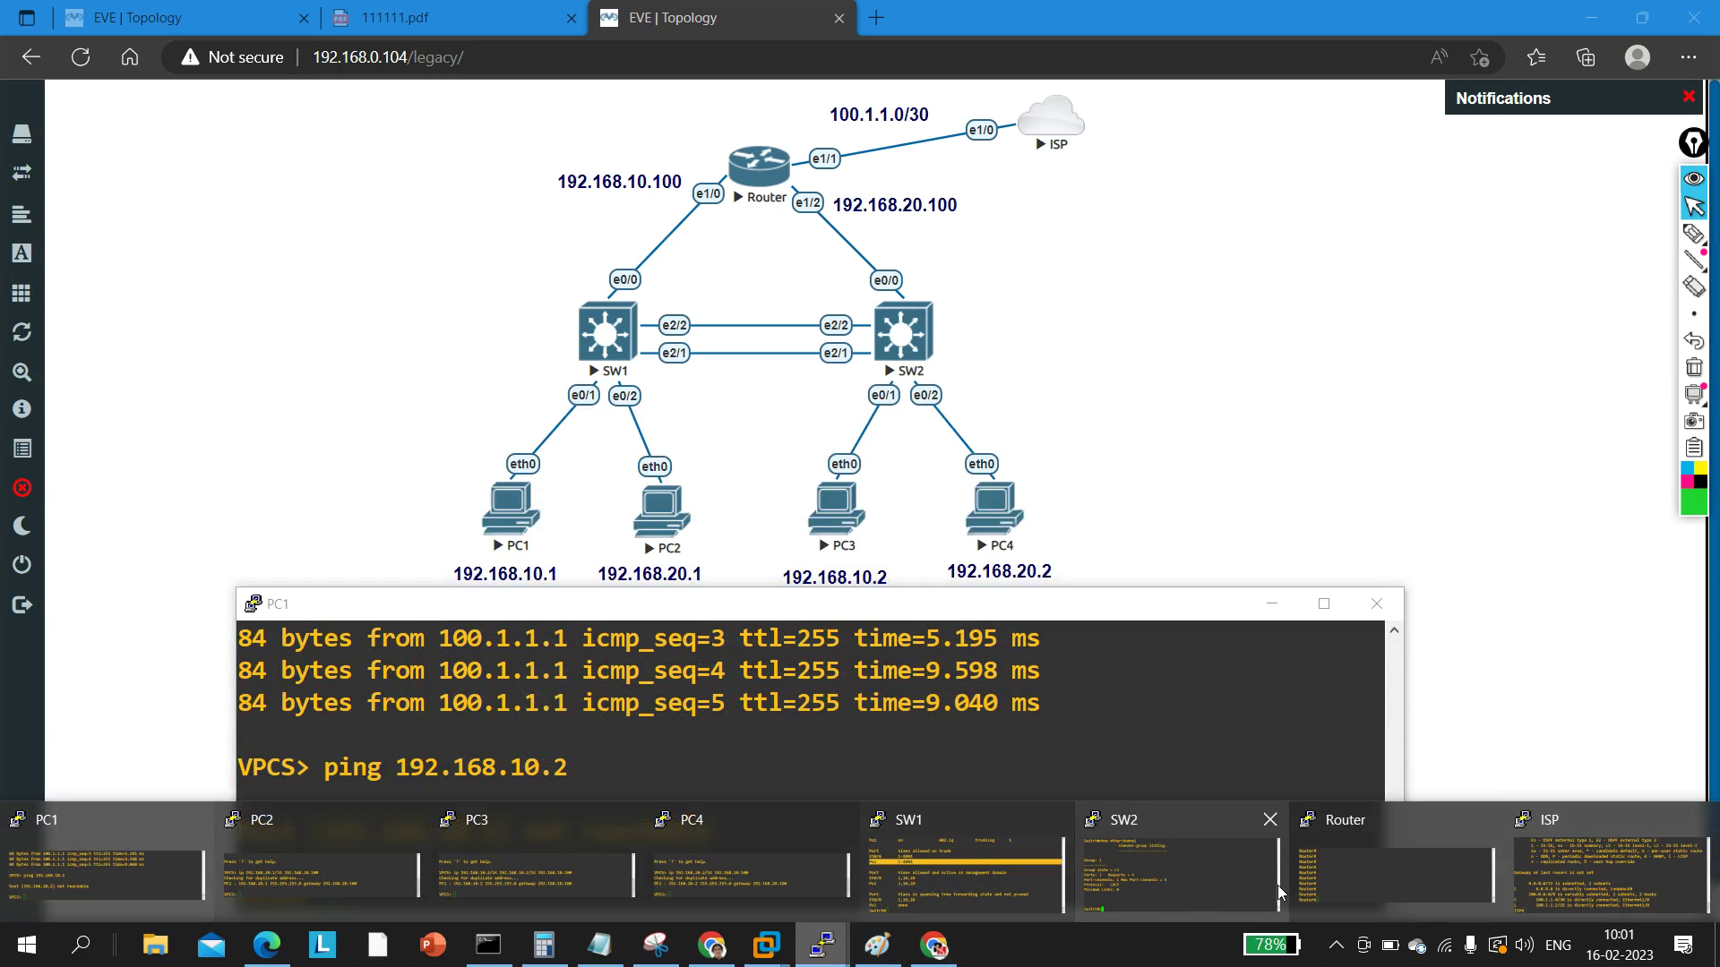
pyautogui.click(1214, 879)
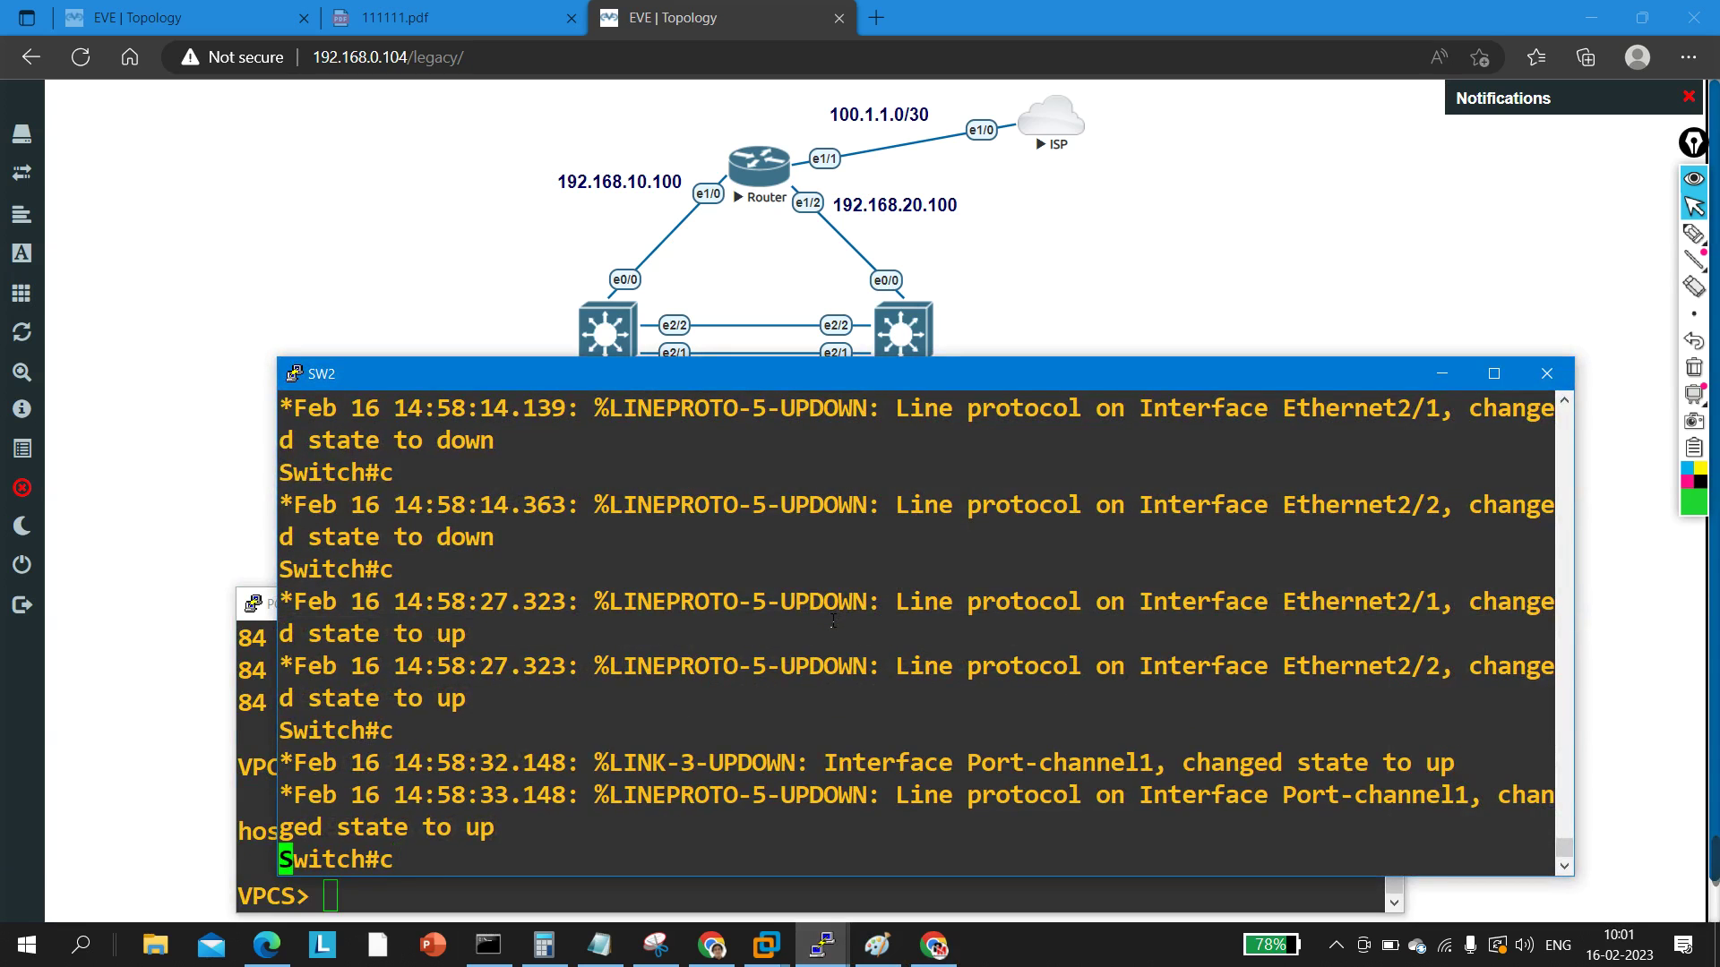
pyautogui.press('Return')
pyautogui.press('Return')
pyautogui.press('Return')
pyautogui.press('Return')
pyautogui.press('Return')
pyautogui.press('Return')
pyautogui.write('sh')
pyautogui.press('Tab')
pyautogui.write('int truy')
pyautogui.press('Tab')
pyautogui.press('BackSpace')
pyautogui.press('Tab')
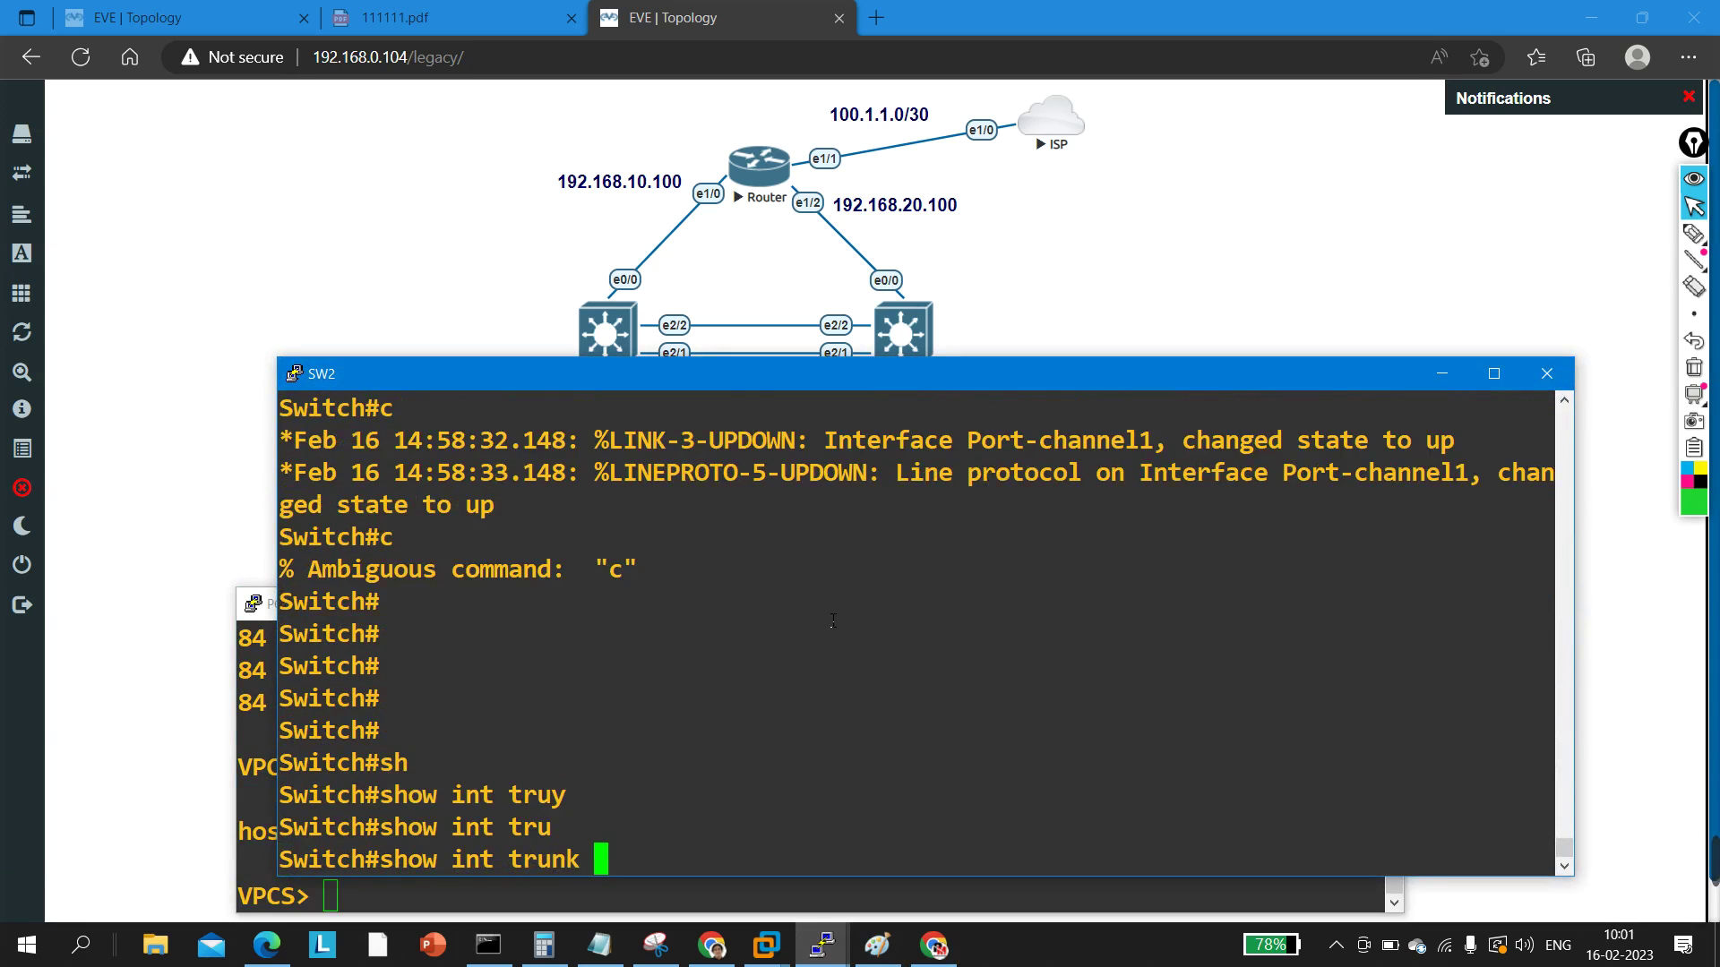
pyautogui.press('Return')
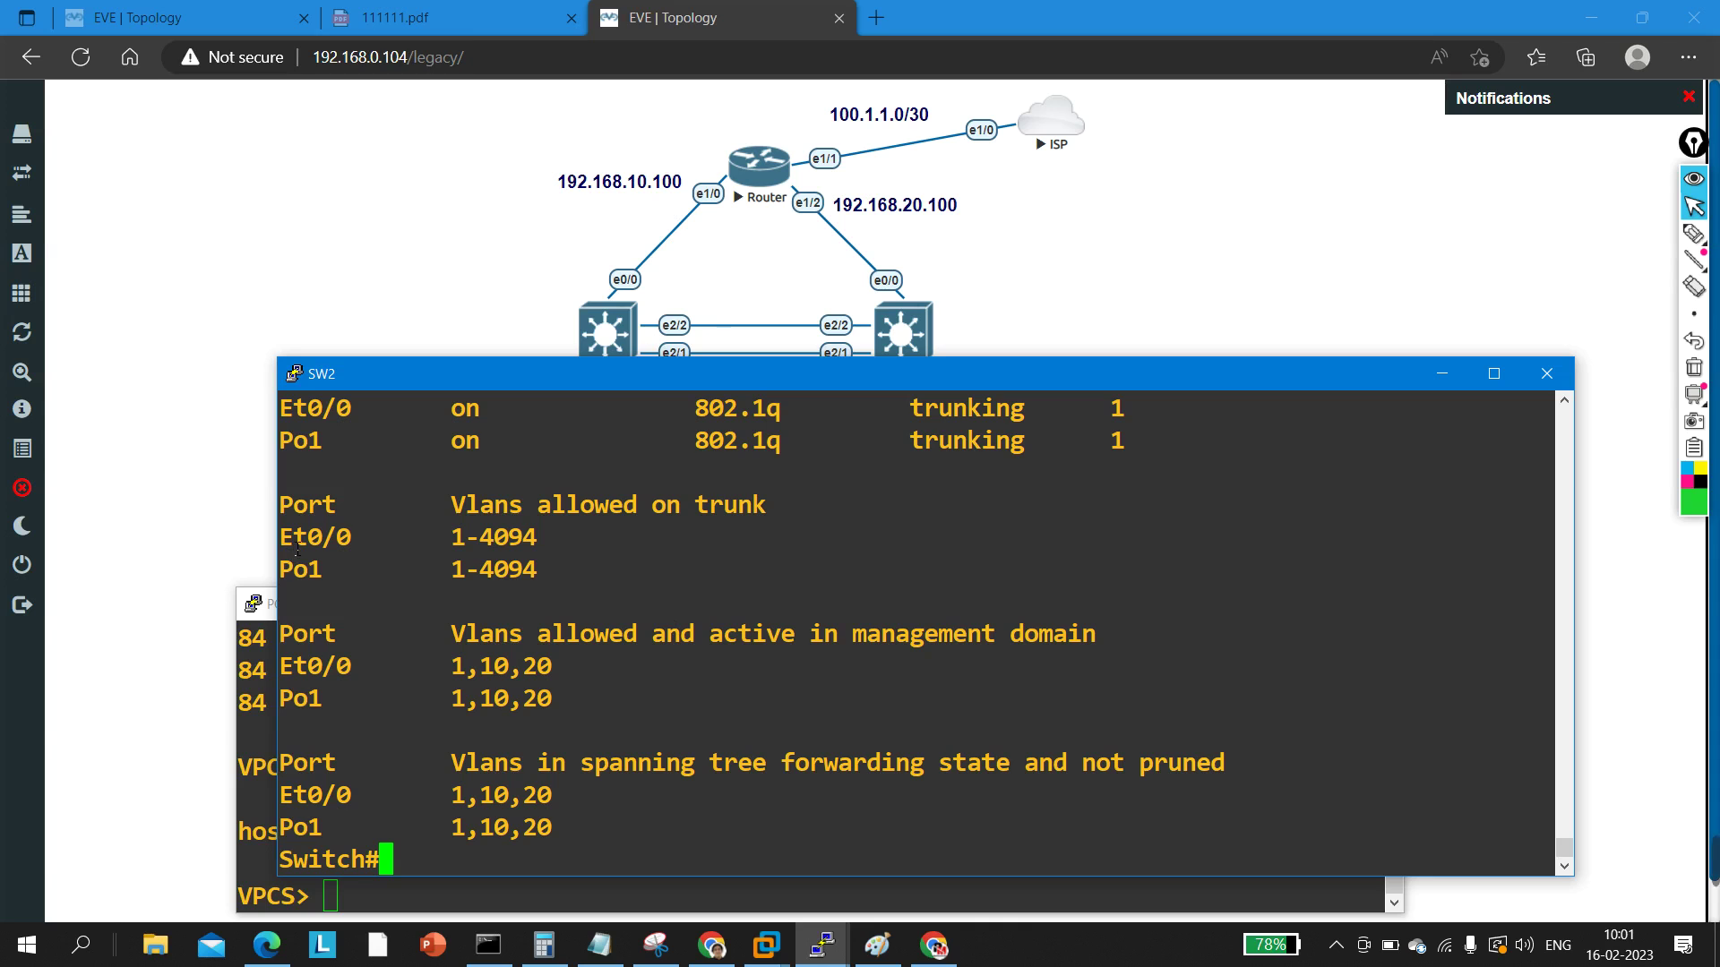
pyautogui.moveTo(280, 536); pyautogui.dragTo(386, 553)
pyautogui.moveTo(288, 573); pyautogui.dragTo(571, 583)
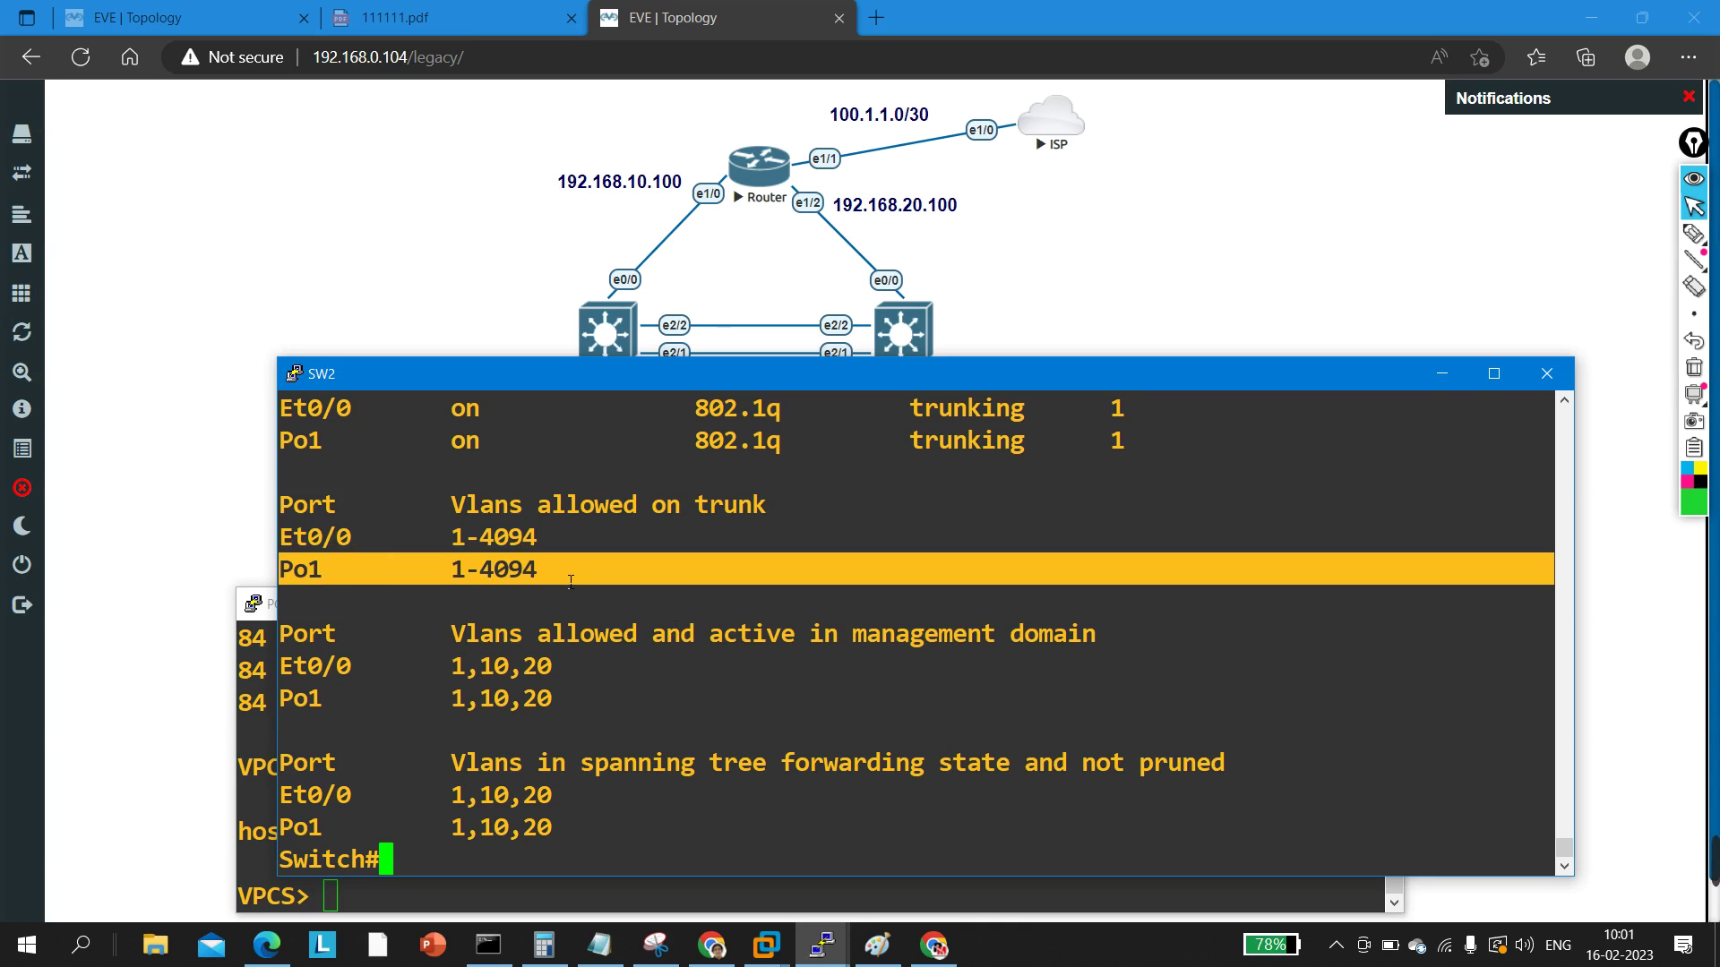
# Step: Return to the PC1 console and ping 192.168.10.2 twice to test the link to PC3
pyautogui.click(1444, 376)
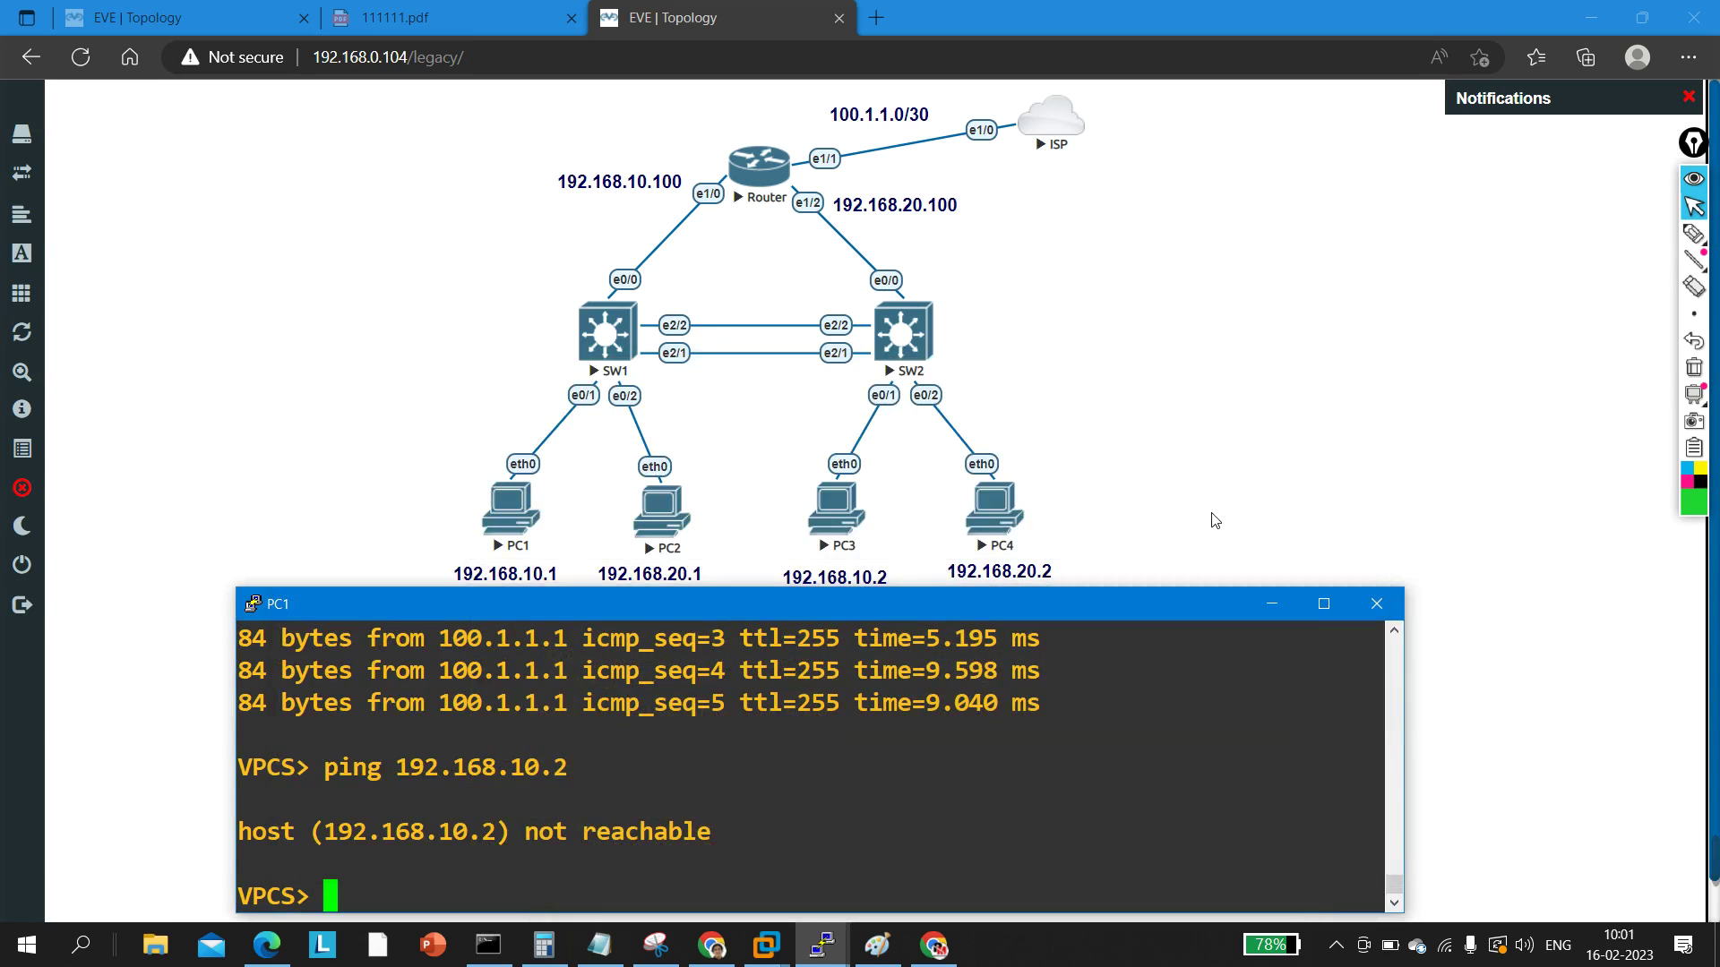
pyautogui.click(1282, 608)
pyautogui.moveTo(821, 945)
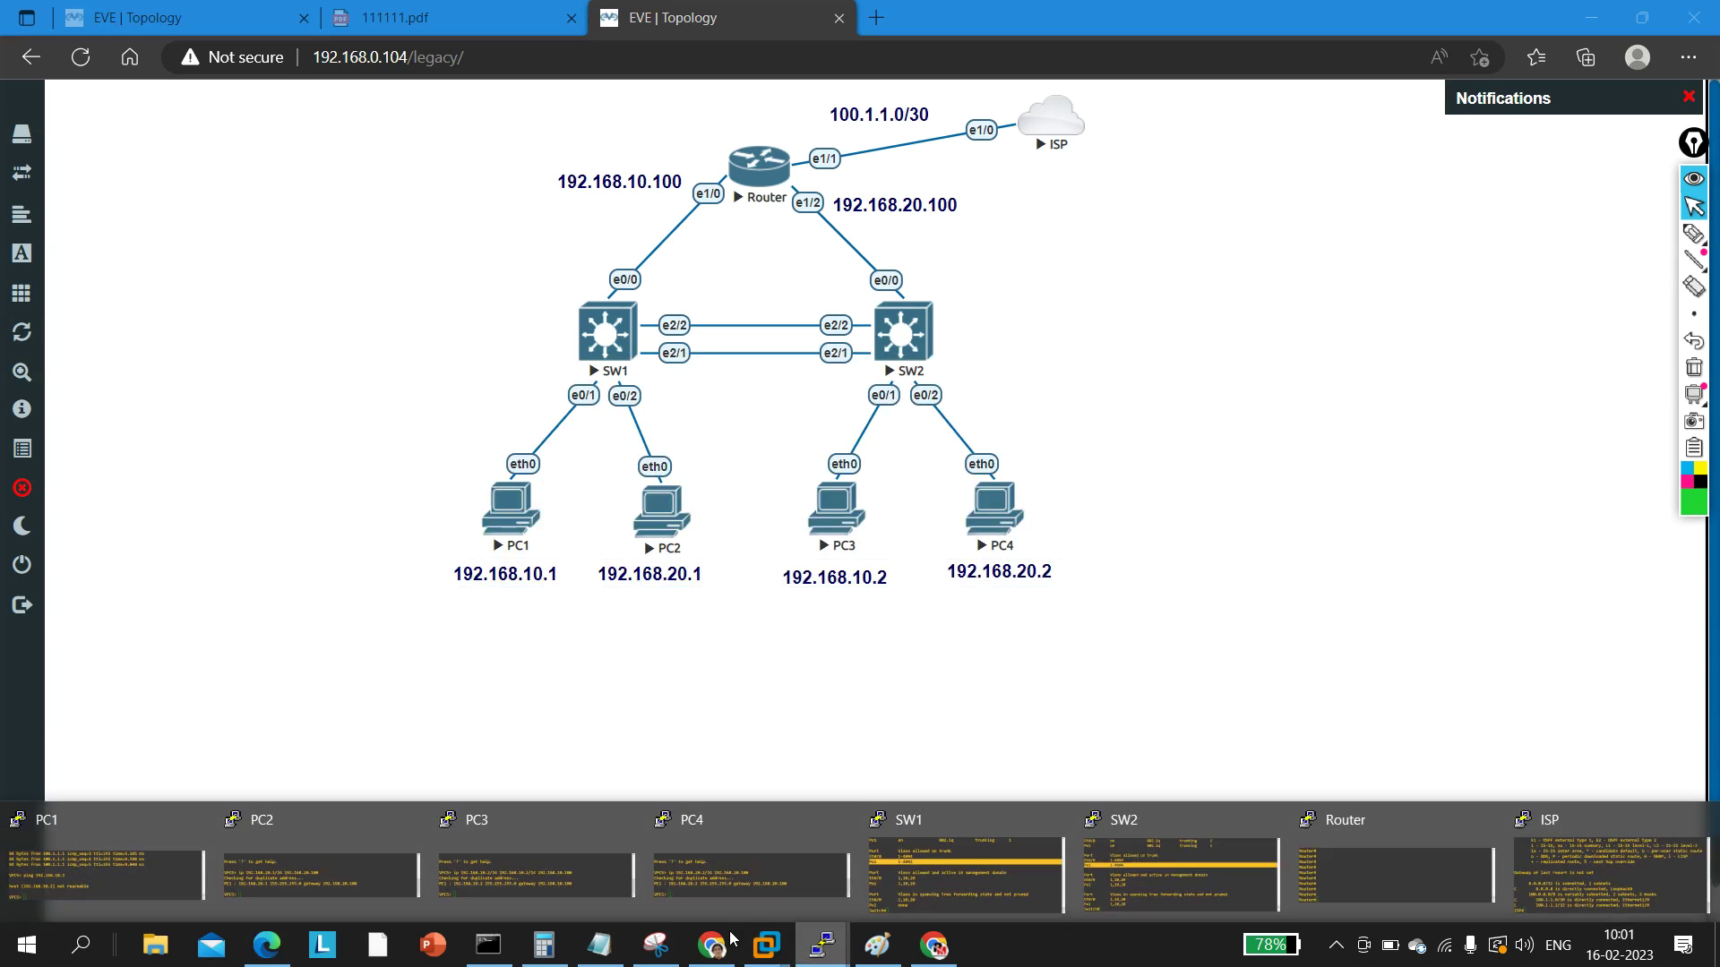
pyautogui.click(169, 862)
pyautogui.press('Up')
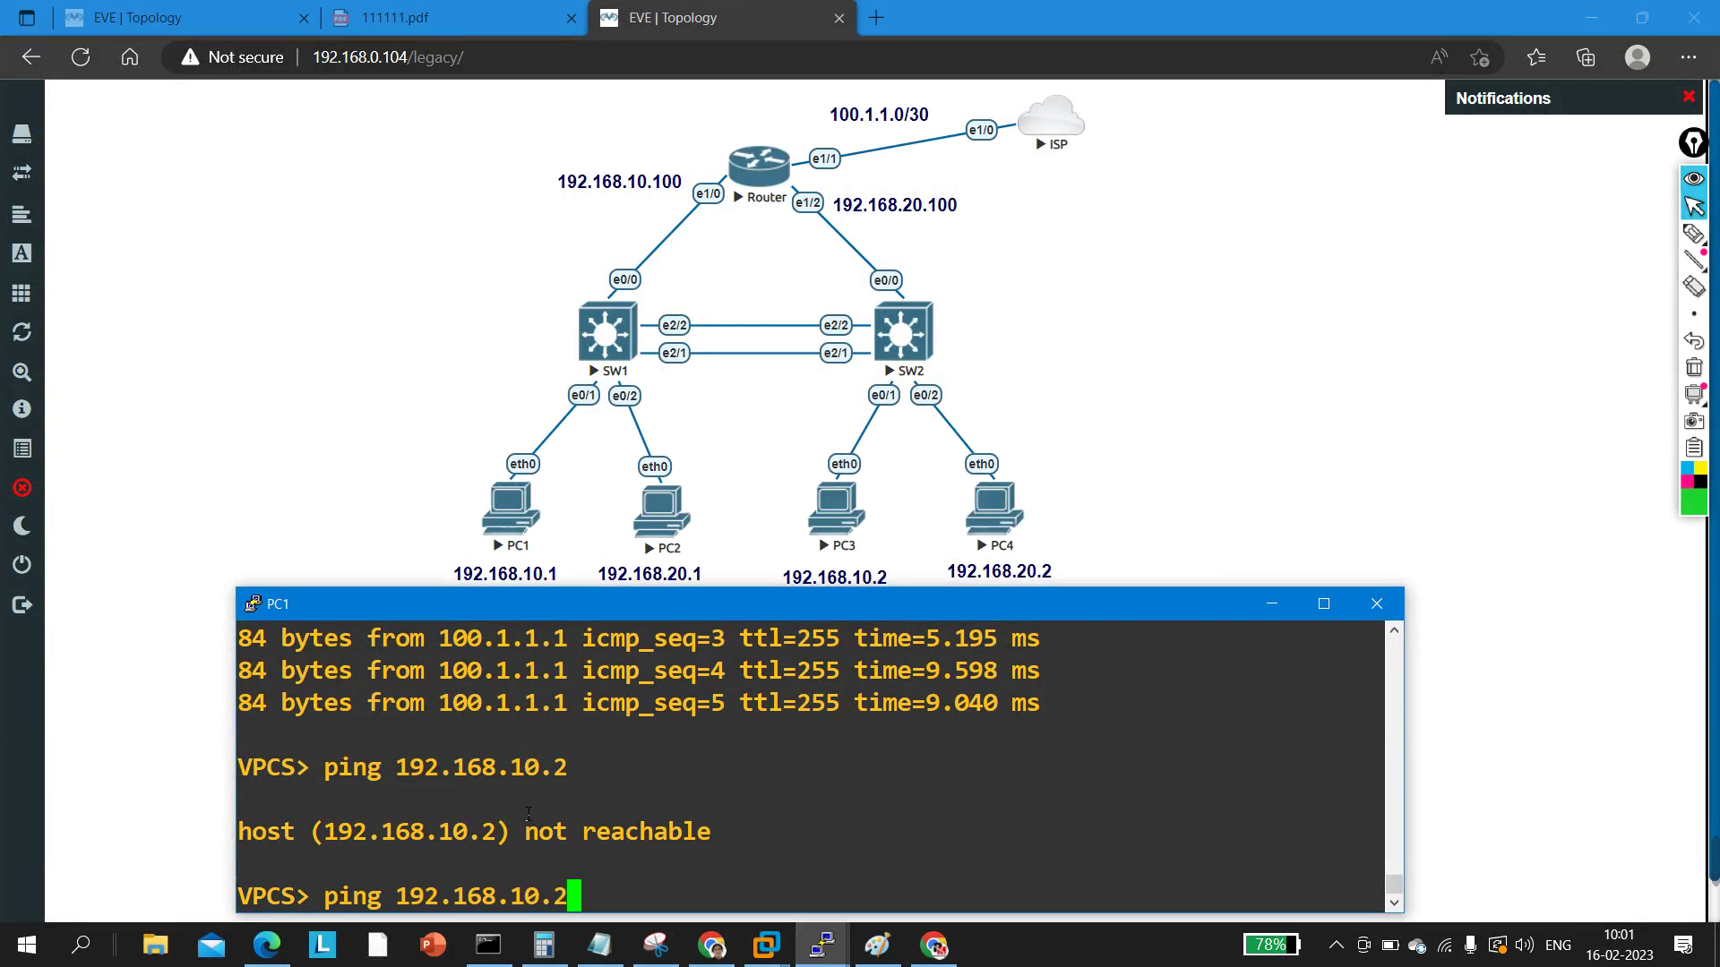
pyautogui.press('Return')
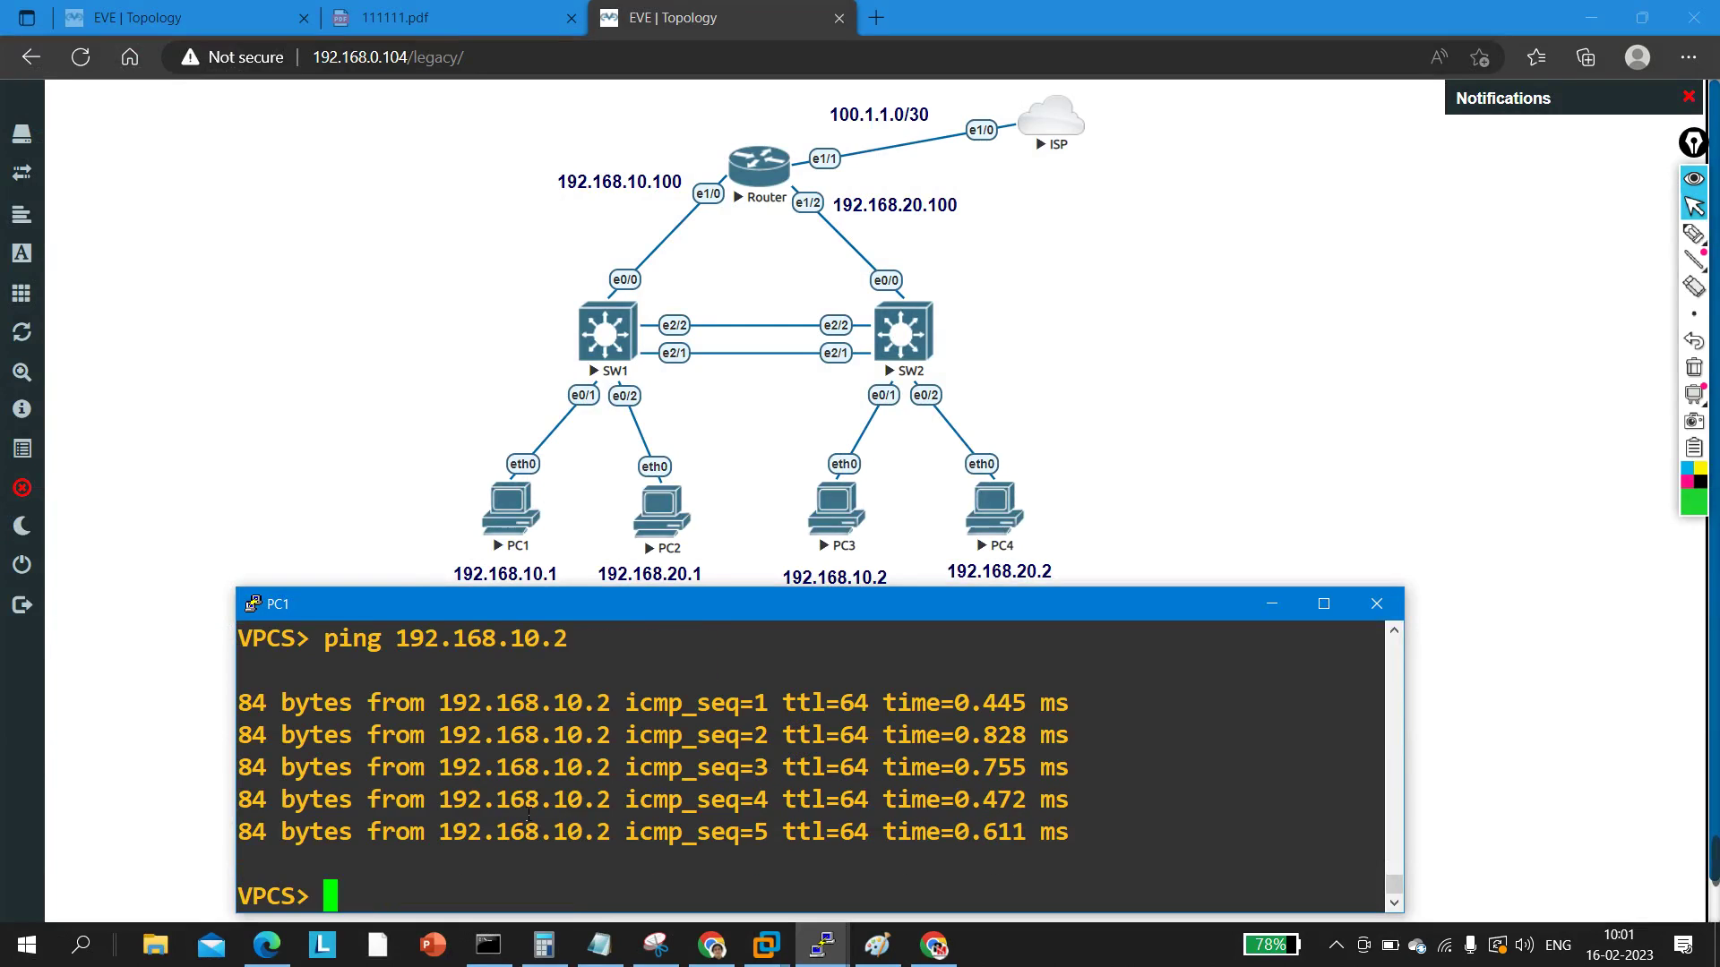
pyautogui.press('Up')
pyautogui.press('BackSpace')
pyautogui.press('BackSpace')
pyautogui.press('BackSpace')
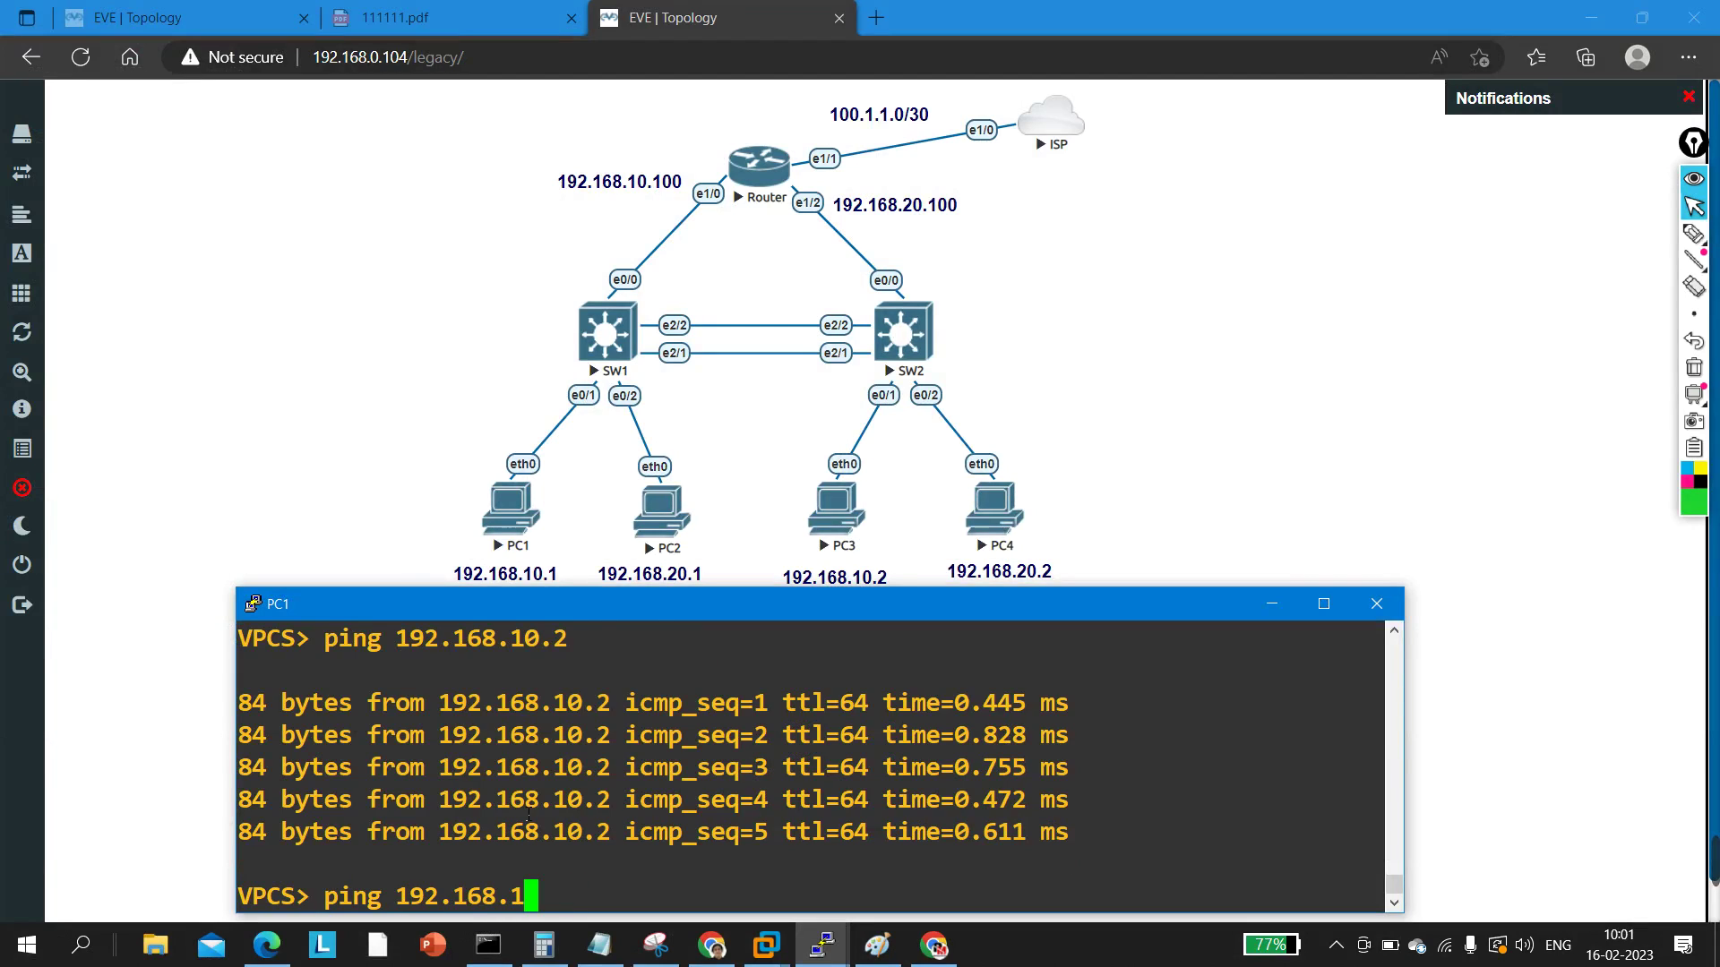
pyautogui.write('0.2')
pyautogui.press('Return')
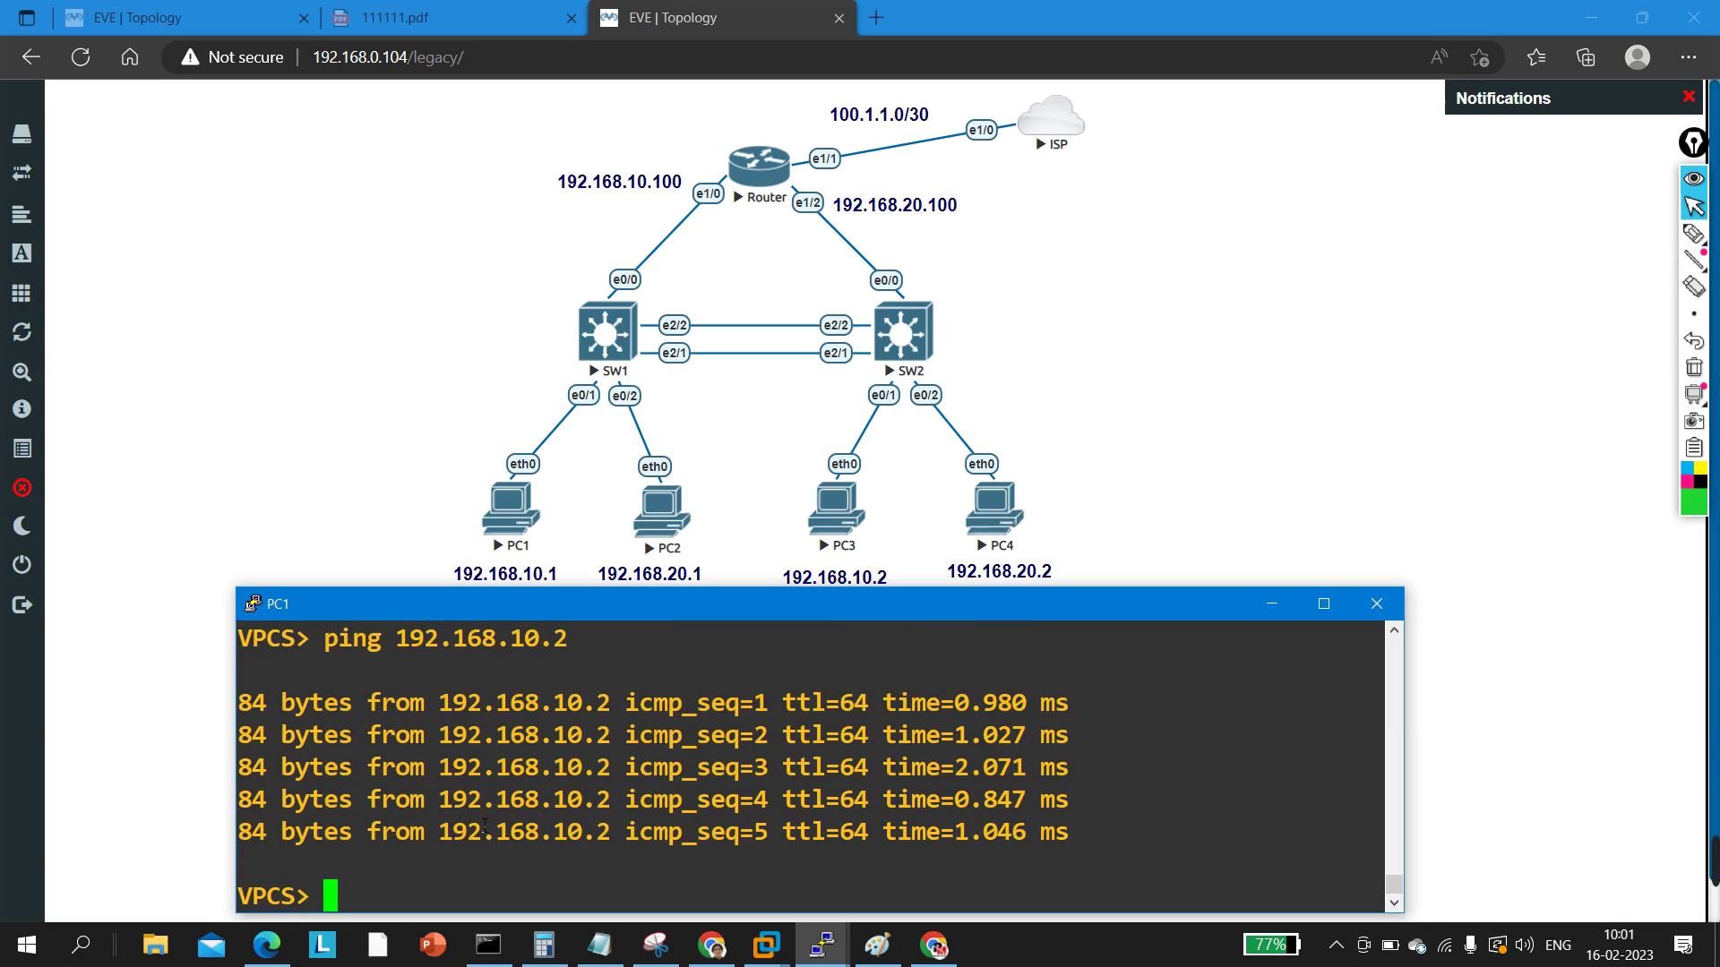
# Step: Ping PC4 at 192.168.20.2 and the ISP at 100.1.1.1 from PC1
pyautogui.press('Up')
pyautogui.press('BackSpace')
pyautogui.press('BackSpace')
pyautogui.press('BackSpace')
pyautogui.press('BackSpace')
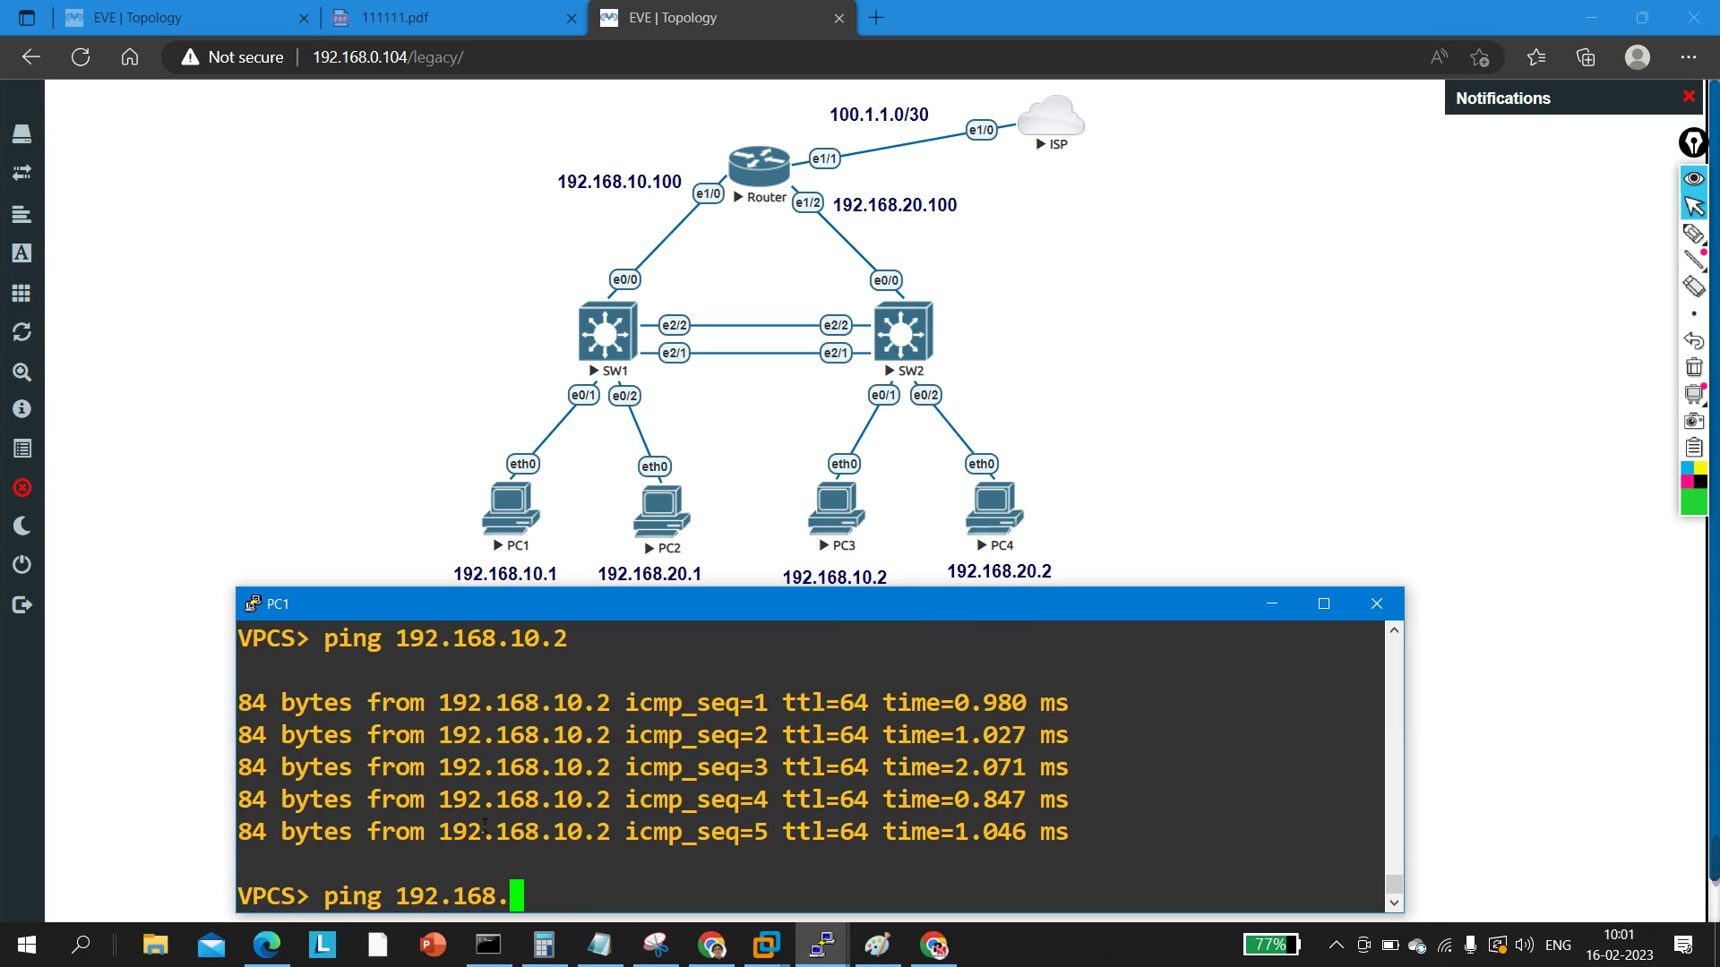
pyautogui.write('20.2')
pyautogui.press('Return')
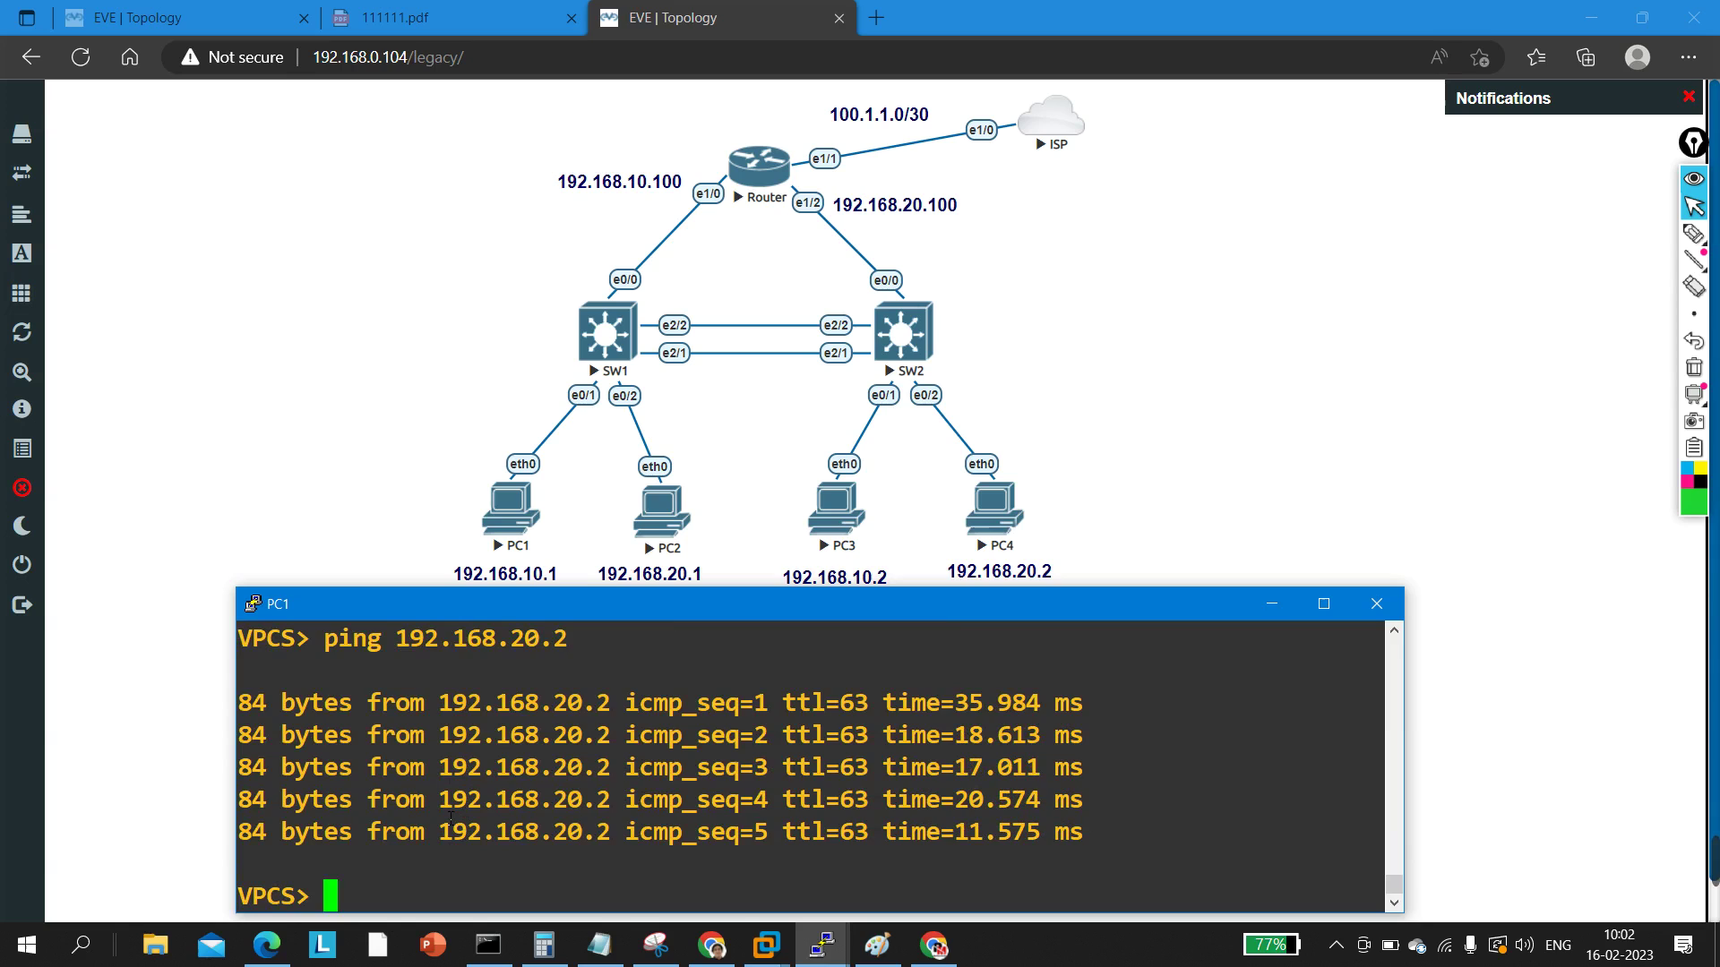
pyautogui.write('ping 100.1.1.1')
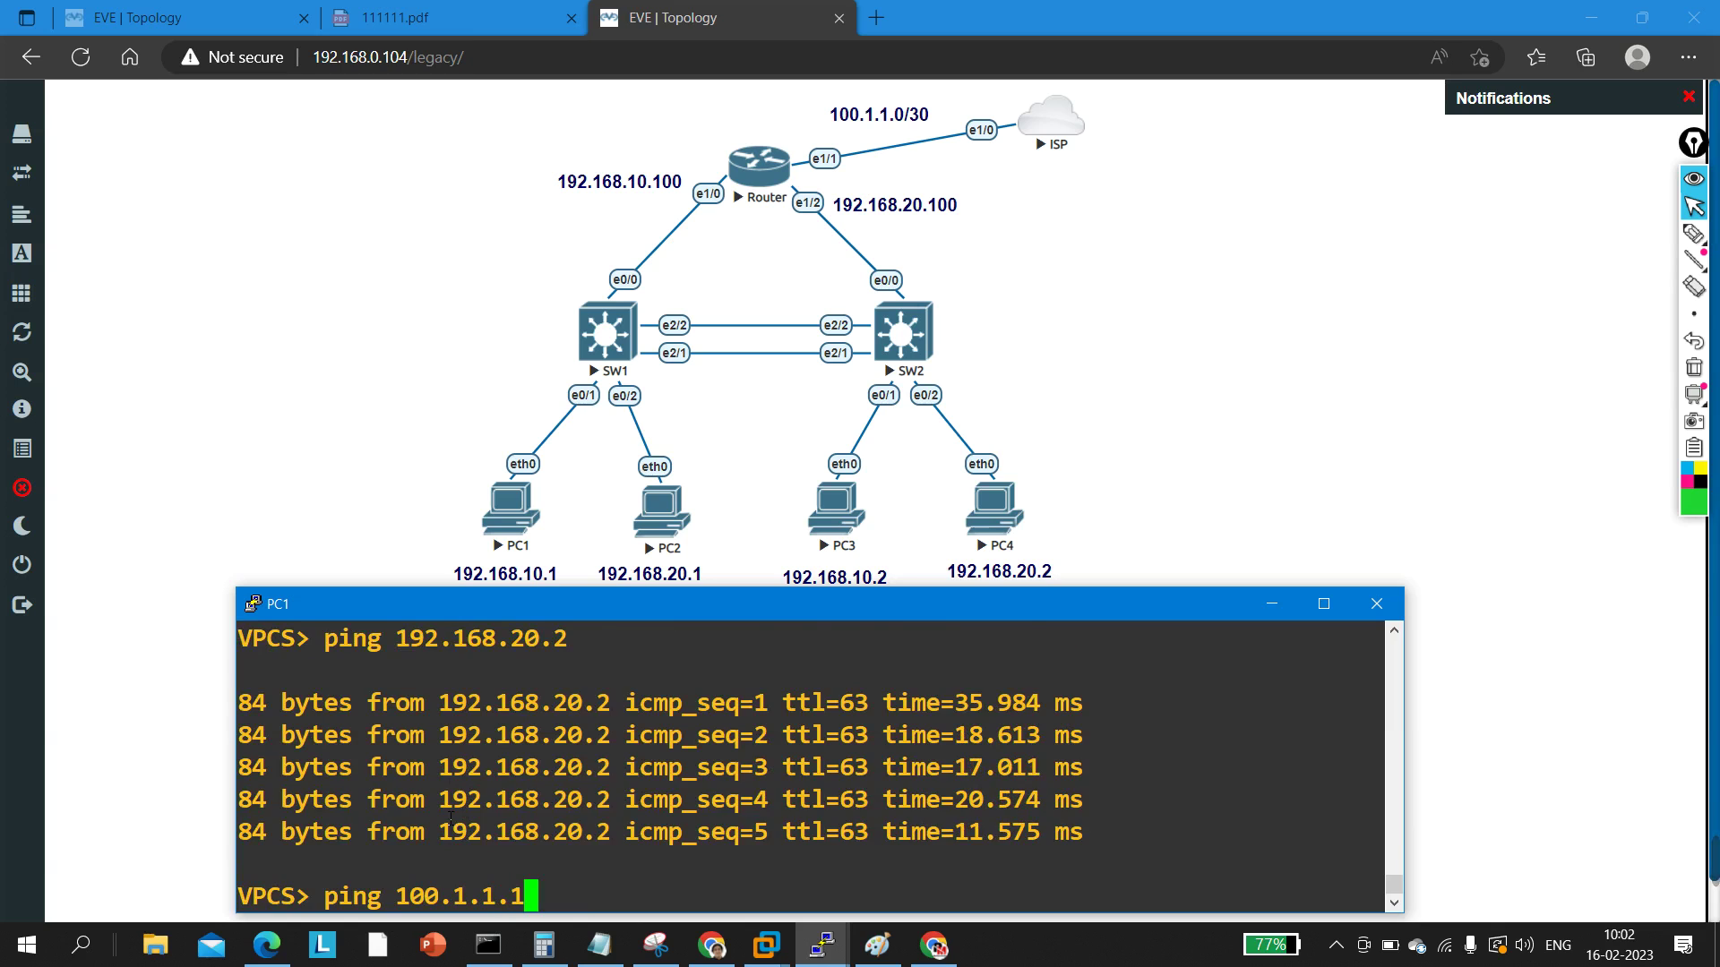
pyautogui.press('Return')
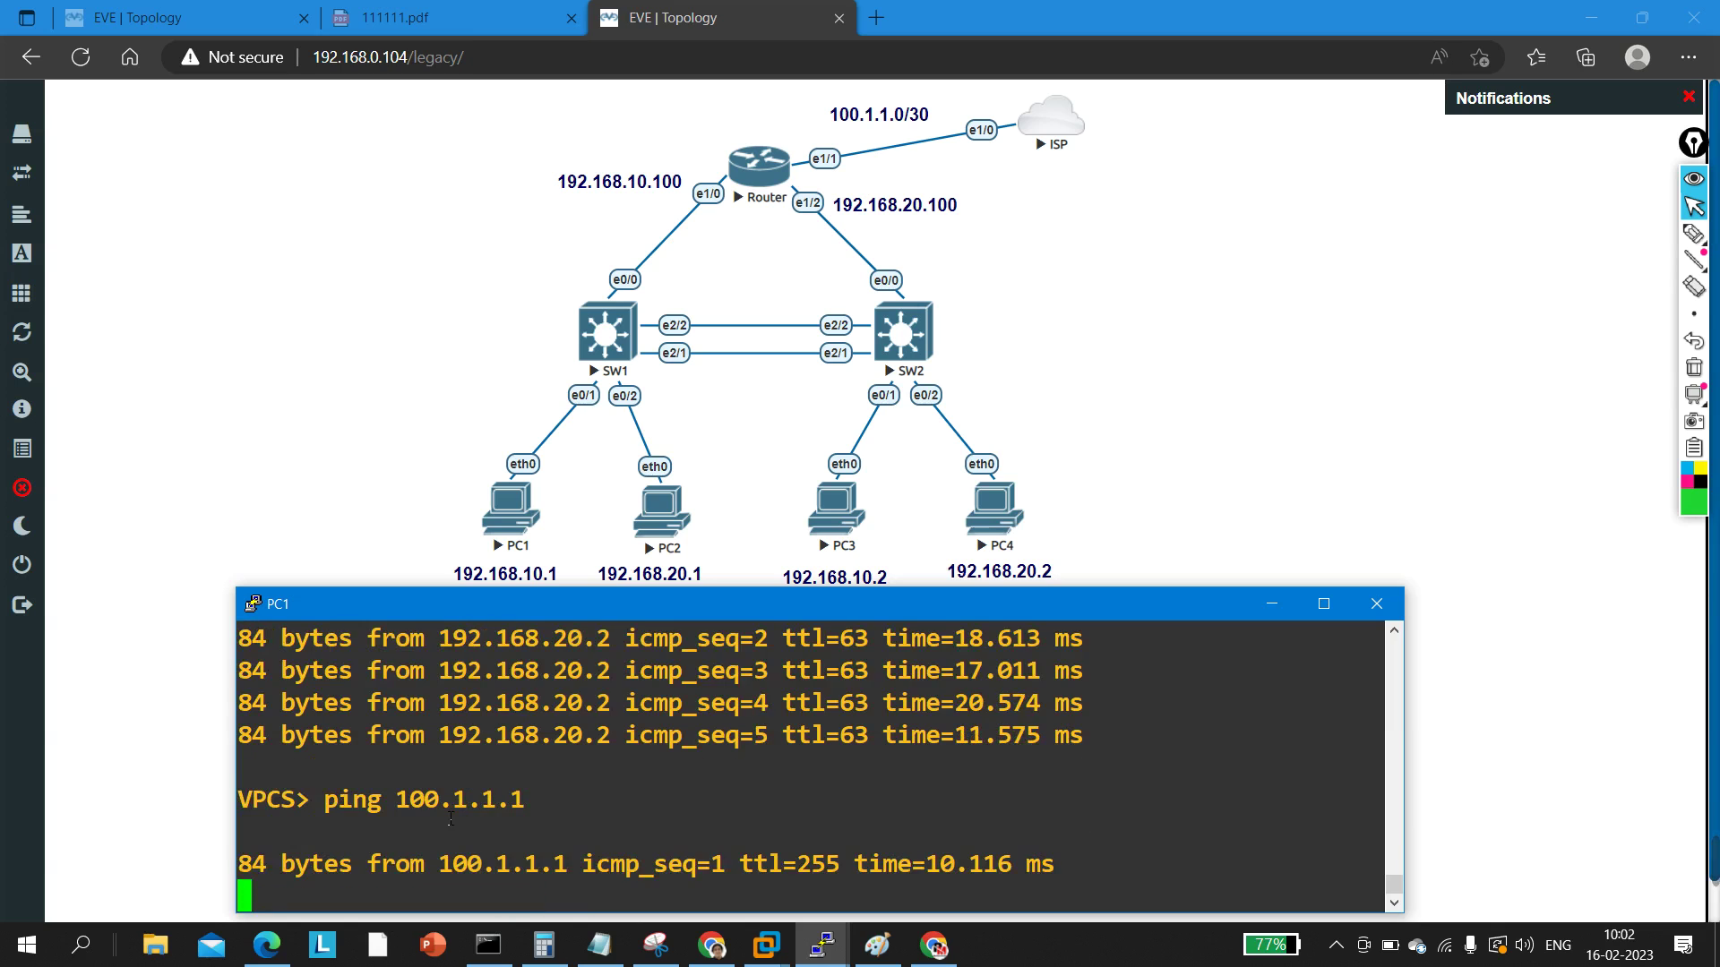